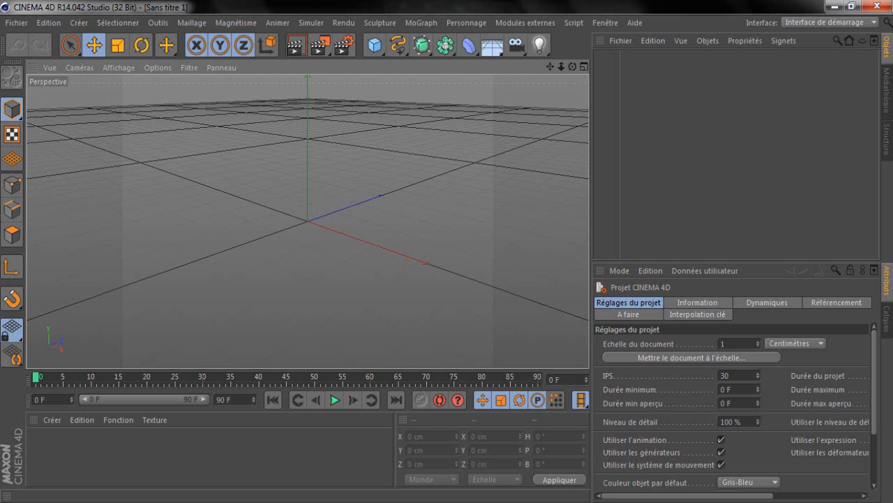
# Step: Display the example logos logo RG.png and lofo pour baniierre.png side by side
pyautogui.click(262, 501)
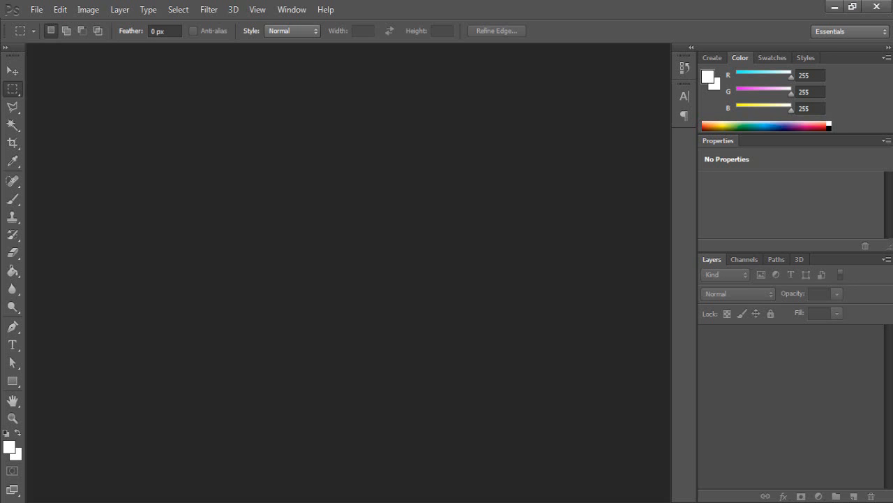
pyautogui.click(319, 475)
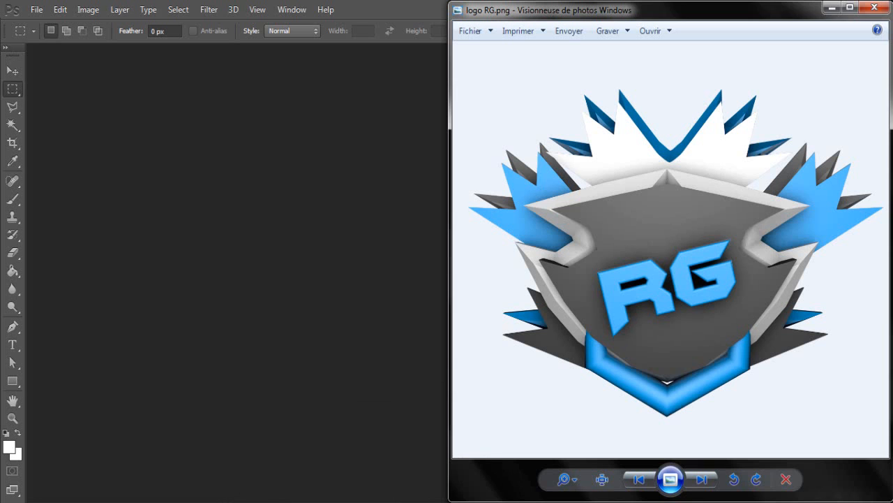
pyautogui.click(395, 456)
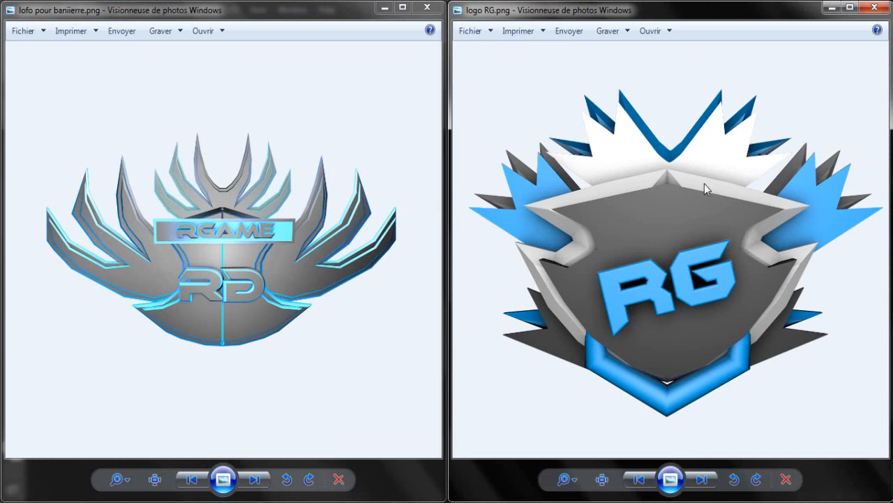
pyautogui.click(305, 184)
# Step: View logo super.png from the logo folder, then close the image and minimize the folder
pyautogui.click(160, 501)
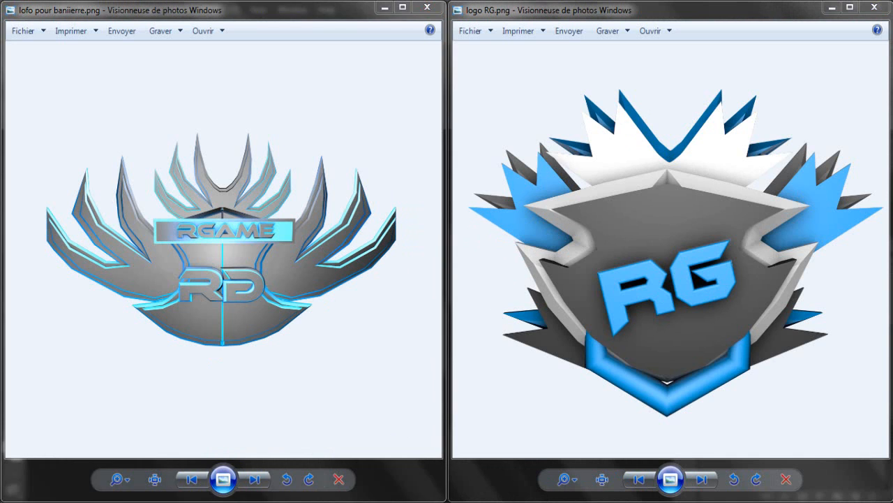
pyautogui.click(222, 450)
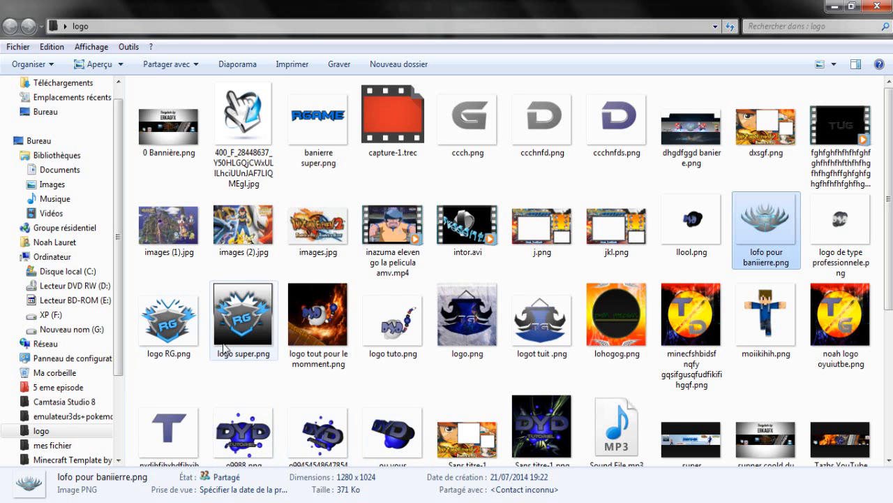
pyautogui.doubleClick(243, 314)
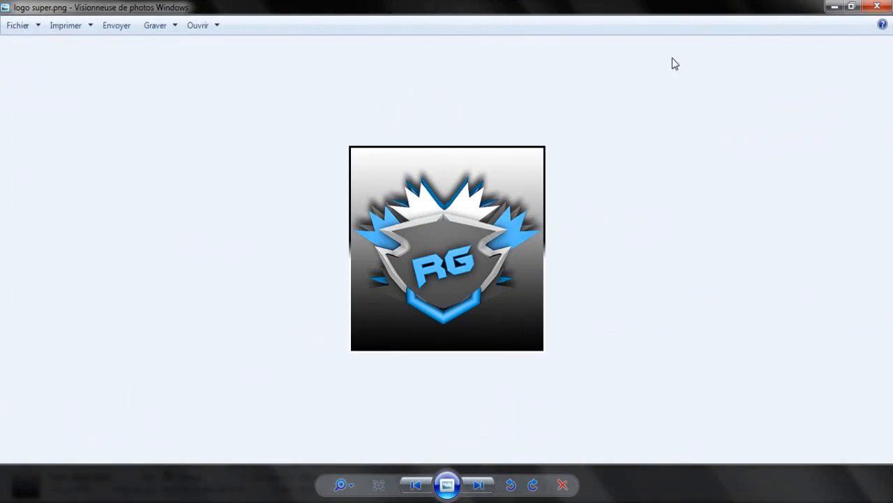
pyautogui.click(875, 5)
pyautogui.click(830, 7)
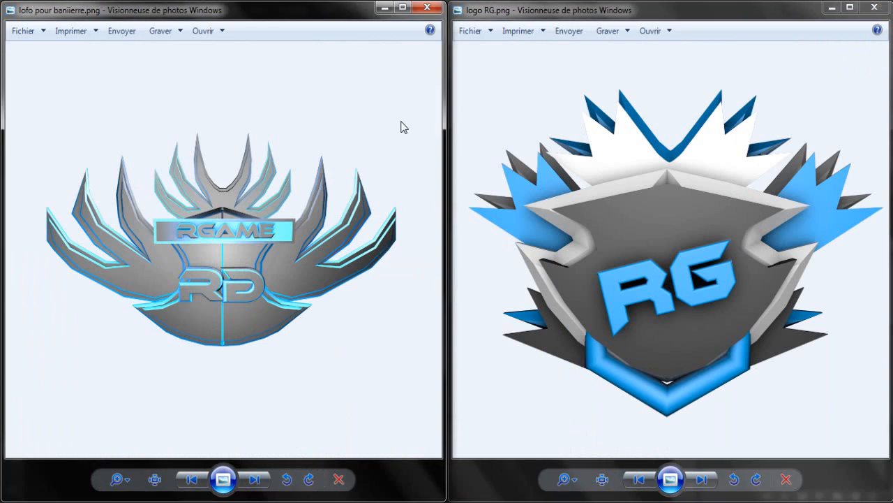
# Step: Close both example logo images and return to CINEMA 4D
pyautogui.click(429, 124)
pyautogui.click(426, 9)
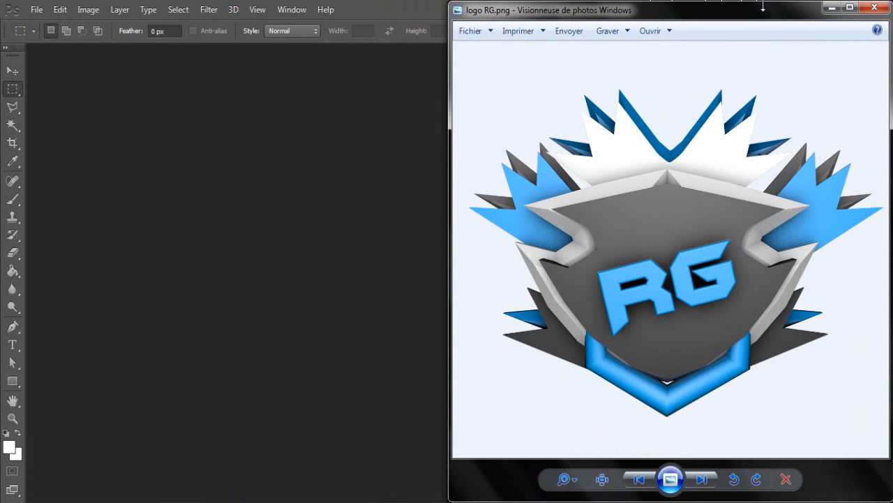
pyautogui.click(877, 8)
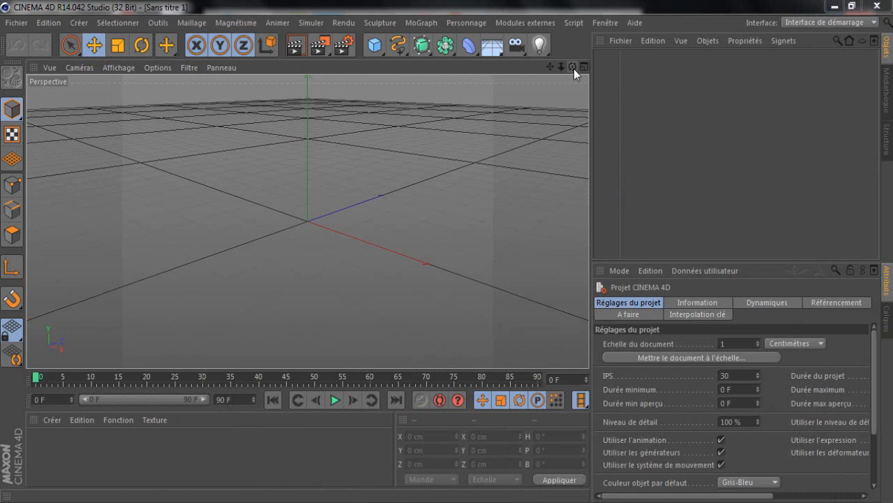
# Step: Start a linear spline in the front view with a horizontal top edge about 790 cm long, running left from the vertical axis at about Y 805 cm
pyautogui.moveTo(572, 66); pyautogui.dragTo(450, 251)
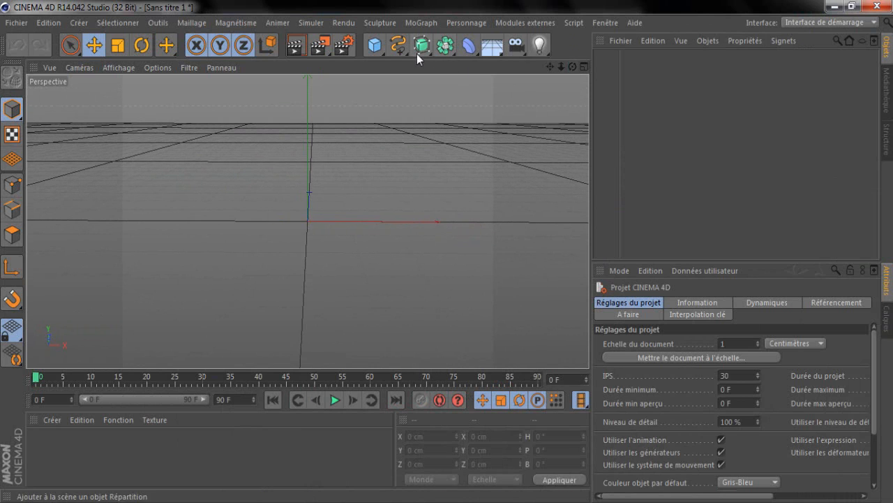
pyautogui.click(584, 67)
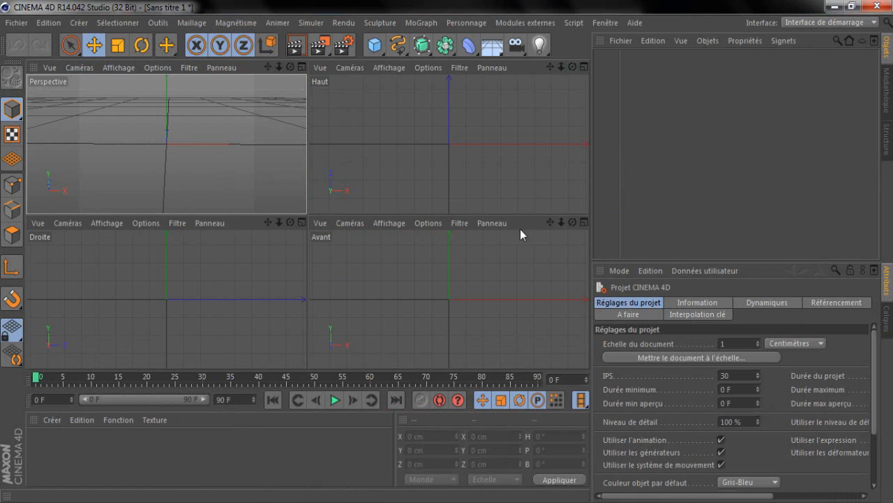
pyautogui.click(583, 223)
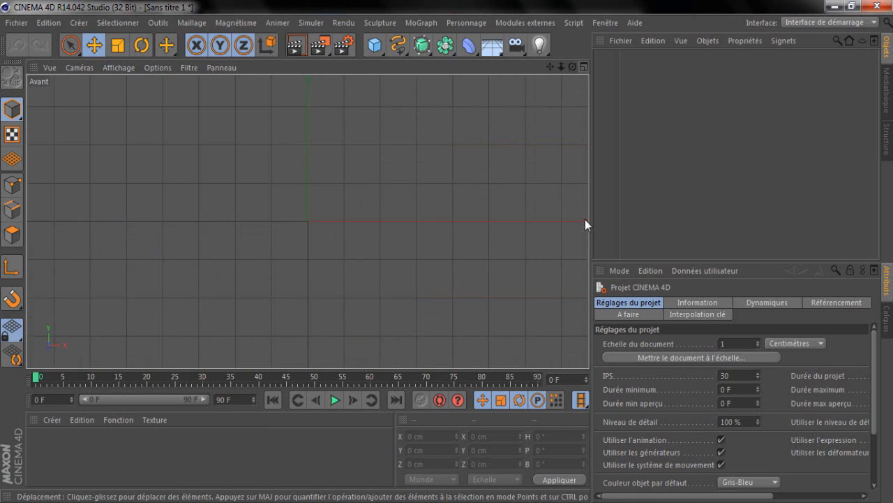
pyautogui.scroll(-4, 447, 256)
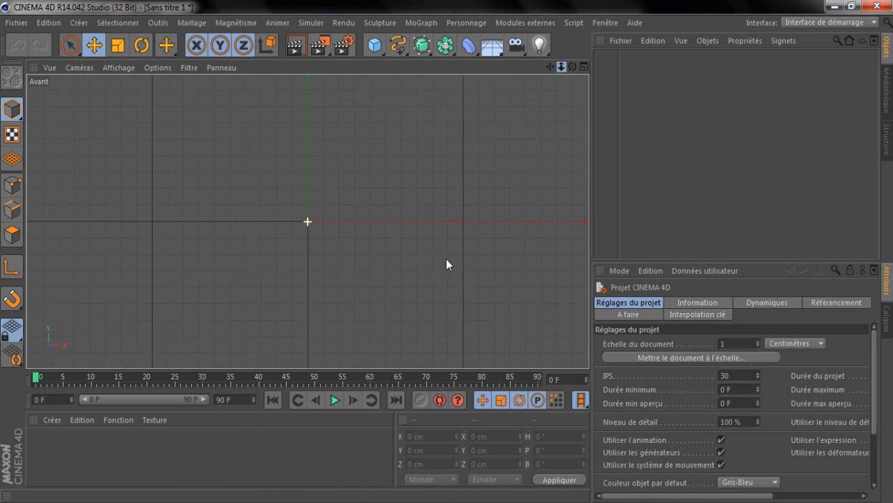
pyautogui.click(399, 49)
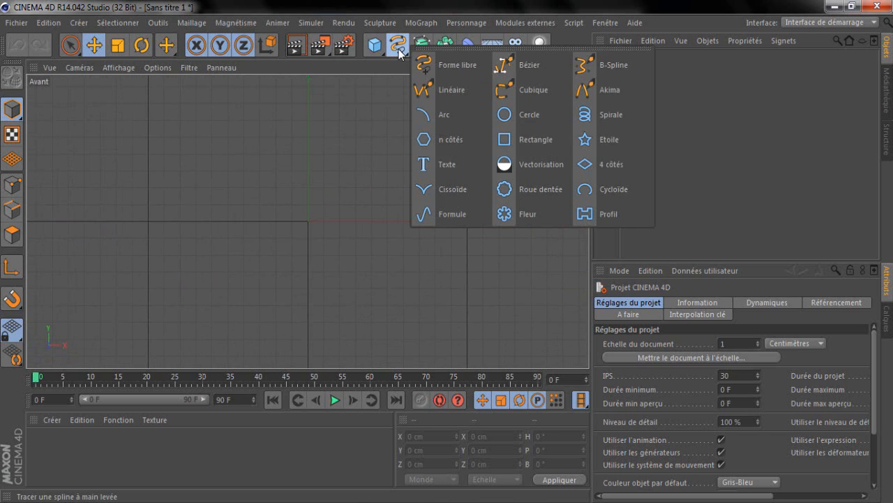
pyautogui.click(466, 93)
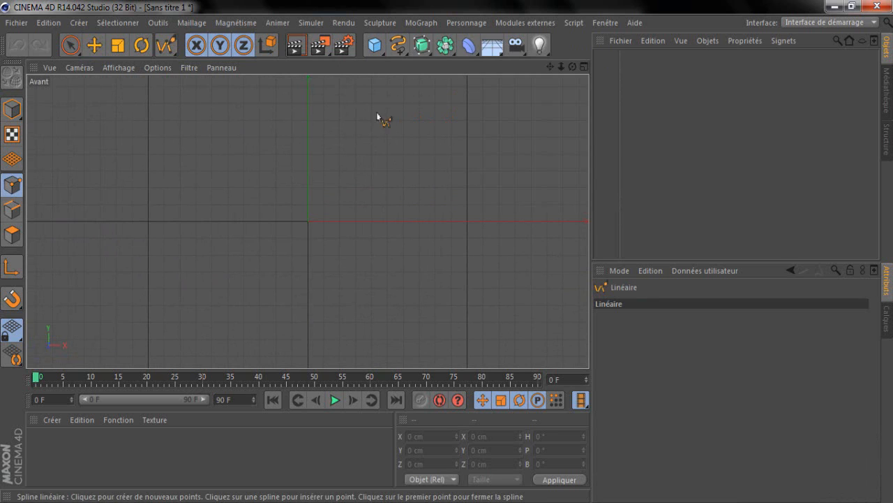
pyautogui.click(308, 90)
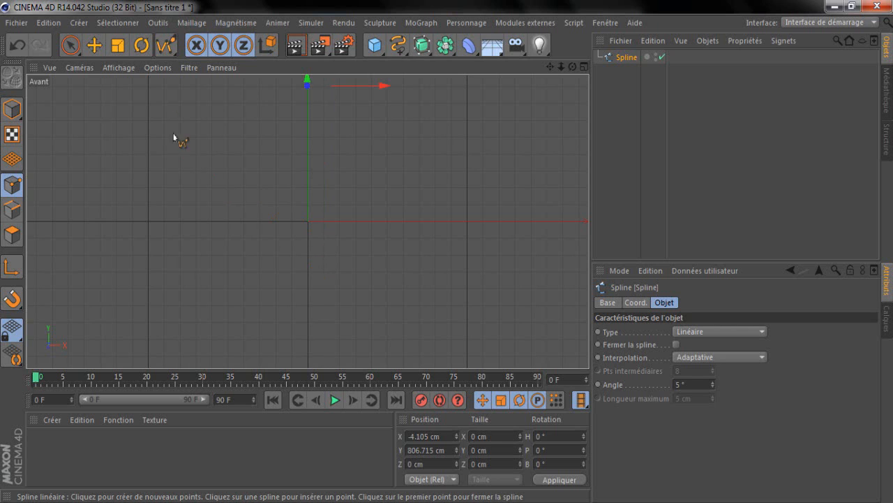
pyautogui.click(181, 85)
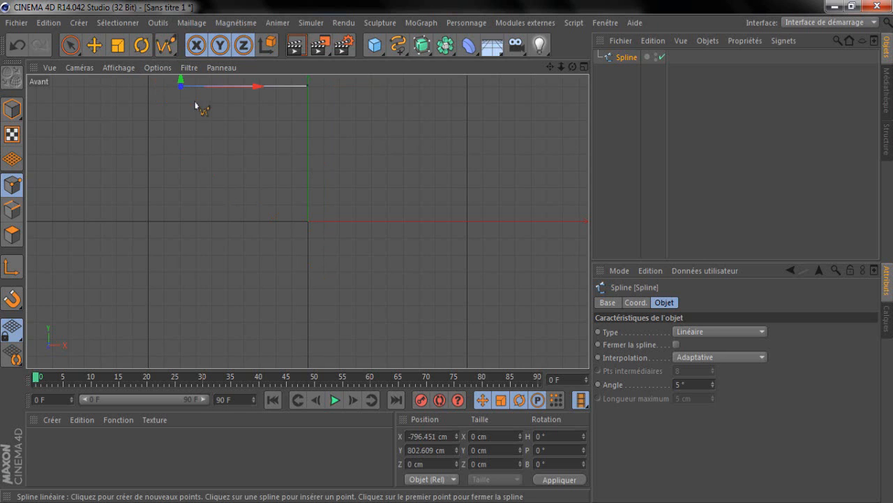
# Step: Continue the spline down the shield's left side with a rounded inward notch, ending at about X -809 cm, Y 318 cm
pyautogui.click(196, 104)
pyautogui.click(211, 114)
pyautogui.click(214, 127)
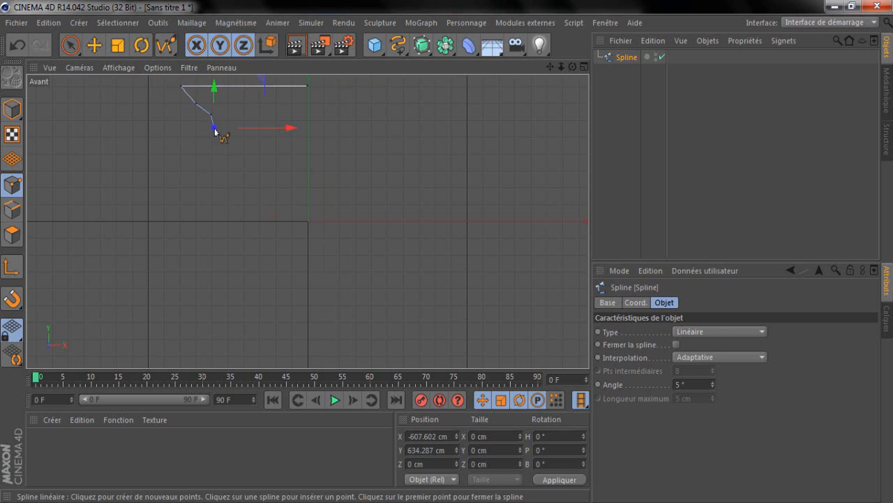
pyautogui.click(209, 143)
pyautogui.click(194, 152)
pyautogui.click(177, 156)
pyautogui.click(178, 166)
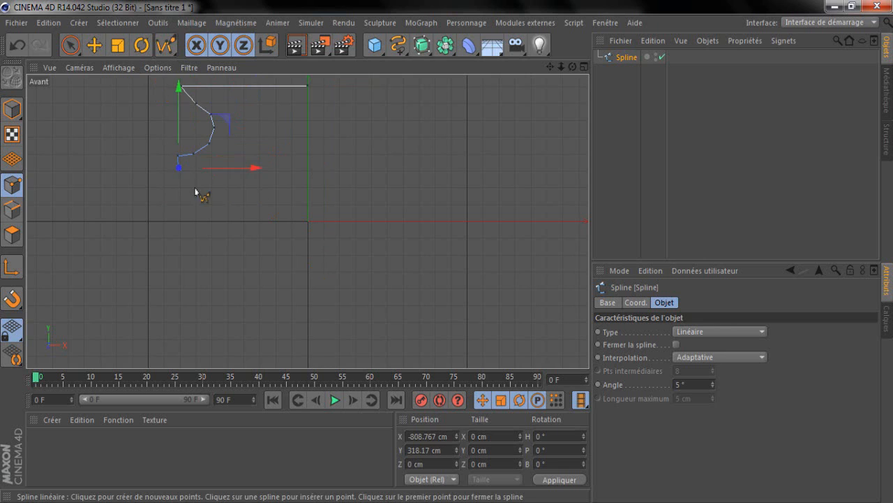
# Step: Curve the spline down to the vertical axis at about Y -195 cm and close it at its first point
pyautogui.click(197, 186)
pyautogui.click(222, 216)
pyautogui.click(244, 231)
pyautogui.click(284, 249)
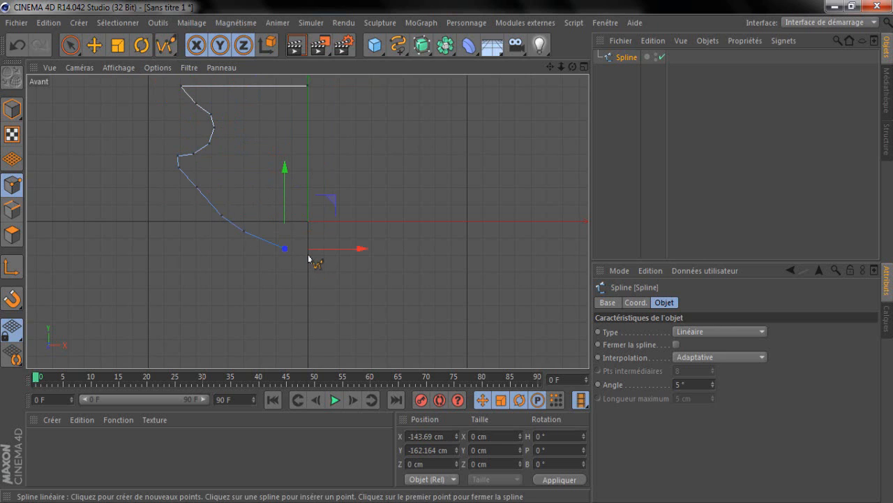
pyautogui.click(307, 254)
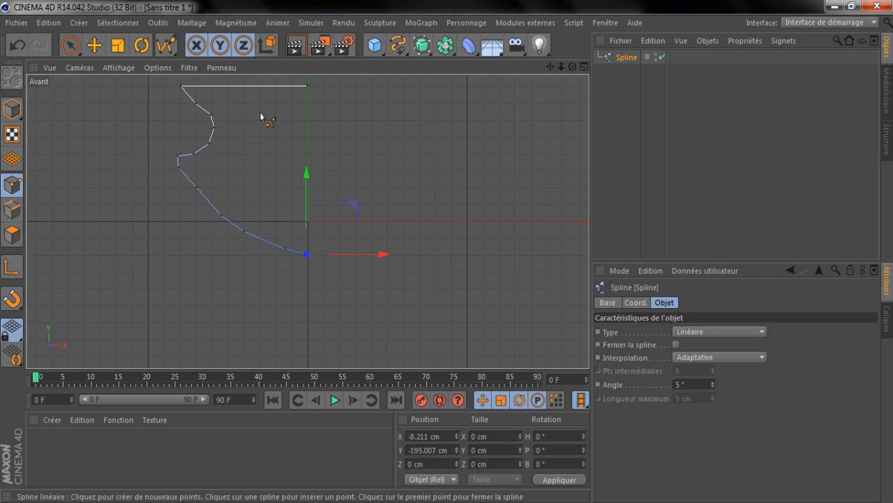
pyautogui.click(308, 86)
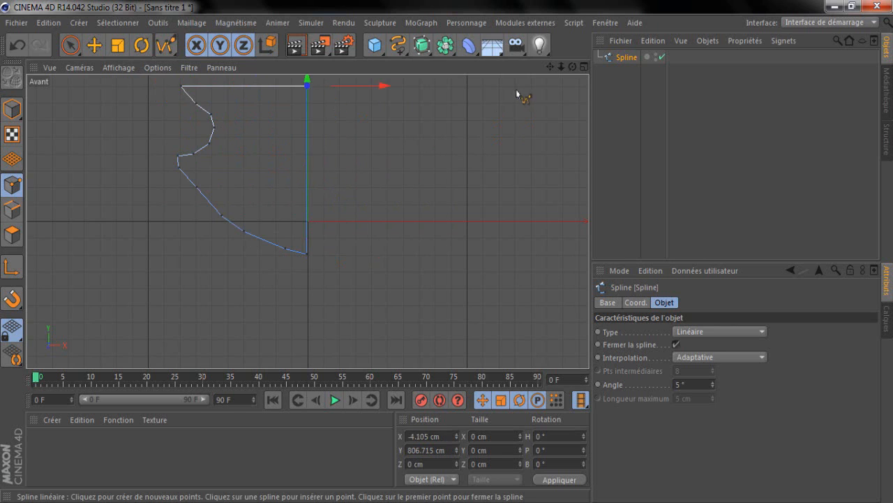
# Step: In the perspective view, move the spline's pointed corner below the notch outward to about X -867 cm
pyautogui.click(585, 67)
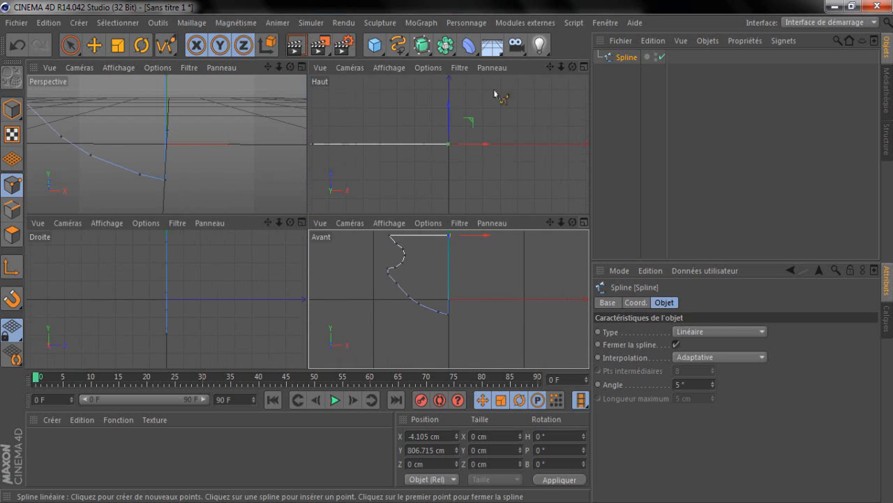
pyautogui.click(301, 67)
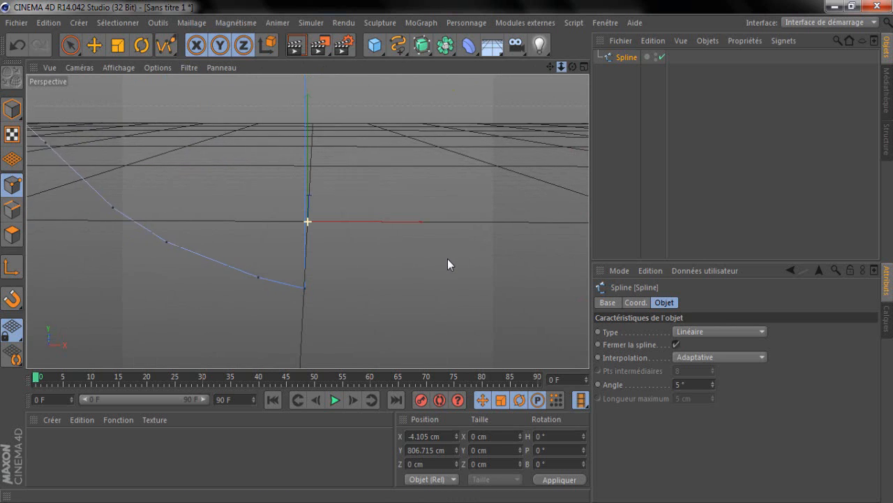
pyautogui.scroll(-8, 447, 258)
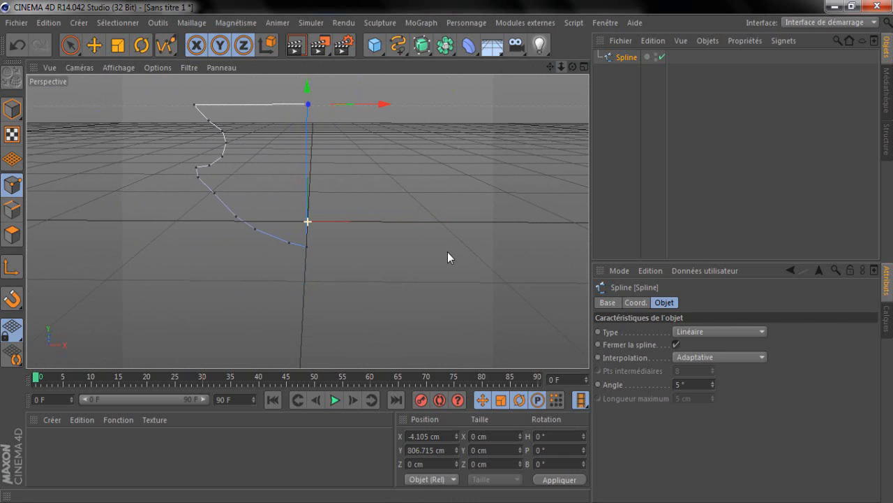
pyautogui.moveTo(562, 66); pyautogui.dragTo(458, 322)
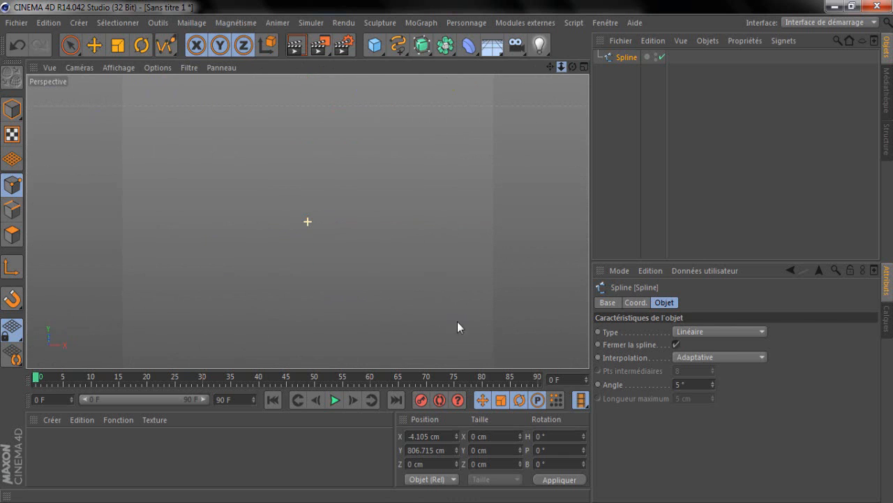
pyautogui.moveTo(449, 219); pyautogui.dragTo(451, 252)
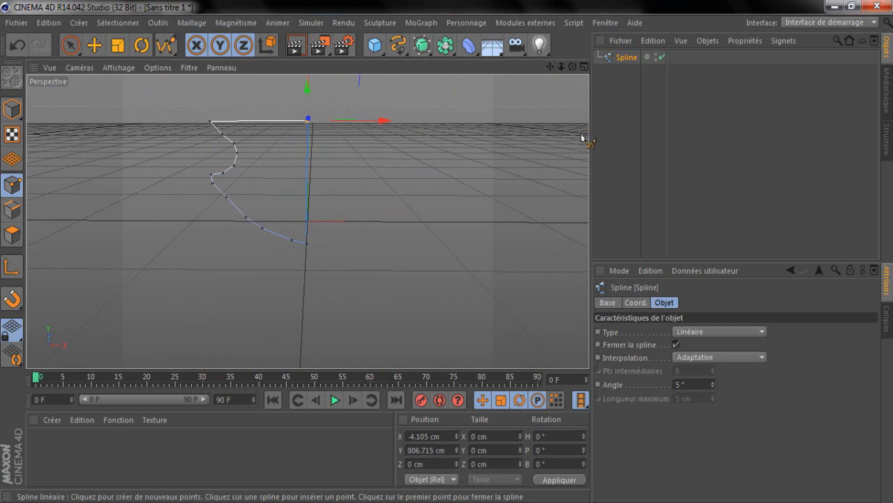
pyautogui.click(381, 121)
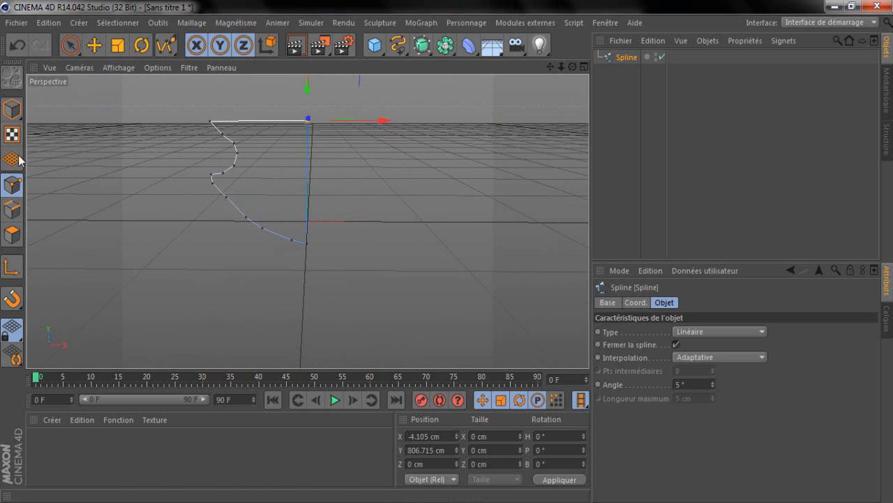
pyautogui.click(91, 50)
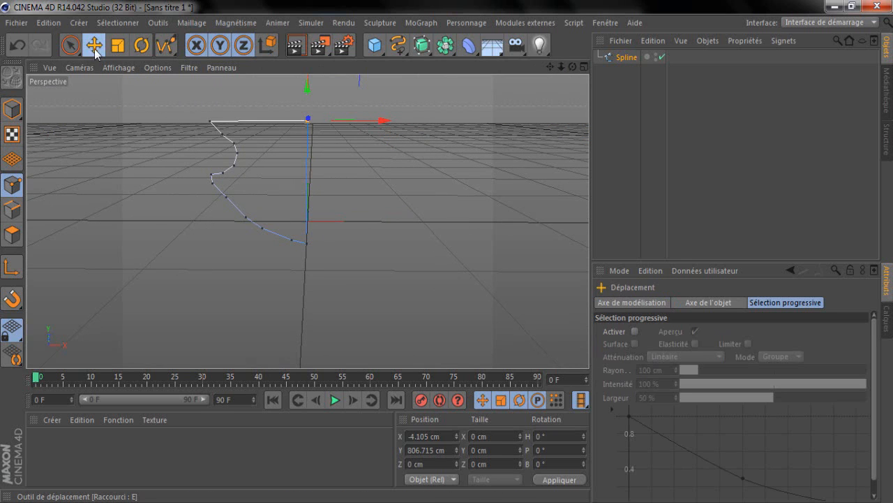
pyautogui.click(633, 60)
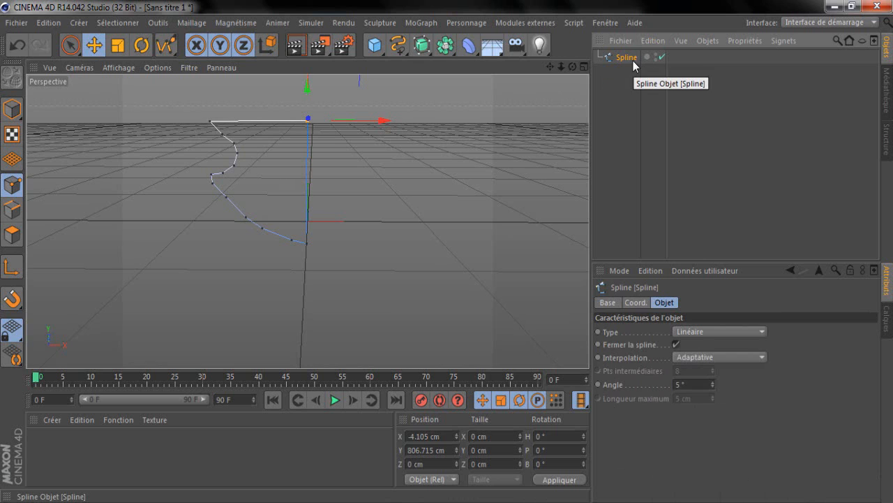
pyautogui.click(212, 175)
pyautogui.moveTo(309, 173); pyautogui.dragTo(279, 175)
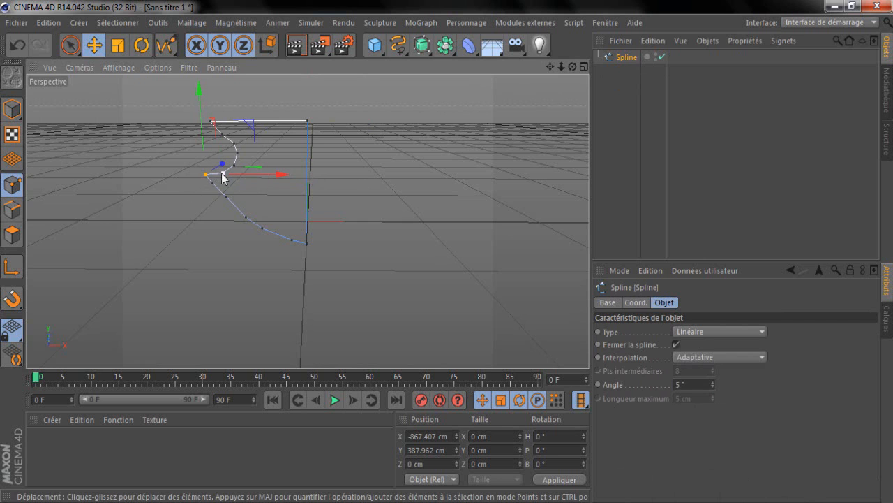
# Step: Reshape the notch, moving its upper point to about X -674 cm, its innermost point slightly inward, and its lower point to about Y 440 cm
pyautogui.moveTo(563, 67); pyautogui.dragTo(447, 249)
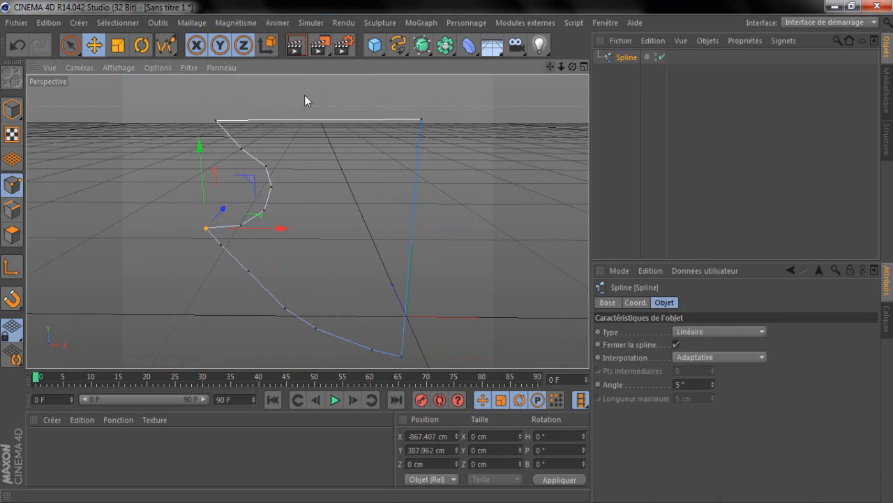
pyautogui.click(241, 149)
pyautogui.moveTo(301, 152); pyautogui.dragTo(313, 150)
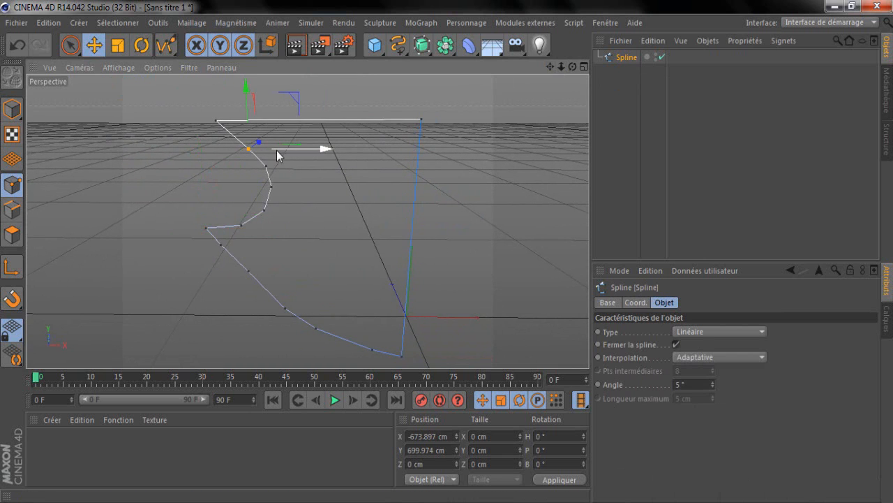
pyautogui.click(267, 167)
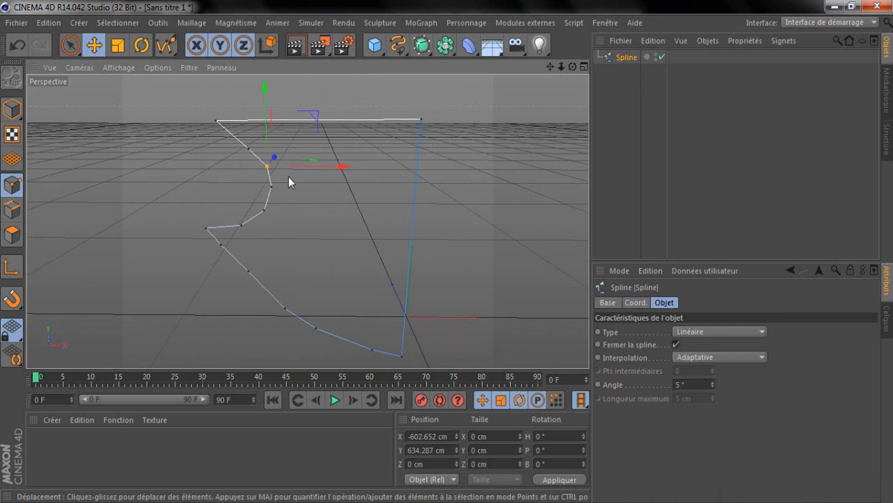
pyautogui.click(271, 186)
pyautogui.moveTo(329, 187); pyautogui.dragTo(332, 187)
pyautogui.click(264, 211)
pyautogui.moveTo(262, 145); pyautogui.dragTo(262, 151)
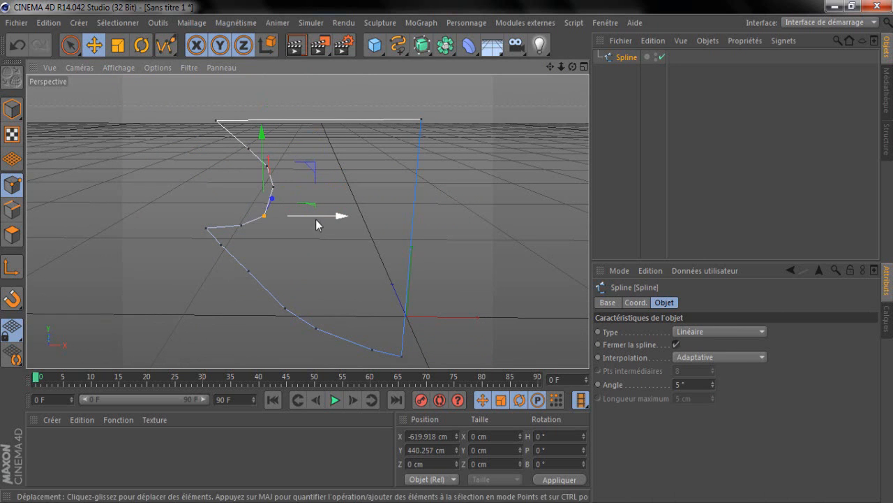
# Step: Move the notch's lower point inward and upward, and shift its innermost point slightly inward
pyautogui.moveTo(316, 217); pyautogui.dragTo(330, 217)
pyautogui.moveTo(268, 138); pyautogui.dragTo(268, 131)
pyautogui.click(273, 187)
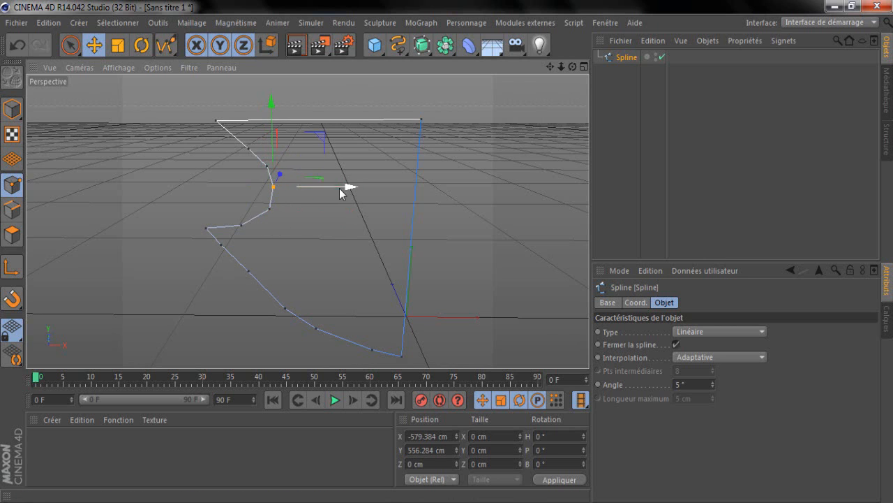
pyautogui.moveTo(347, 188); pyautogui.dragTo(338, 167)
# Step: Shift the notch's upper point inward and move the next point above it to about X -669 cm, Y 707 cm
pyautogui.click(266, 166)
pyautogui.click(249, 150)
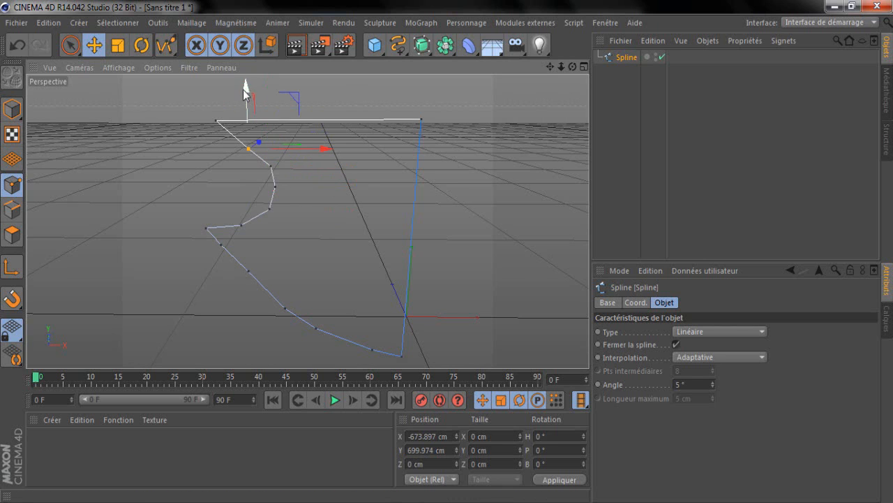
pyautogui.moveTo(325, 147); pyautogui.dragTo(327, 147)
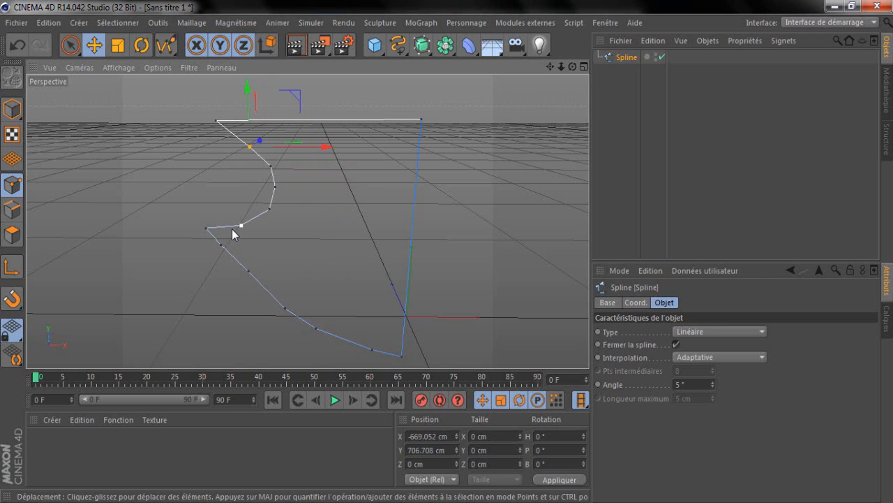
# Step: Fine-tune the shield's lower curve, moving the last point before the bottom tip to about Y -159 cm
pyautogui.click(220, 248)
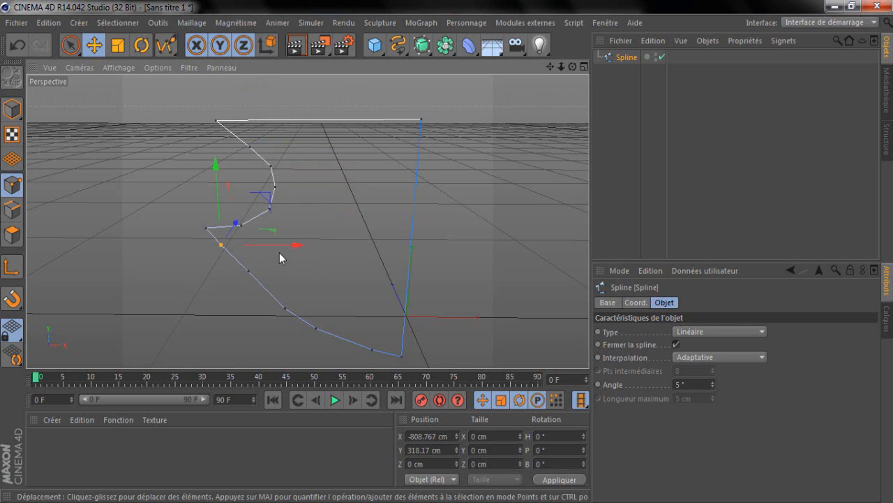
pyautogui.click(285, 308)
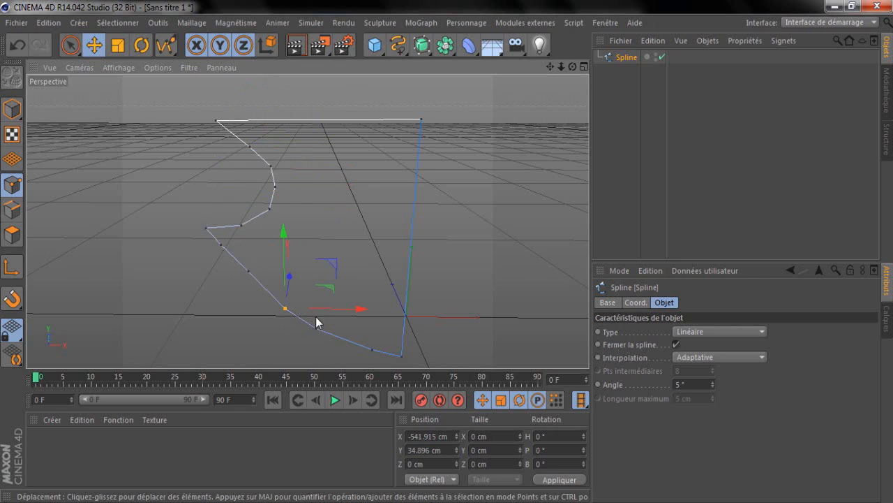
pyautogui.click(315, 328)
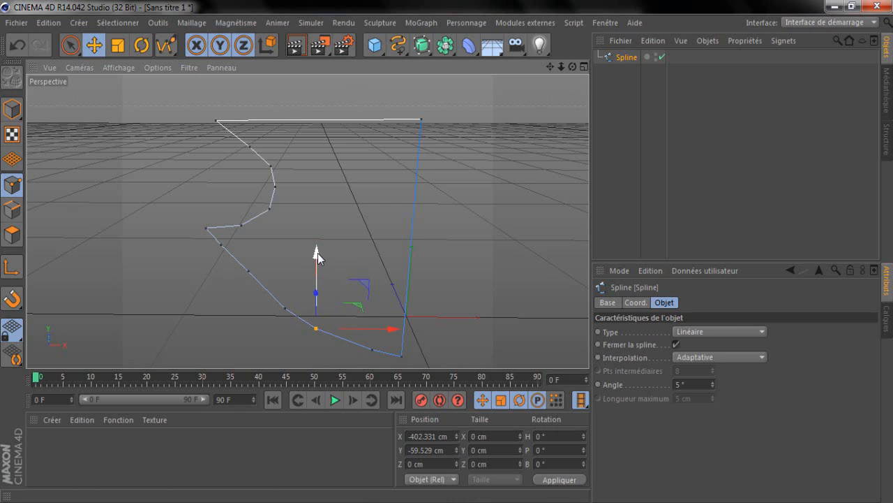
pyautogui.click(372, 348)
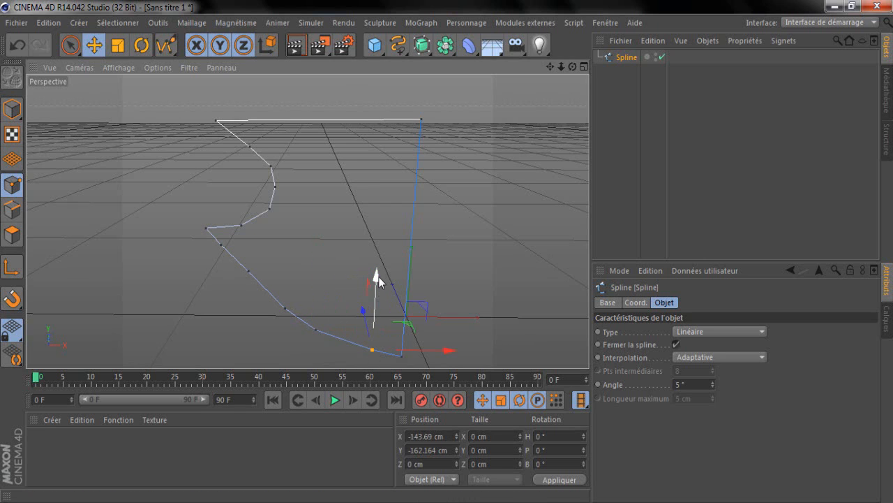
pyautogui.moveTo(377, 280); pyautogui.dragTo(380, 277)
# Step: Add an Extrusion NURBS object and nest the half-shield spline inside it
pyautogui.moveTo(550, 67); pyautogui.dragTo(450, 252)
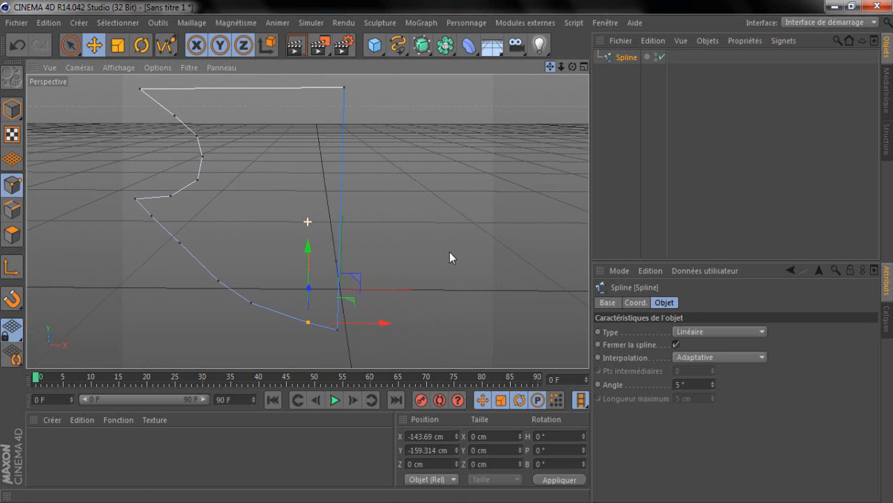
pyautogui.click(422, 53)
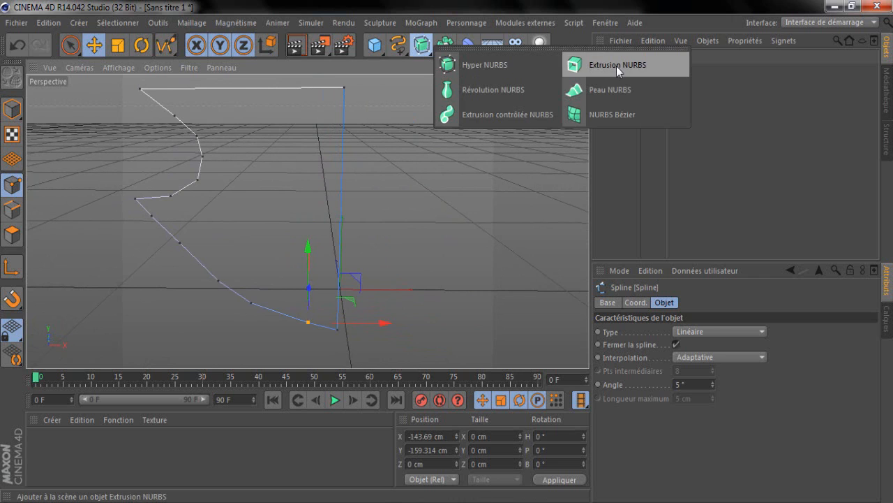
pyautogui.click(639, 67)
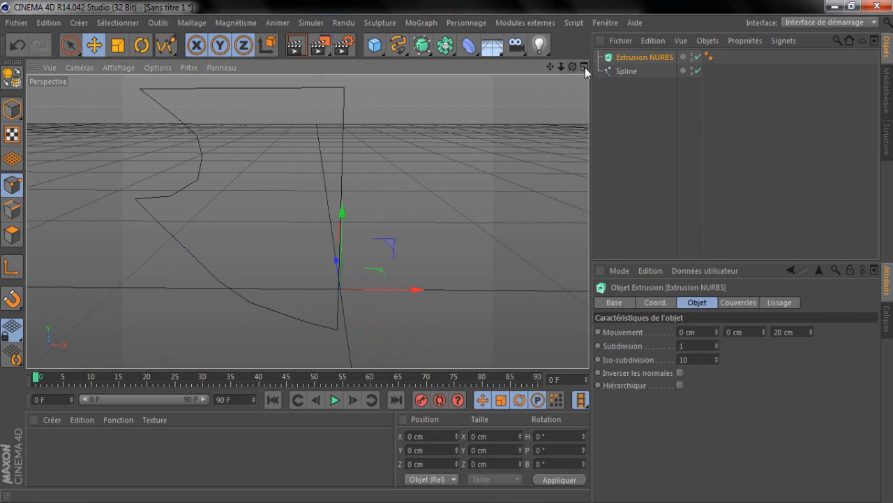
pyautogui.moveTo(620, 74); pyautogui.dragTo(640, 53)
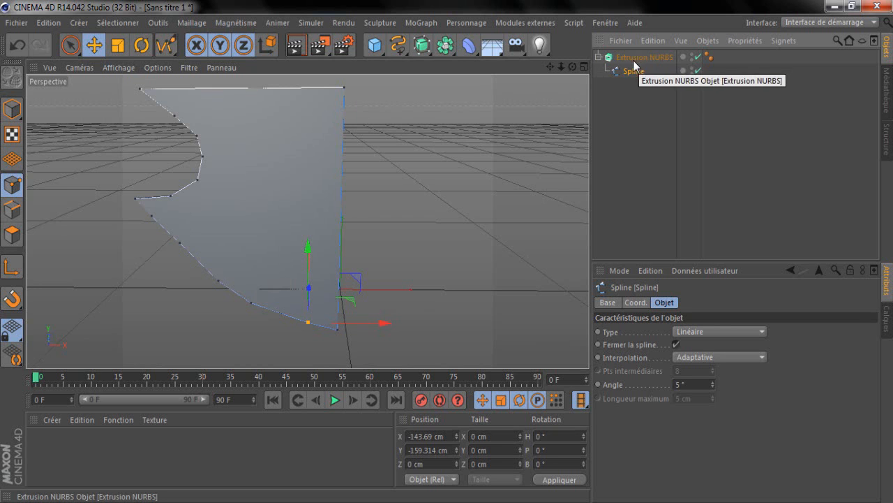
# Step: Render the active view to check the extruded half shield
pyautogui.moveTo(445, 252)
pyautogui.keyDown('alt'); pyautogui.mouseDown()
pyautogui.moveTo(438, 245)
pyautogui.moveTo(455, 252)
pyautogui.moveTo(445, 251)
pyautogui.mouseUp(); pyautogui.keyUp('alt')
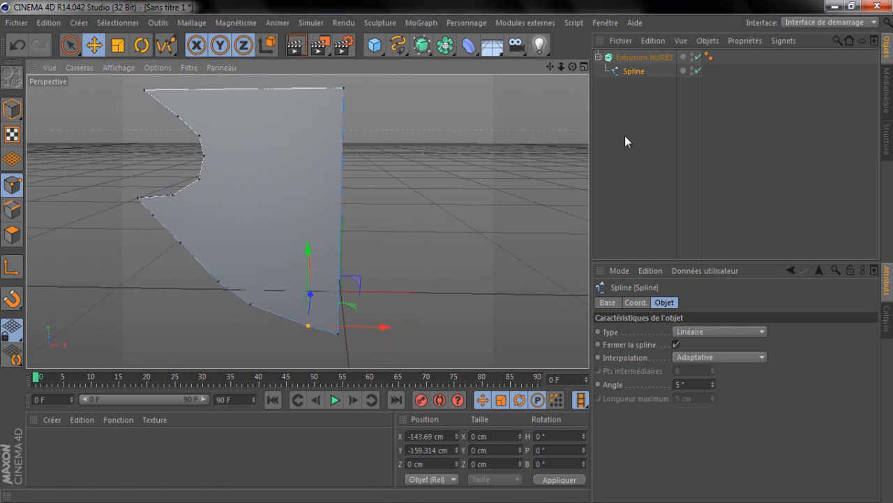
pyautogui.click(306, 49)
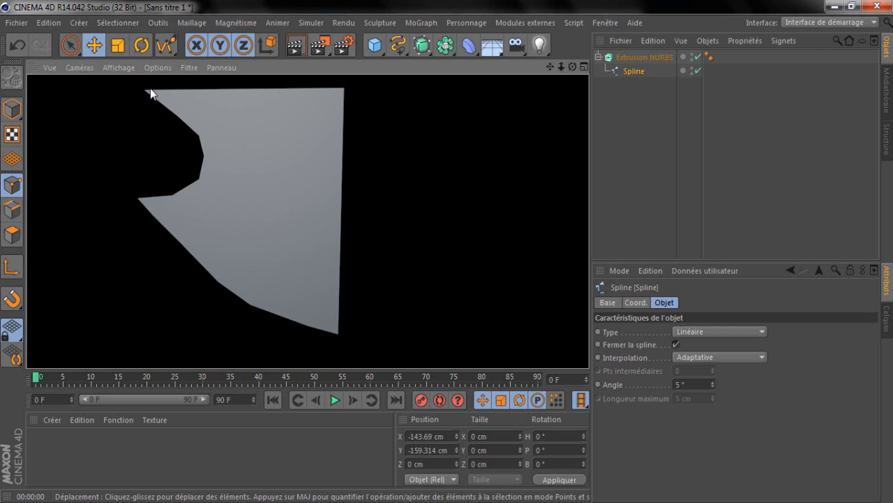
pyautogui.click(620, 125)
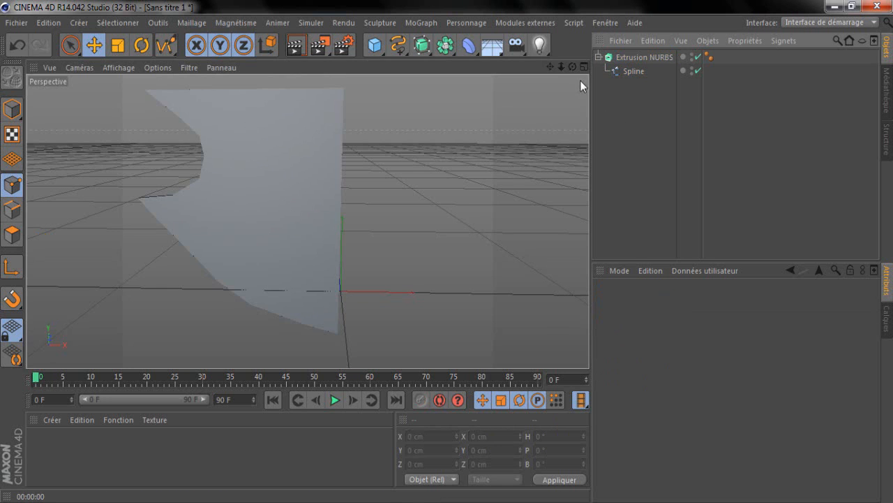
pyautogui.moveTo(442, 253)
pyautogui.keyDown('alt'); pyautogui.mouseDown()
pyautogui.moveTo(470, 259)
pyautogui.moveTo(442, 251)
pyautogui.moveTo(449, 251)
pyautogui.moveTo(448, 261)
pyautogui.moveTo(441, 258)
pyautogui.moveTo(449, 255)
pyautogui.mouseUp(); pyautogui.keyUp('alt')
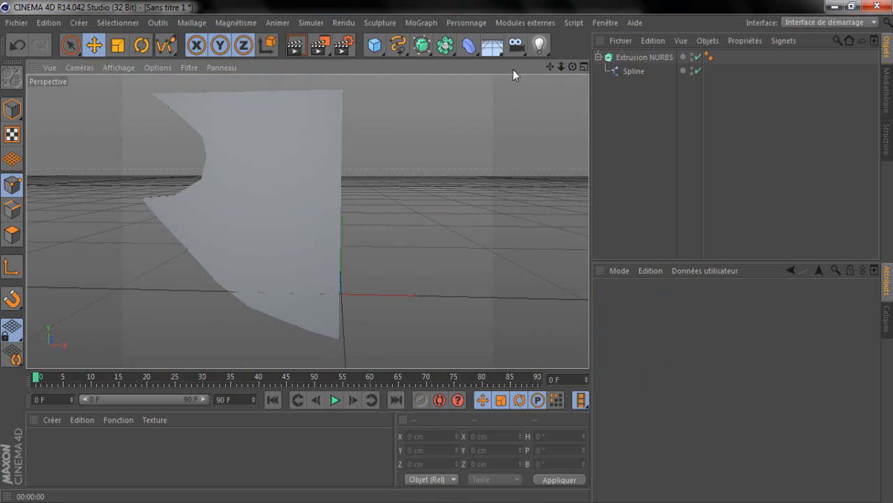
# Step: Add a Symétrie object and nest the Extrusion NURBS inside it to mirror the half shield
pyautogui.click(446, 46)
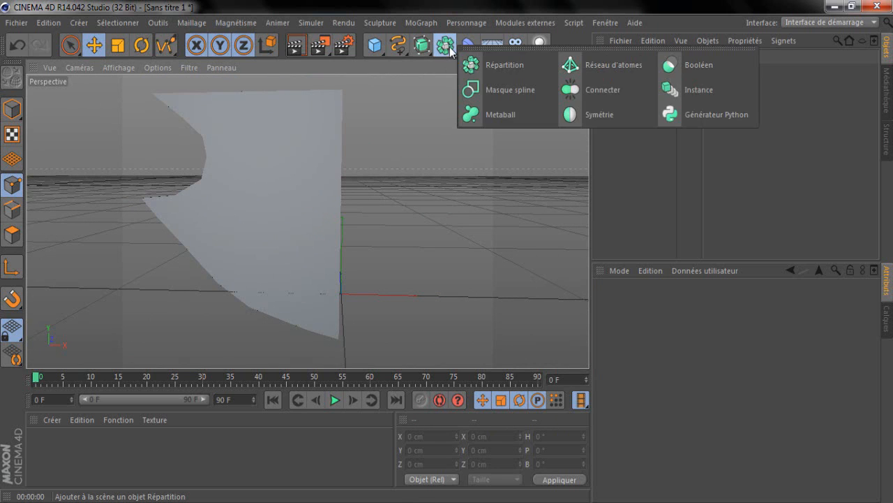
pyautogui.click(591, 111)
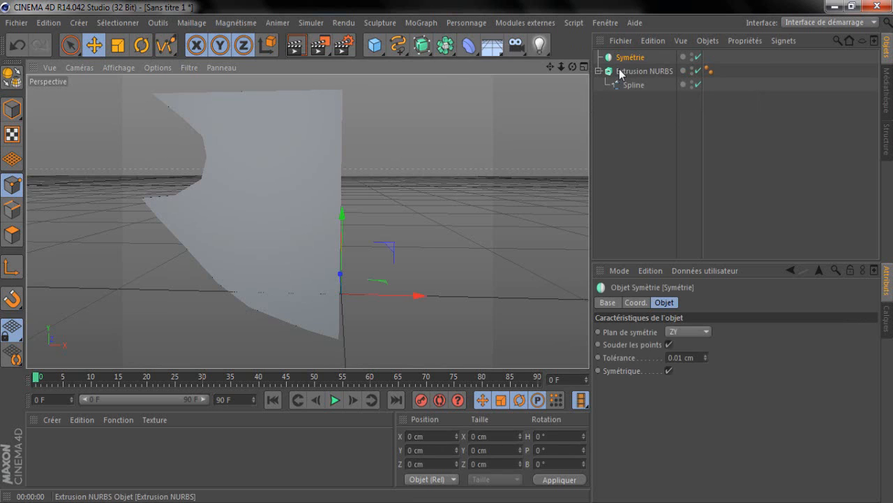
pyautogui.click(635, 72)
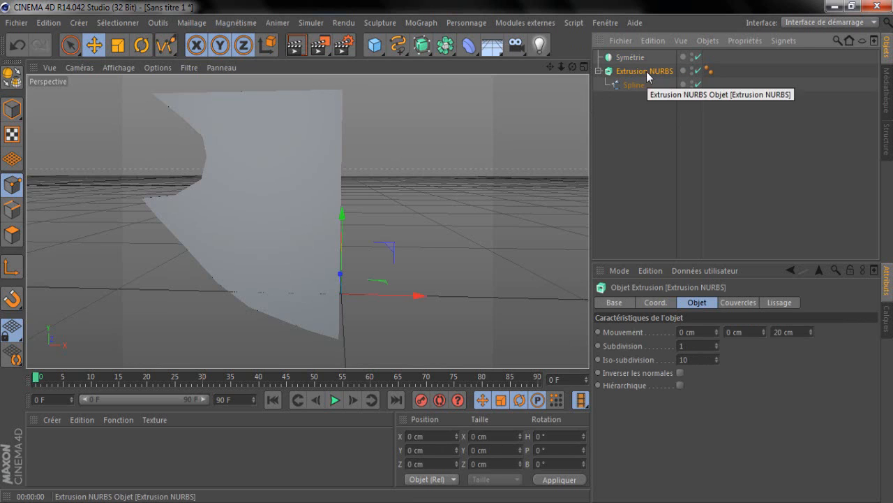
pyautogui.moveTo(647, 72); pyautogui.dragTo(634, 56)
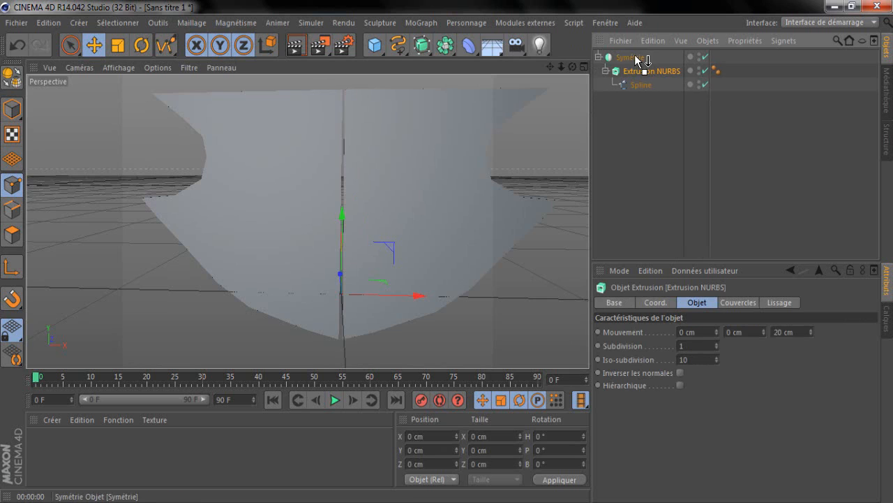
# Step: Shift the Extrusion NURBS along X to close the gap between the mirrored halves, and render the view to check the seam
pyautogui.click(296, 45)
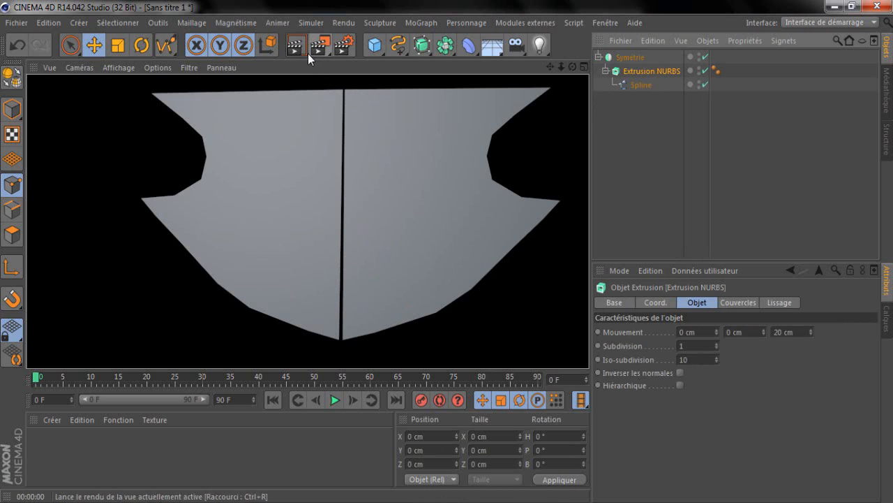
pyautogui.click(650, 95)
pyautogui.click(659, 71)
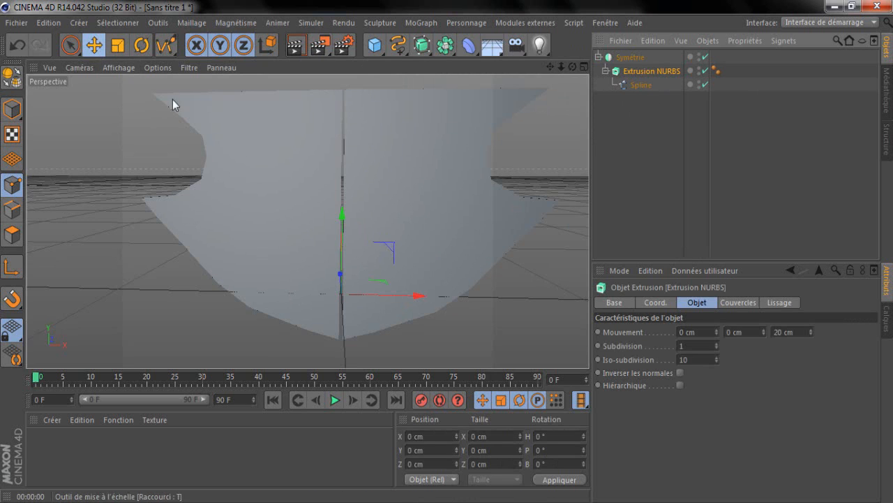
pyautogui.moveTo(419, 297); pyautogui.dragTo(422, 300)
pyautogui.click(304, 44)
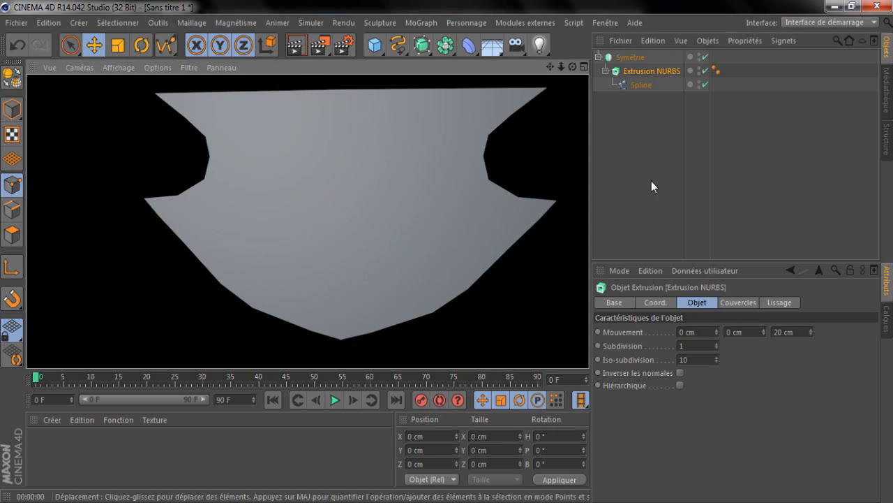
pyautogui.click(651, 181)
pyautogui.click(296, 44)
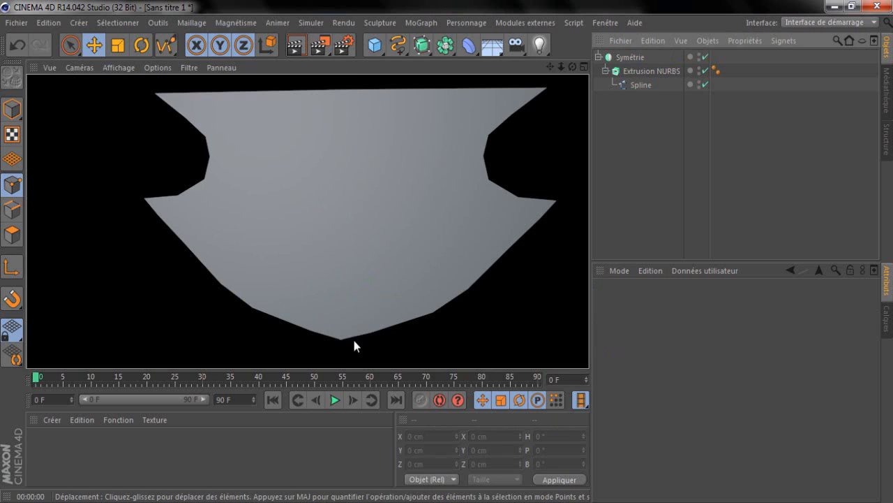
# Step: Render a close-up of the shield's bottom tip to inspect how the two halves join
pyautogui.moveTo(561, 66); pyautogui.dragTo(442, 258)
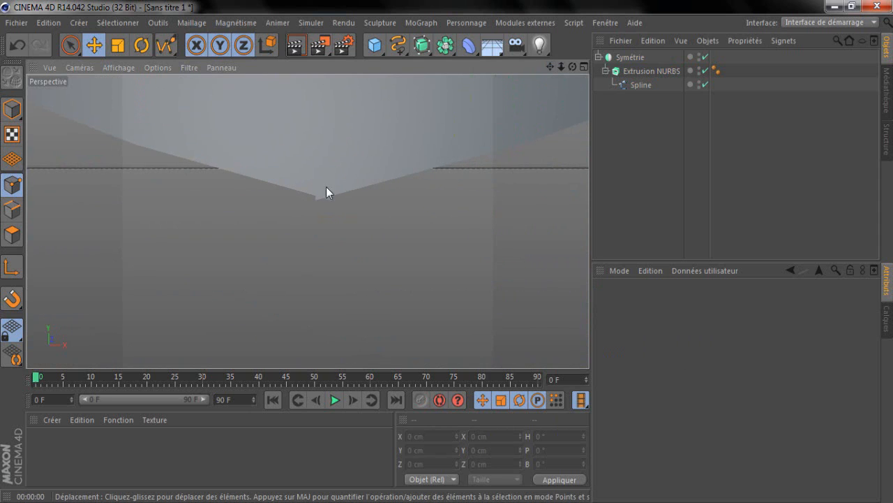
pyautogui.click(295, 43)
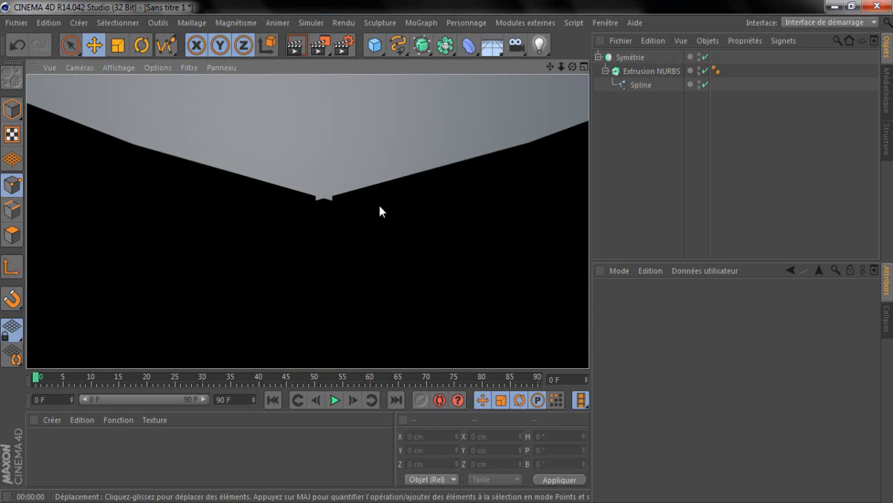
pyautogui.click(637, 193)
# Step: Fine-tune the Extrusion NURBS along X so both halves meet exactly at the bottom tip, and render the whole shield
pyautogui.moveTo(561, 66); pyautogui.dragTo(447, 252)
pyautogui.click(615, 70)
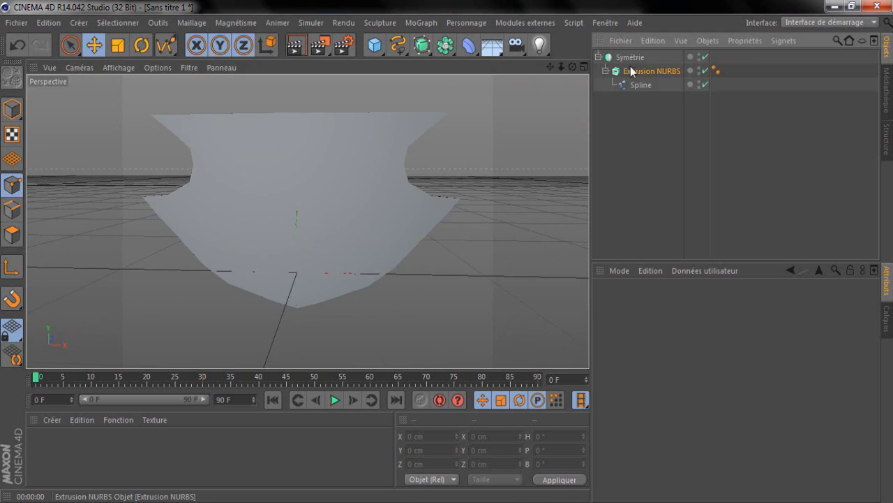
pyautogui.moveTo(372, 272); pyautogui.dragTo(370, 273)
pyautogui.moveTo(560, 68); pyautogui.dragTo(447, 258)
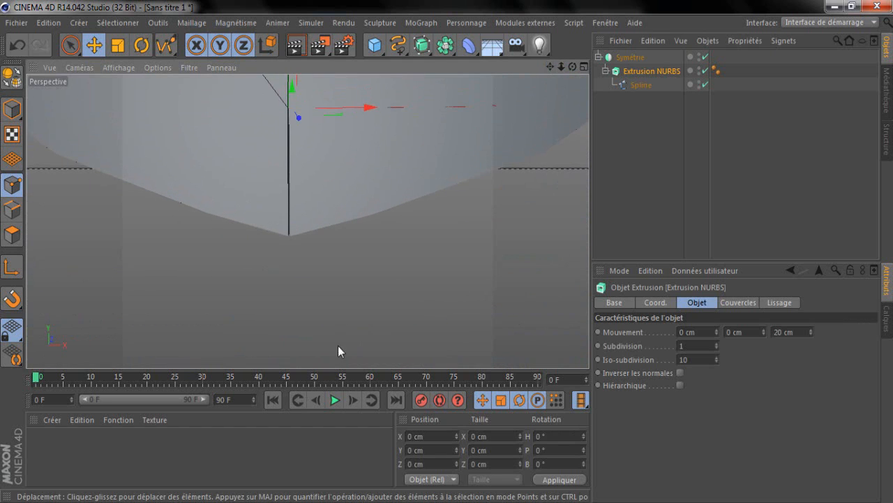
pyautogui.moveTo(369, 109); pyautogui.dragTo(370, 110)
pyautogui.moveTo(560, 68); pyautogui.dragTo(447, 248)
pyautogui.click(296, 46)
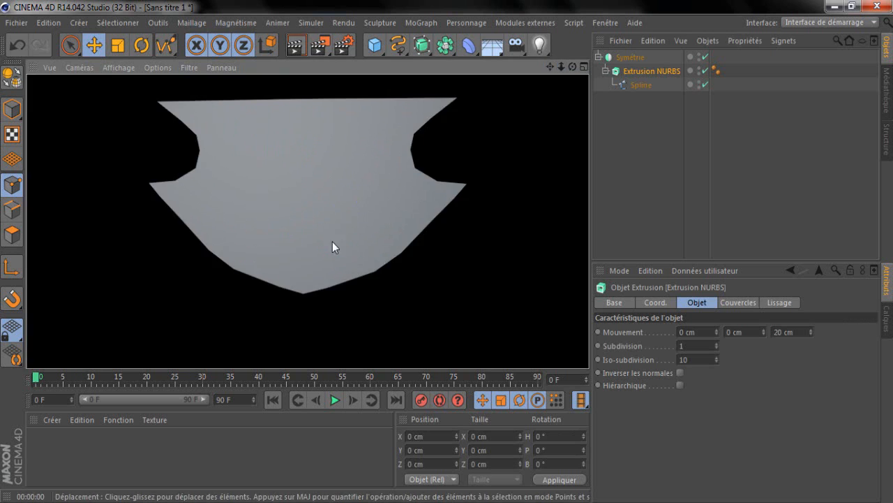
pyautogui.click(634, 133)
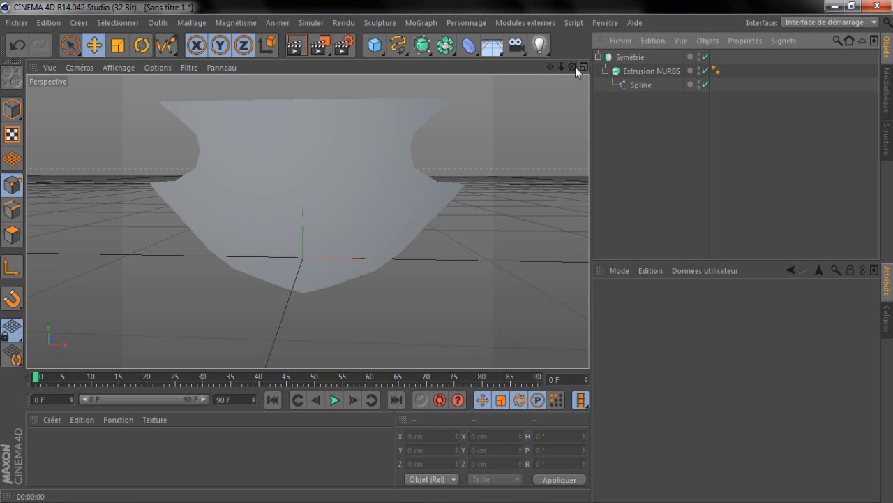
pyautogui.moveTo(574, 67); pyautogui.dragTo(449, 252)
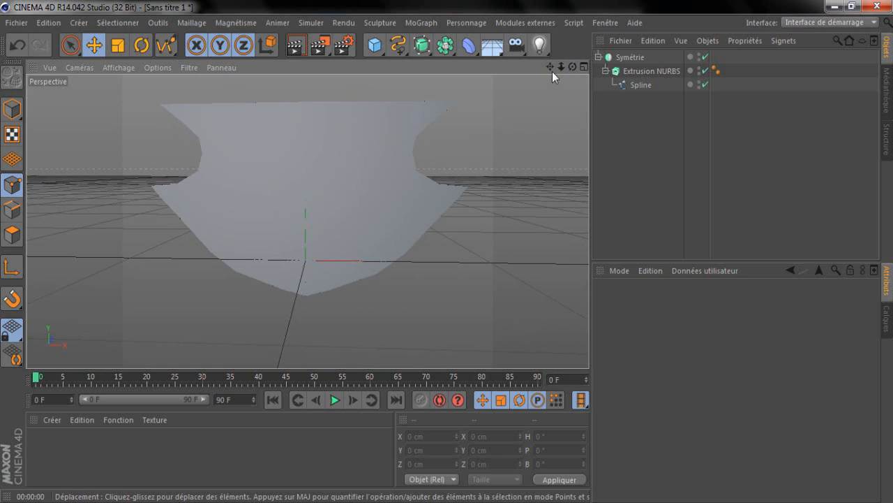
# Step: In the front view, start a Linéaire spline beside the shield's upper-right corner and trace the first feather's upper edge to about X 1182, Y 987 cm
pyautogui.click(582, 67)
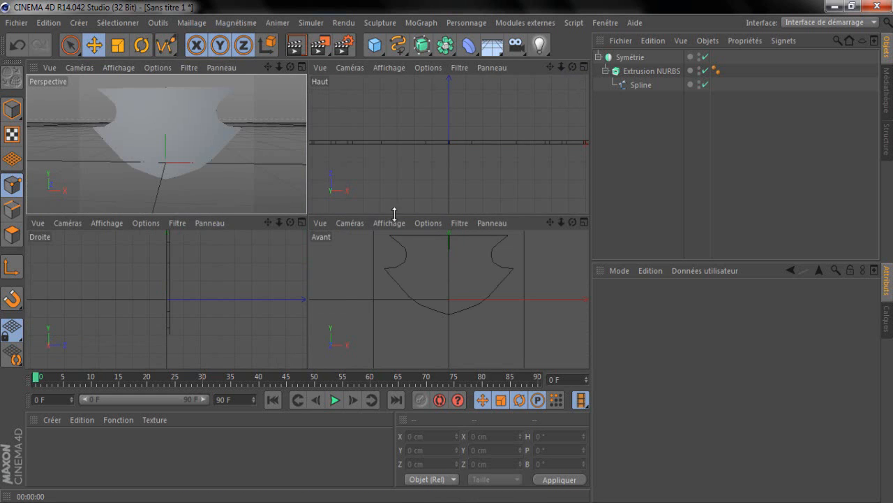
pyautogui.click(584, 221)
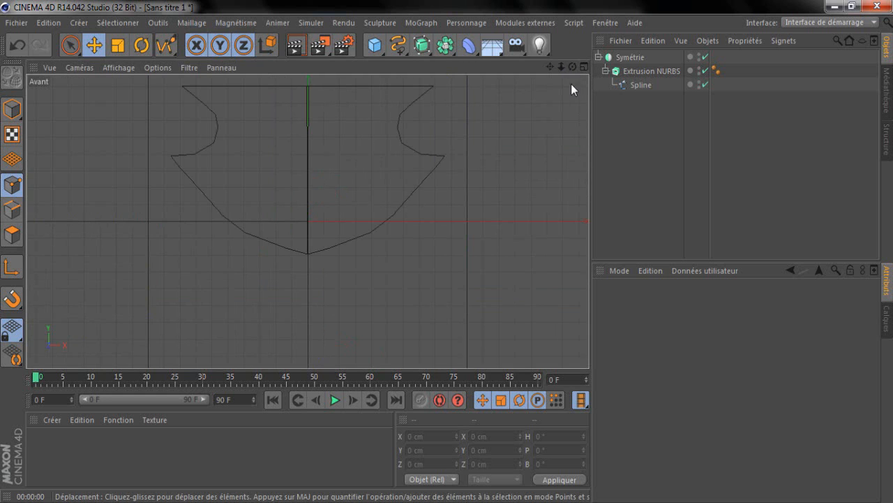
pyautogui.moveTo(554, 67); pyautogui.dragTo(447, 252)
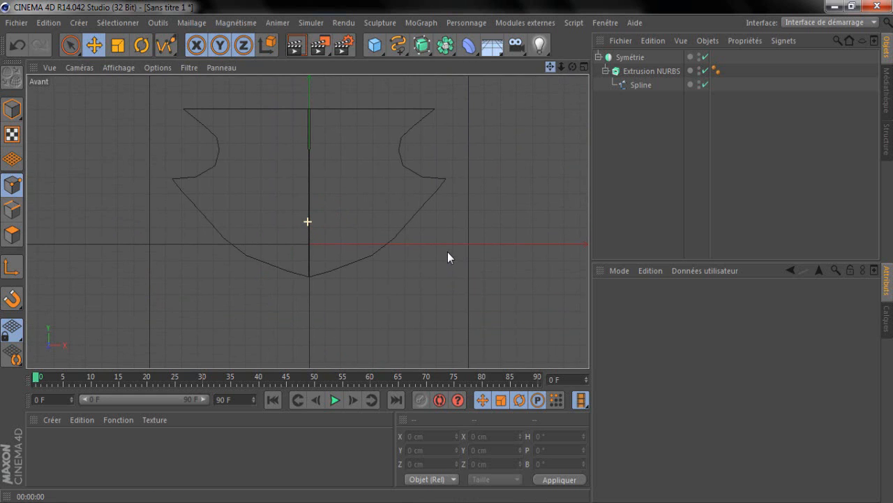
pyautogui.click(398, 46)
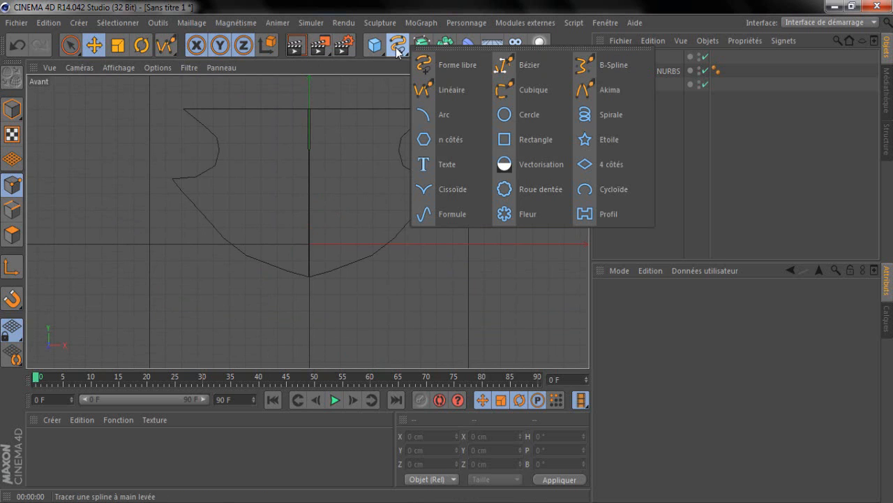
pyautogui.click(458, 87)
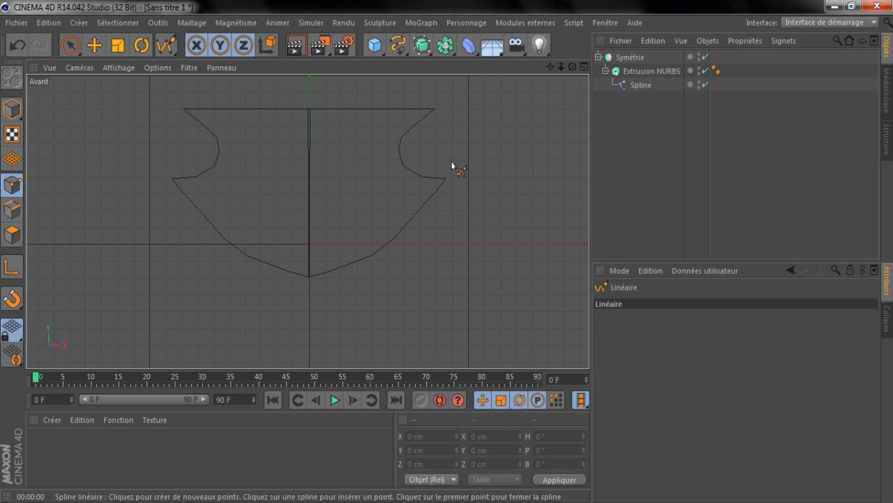
pyautogui.click(453, 111)
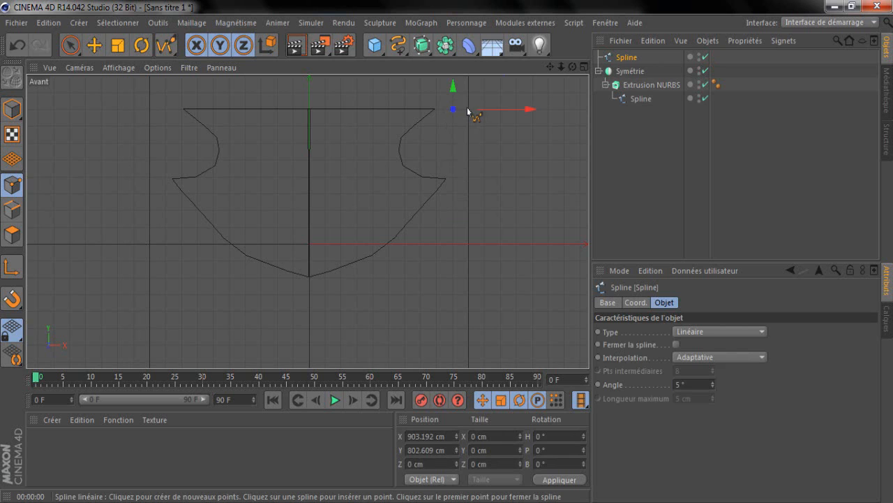
pyautogui.click(467, 108)
pyautogui.click(482, 97)
pyautogui.click(491, 89)
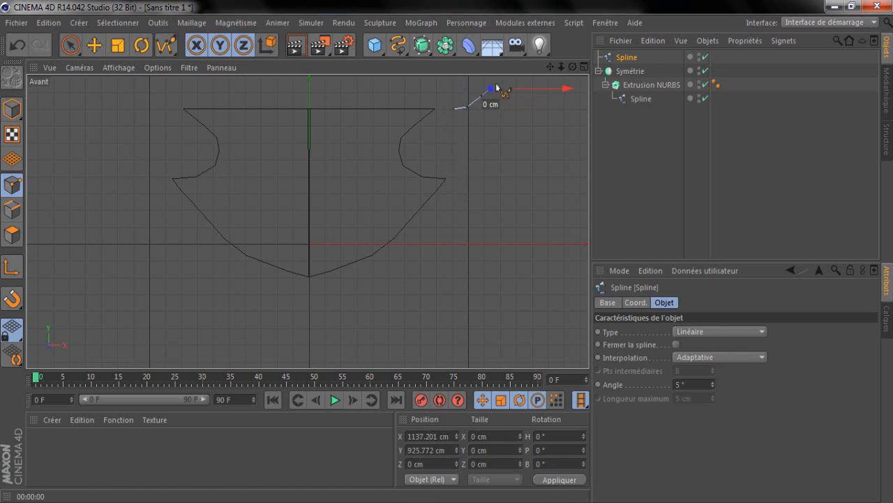
pyautogui.click(498, 80)
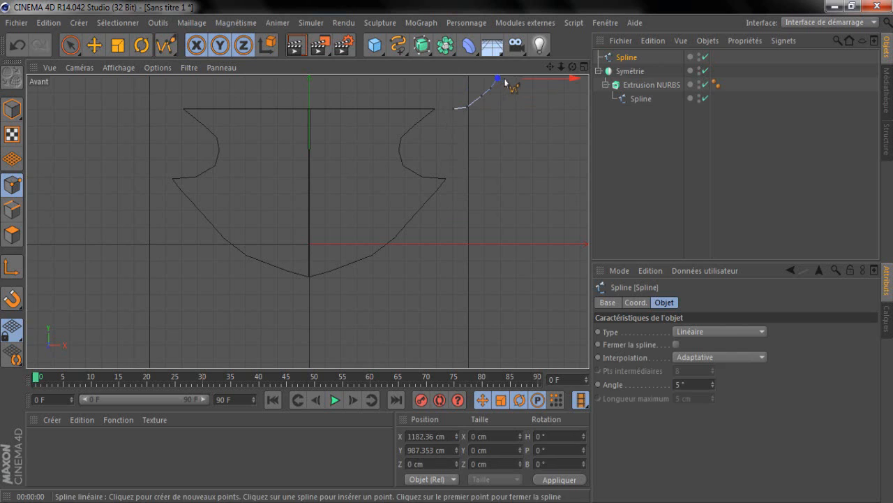
# Step: Trace the first feather's lower edge from its tip back to a notch just outside the shield's upper-right corner
pyautogui.click(497, 87)
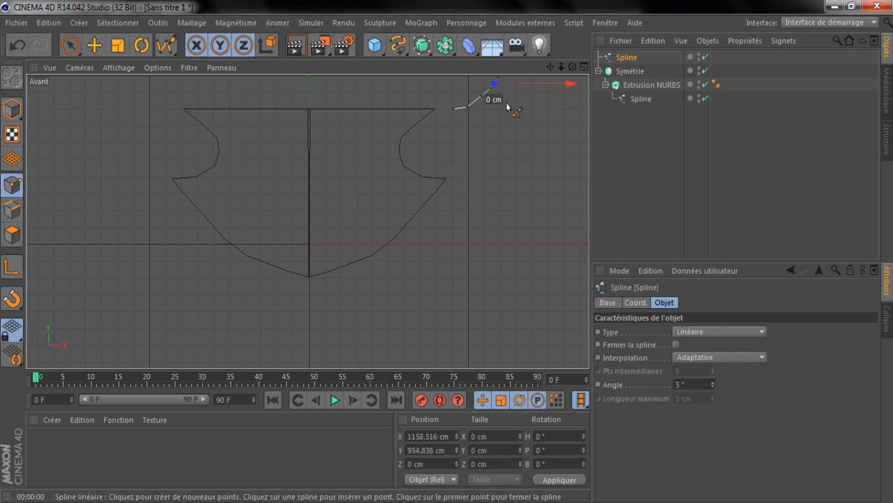
pyautogui.click(21, 47)
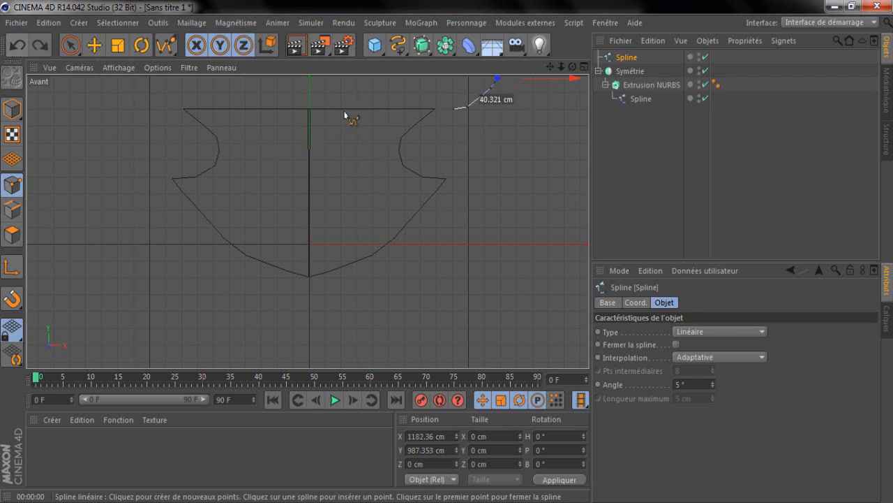
pyautogui.click(478, 115)
pyautogui.click(461, 125)
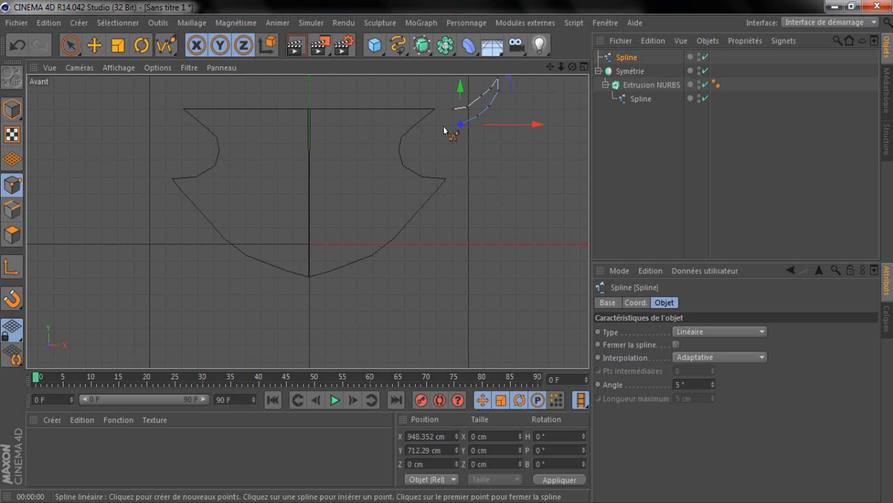
pyautogui.click(444, 126)
# Step: Continue the spline along the second feather's curved upper edge to a tip at about X 1515, Y 971 cm
pyautogui.click(449, 134)
pyautogui.click(463, 139)
pyautogui.click(479, 140)
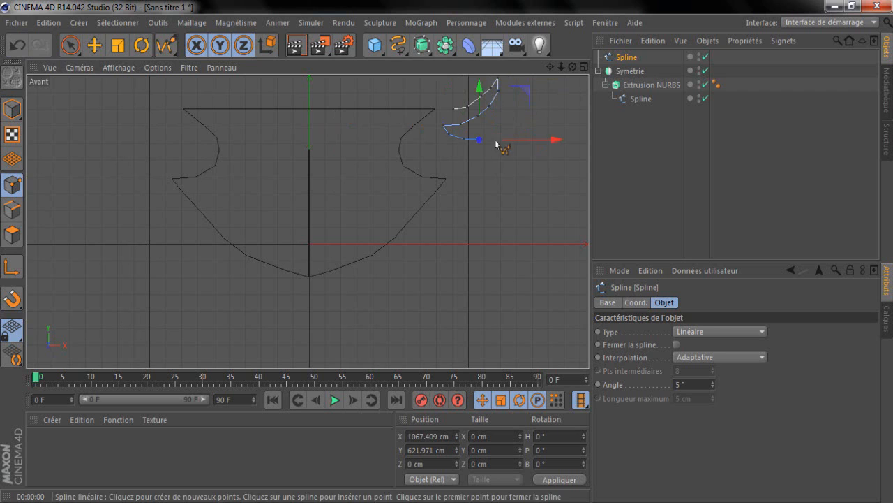
pyautogui.click(496, 139)
pyautogui.click(512, 132)
pyautogui.click(529, 119)
pyautogui.click(542, 98)
pyautogui.click(551, 81)
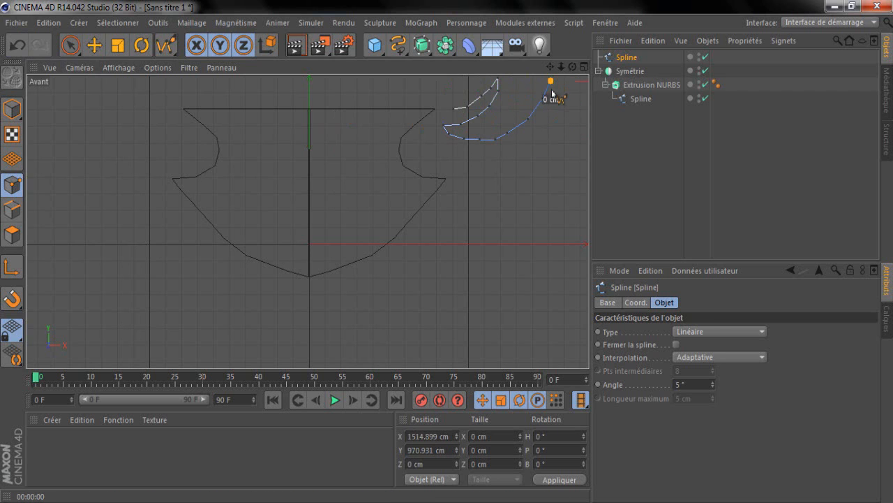
# Step: Trace the second feather's lower edge back to a notch at about X 1211, Y 486 cm, undoing misplaced points
pyautogui.click(547, 93)
pyautogui.click(547, 110)
pyautogui.click(533, 120)
pyautogui.click(530, 133)
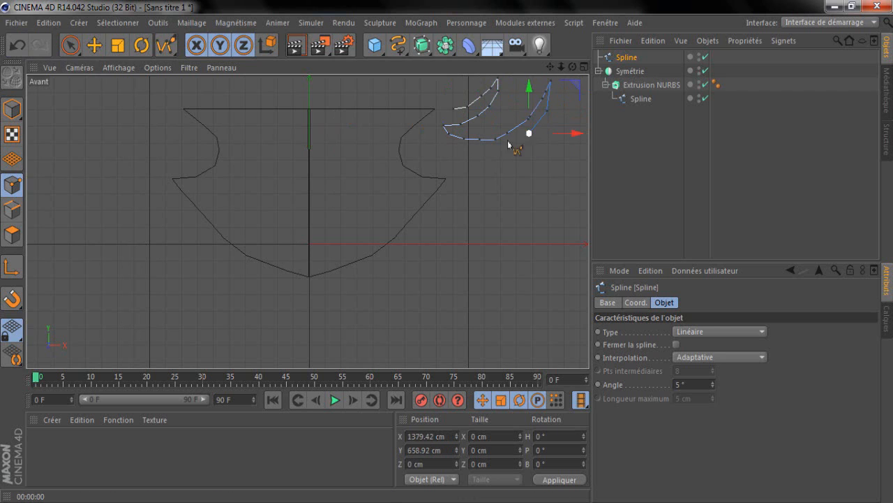
pyautogui.click(17, 46)
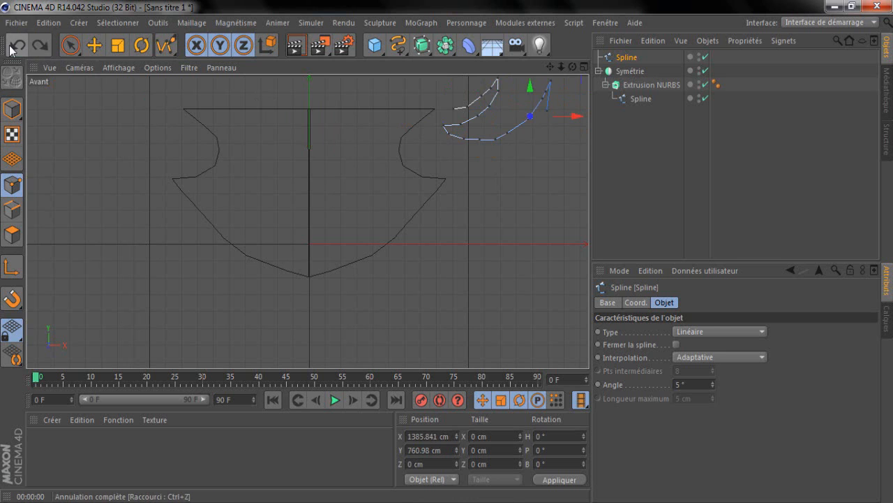
pyautogui.click(540, 132)
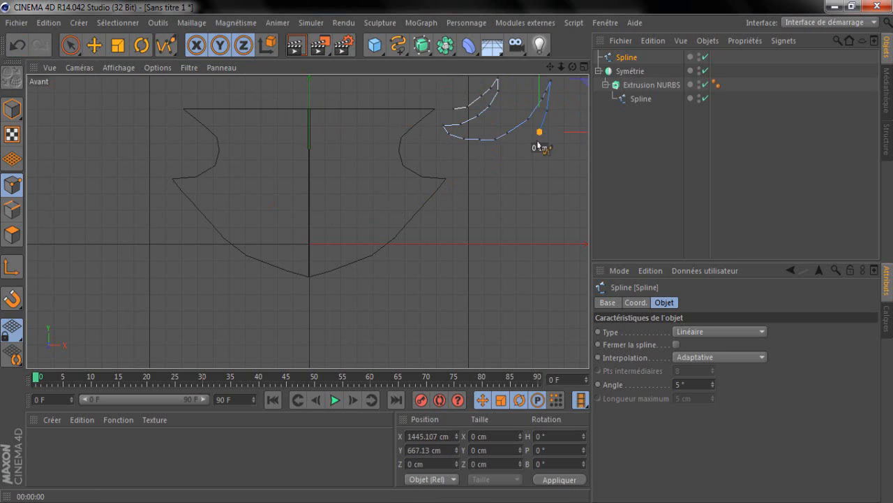
pyautogui.click(532, 146)
pyautogui.click(517, 155)
pyautogui.click(502, 162)
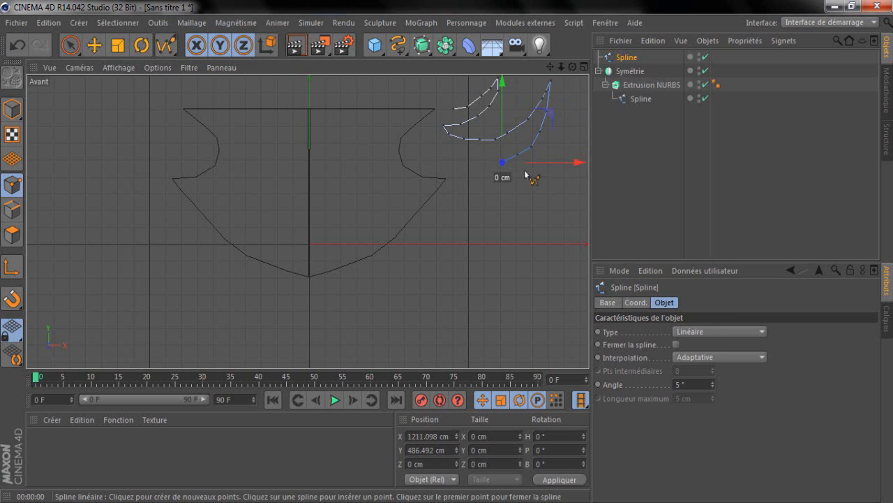
pyautogui.click(17, 46)
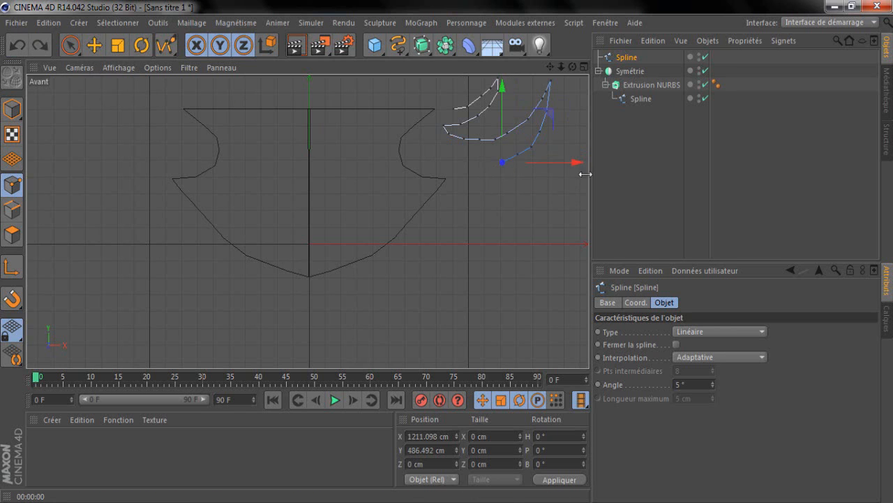
# Step: Extend the spline from the second notch along the third feather's upper edge to its pointed tip
pyautogui.click(519, 168)
pyautogui.click(537, 170)
pyautogui.click(553, 163)
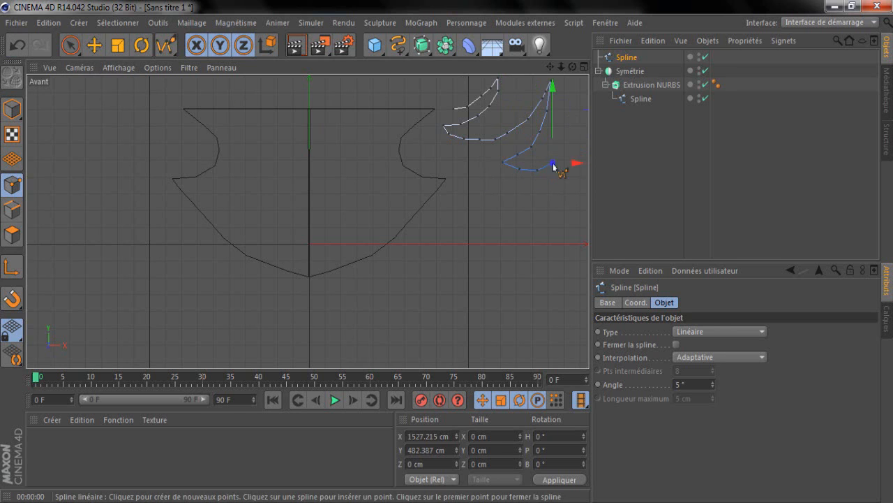
pyautogui.click(564, 149)
pyautogui.click(575, 120)
# Step: Trace the wing's bottom edge from the third feather's tip back to the shield's right side point
pyautogui.click(569, 164)
pyautogui.click(555, 185)
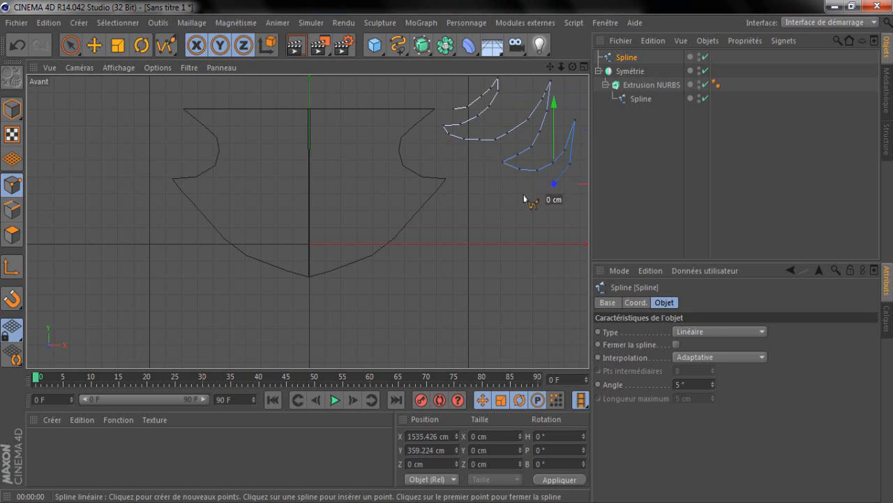
pyautogui.click(516, 195)
pyautogui.click(486, 191)
pyautogui.click(452, 179)
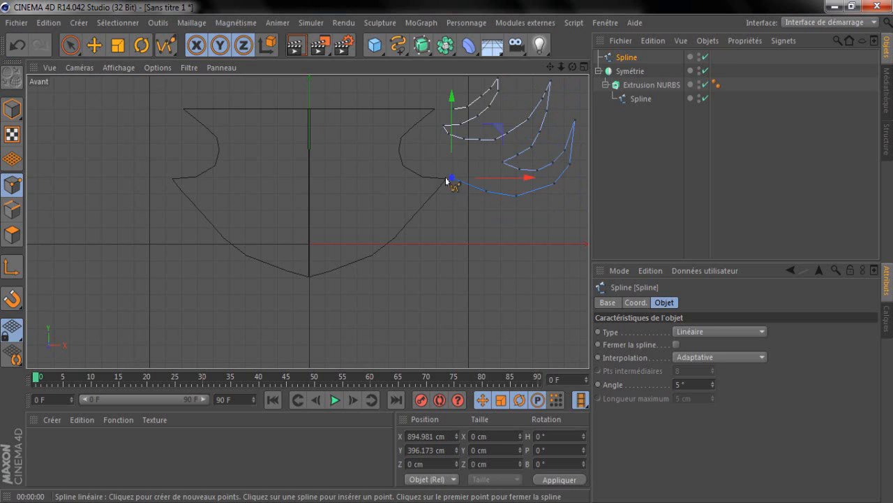
# Step: Follow the shield's concave right side up to its upper corner and close the wing spline on its first point
pyautogui.click(434, 174)
pyautogui.click(416, 167)
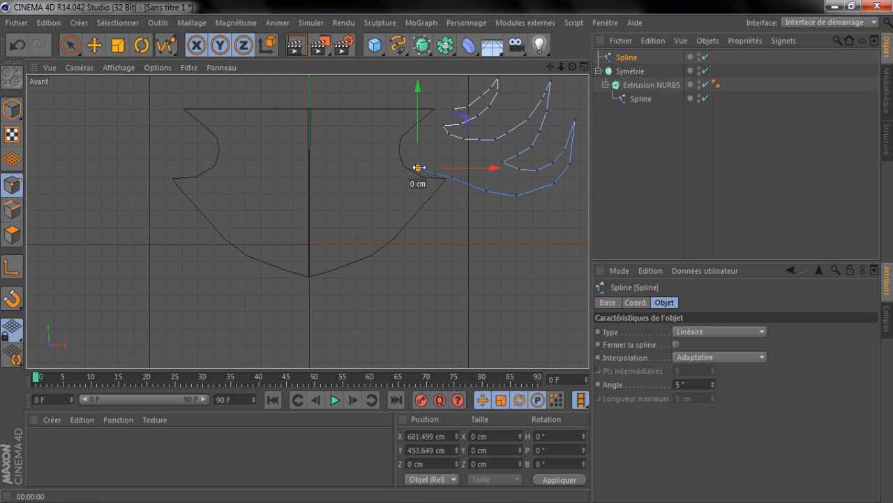
pyautogui.click(407, 160)
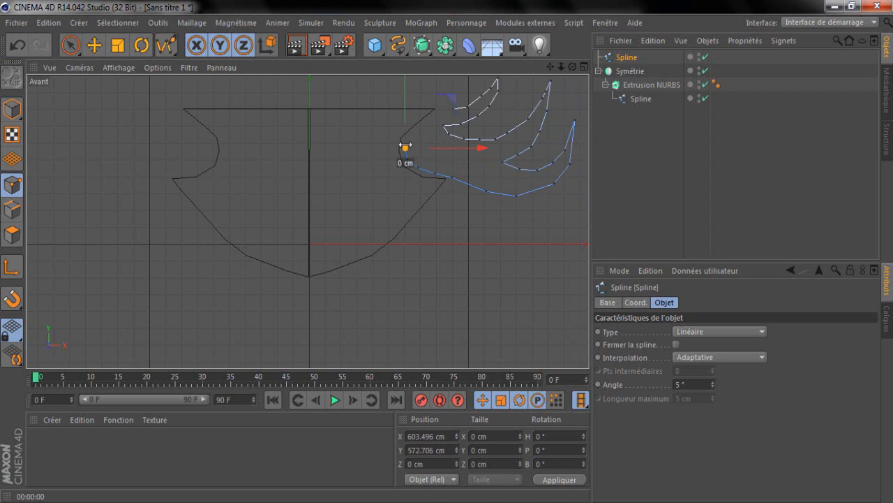
pyautogui.click(409, 137)
pyautogui.click(424, 126)
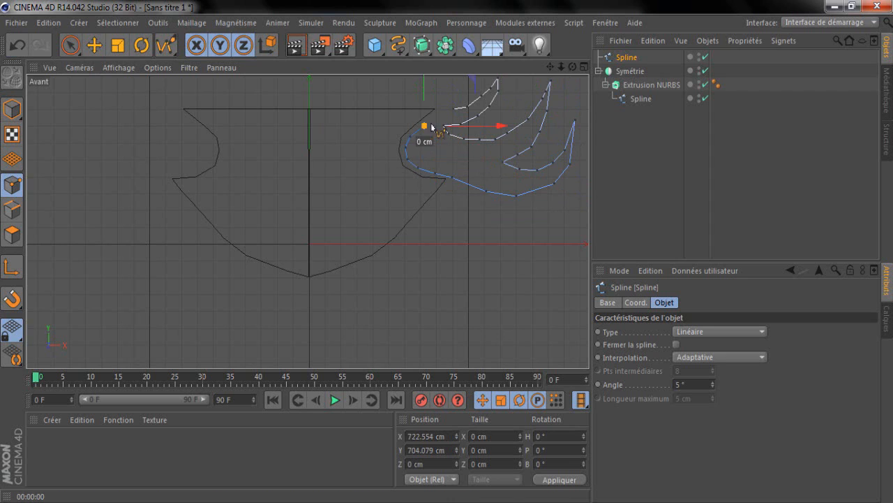
pyautogui.click(435, 111)
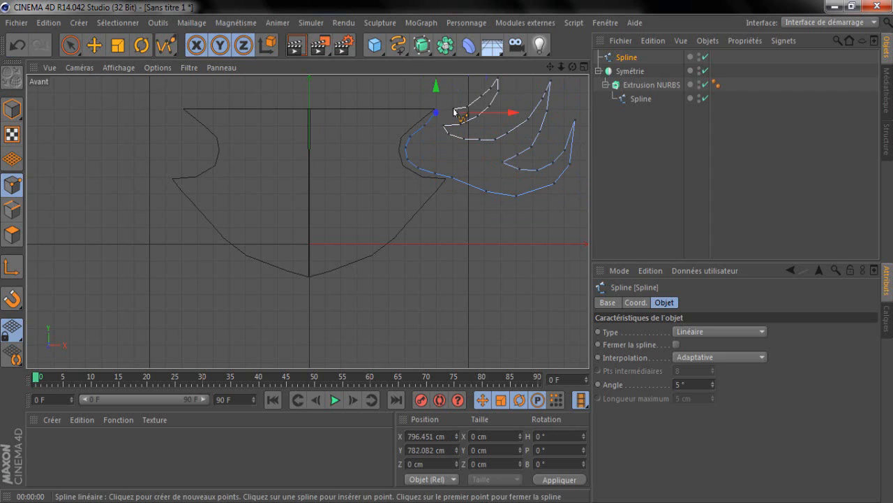
pyautogui.click(454, 110)
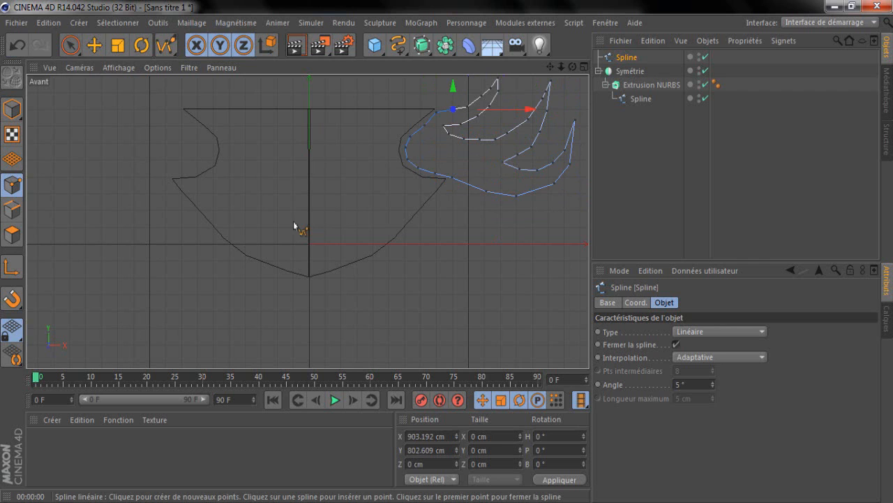
# Step: In the perspective view, add an Extrusion NURBS as the parent of the wing spline to extrude it
pyautogui.click(582, 66)
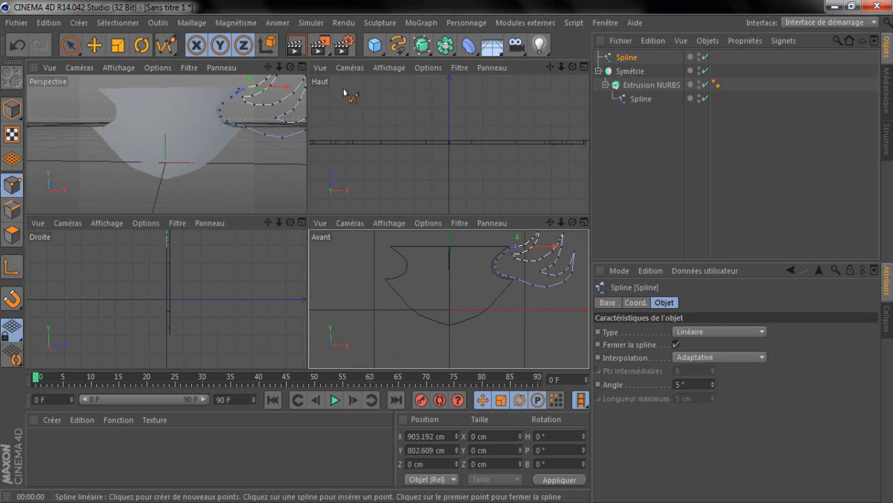
pyautogui.click(302, 67)
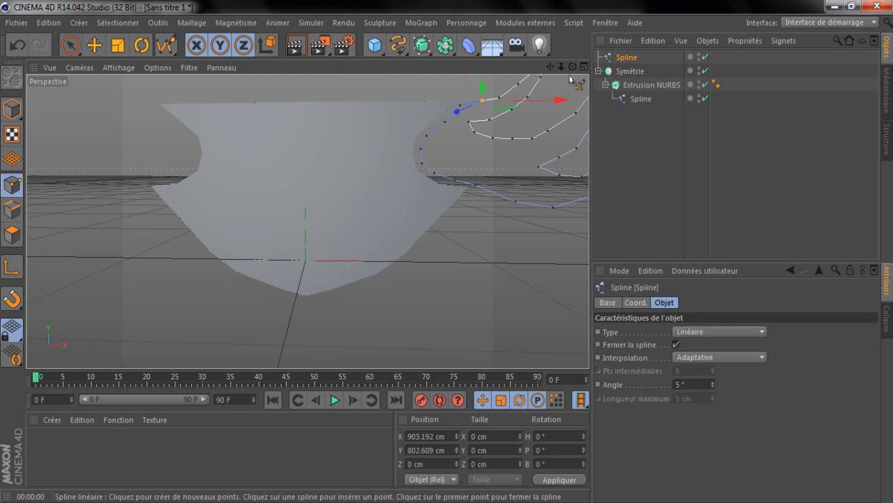
pyautogui.moveTo(445, 252); pyautogui.dragTo(451, 251)
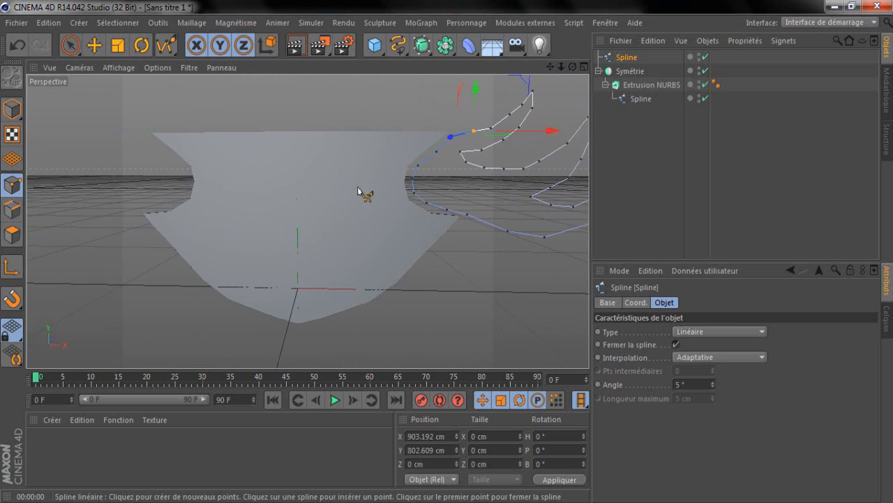
pyautogui.click(422, 45)
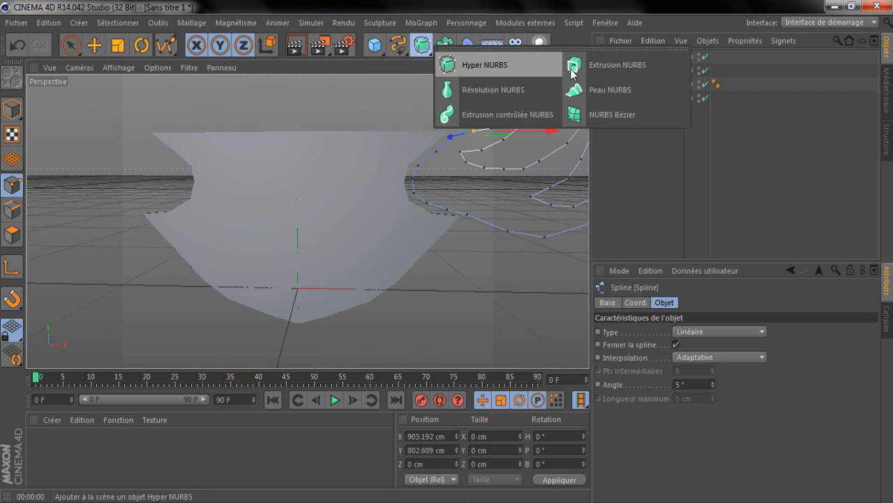
pyautogui.keyDown('alt'); pyautogui.click(628, 73); pyautogui.keyUp('alt')
pyautogui.moveTo(633, 72); pyautogui.dragTo(658, 55)
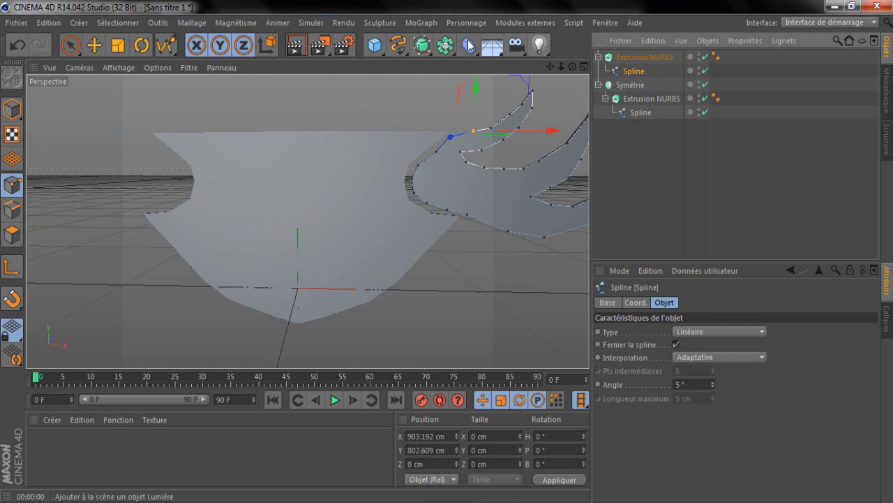
# Step: Add a Symmetry object and make it the parent of the wing's Extrusion NURBS to mirror the wing across the shield
pyautogui.moveTo(573, 66); pyautogui.dragTo(448, 252)
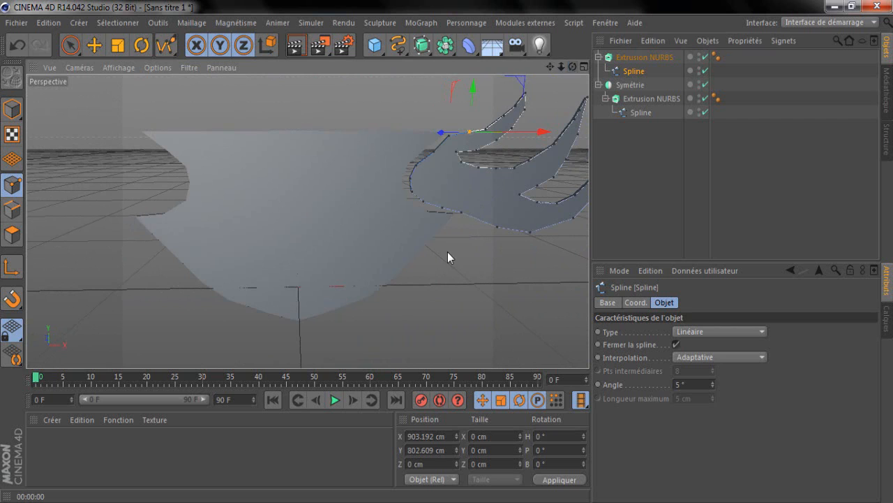
pyautogui.click(421, 45)
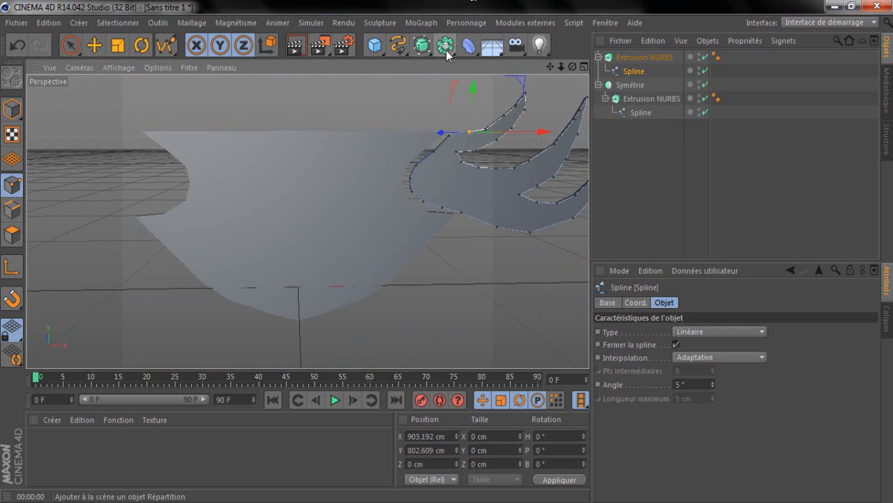
pyautogui.click(446, 45)
pyautogui.click(570, 114)
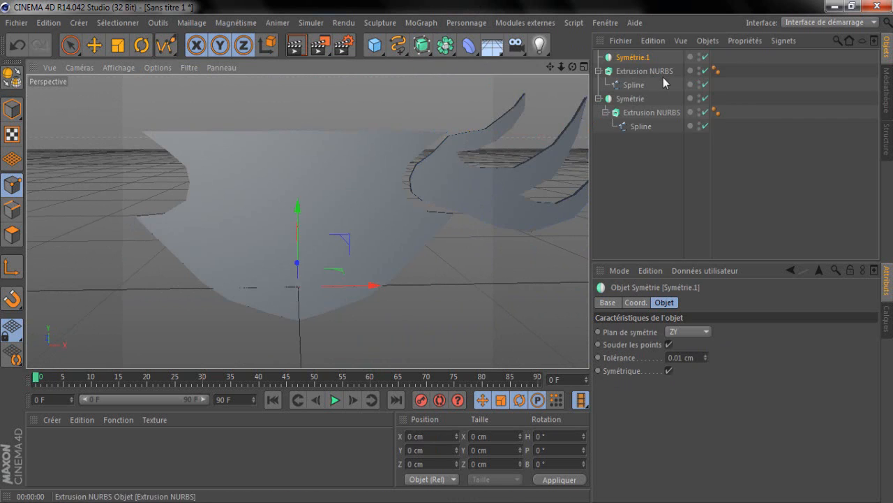
pyautogui.click(658, 71)
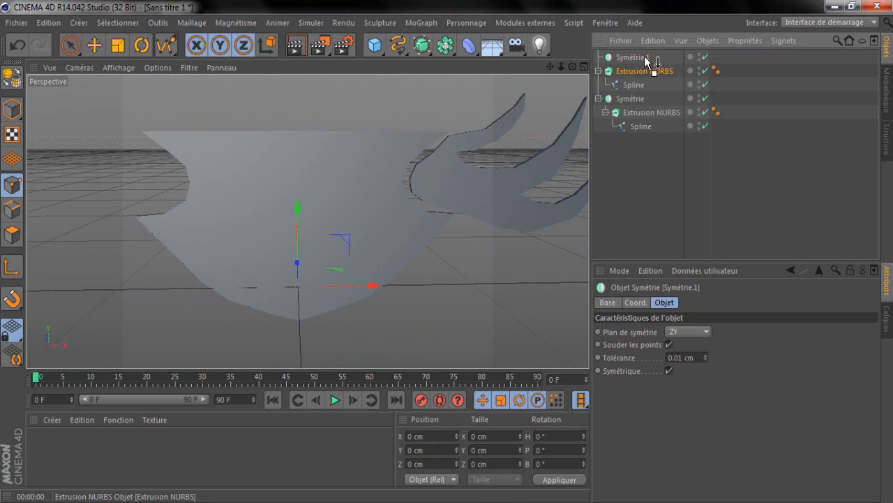
pyautogui.moveTo(644, 56); pyautogui.dragTo(645, 58)
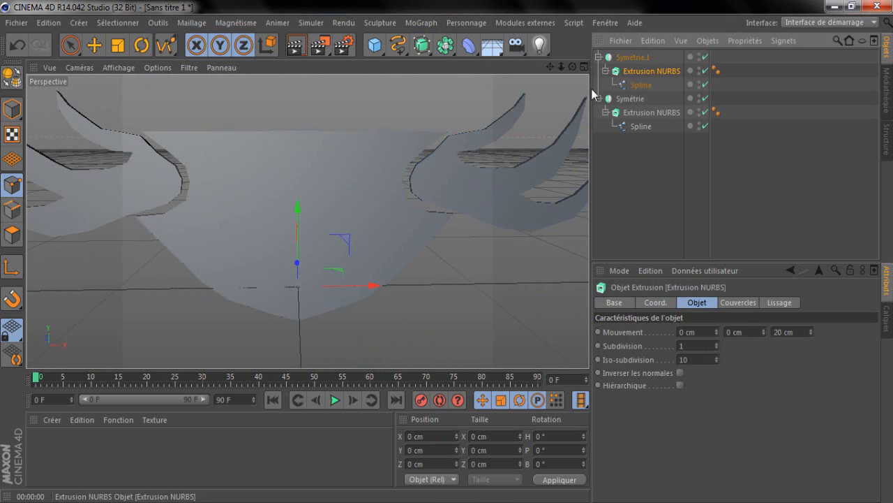
pyautogui.moveTo(560, 67); pyautogui.dragTo(442, 258)
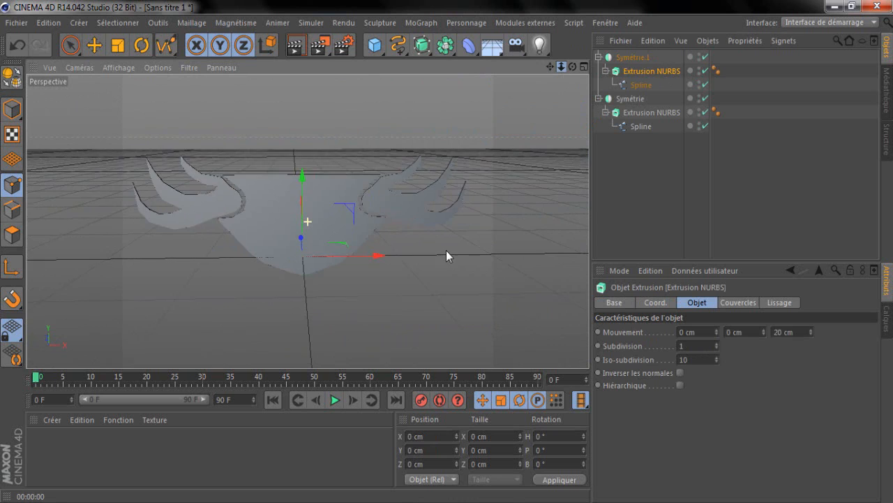
pyautogui.moveTo(447, 251); pyautogui.dragTo(448, 250)
pyautogui.moveTo(573, 68); pyautogui.dragTo(446, 251)
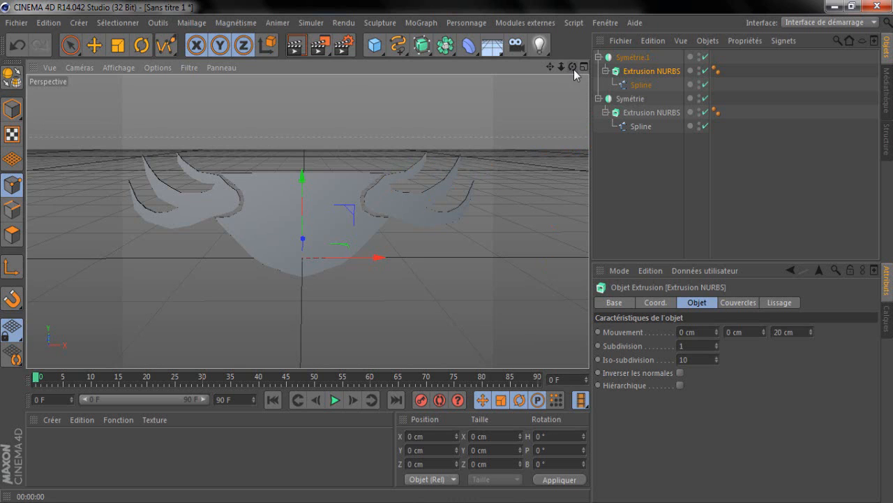
pyautogui.moveTo(563, 67); pyautogui.dragTo(446, 251)
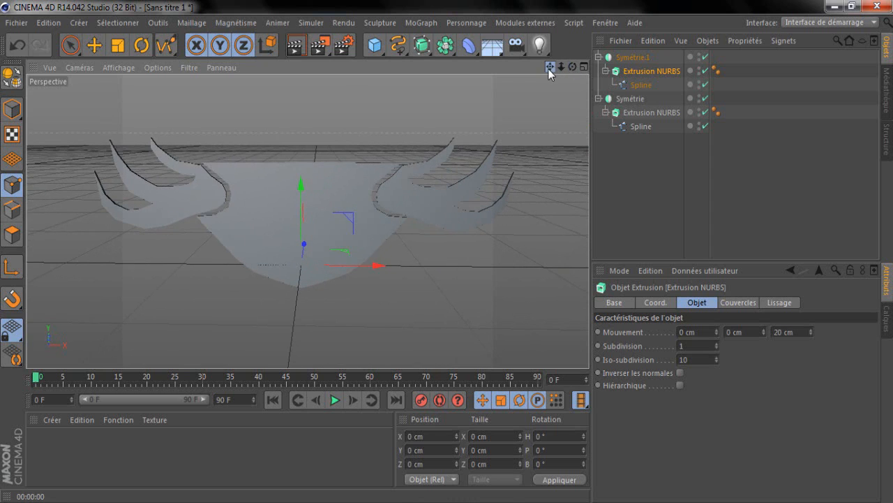
pyautogui.moveTo(549, 67); pyautogui.dragTo(450, 252)
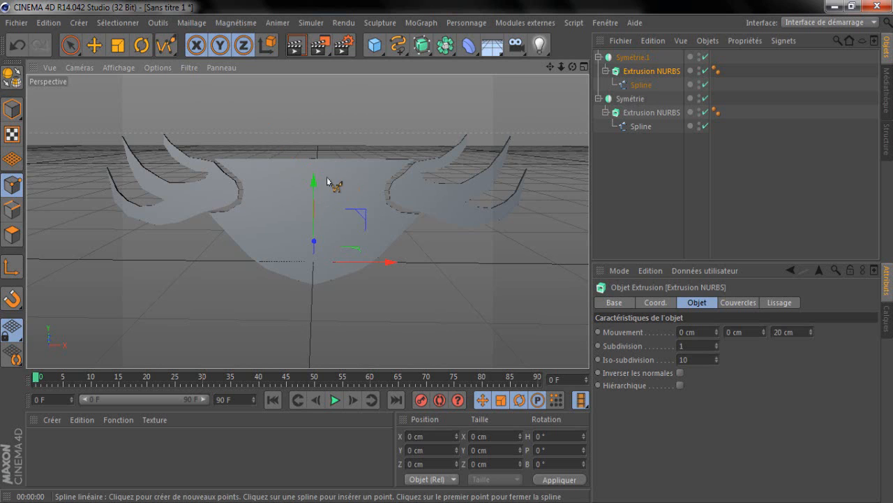
pyautogui.moveTo(393, 266)
pyautogui.mouseDown()
pyautogui.moveTo(412, 265)
pyautogui.moveTo(396, 267)
pyautogui.mouseUp()
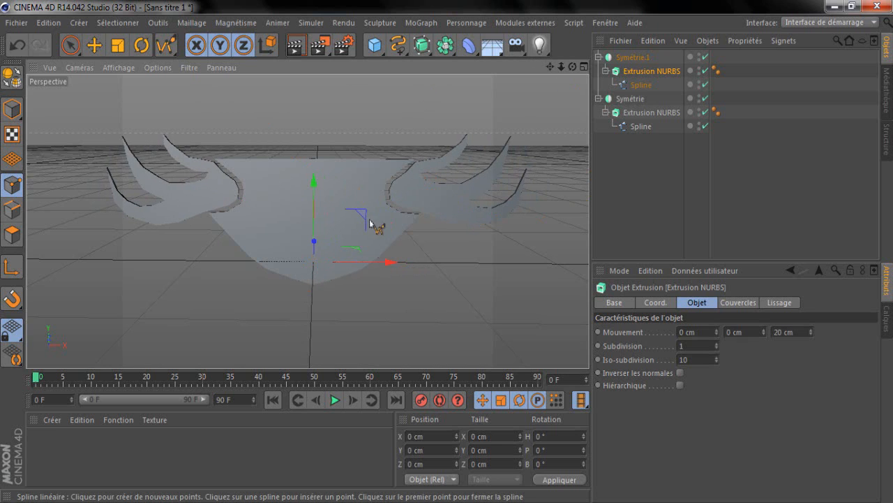
# Step: Collapse both symmetry hierarchies and rename the shield's symmetry object "blason"
pyautogui.click(598, 57)
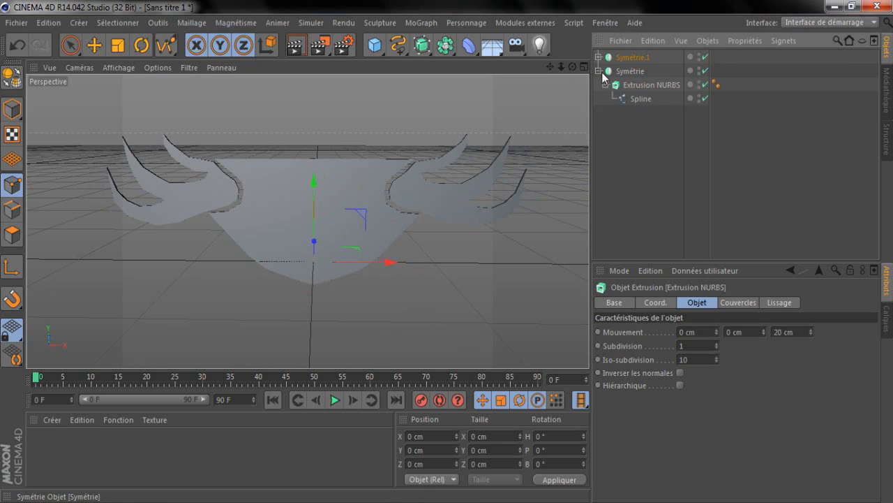
pyautogui.click(599, 71)
pyautogui.click(638, 69)
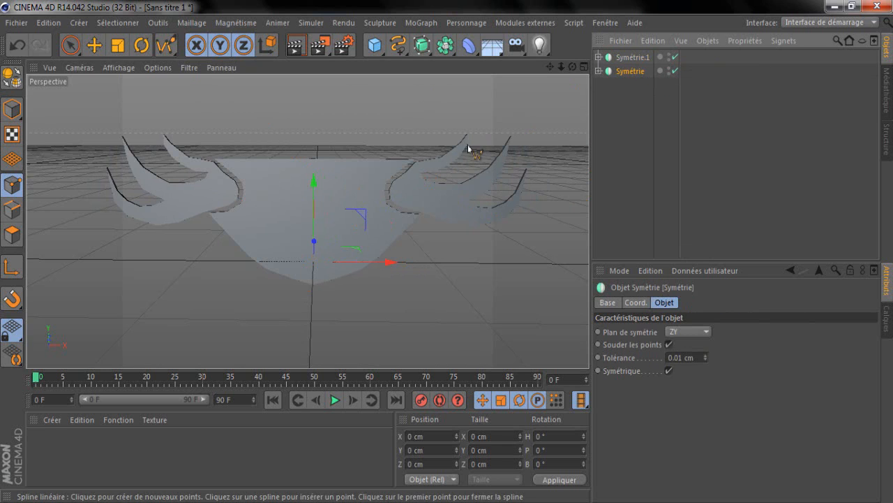
pyautogui.doubleClick(633, 71)
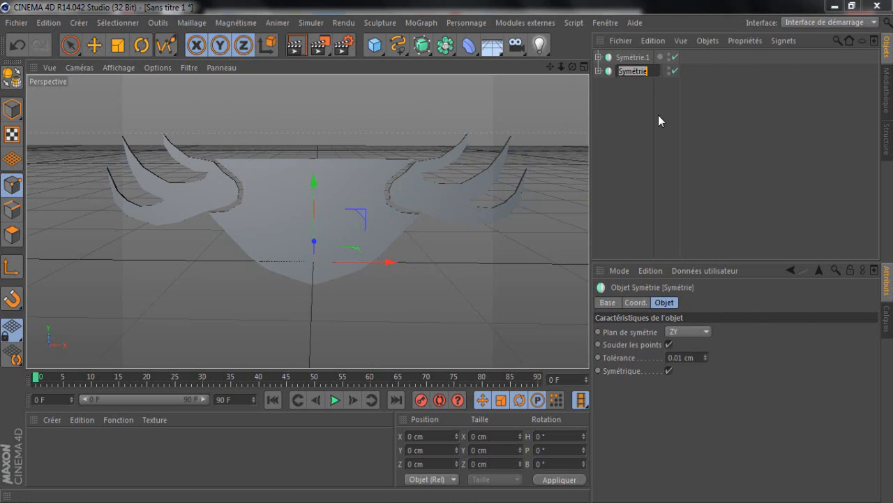
pyautogui.write('blason')
pyautogui.press('Return')
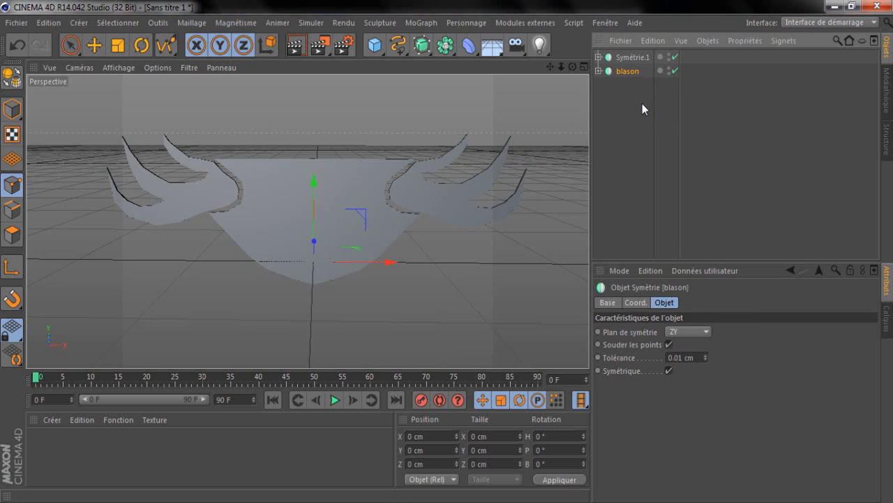
# Step: Rename the wings' symmetry object "aile"
pyautogui.doubleClick(645, 57)
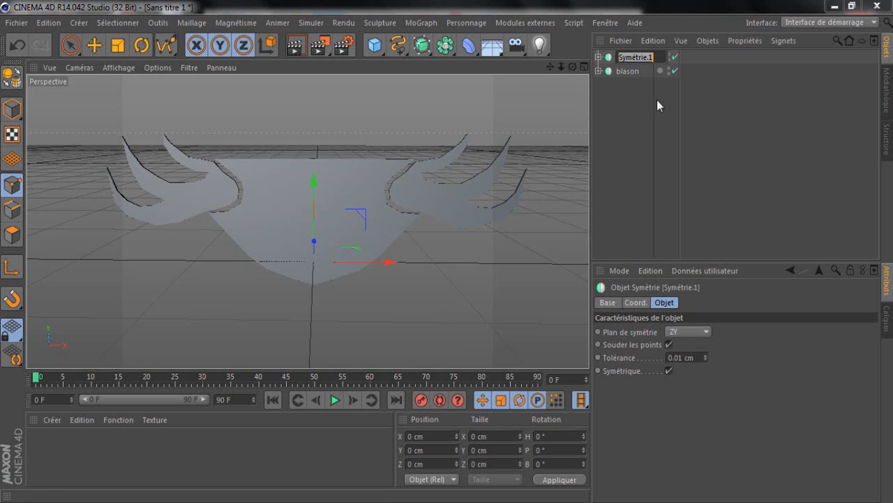
pyautogui.write('a')
pyautogui.write('ike')
pyautogui.press('BackSpace')
pyautogui.press('BackSpace')
pyautogui.write('le')
pyautogui.press('Return')
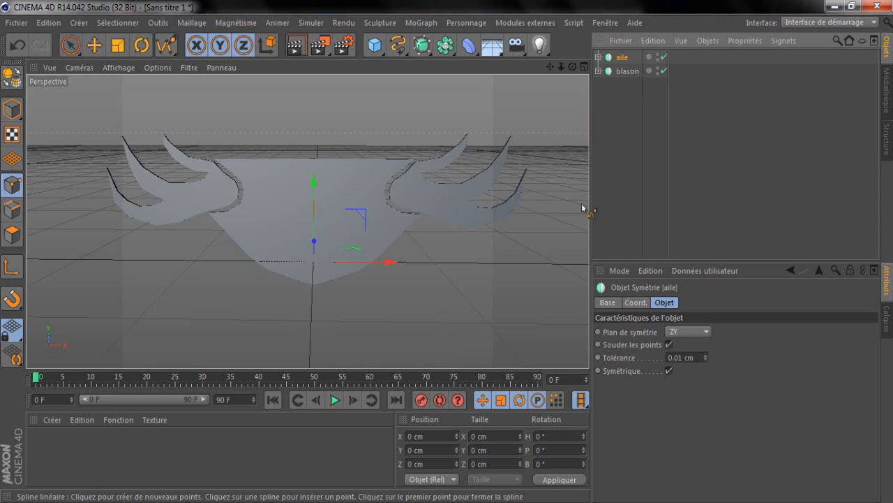
# Step: Duplicate the blason symmetry object and place the copy between aile and blason in the object hierarchy
pyautogui.moveTo(575, 70); pyautogui.dragTo(446, 251)
pyautogui.click(628, 70)
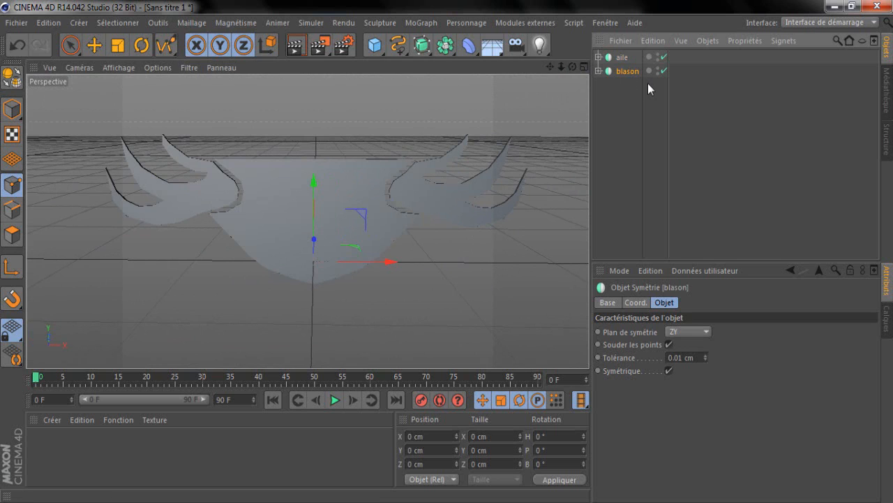
pyautogui.hotkey('ctrl', 'v')
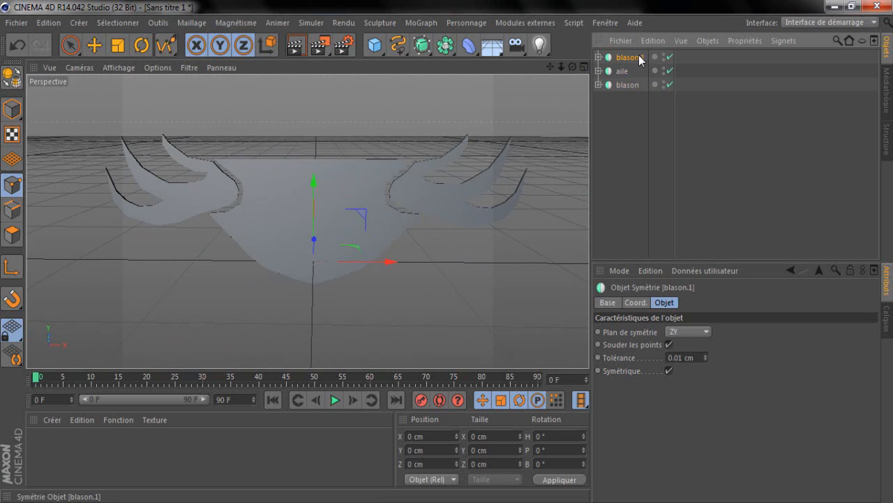
pyautogui.moveTo(639, 55); pyautogui.dragTo(638, 124)
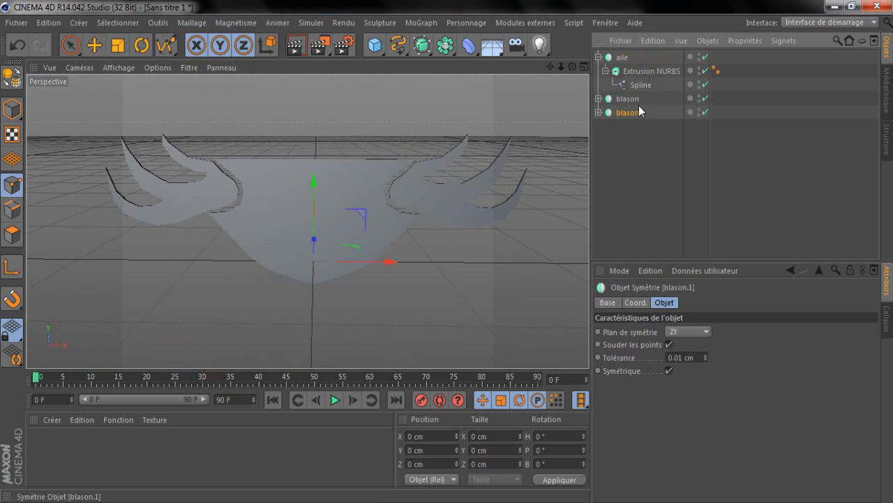
pyautogui.click(598, 57)
pyautogui.moveTo(628, 91); pyautogui.dragTo(631, 73)
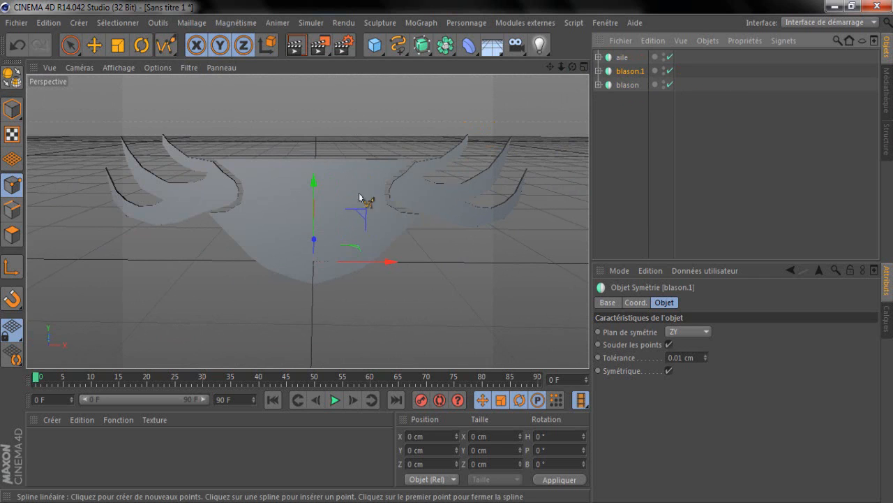
# Step: Lower the top centre point of the spline inside the duplicated blason by about 17 cm
pyautogui.click(598, 70)
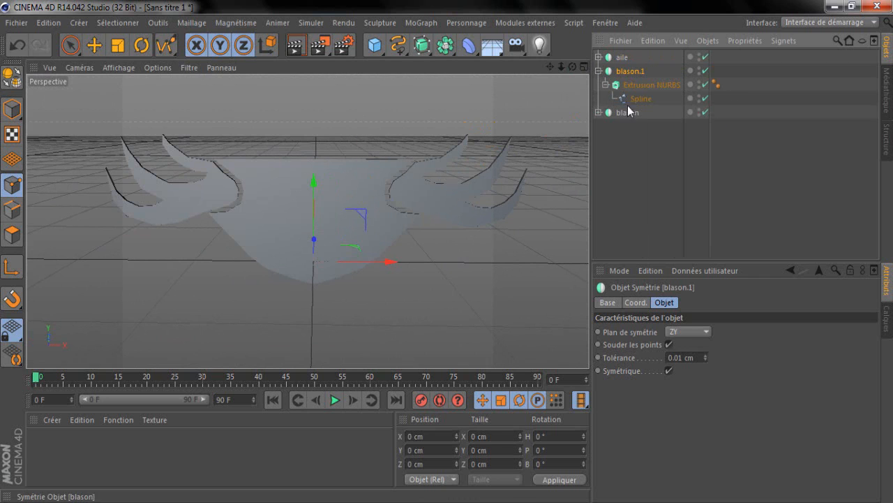
pyautogui.click(641, 98)
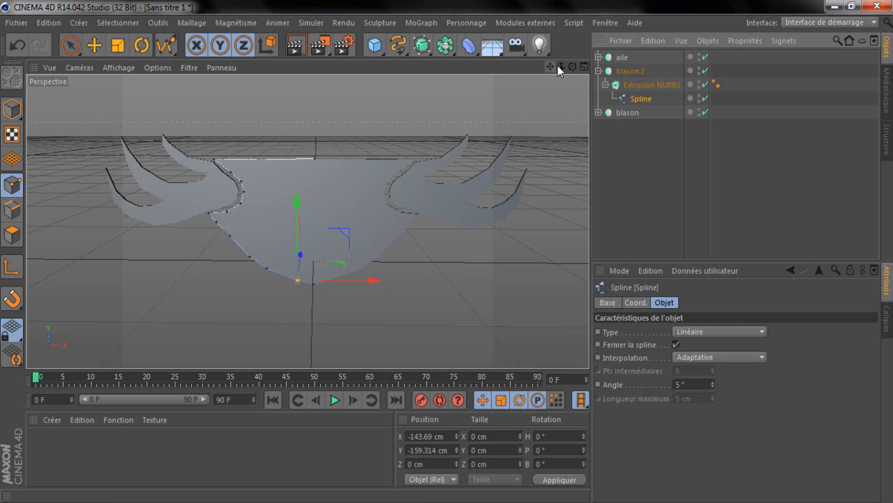
pyautogui.moveTo(558, 66); pyautogui.dragTo(448, 252)
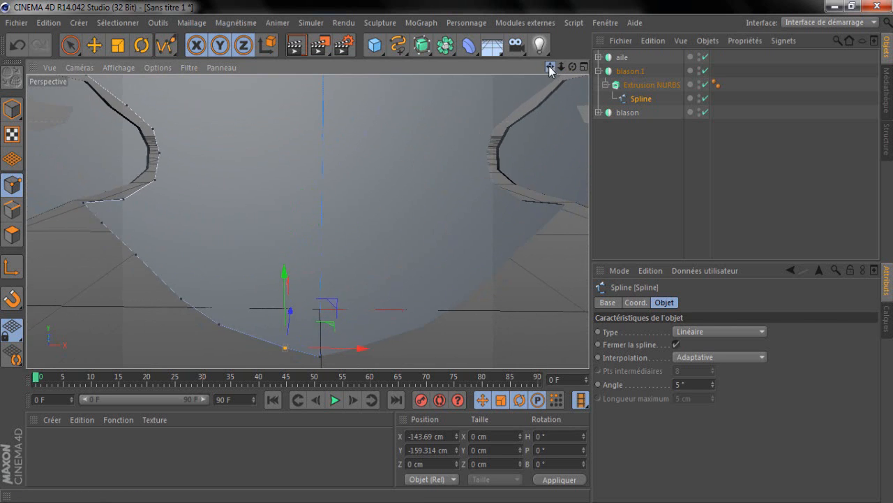
pyautogui.moveTo(550, 66); pyautogui.dragTo(447, 252)
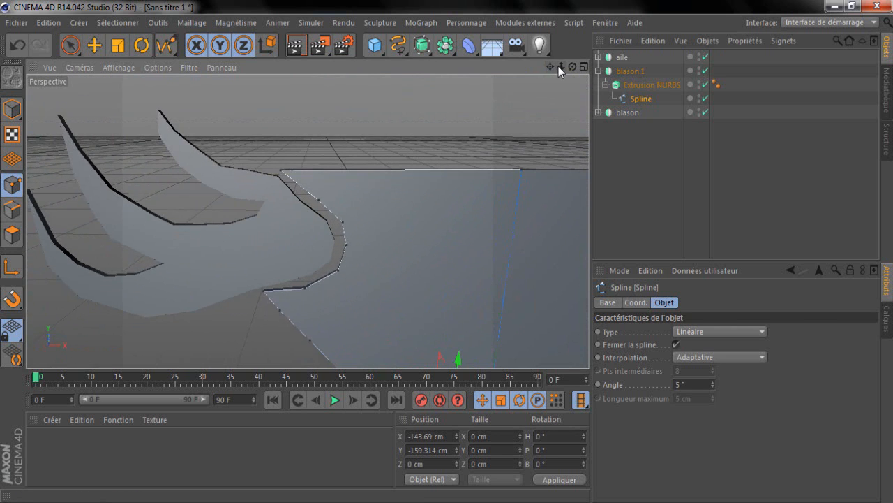
pyautogui.moveTo(558, 66); pyautogui.dragTo(448, 257)
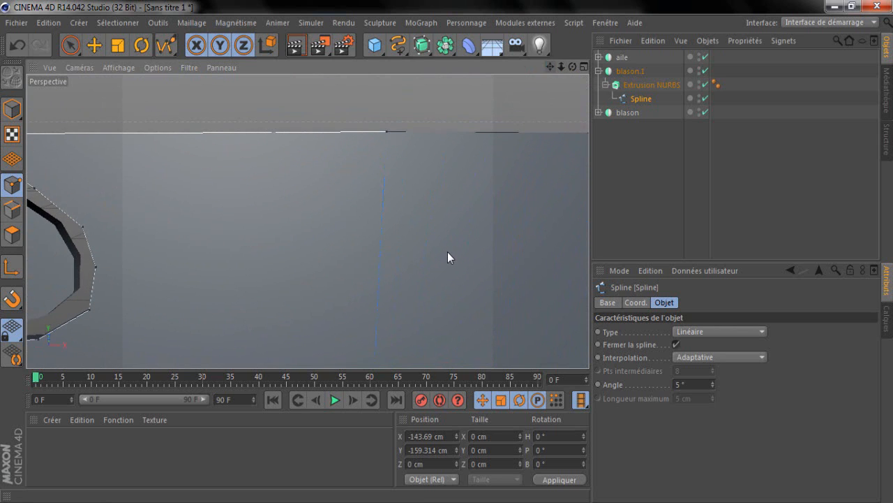
pyautogui.click(95, 45)
pyautogui.click(385, 130)
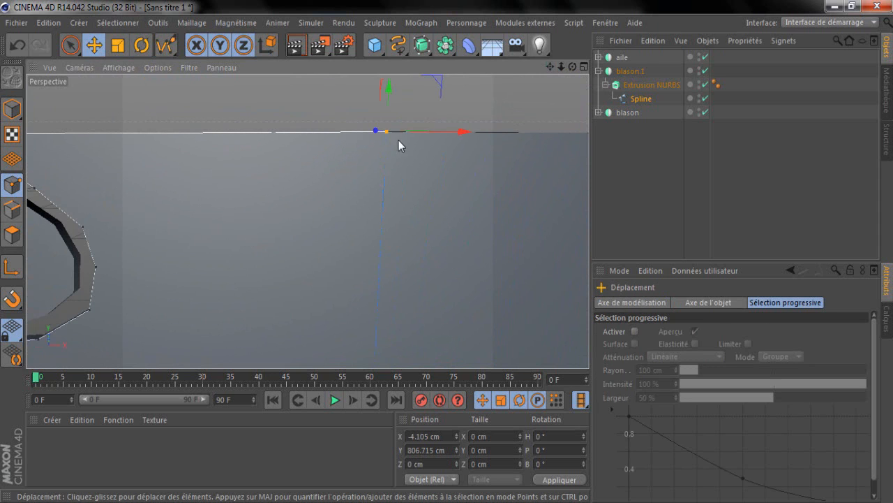
pyautogui.moveTo(392, 84); pyautogui.dragTo(390, 98)
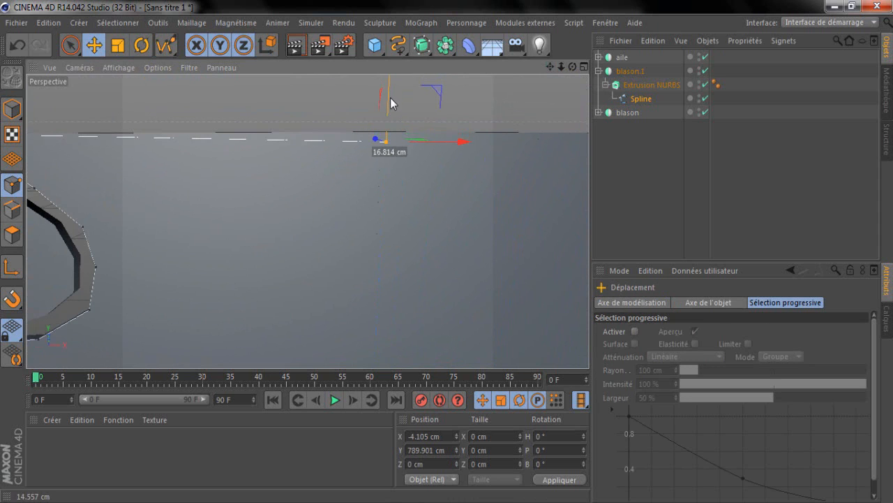
# Step: Move the duplicated shield spline's upper-left corner point inward and down to about X -736 cm, Y 784 cm
pyautogui.moveTo(550, 68); pyautogui.dragTo(464, 255)
pyautogui.click(221, 133)
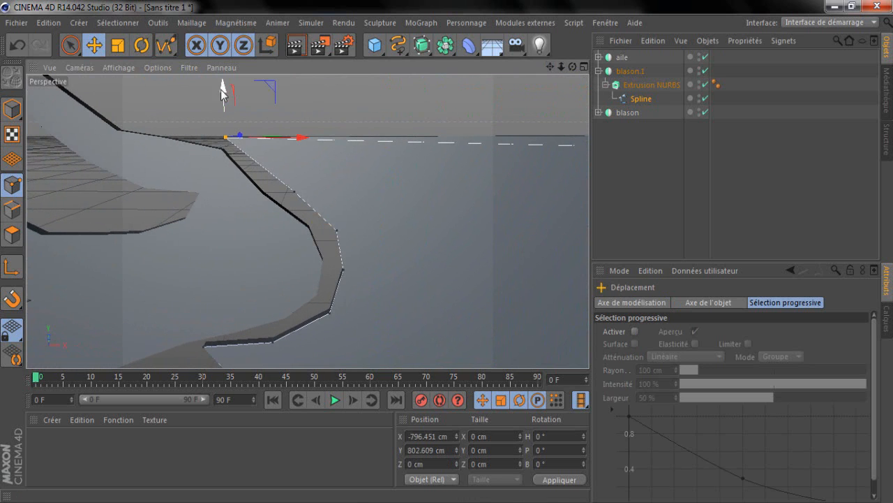
pyautogui.moveTo(222, 94); pyautogui.dragTo(221, 110)
pyautogui.moveTo(289, 152); pyautogui.dragTo(334, 154)
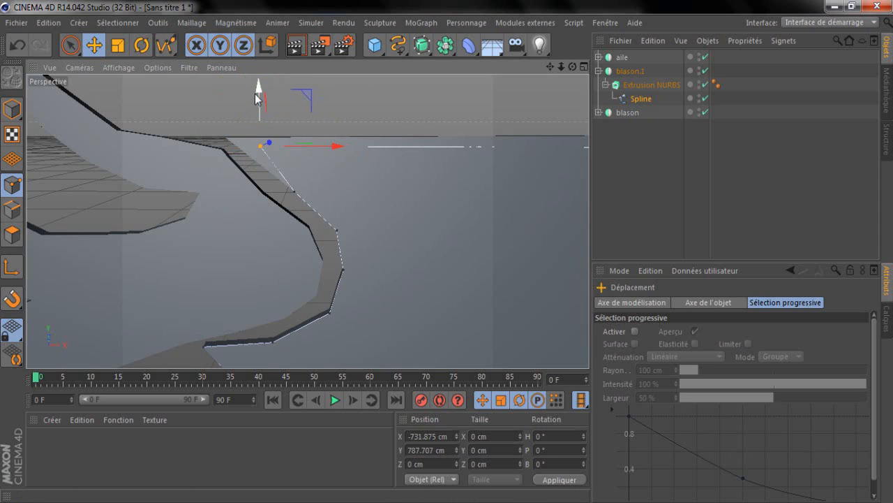
pyautogui.moveTo(257, 98); pyautogui.dragTo(259, 86)
pyautogui.moveTo(336, 152); pyautogui.dragTo(333, 154)
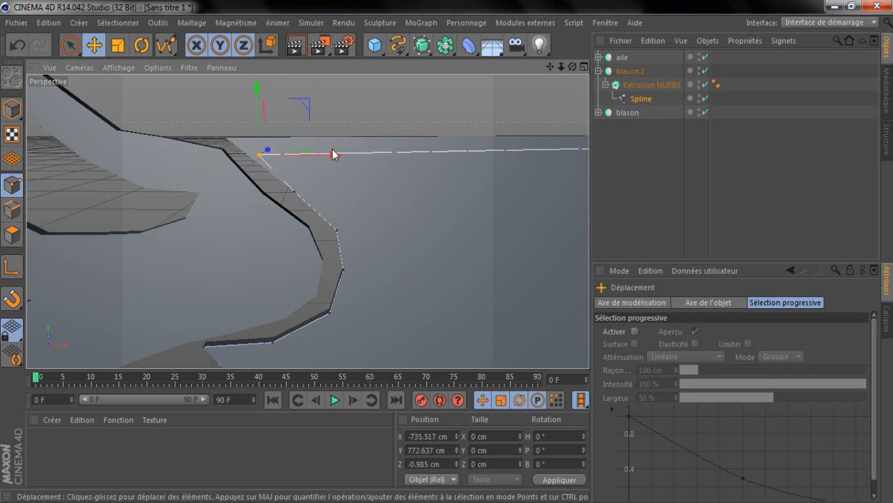
pyautogui.moveTo(259, 88); pyautogui.dragTo(267, 83)
# Step: Shift the four points along the duplicated shield's upper-left concave side horizontally inward, the first by about 35 cm and the last by about 32 cm
pyautogui.moveTo(550, 66); pyautogui.dragTo(449, 252)
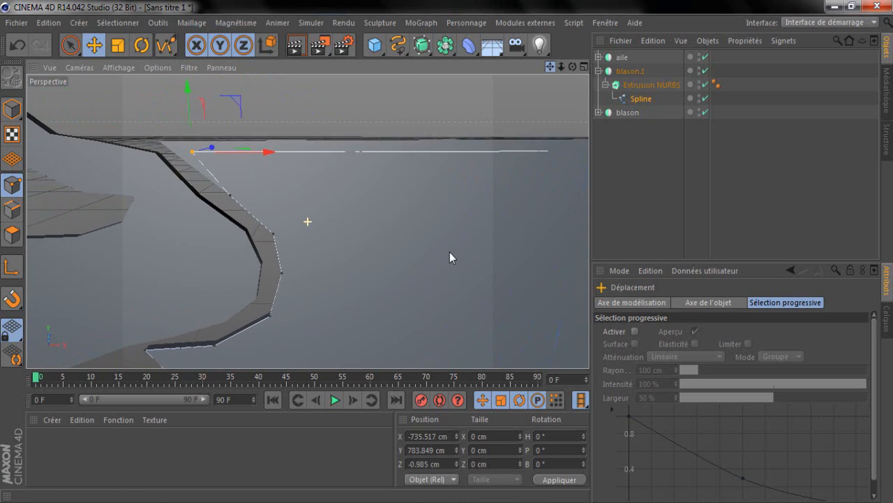
pyautogui.click(233, 192)
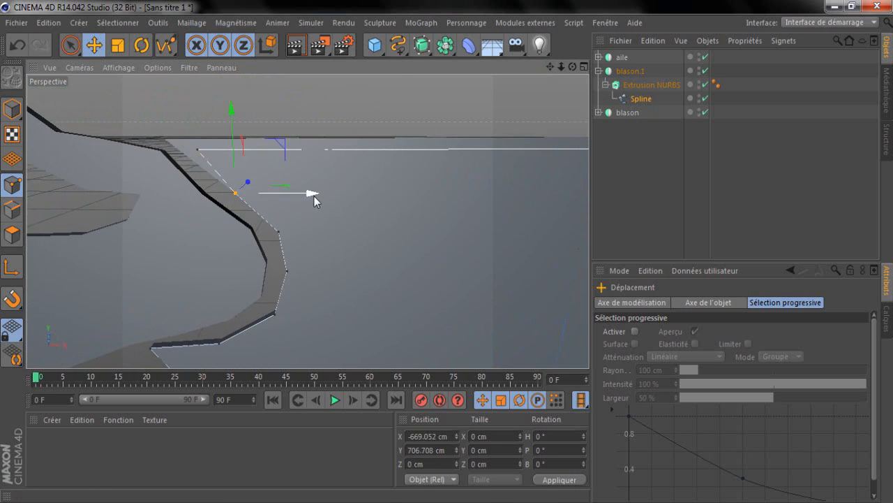
pyautogui.moveTo(321, 193); pyautogui.dragTo(335, 184)
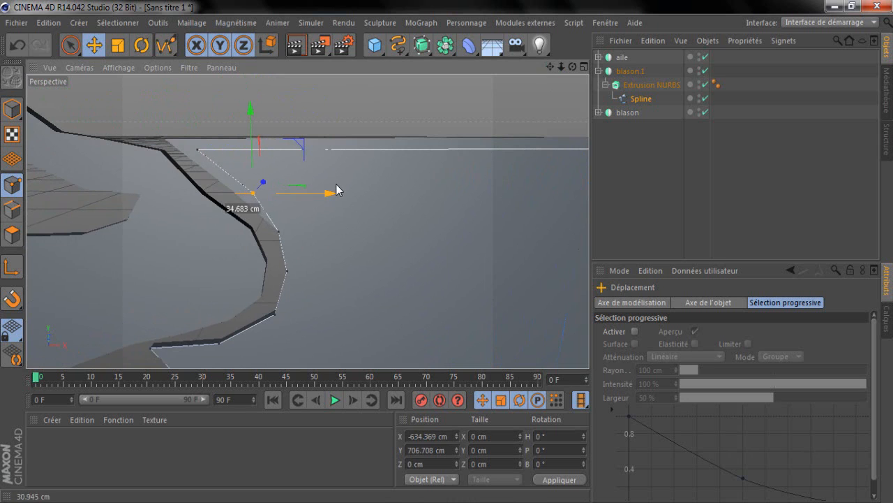
pyautogui.click(282, 233)
pyautogui.moveTo(355, 241); pyautogui.dragTo(372, 237)
pyautogui.click(289, 269)
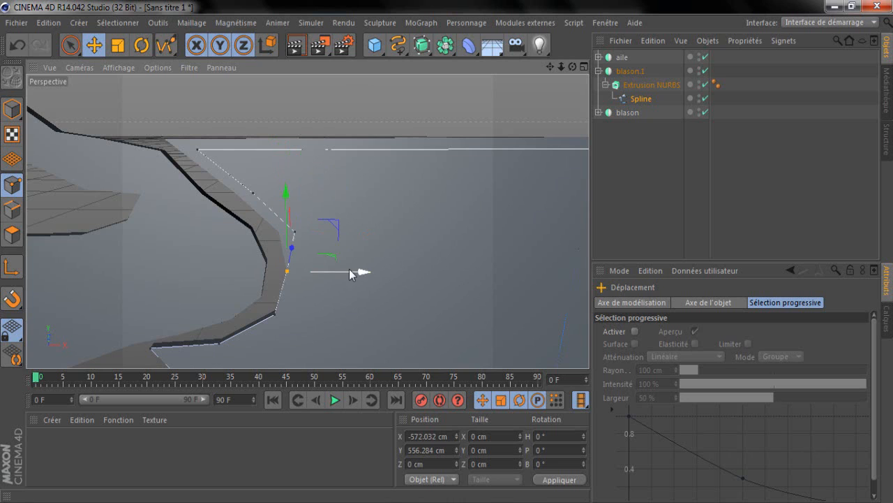
pyautogui.moveTo(353, 272); pyautogui.dragTo(375, 273)
pyautogui.click(274, 316)
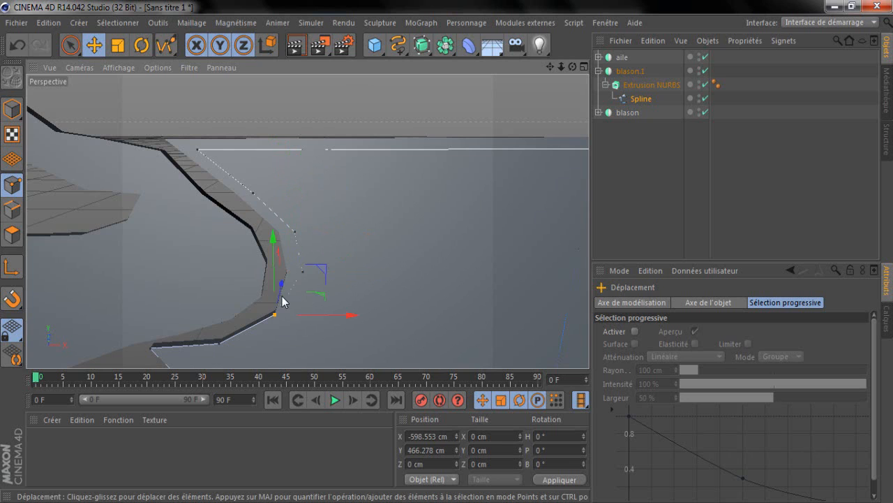
pyautogui.moveTo(348, 316); pyautogui.dragTo(365, 317)
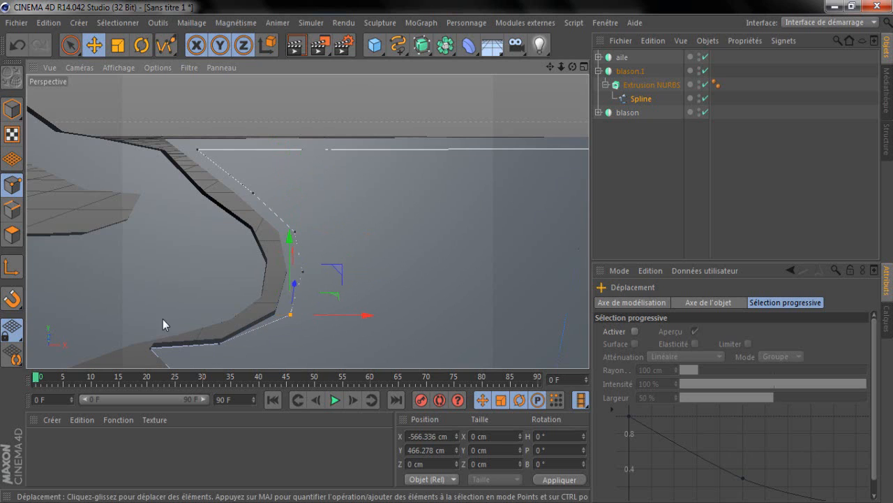
# Step: Lower the two points at the base of the duplicated shield's left-side curve, placing the inner one at about Y 453 cm
pyautogui.click(219, 345)
pyautogui.moveTo(215, 266); pyautogui.dragTo(215, 287)
pyautogui.click(291, 316)
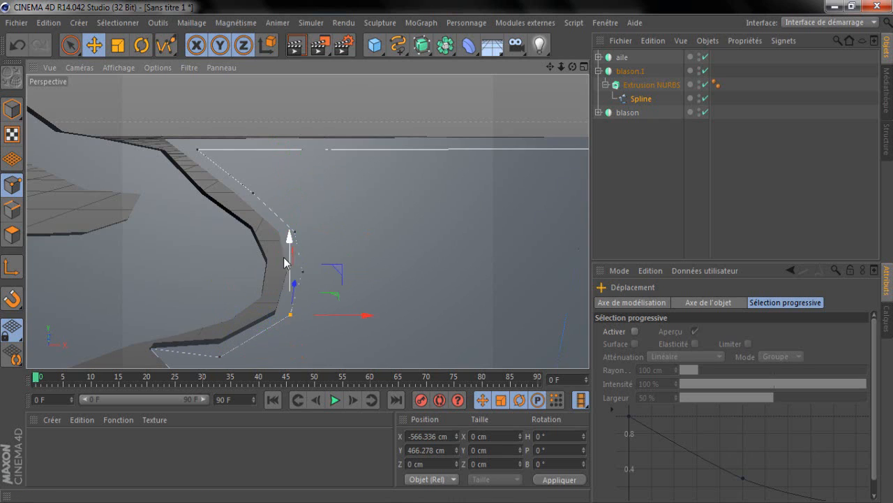
pyautogui.moveTo(290, 244); pyautogui.dragTo(290, 251)
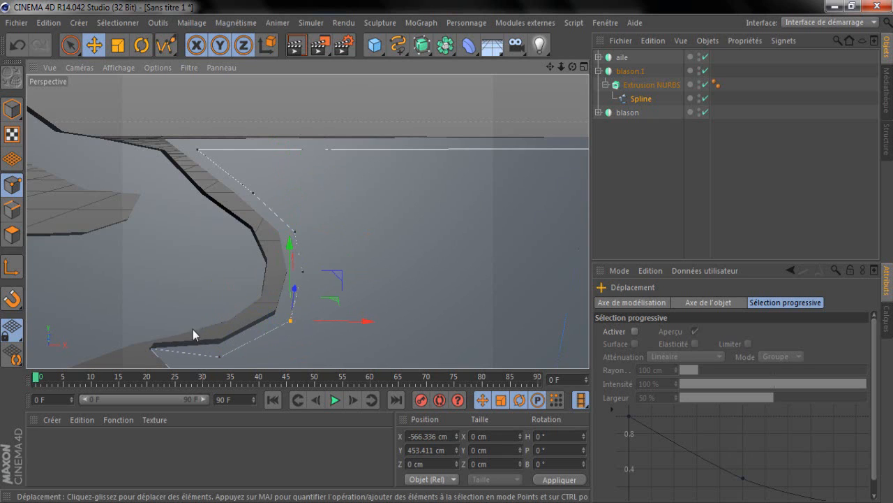
# Step: Inset the duplicated spline's left tip and lower-edge points, with the bottom centre point at about X -8 cm, Y -160 cm, and preview the render
pyautogui.click(153, 351)
pyautogui.moveTo(552, 66); pyautogui.dragTo(454, 255)
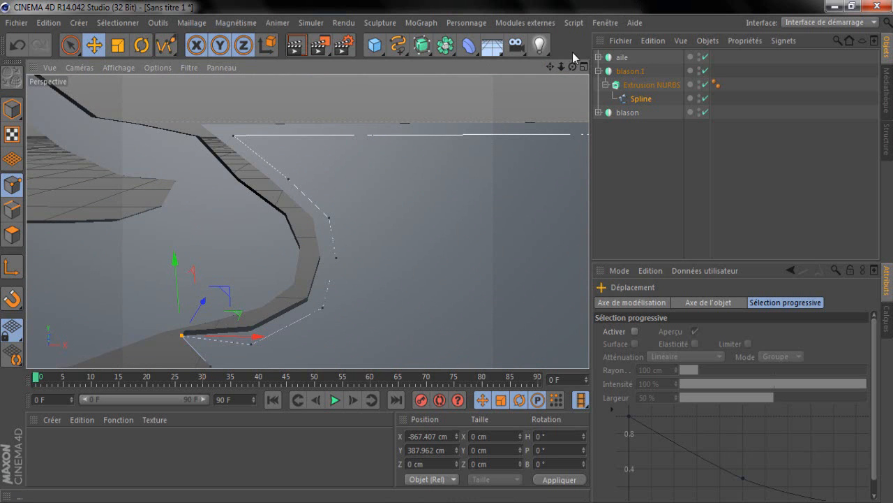
pyautogui.moveTo(446, 252); pyautogui.dragTo(433, 223)
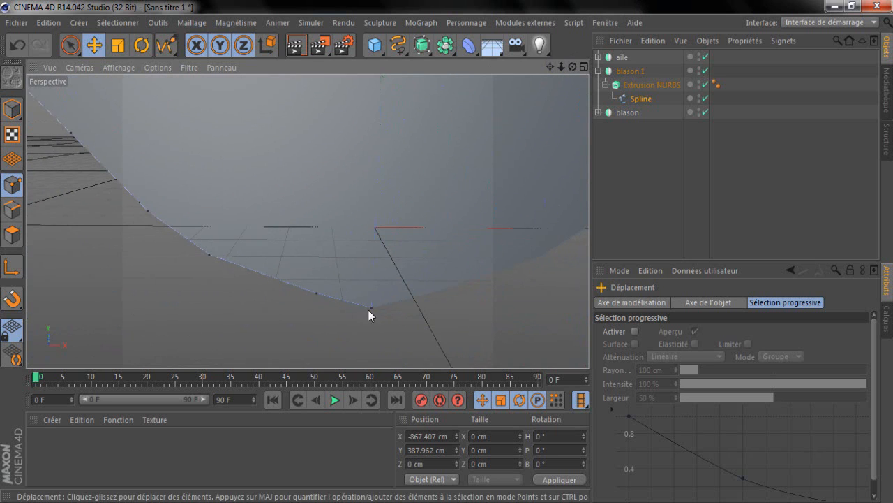
pyautogui.moveTo(550, 67); pyautogui.dragTo(487, 245)
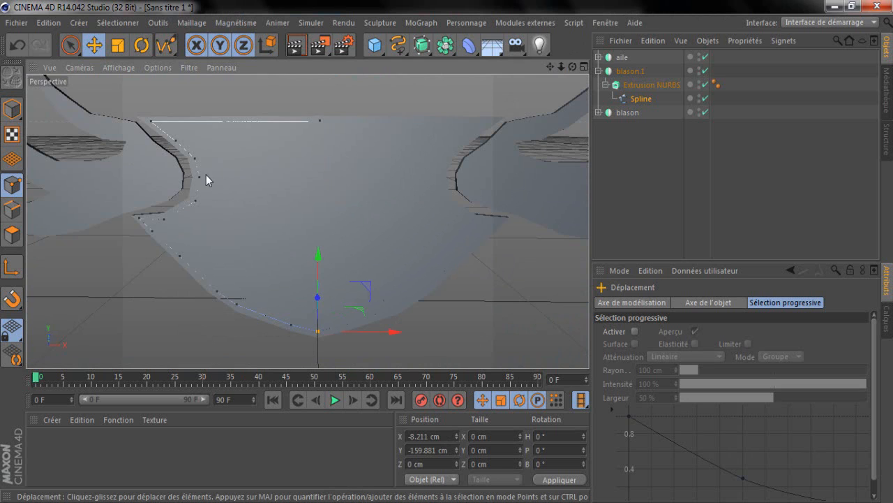
pyautogui.click(306, 53)
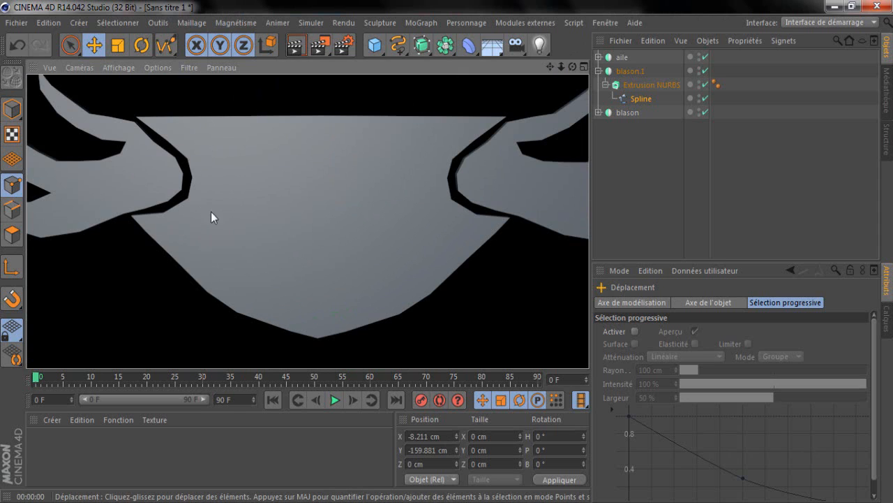
pyautogui.click(624, 167)
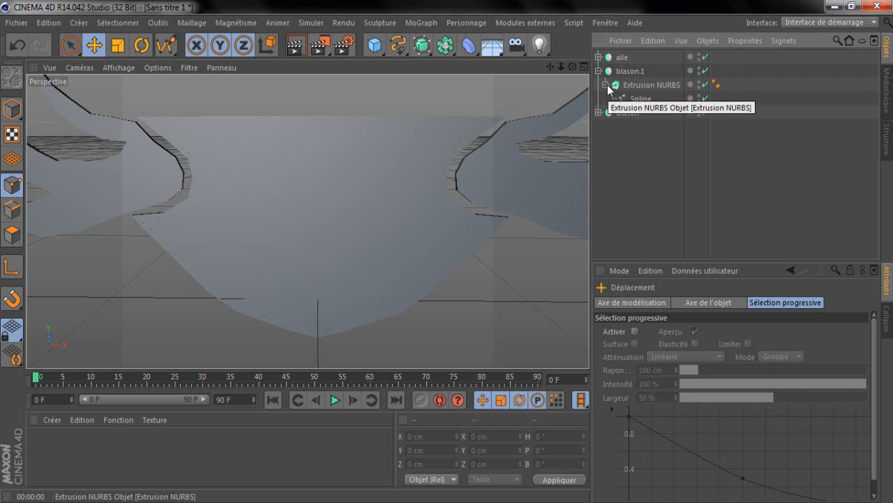
# Step: Set both the start and end caps of blason.1's Extrusion NURBS to "Couvercle et biseau" and render a preview
pyautogui.click(647, 85)
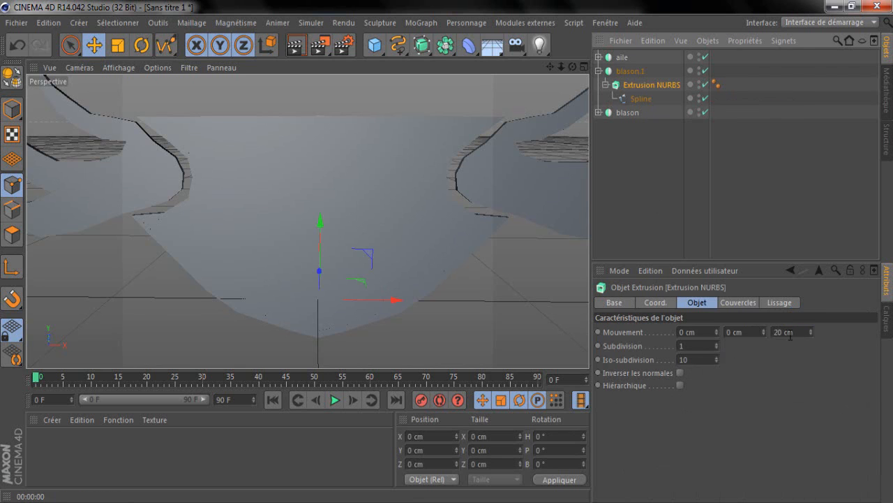
pyautogui.click(745, 303)
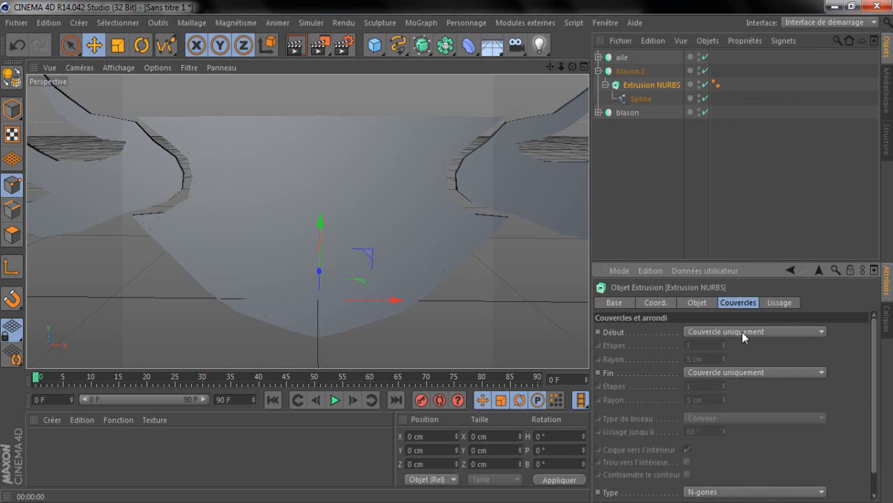
pyautogui.click(742, 332)
pyautogui.click(736, 385)
pyautogui.click(747, 374)
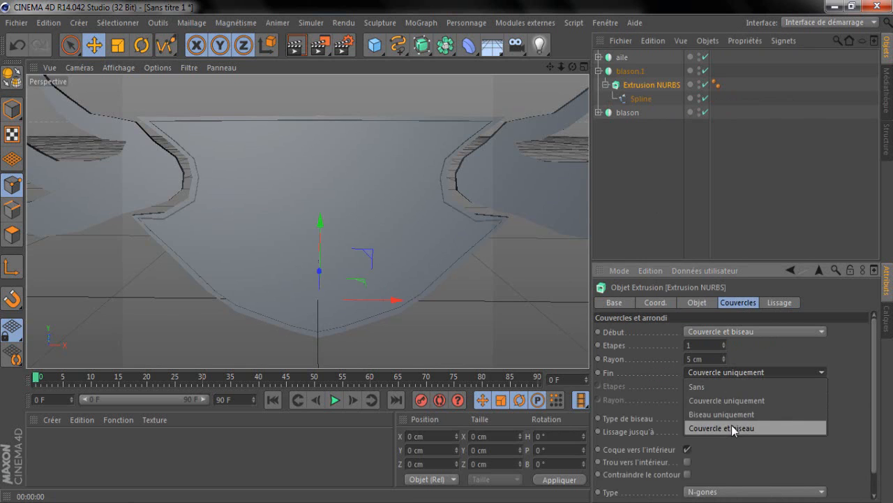
pyautogui.click(731, 426)
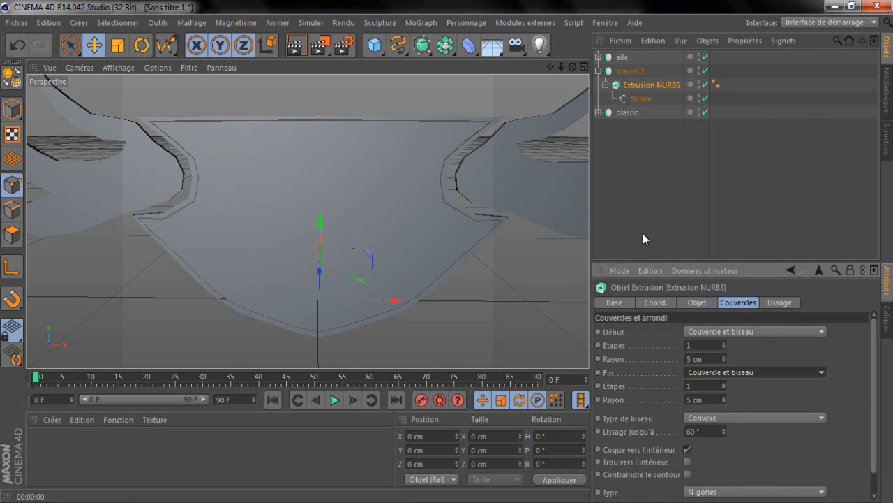
pyautogui.click(296, 45)
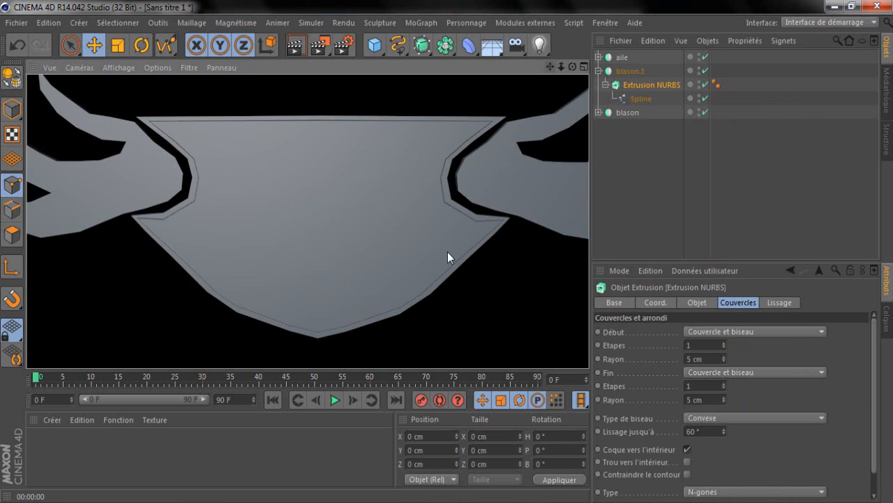
# Step: Set the start bevel radius of blason.1's extrusion to 13 cm and render the view from the front
pyautogui.moveTo(574, 66); pyautogui.dragTo(587, 108)
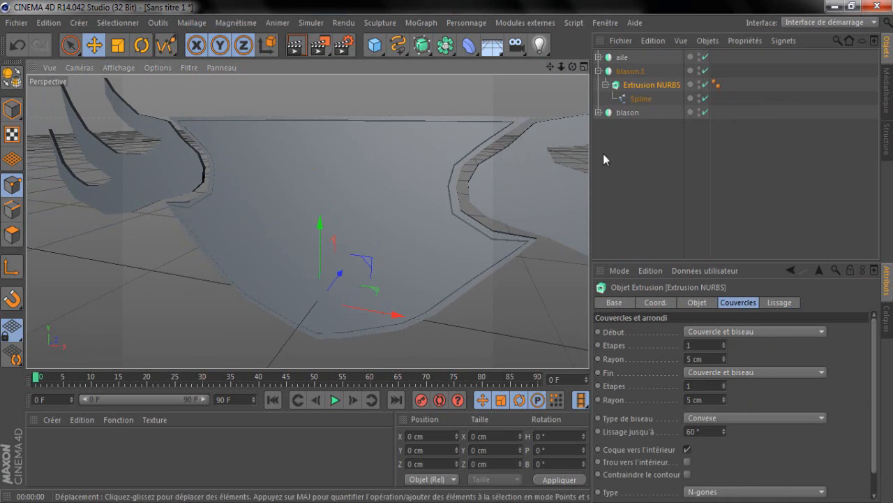
pyautogui.moveTo(722, 359); pyautogui.dragTo(724, 360)
pyautogui.moveTo(573, 67); pyautogui.dragTo(449, 252)
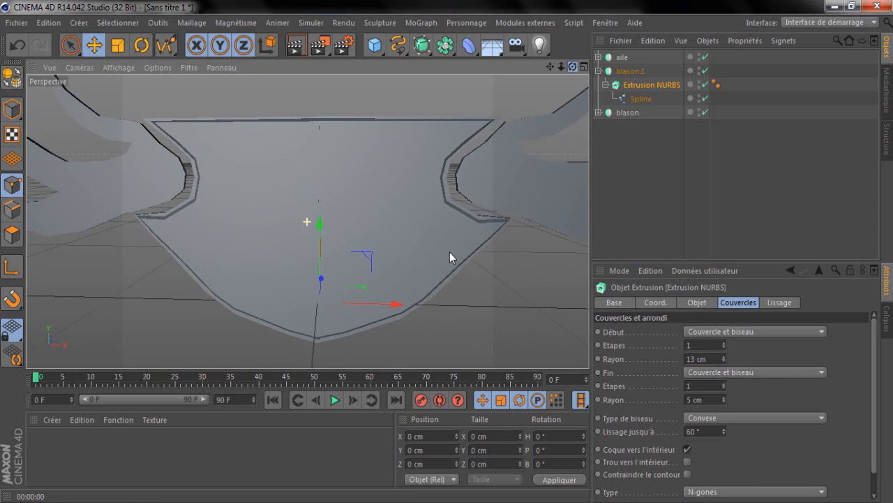
pyautogui.click(296, 45)
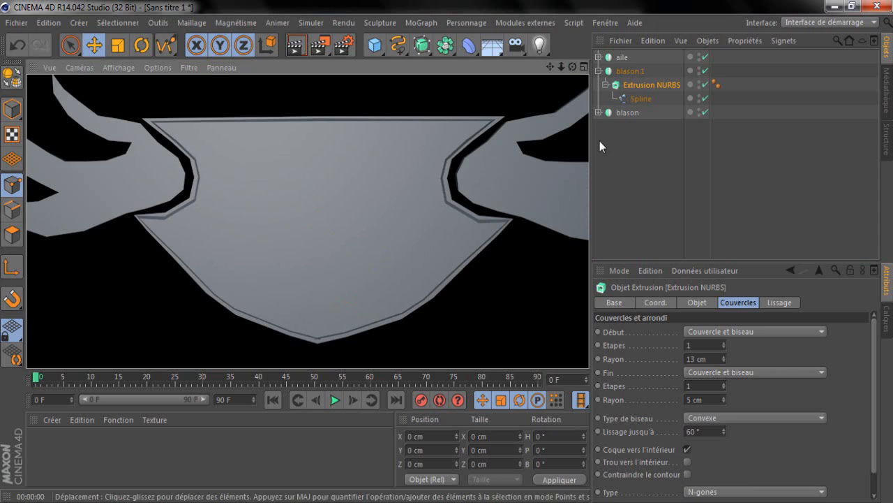
pyautogui.click(618, 179)
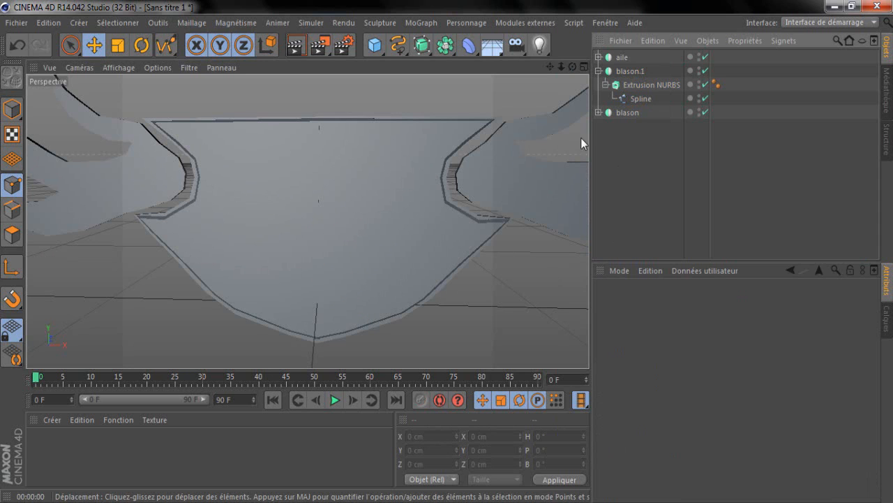
# Step: Give the original blason's Extrusion NURBS "Couvercle et biseau" caps at both start and end, and render a preview
pyautogui.click(624, 114)
pyautogui.click(599, 112)
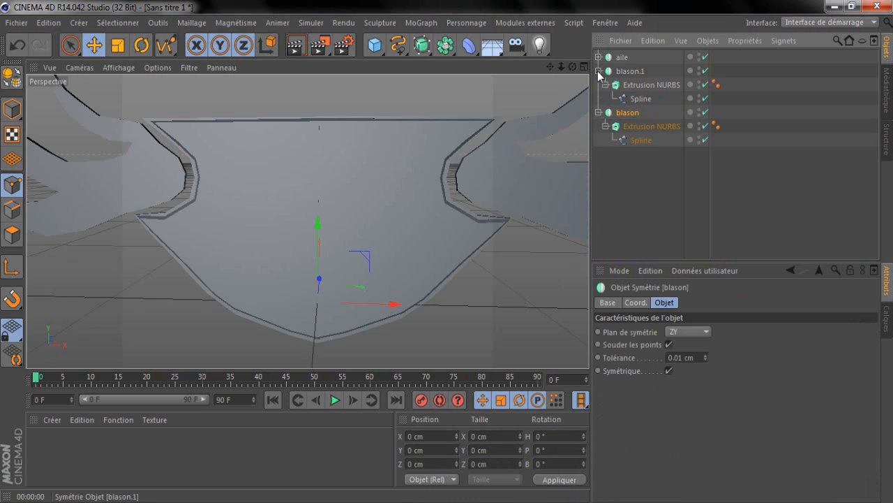
pyautogui.click(598, 72)
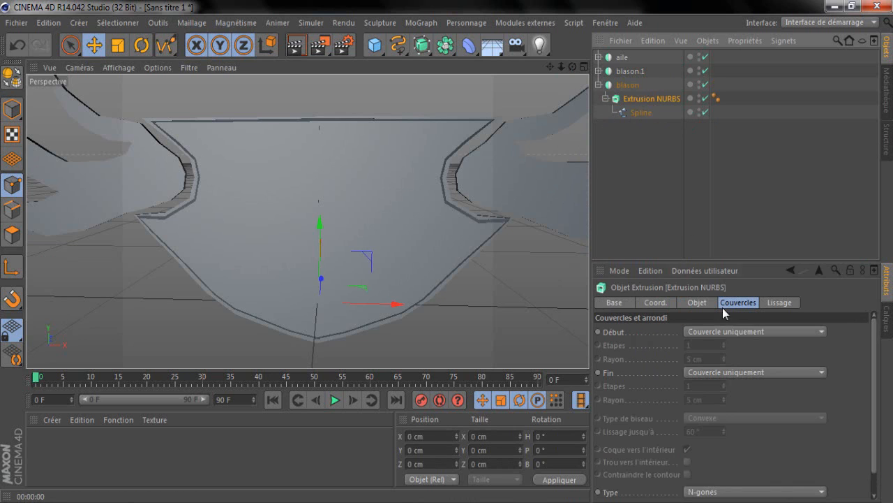
pyautogui.click(698, 302)
pyautogui.click(730, 303)
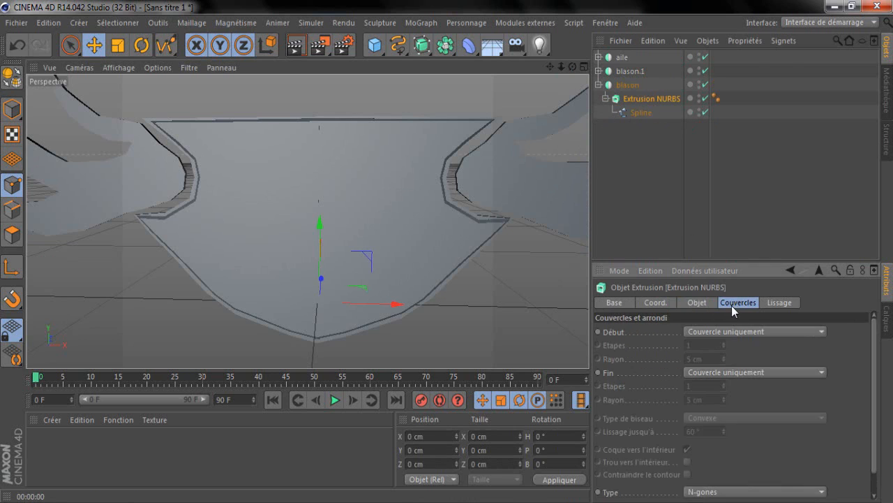
pyautogui.click(733, 331)
pyautogui.click(738, 384)
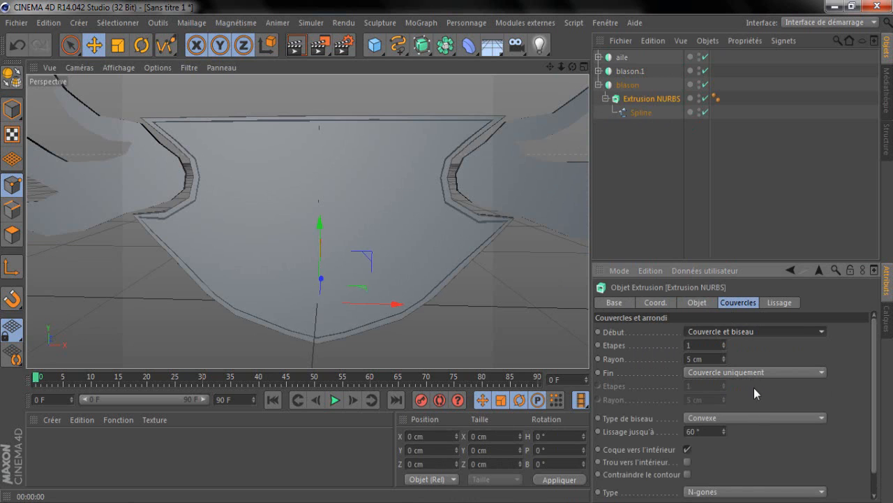
pyautogui.click(758, 374)
pyautogui.click(749, 425)
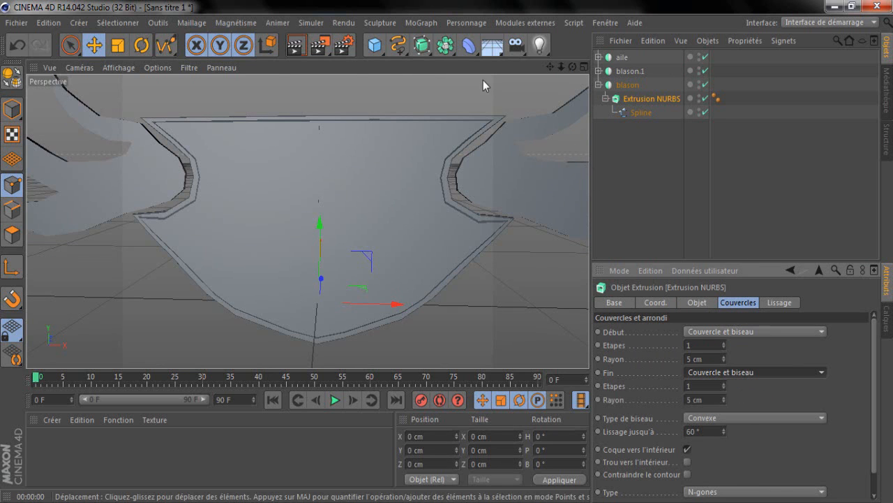
pyautogui.click(293, 47)
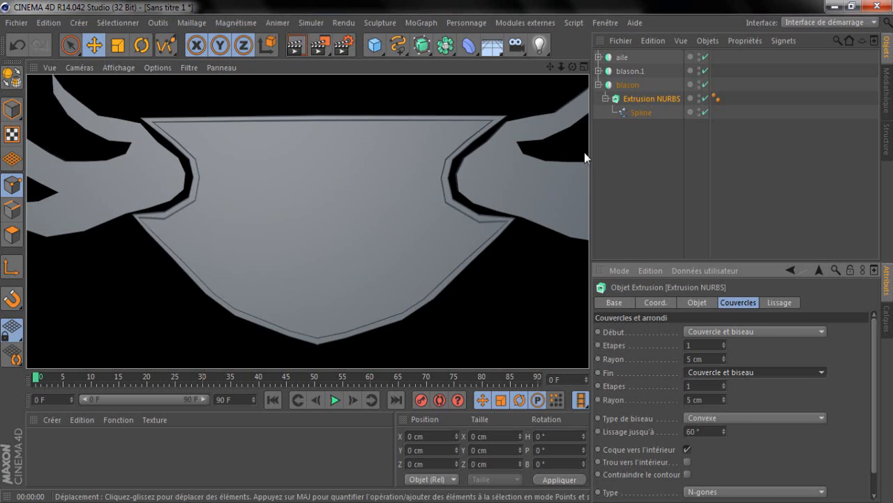
pyautogui.click(645, 162)
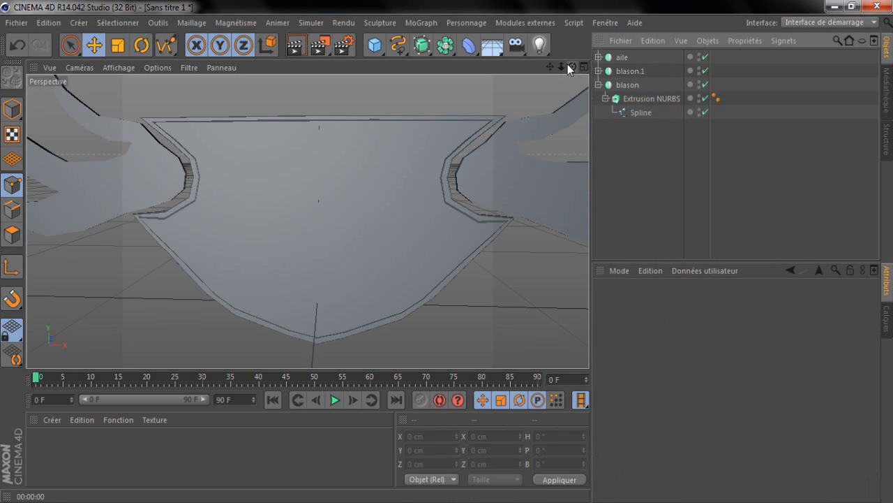
# Step: Set the start bevel radius of the original blason's extrusion to 13 cm and check the shield from an angle
pyautogui.click(659, 98)
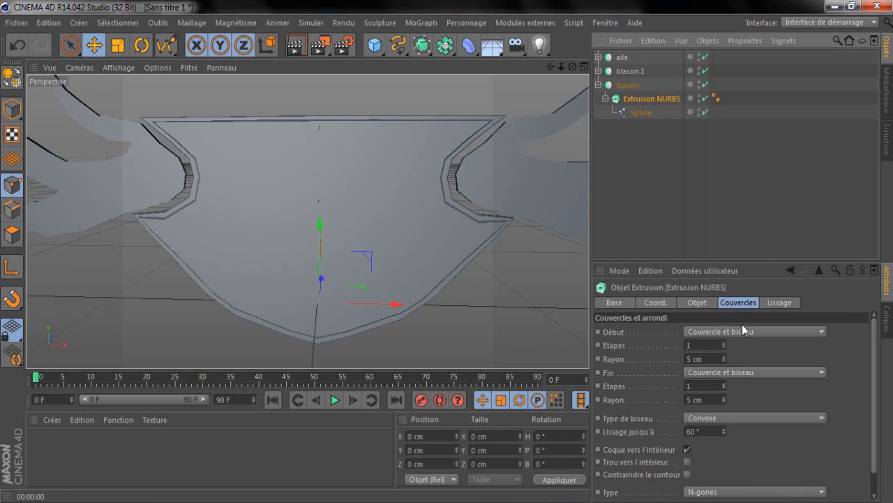
pyautogui.moveTo(723, 359); pyautogui.dragTo(725, 357)
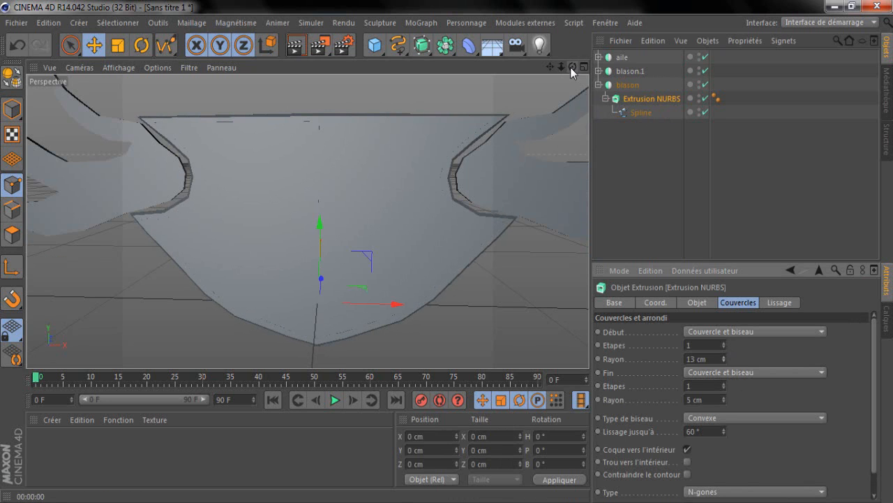
pyautogui.moveTo(572, 67); pyautogui.dragTo(446, 252)
# Step: Select the blason.1 symmetry object and move it slightly forward along the Z axis, out from the original shield
pyautogui.click(599, 85)
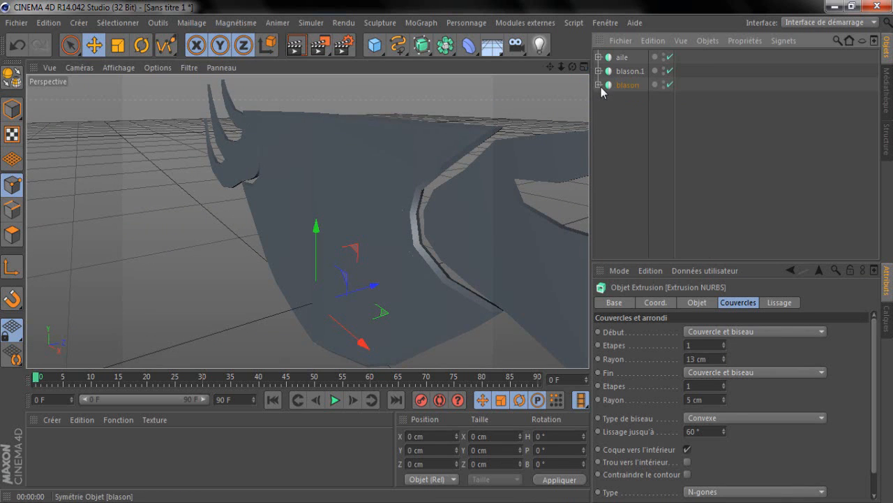
pyautogui.click(602, 70)
pyautogui.click(598, 70)
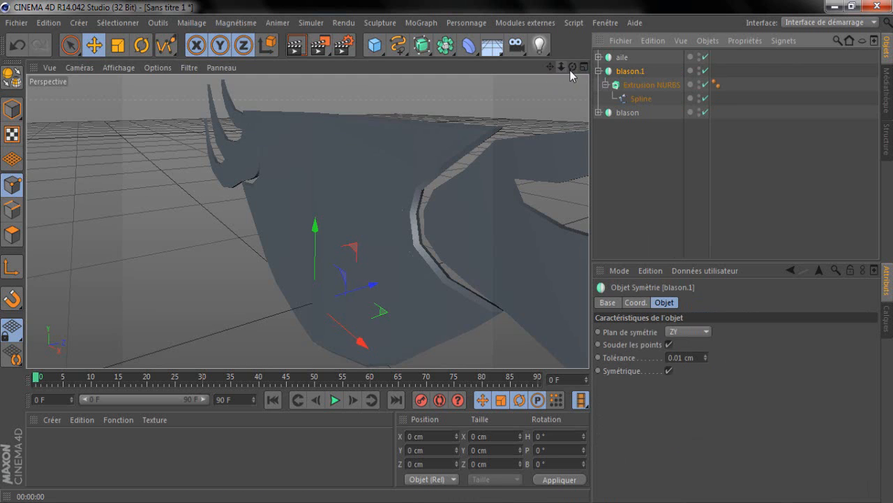
pyautogui.keyDown('alt'); pyautogui.moveTo(446, 251); pyautogui.dragTo(371, 293); pyautogui.keyUp('alt')
pyautogui.moveTo(573, 67); pyautogui.dragTo(451, 257)
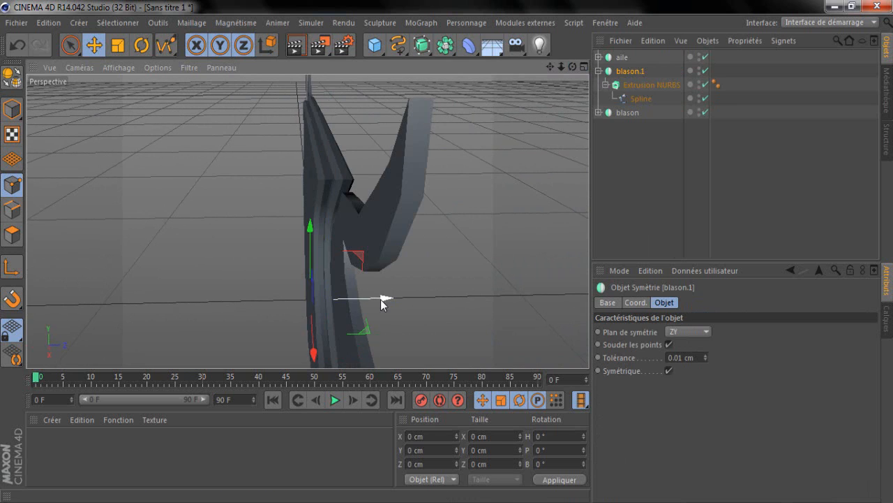
pyautogui.moveTo(380, 300); pyautogui.dragTo(381, 299)
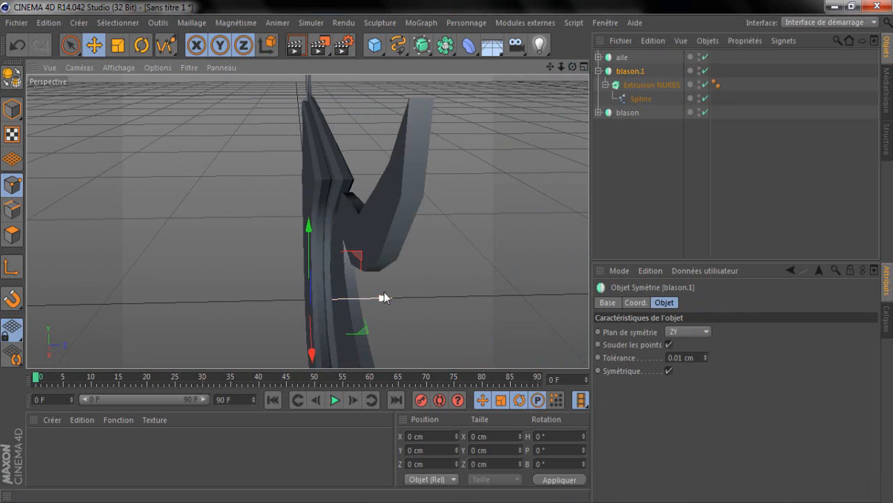
# Step: Render a preview of the shield from the front to check the offset of the blason.1 copy
pyautogui.moveTo(573, 64); pyautogui.dragTo(451, 256)
pyautogui.moveTo(561, 67); pyautogui.dragTo(449, 253)
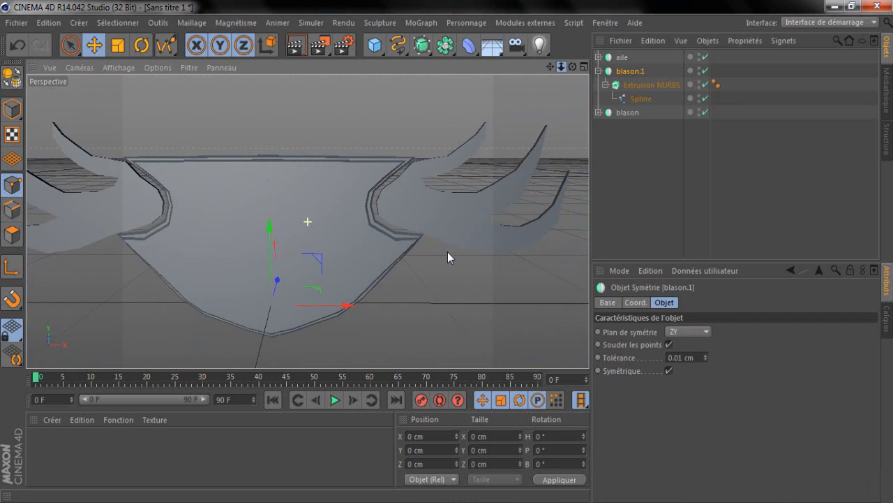
pyautogui.moveTo(551, 66); pyautogui.dragTo(450, 252)
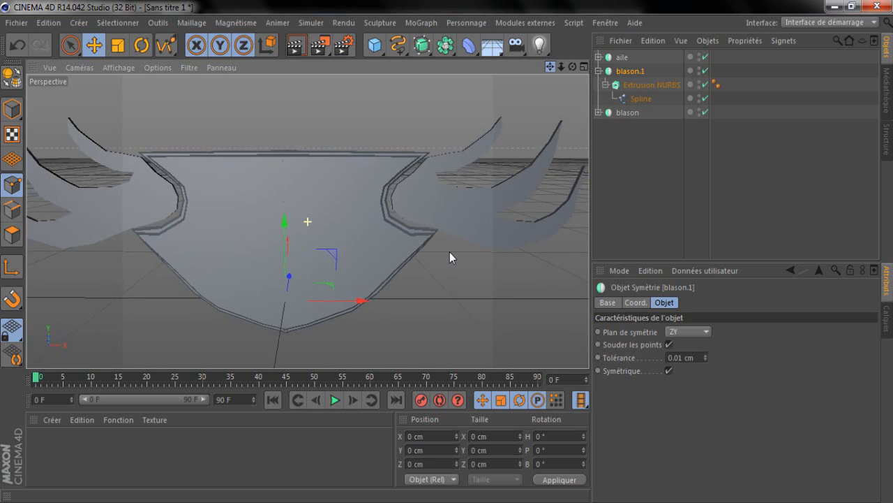
pyautogui.click(296, 45)
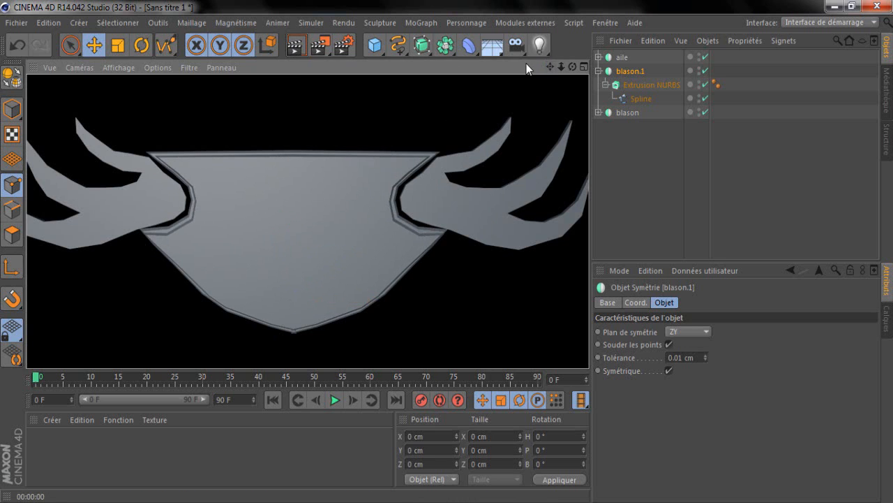
pyautogui.keyDown('alt'); pyautogui.moveTo(452, 249); pyautogui.dragTo(447, 252); pyautogui.keyUp('alt')
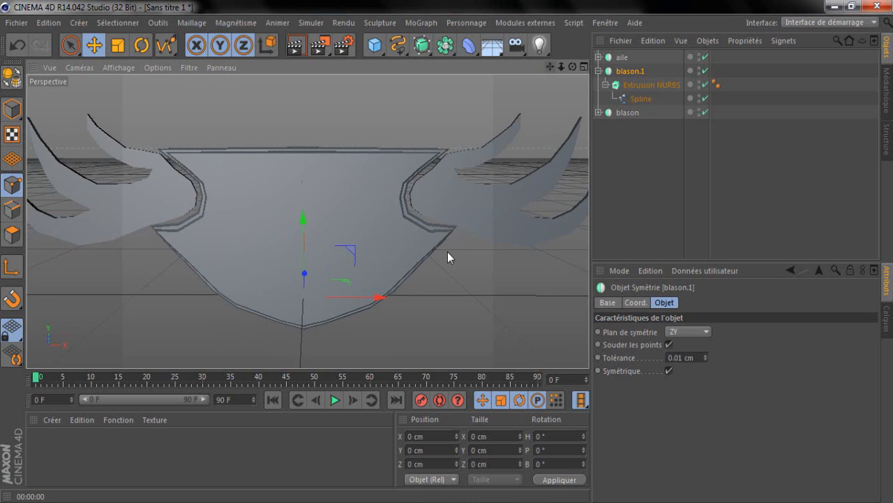
pyautogui.moveTo(571, 69); pyautogui.dragTo(447, 252)
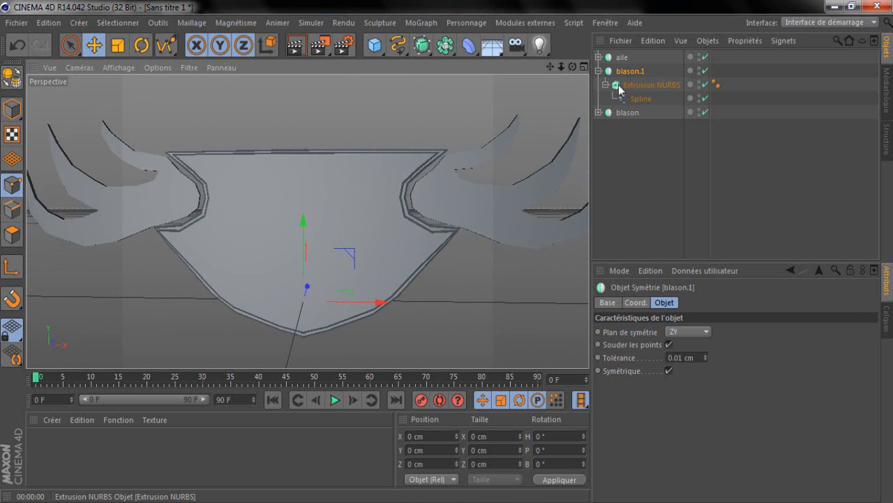
# Step: Duplicate the aile symmetry object together with its extrusion and spline
pyautogui.click(598, 71)
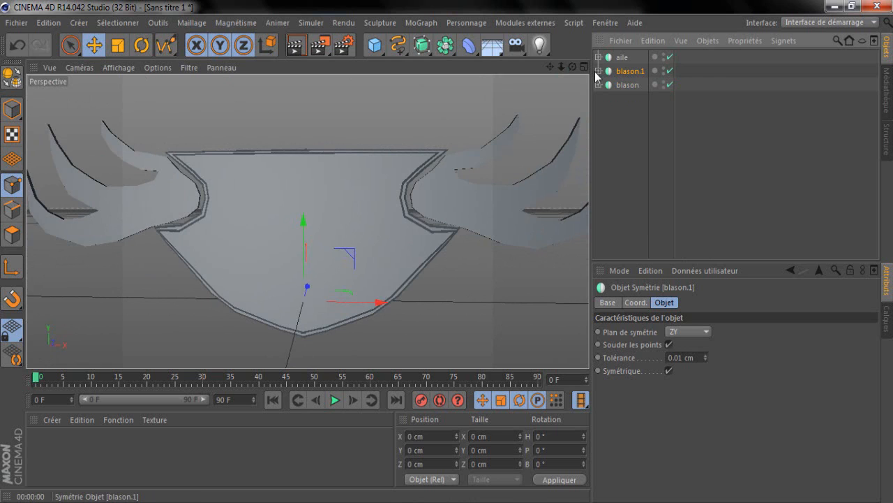
pyautogui.click(621, 57)
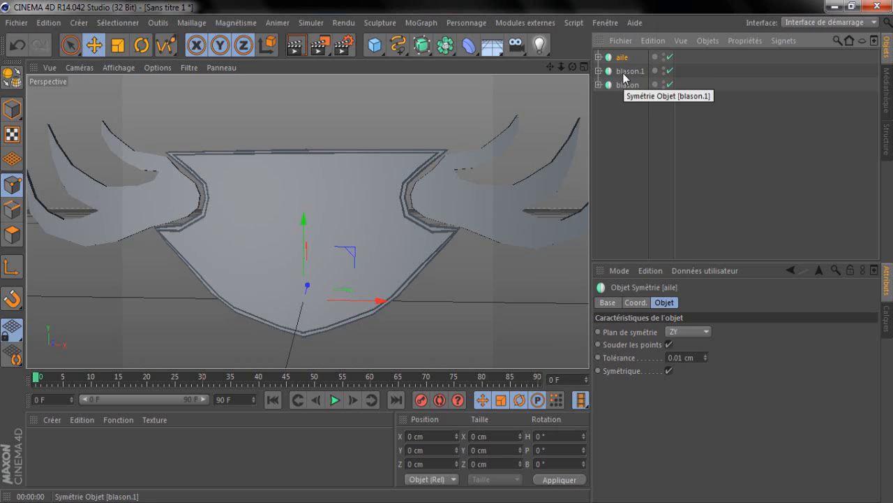
pyautogui.hotkey('ctrl', 'c')
pyautogui.hotkey('ctrl', 'v')
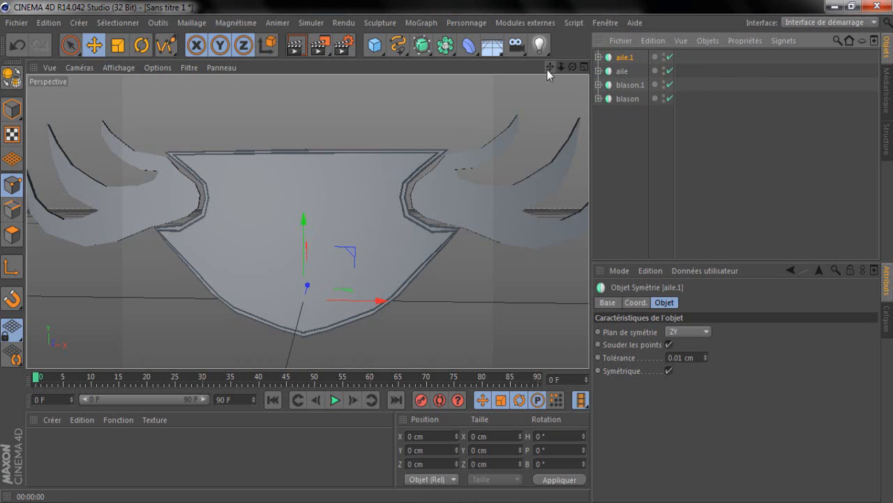
pyautogui.moveTo(549, 67); pyautogui.dragTo(556, 67)
pyautogui.moveTo(449, 252)
pyautogui.mouseDown()
pyautogui.moveTo(457, 252)
pyautogui.moveTo(427, 246)
pyautogui.moveTo(446, 253)
pyautogui.mouseUp()
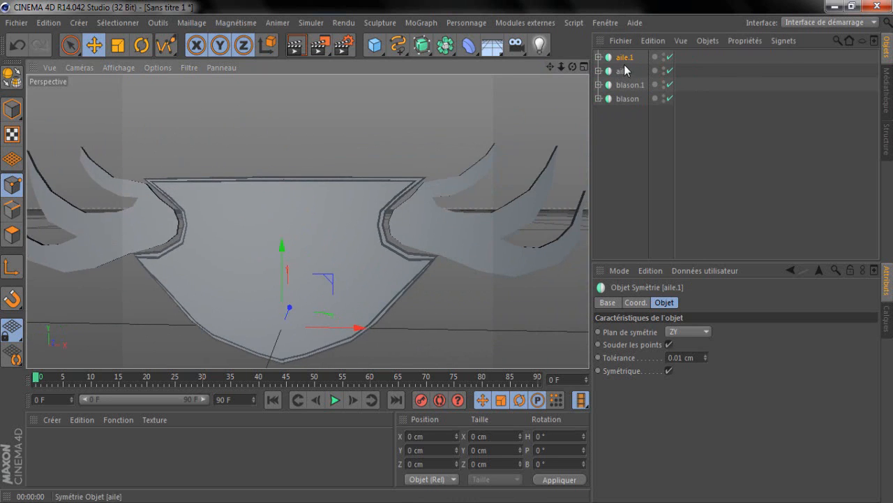
# Step: Inspect the spline inside the aile.1 copy and render a close preview of the wing
pyautogui.click(598, 56)
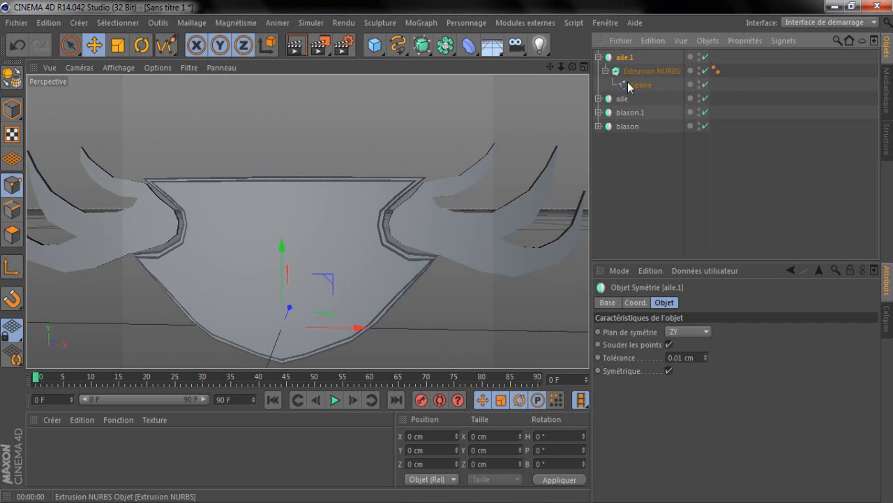
pyautogui.click(628, 82)
pyautogui.moveTo(562, 66); pyautogui.dragTo(452, 249)
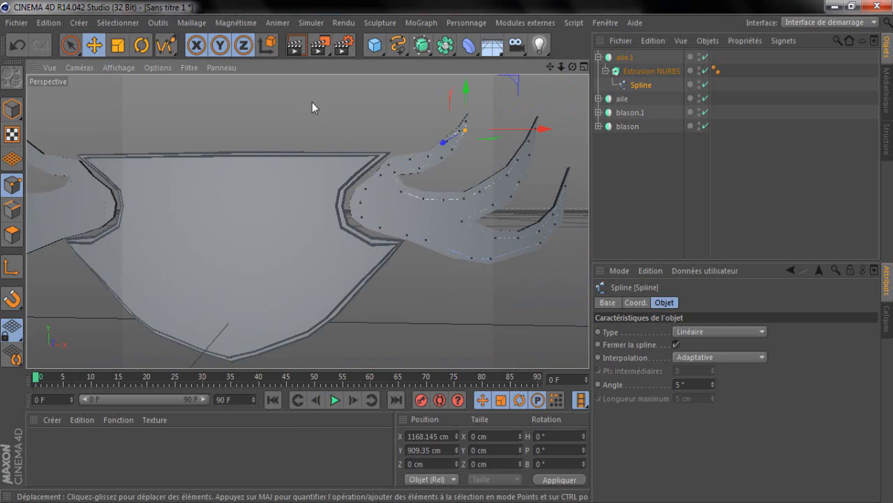
pyautogui.click(299, 48)
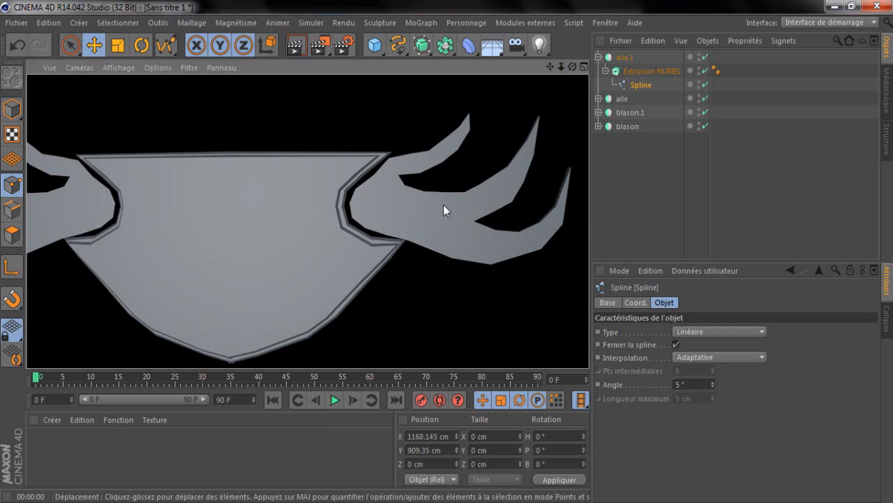
pyautogui.click(612, 212)
pyautogui.moveTo(573, 66); pyautogui.dragTo(443, 254)
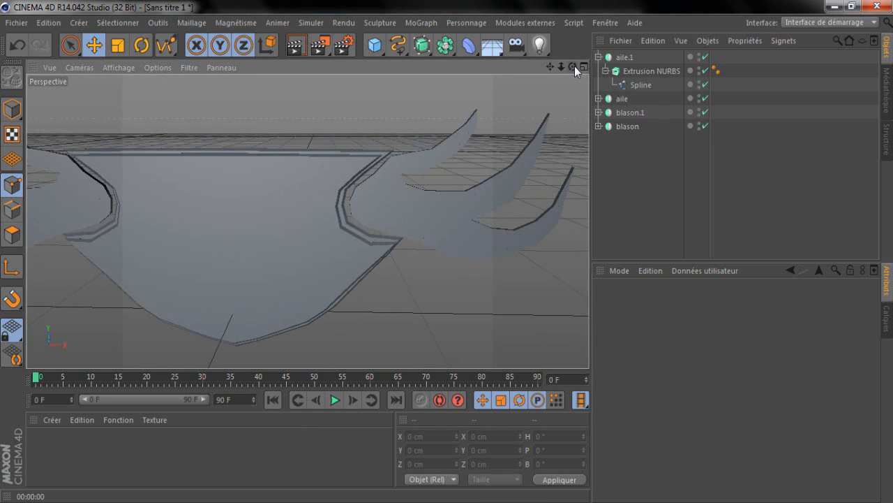
# Step: Give aile.1's Extrusion NURBS "Couvercle et biseau" caps at both start and end
pyautogui.click(655, 67)
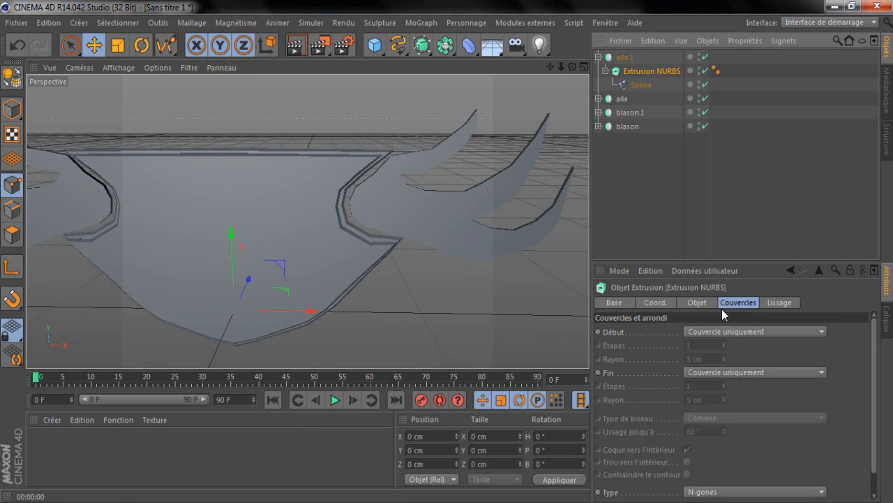
pyautogui.click(719, 332)
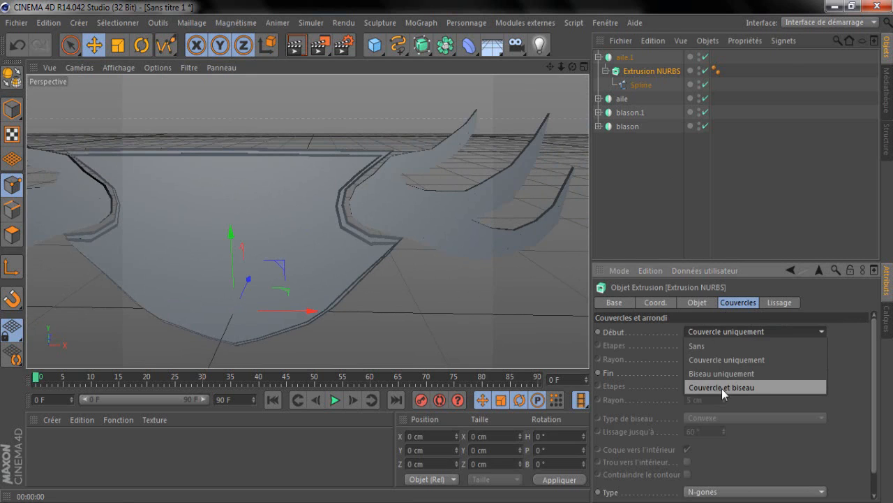
pyautogui.click(722, 385)
pyautogui.click(746, 372)
pyautogui.click(743, 426)
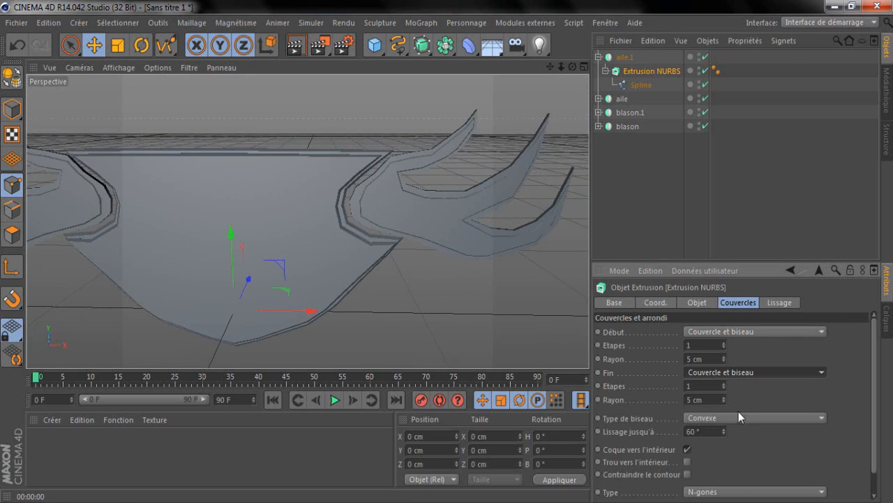
pyautogui.click(697, 303)
pyautogui.click(730, 303)
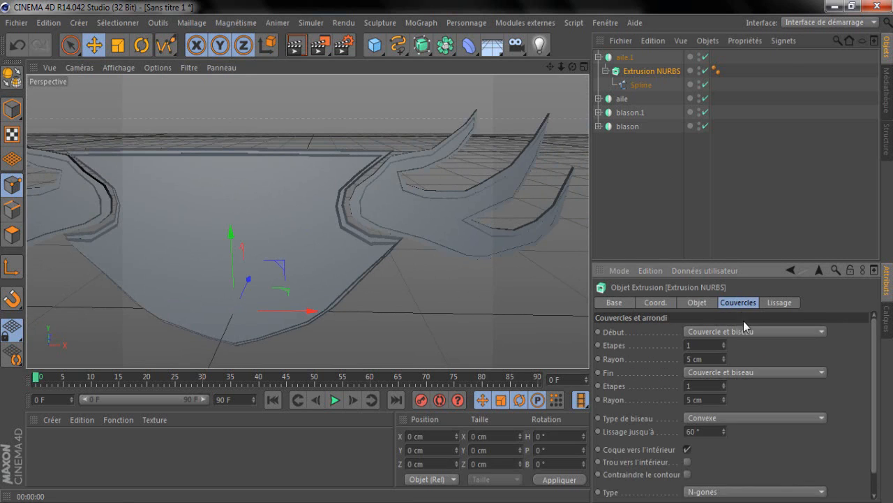
# Step: Set the start bevel radius of aile.1's extrusion to 12 cm, checking the wing from another angle
pyautogui.moveTo(724, 358); pyautogui.dragTo(724, 358)
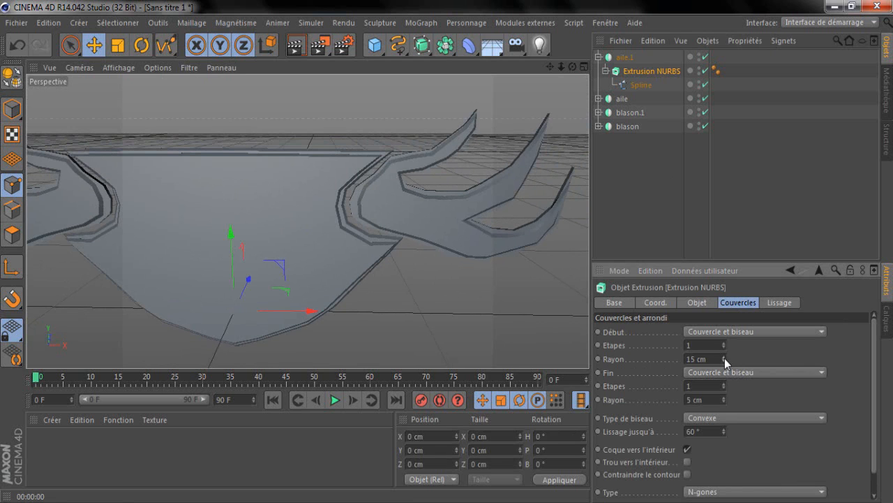
pyautogui.moveTo(571, 69); pyautogui.dragTo(649, 259)
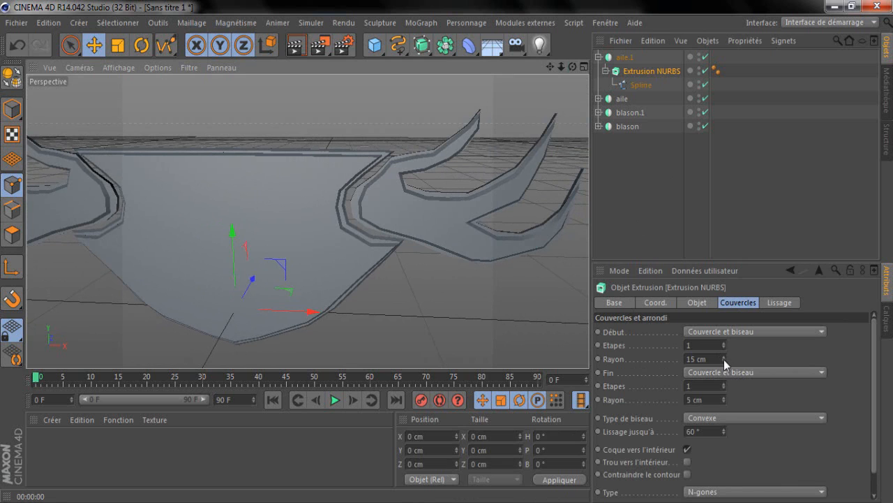
pyautogui.moveTo(724, 359); pyautogui.dragTo(724, 362)
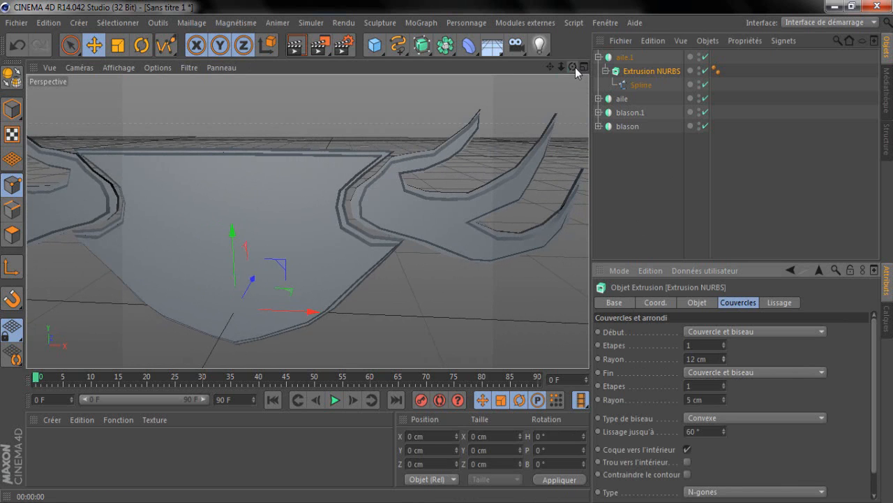
pyautogui.moveTo(574, 67); pyautogui.dragTo(447, 251)
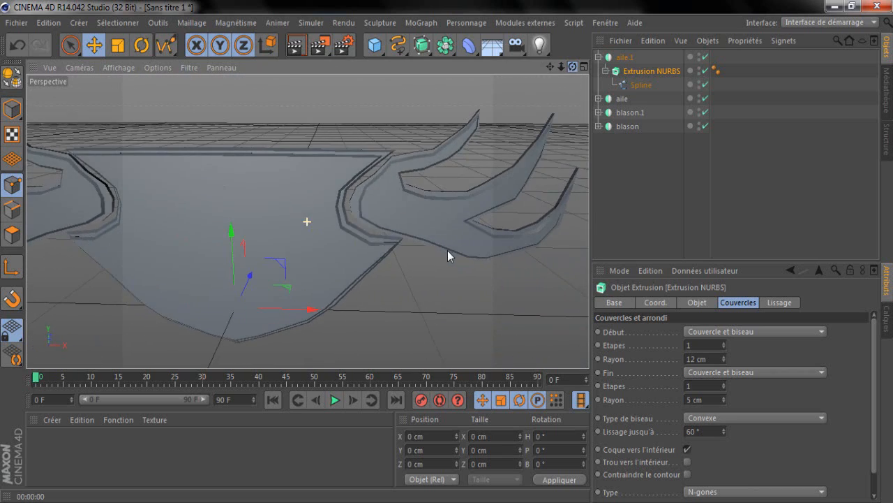
# Step: Give the original aile's Extrusion NURBS "Couvercle et biseau" caps at both start and end
pyautogui.click(598, 56)
pyautogui.click(621, 71)
pyautogui.click(598, 71)
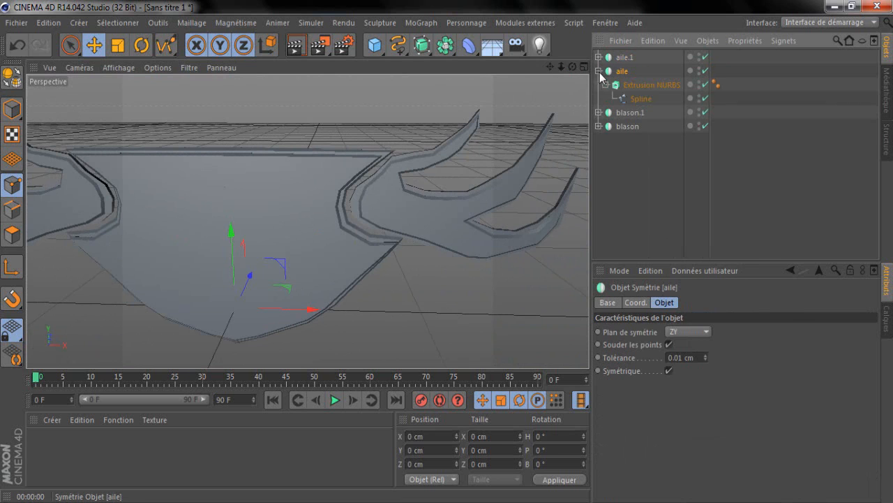
pyautogui.click(652, 84)
pyautogui.click(762, 333)
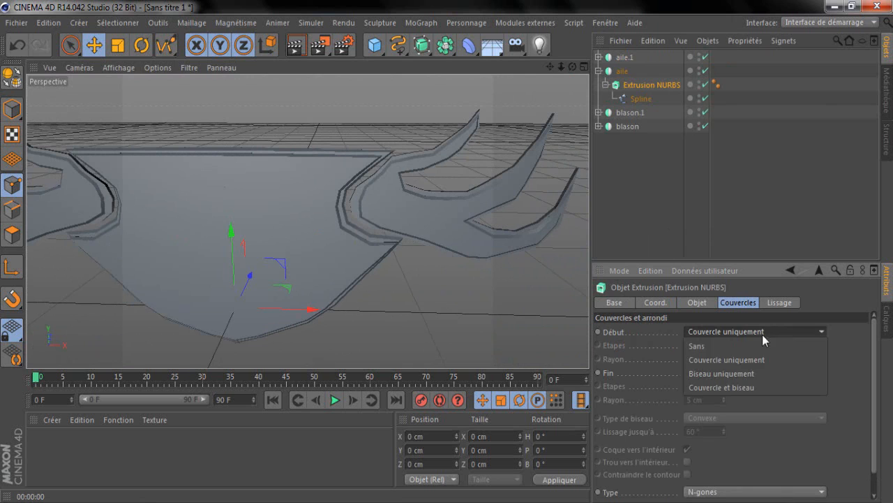
pyautogui.click(754, 386)
pyautogui.click(757, 374)
pyautogui.click(759, 428)
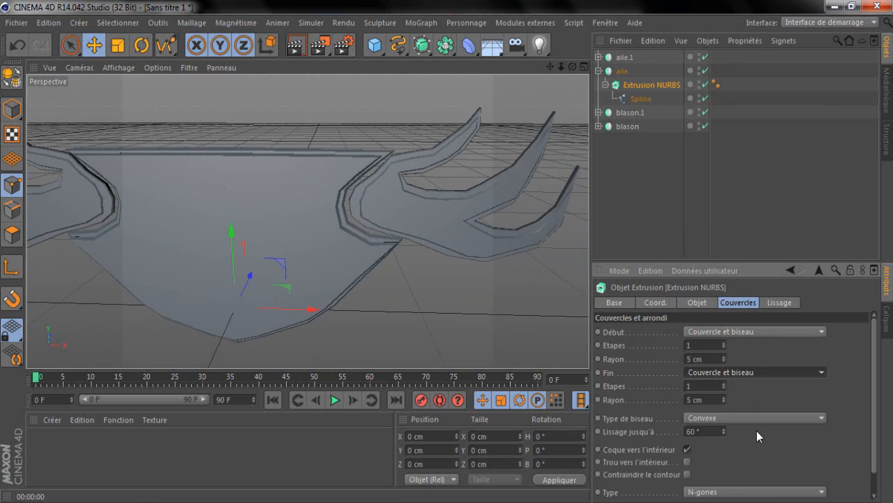
# Step: Set the start bevel radius of the original aile's extrusion to 14 cm and check the wing from the side
pyautogui.click(724, 357)
pyautogui.click(724, 356)
pyautogui.click(724, 357)
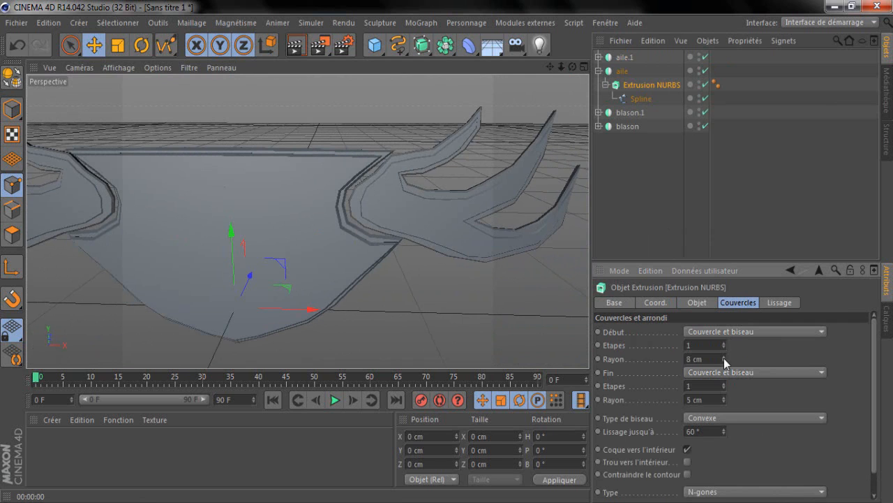
pyautogui.click(724, 357)
pyautogui.click(724, 358)
pyautogui.click(723, 357)
pyautogui.click(723, 357)
pyautogui.click(724, 358)
pyautogui.click(723, 357)
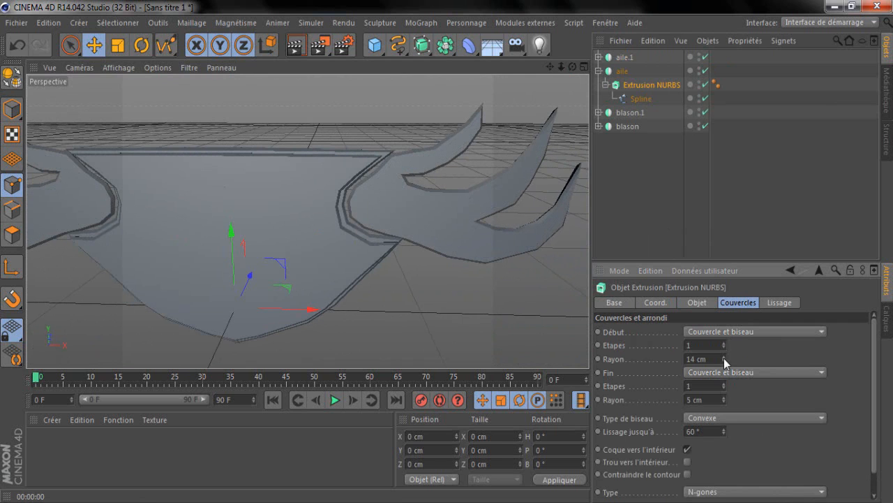
pyautogui.moveTo(572, 67); pyautogui.dragTo(447, 251)
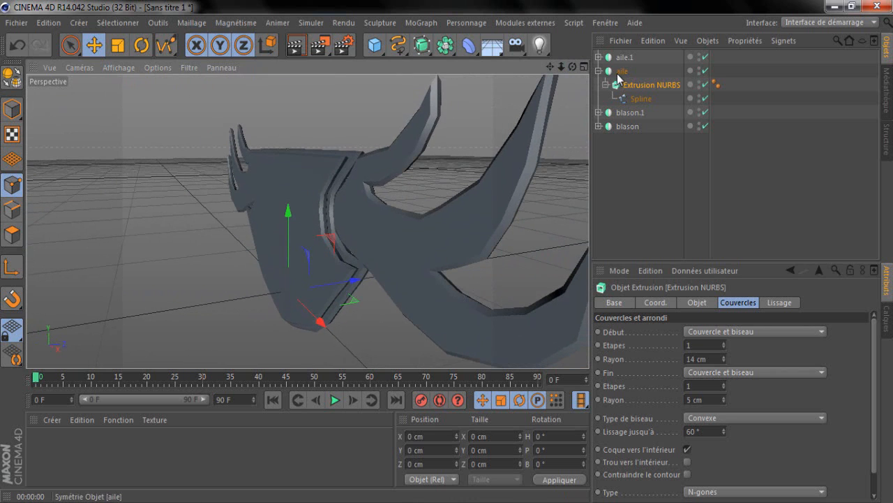
# Step: Select the aile.1 symmetry object and move it slightly forward along the Z axis, out from the original wing
pyautogui.click(598, 71)
pyautogui.click(624, 59)
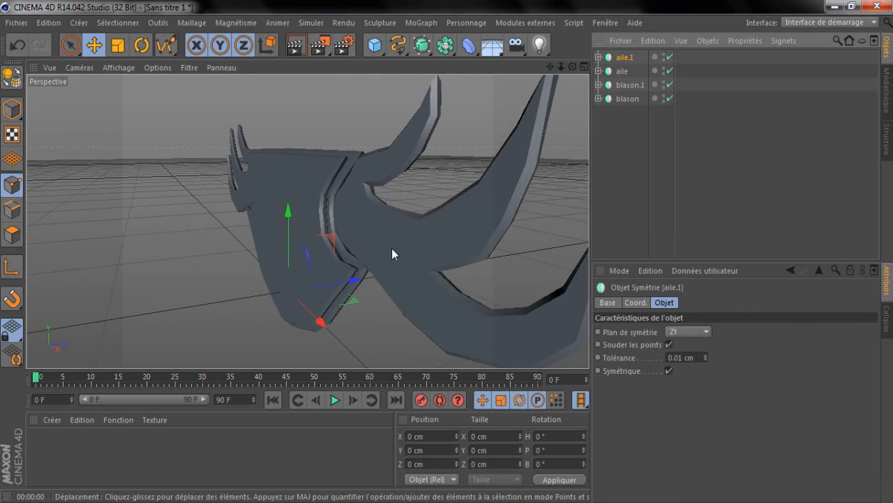
pyautogui.moveTo(355, 279); pyautogui.dragTo(343, 281)
pyautogui.moveTo(573, 64); pyautogui.dragTo(449, 250)
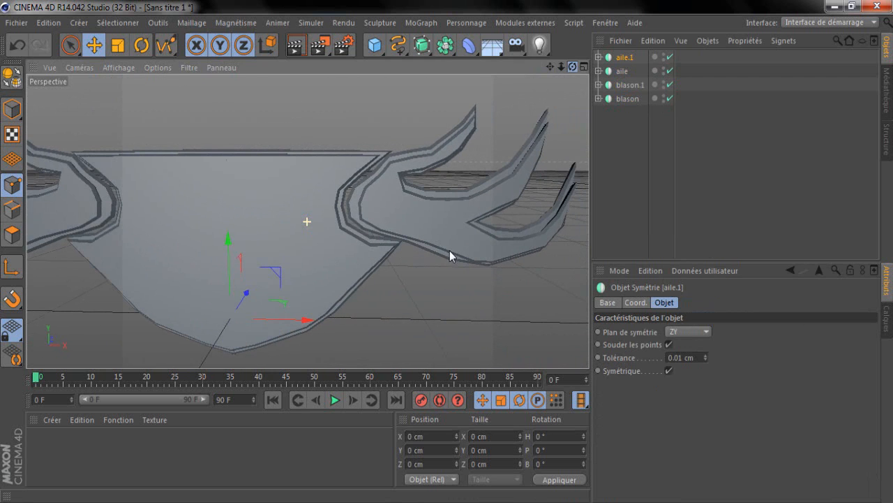
# Step: Frame the whole winged shield from the front and render a preview of it
pyautogui.moveTo(551, 65); pyautogui.dragTo(448, 248)
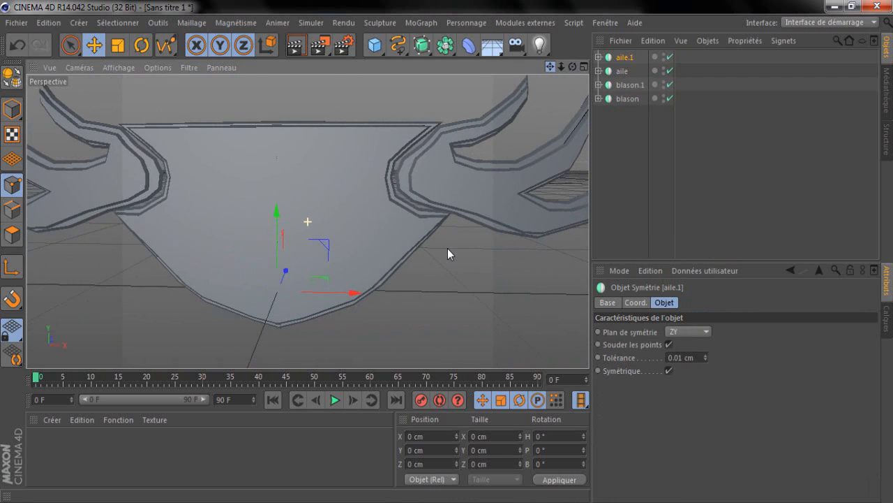
pyautogui.moveTo(560, 65); pyautogui.dragTo(448, 251)
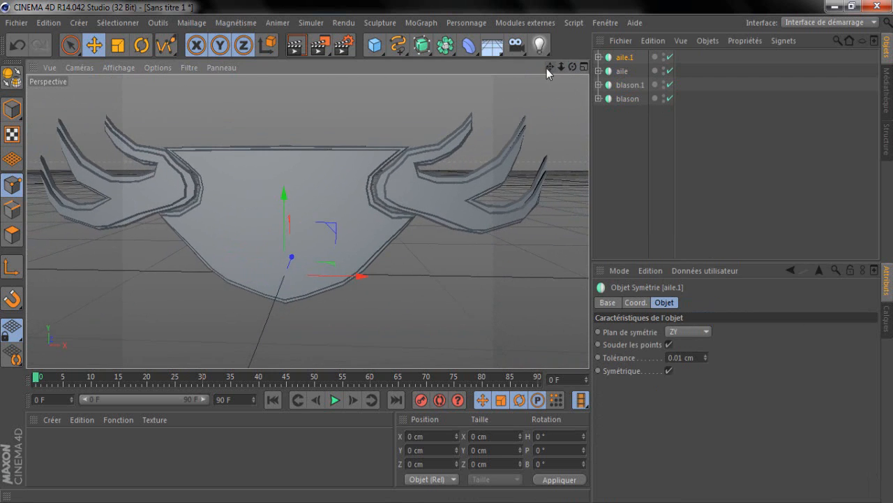
pyautogui.moveTo(549, 67); pyautogui.dragTo(449, 252)
pyautogui.click(303, 48)
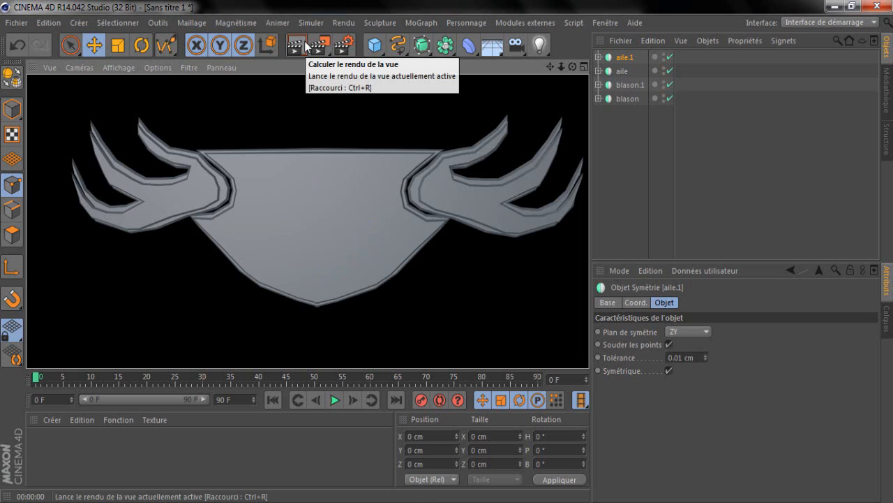
# Step: Deselect the wing copy and add a Tore primitive to the scene
pyautogui.click(632, 191)
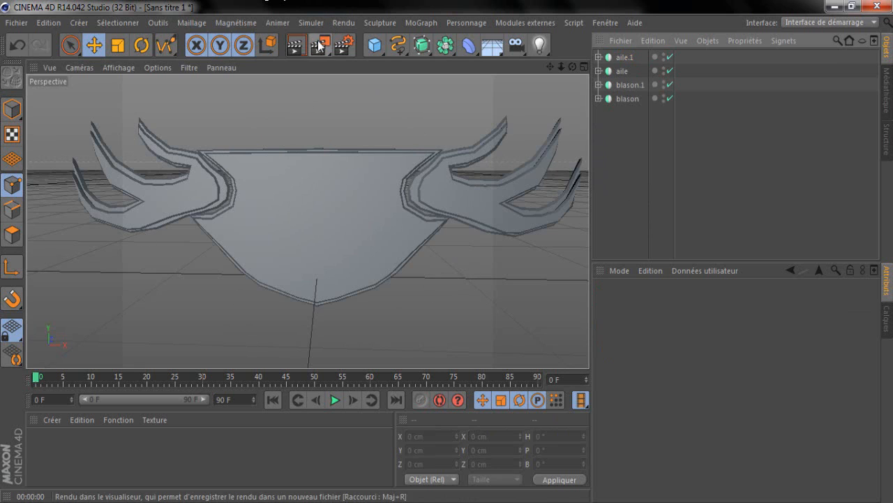
pyautogui.click(381, 51)
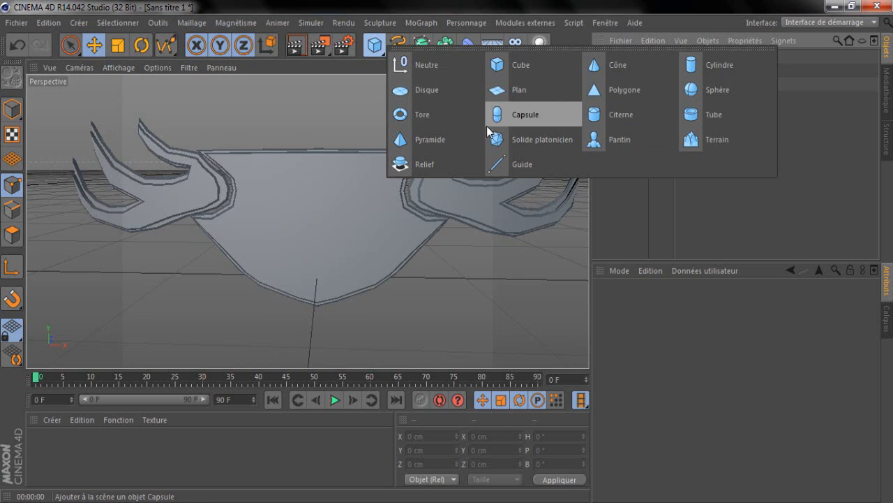
pyautogui.click(450, 114)
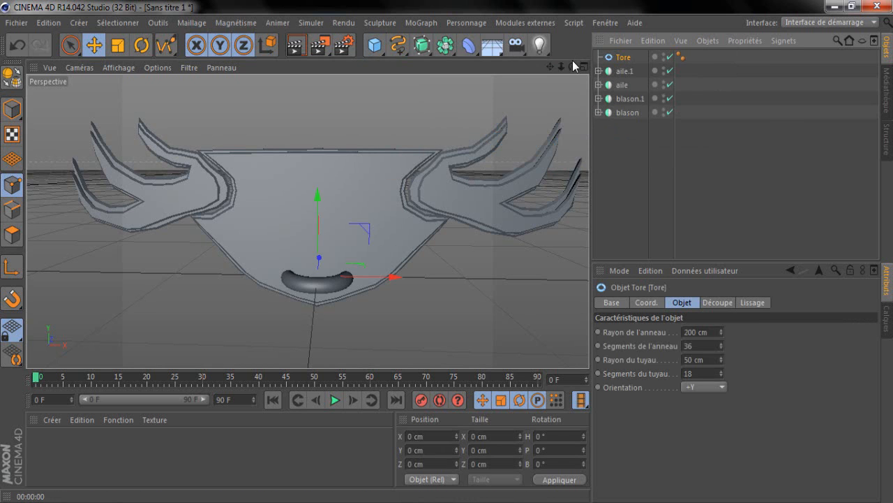
# Step: Delete the Tore primitive from the scene
pyautogui.moveTo(573, 66); pyautogui.dragTo(442, 251)
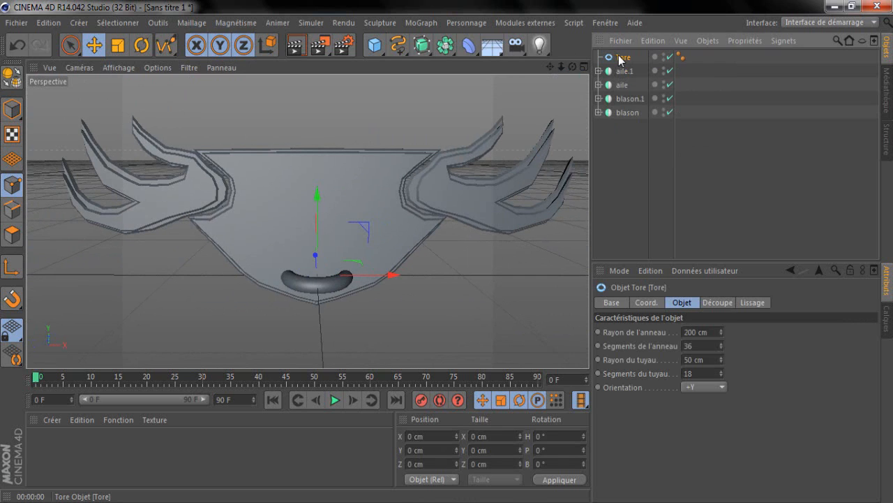
pyautogui.press('Delete')
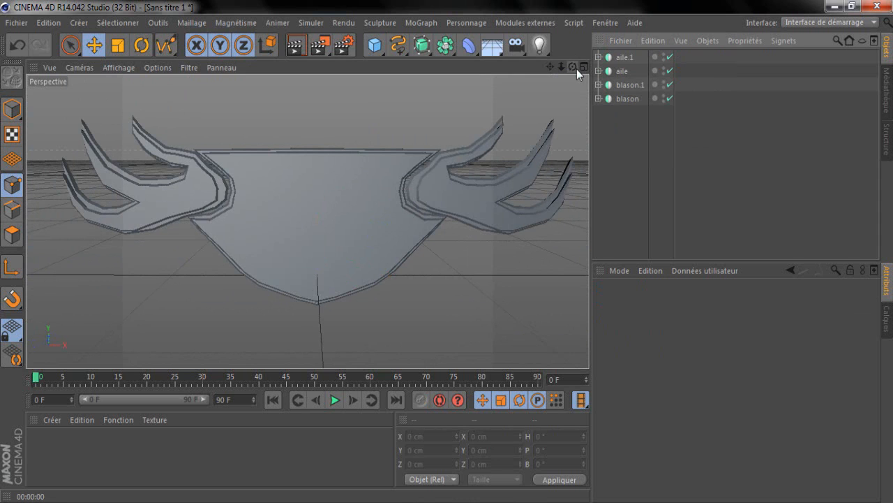
pyautogui.moveTo(576, 70)
pyautogui.mouseDown()
pyautogui.moveTo(446, 251)
pyautogui.moveTo(578, 70)
pyautogui.mouseUp()
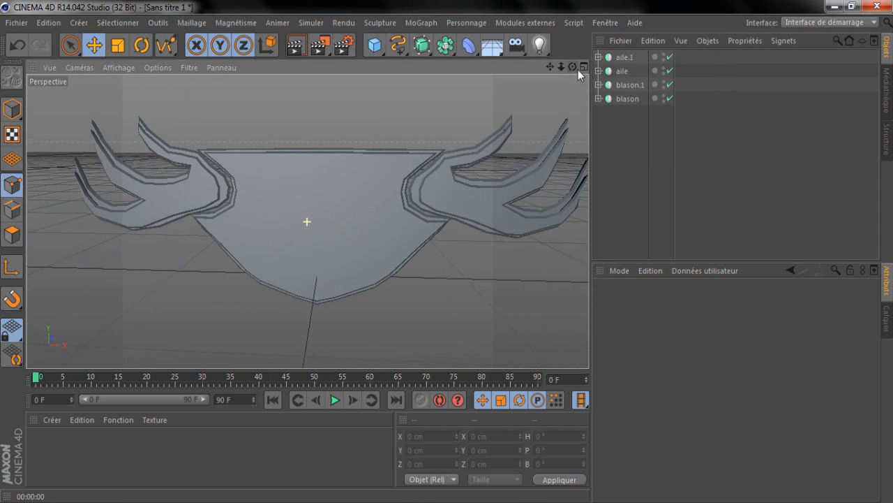
# Step: Duplicate the aile.1 and aile symmetry objects together
pyautogui.click(626, 57)
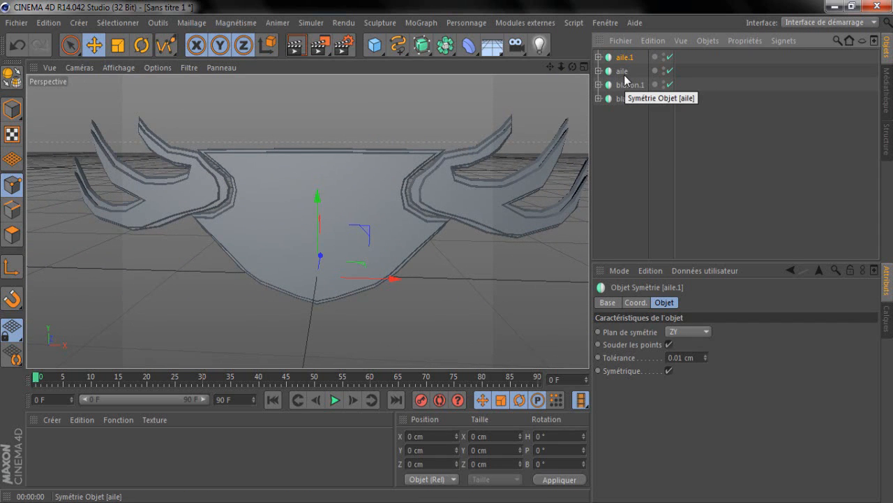
pyautogui.keyDown('ctrl'); pyautogui.click(624, 75); pyautogui.keyUp('ctrl')
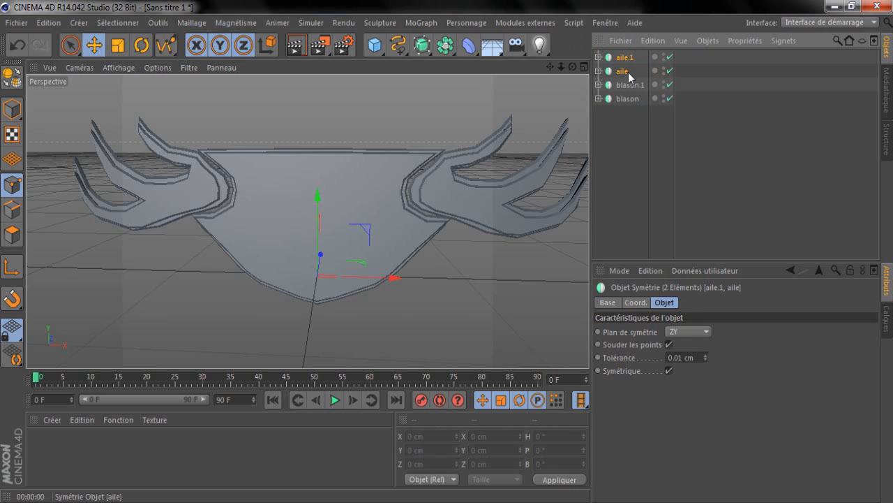
pyautogui.hotkey('ctrl', 'c')
pyautogui.hotkey('ctrl', 'v')
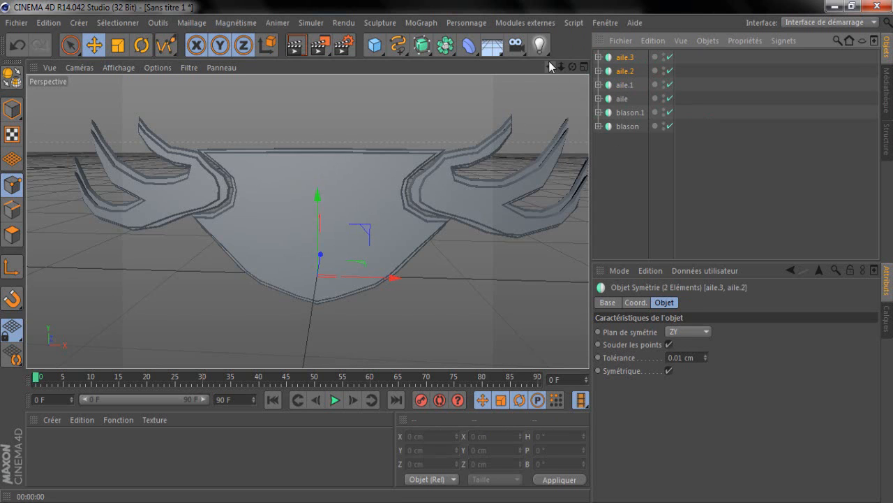
pyautogui.moveTo(550, 63); pyautogui.dragTo(548, 72)
# Step: Select the extrusions inside aile.3 and aile.2 and move them up about 595 cm along the Y axis
pyautogui.click(598, 57)
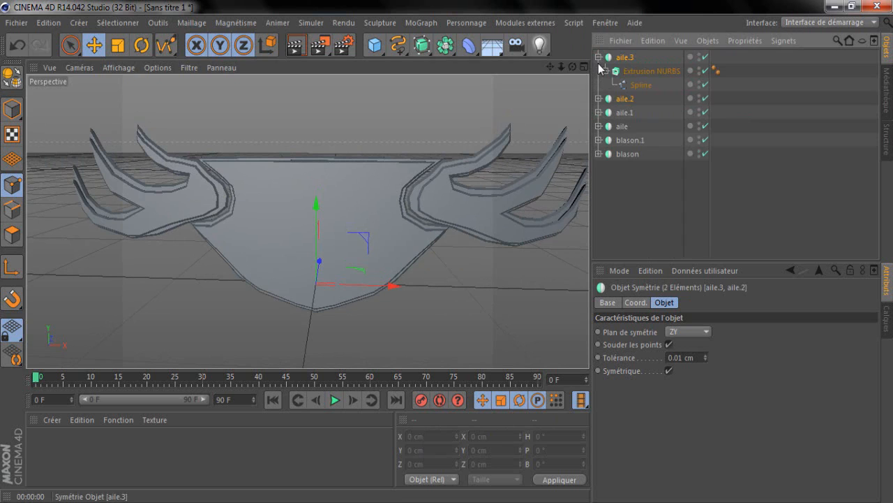
pyautogui.click(598, 98)
pyautogui.click(630, 114)
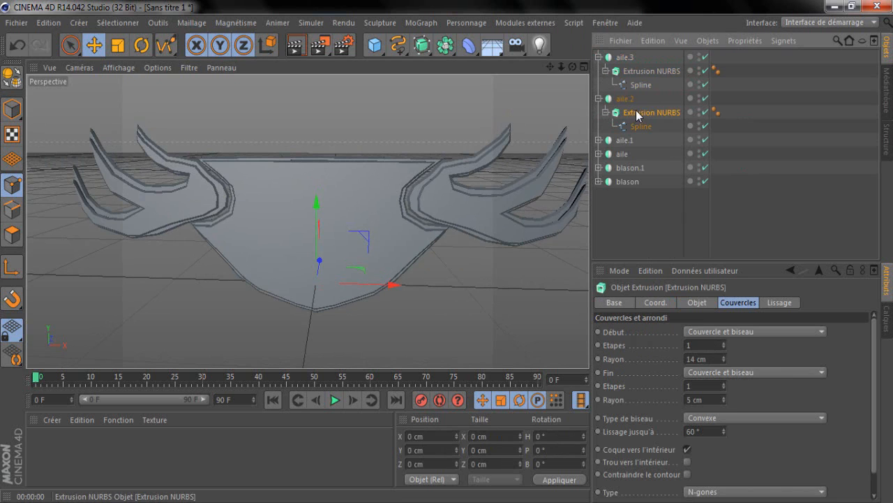
pyautogui.keyDown('ctrl'); pyautogui.click(655, 71); pyautogui.keyUp('ctrl')
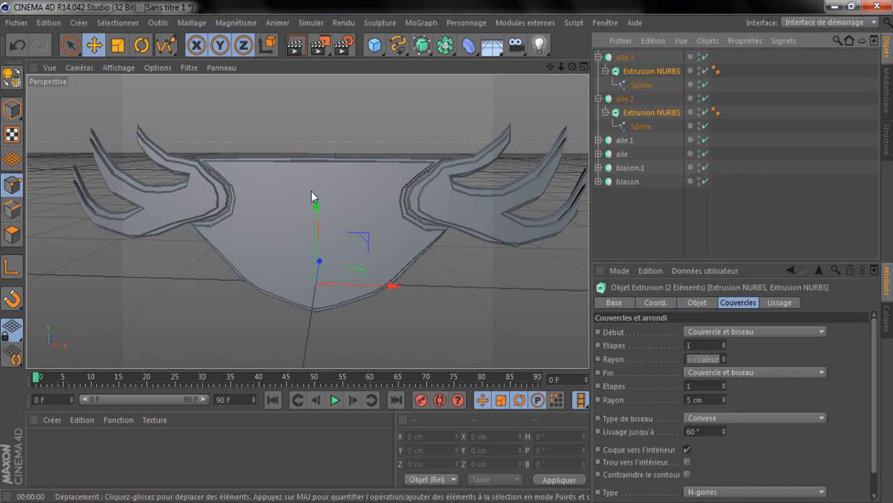
pyautogui.moveTo(314, 209); pyautogui.dragTo(321, 115)
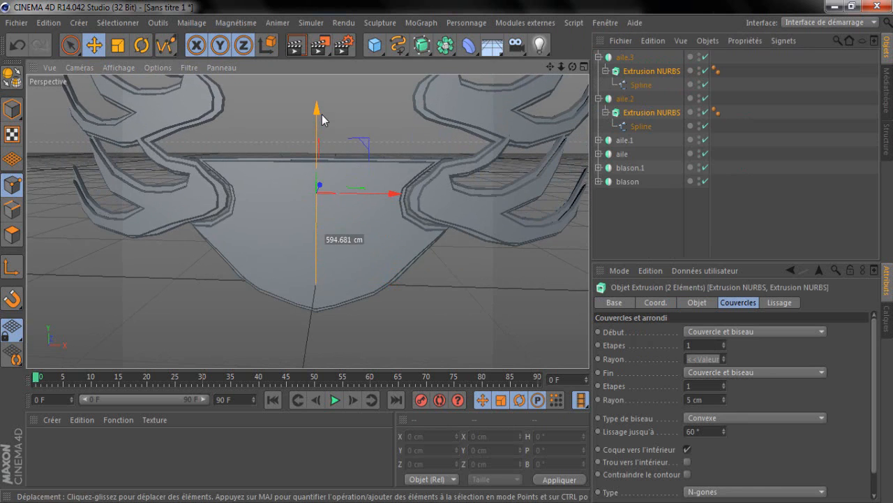
# Step: Rotate the extrusions of aile.3 and aile.2 in the front plane so their feathers point upward
pyautogui.click(116, 46)
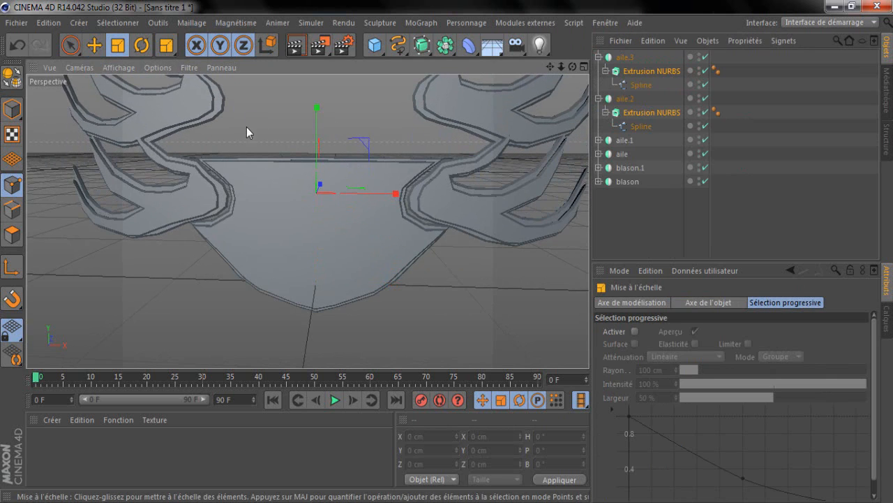
pyautogui.click(94, 46)
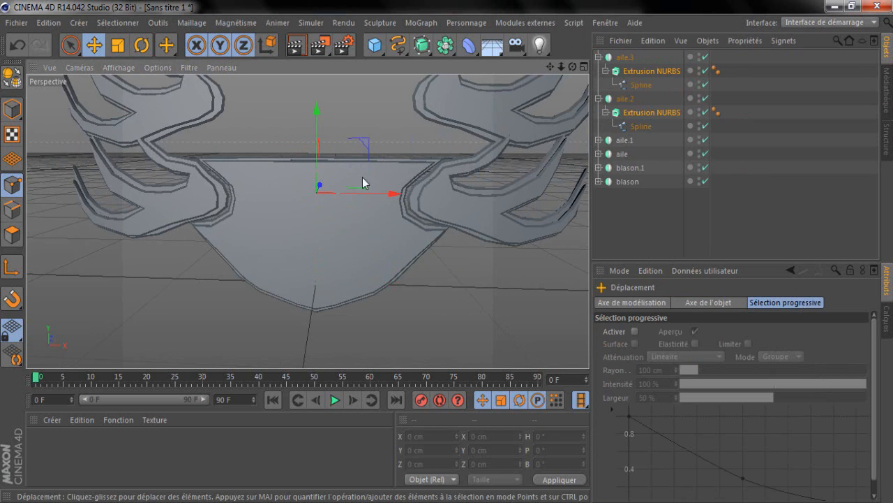
pyautogui.click(142, 47)
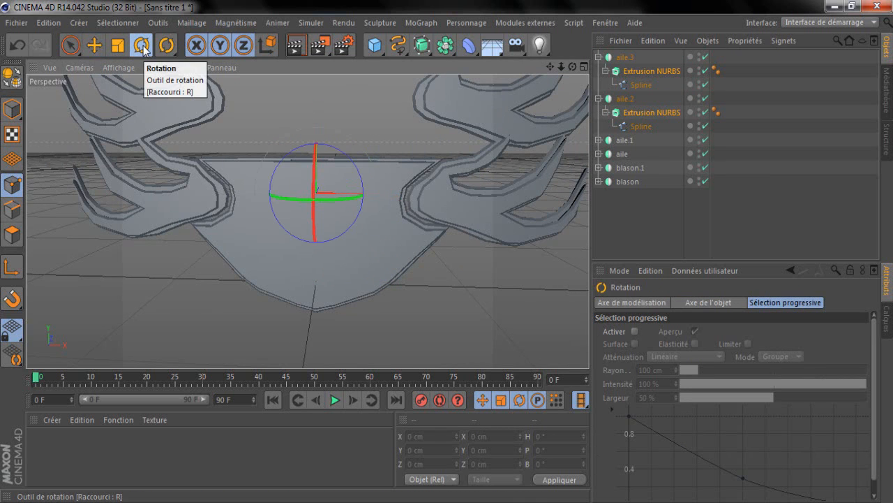
pyautogui.moveTo(332, 152); pyautogui.dragTo(290, 132)
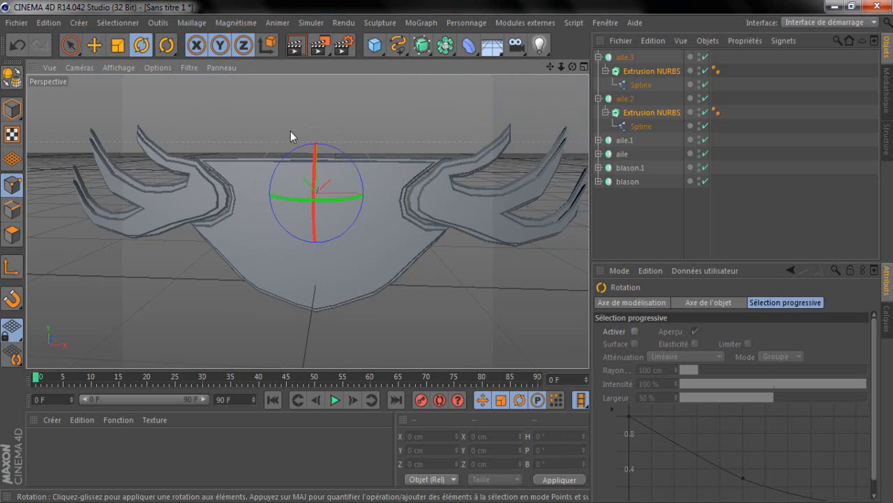
# Step: Shift the rotated extrusions sideways and down so the mirrored halves join at the centre above the shield
pyautogui.keyDown('alt'); pyautogui.moveTo(447, 253); pyautogui.dragTo(449, 257, button='middle'); pyautogui.keyUp('alt')
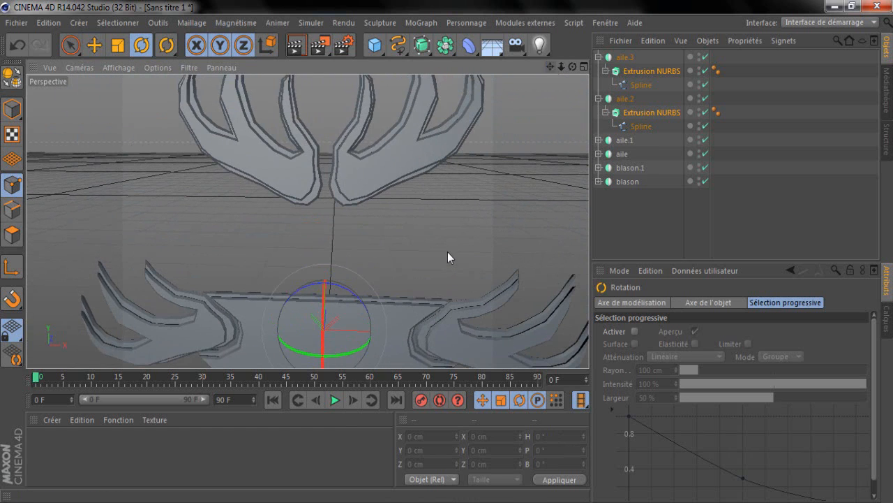
pyautogui.click(94, 46)
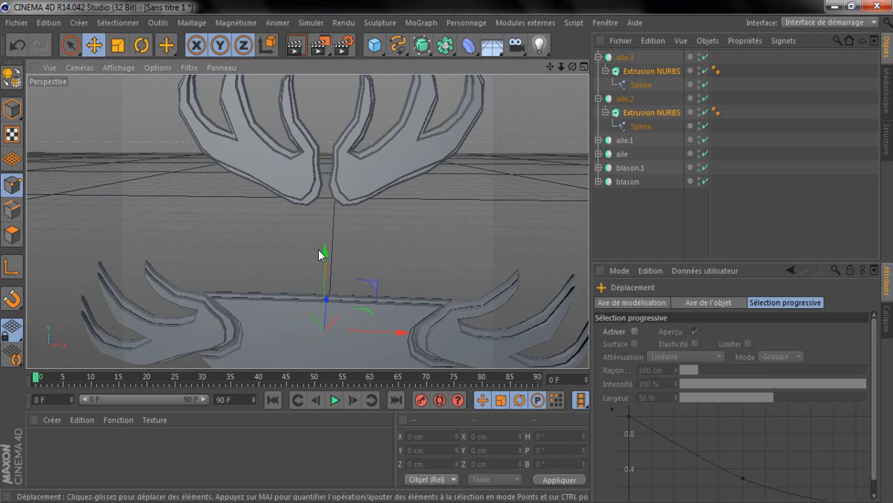
pyautogui.moveTo(320, 253); pyautogui.dragTo(305, 286)
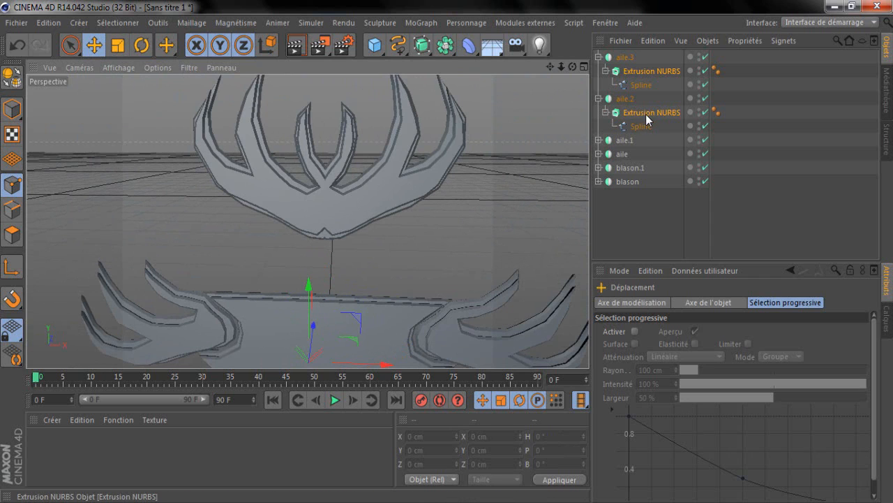
# Step: Select the aile.2 and aile.3 symmetry objects and lower them onto the shield's upper edge
pyautogui.click(632, 99)
pyautogui.keyDown('ctrl'); pyautogui.click(625, 58); pyautogui.keyUp('ctrl')
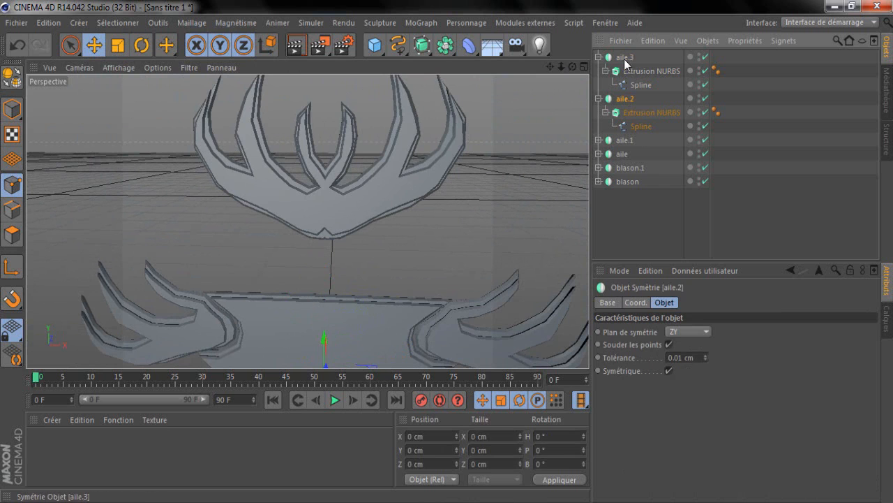
pyautogui.moveTo(323, 342); pyautogui.dragTo(426, 141)
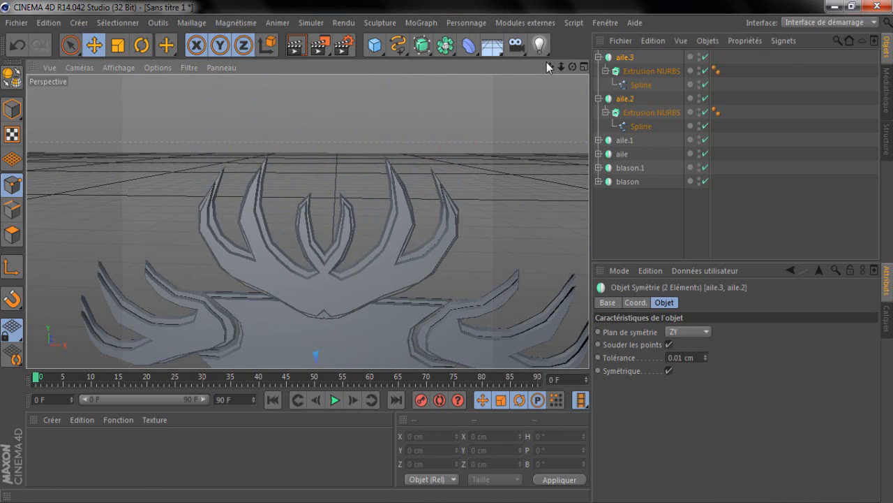
pyautogui.moveTo(548, 66); pyautogui.dragTo(448, 246)
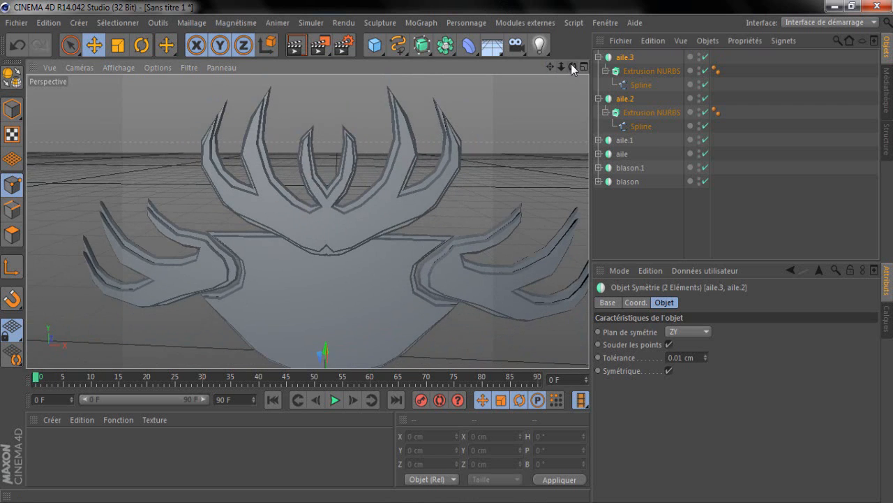
pyautogui.moveTo(571, 63); pyautogui.dragTo(447, 265)
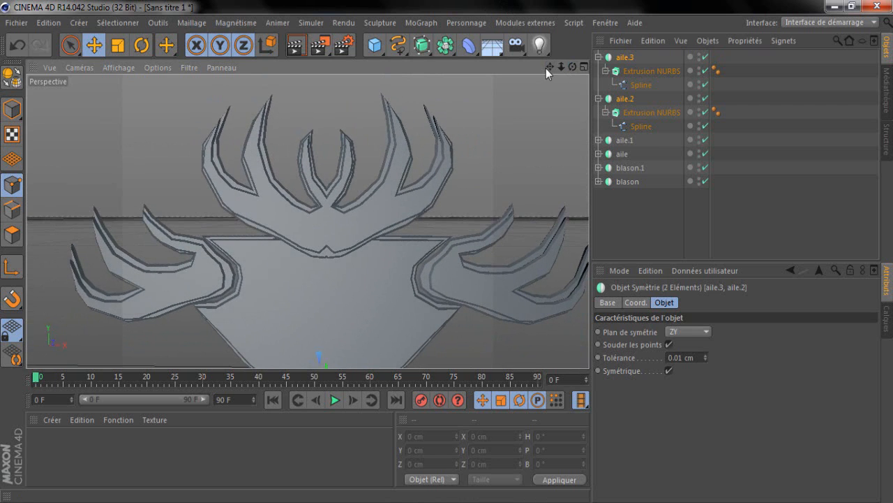
pyautogui.moveTo(546, 69); pyautogui.dragTo(446, 251)
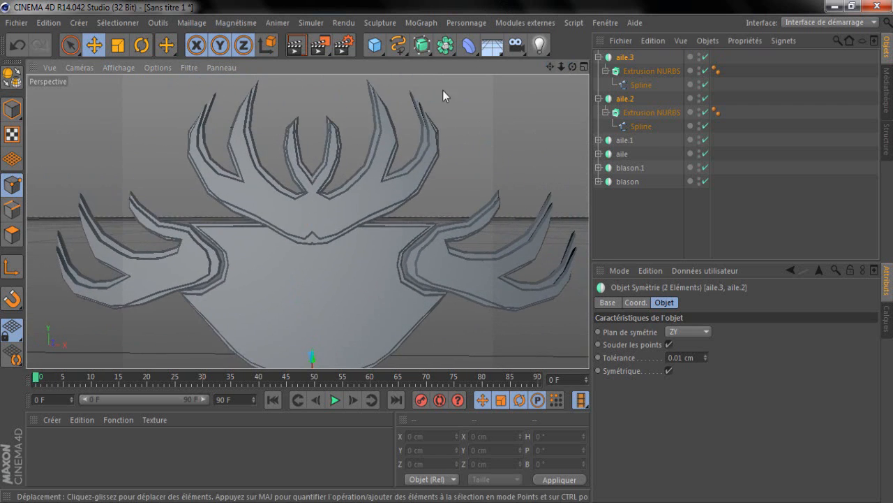
# Step: Position aile.2 and aile.3 behind the shield's upper edge, adjusting their depth and height from a side view
pyautogui.moveTo(572, 66); pyautogui.dragTo(448, 252)
pyautogui.moveTo(574, 65); pyautogui.dragTo(415, 256)
pyautogui.moveTo(222, 258); pyautogui.dragTo(235, 333)
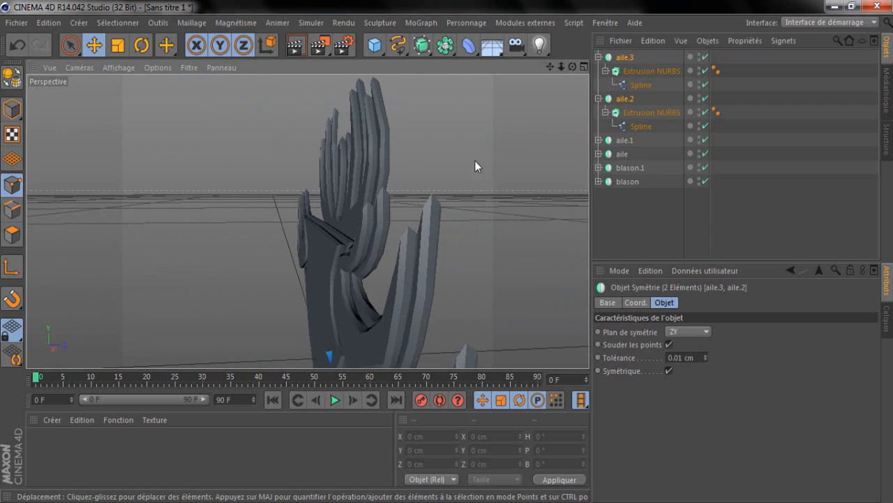
pyautogui.moveTo(318, 313); pyautogui.dragTo(298, 284)
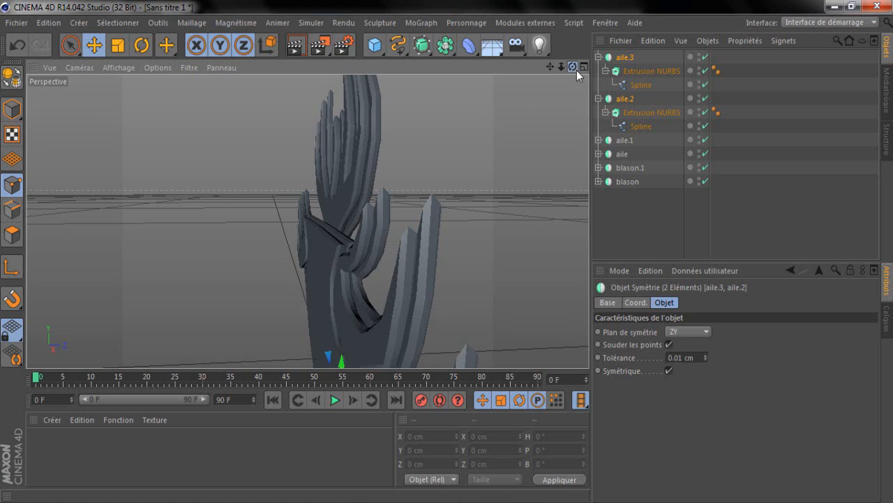
pyautogui.moveTo(573, 67); pyautogui.dragTo(455, 256)
pyautogui.moveTo(571, 64)
pyautogui.mouseDown()
pyautogui.moveTo(442, 254)
pyautogui.moveTo(572, 68)
pyautogui.mouseUp()
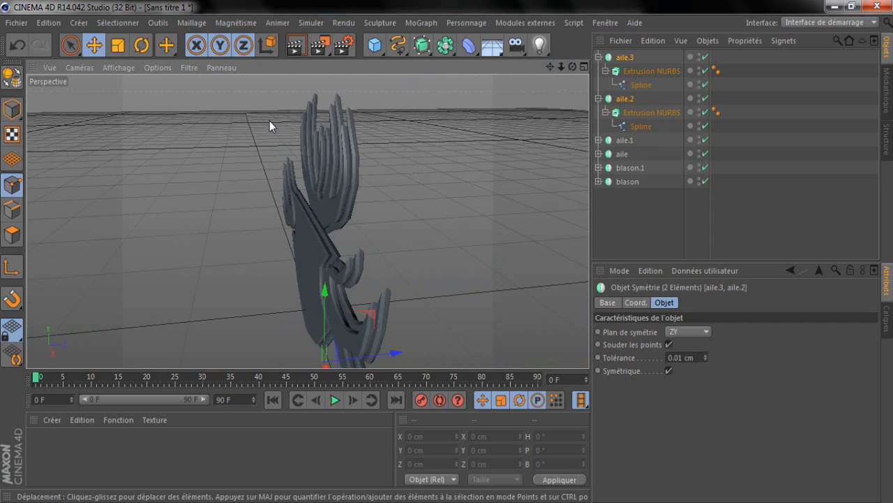
# Step: Select the aile.1 and aile symmetry objects and move them back along the Z axis, behind the shield
pyautogui.click(661, 201)
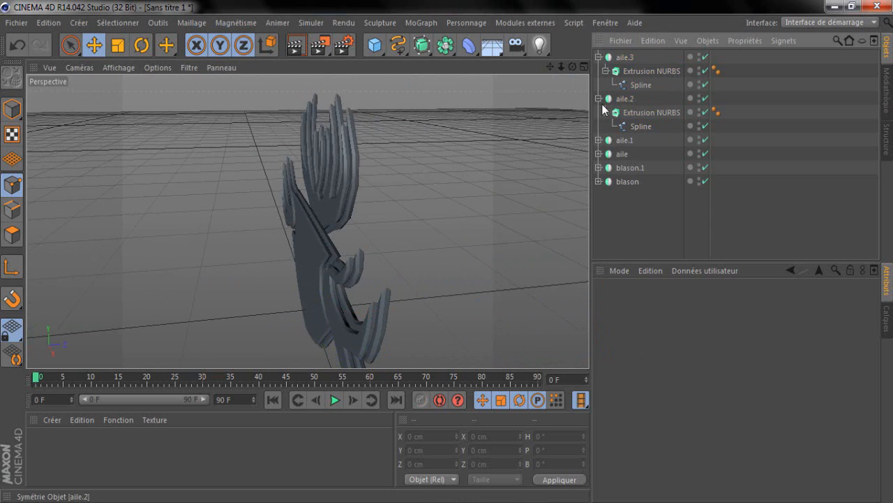
pyautogui.click(598, 98)
pyautogui.click(598, 56)
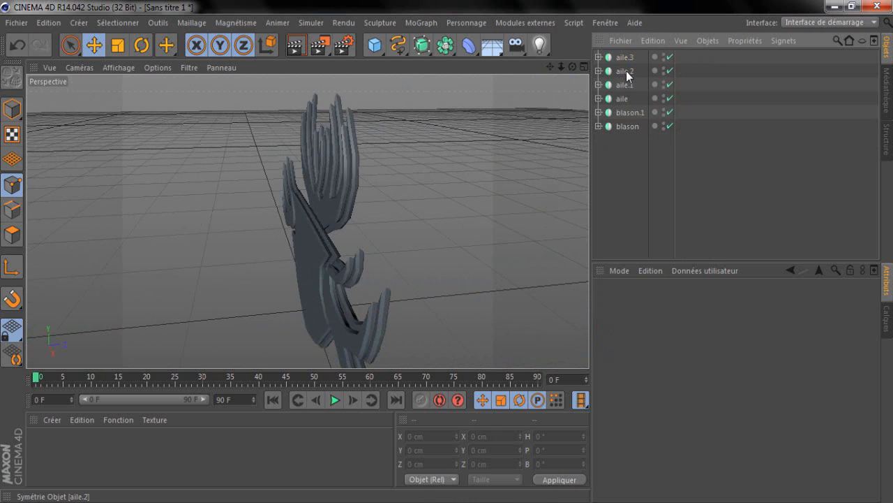
pyautogui.click(628, 84)
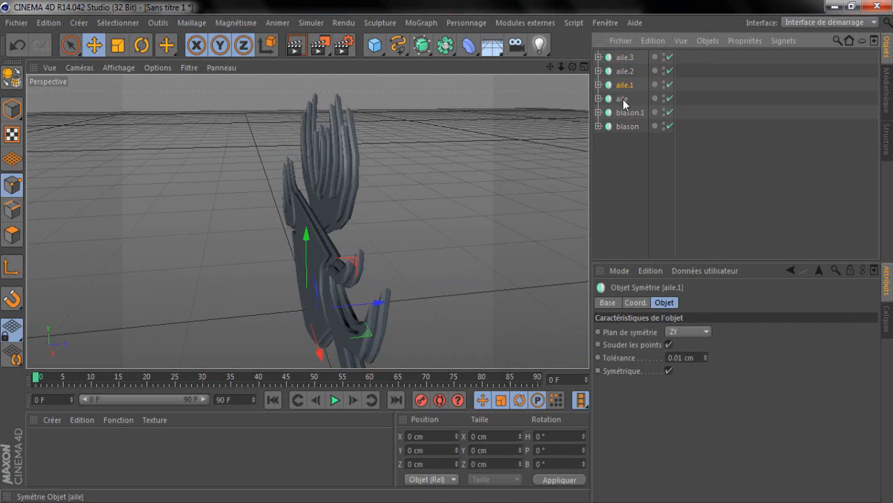
pyautogui.keyDown('ctrl'); pyautogui.click(622, 99); pyautogui.keyUp('ctrl')
pyautogui.moveTo(383, 303); pyautogui.dragTo(399, 297)
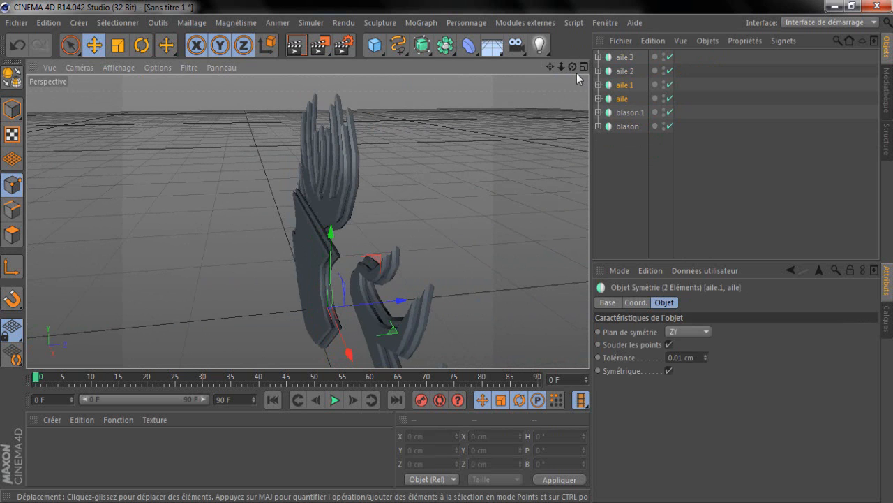
pyautogui.moveTo(571, 67); pyautogui.dragTo(444, 249)
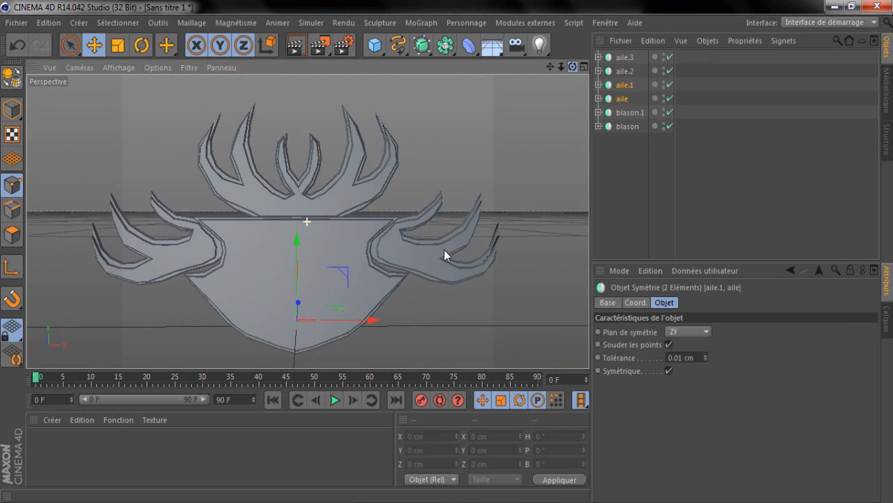
# Step: Select the extrusions inside aile.1 and aile and move them along the X axis, bringing the side wings closer to the shield
pyautogui.click(649, 190)
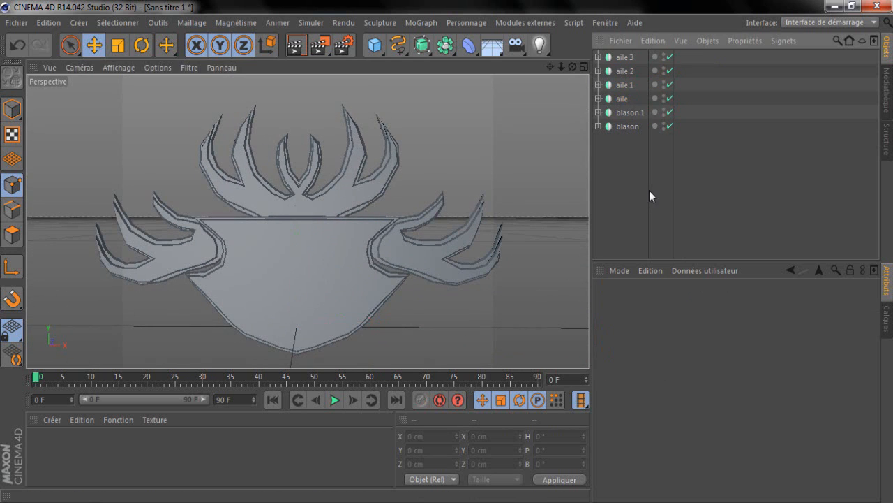
pyautogui.click(625, 84)
pyautogui.click(598, 84)
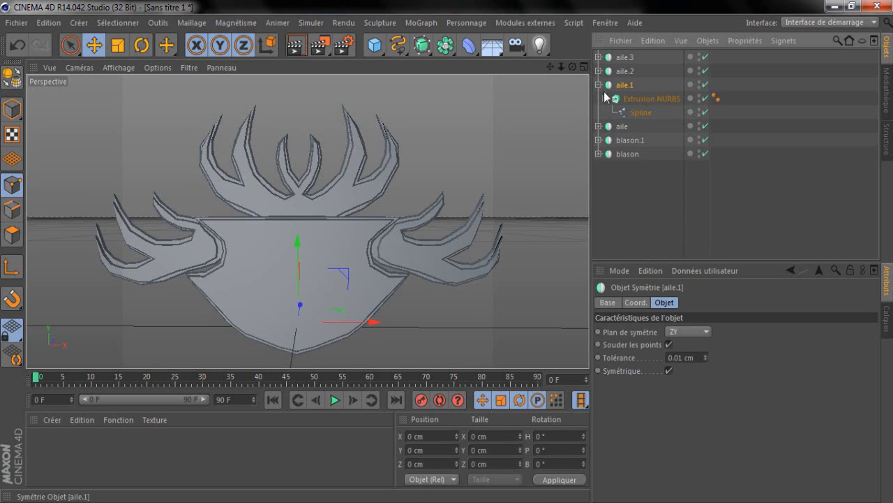
pyautogui.click(597, 126)
pyautogui.click(645, 139)
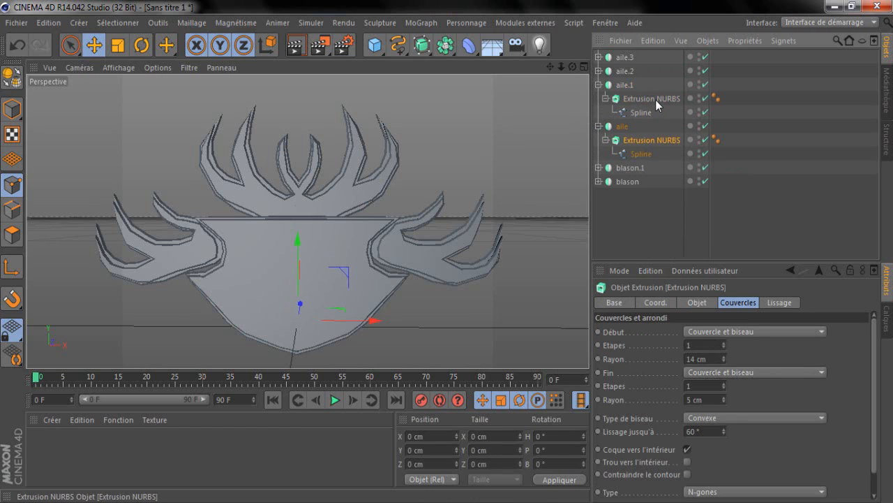
pyautogui.keyDown('ctrl'); pyautogui.click(655, 98); pyautogui.keyUp('ctrl')
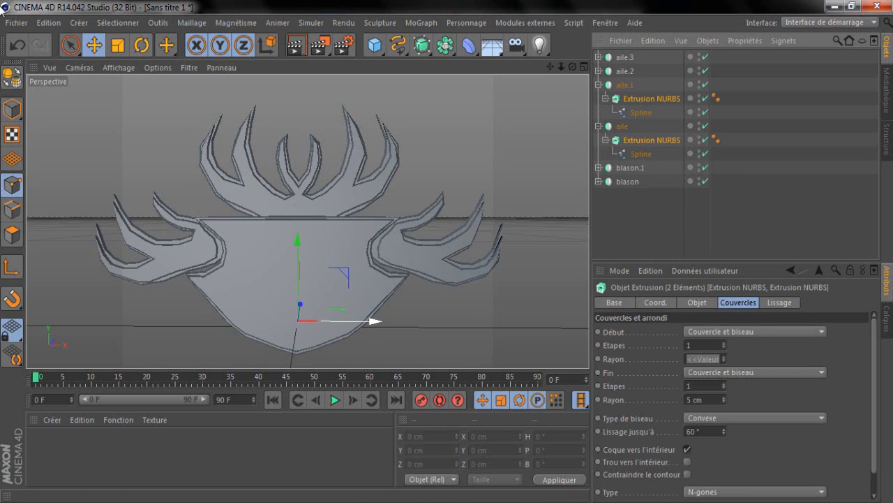
pyautogui.moveTo(375, 321); pyautogui.dragTo(358, 322)
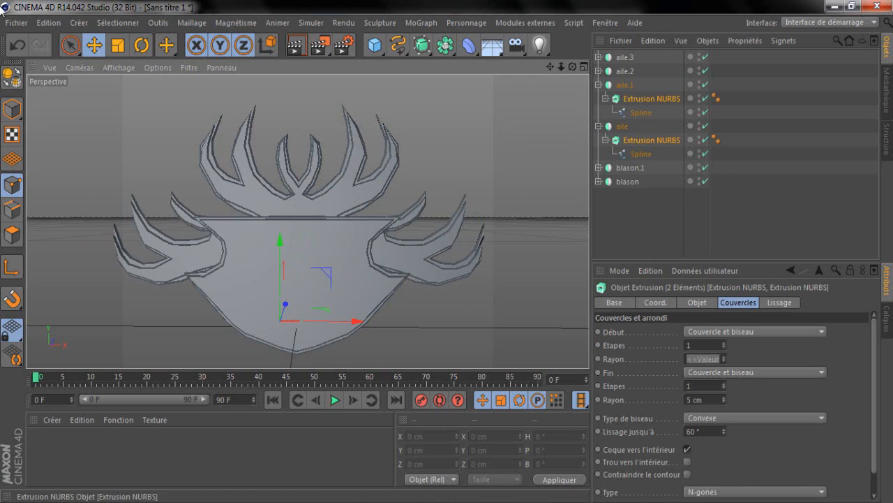
# Step: Select the aile and aile.1 symmetry objects and lower the side wings slightly along the Y axis
pyautogui.click(621, 127)
pyautogui.keyDown('ctrl'); pyautogui.click(624, 85); pyautogui.keyUp('ctrl')
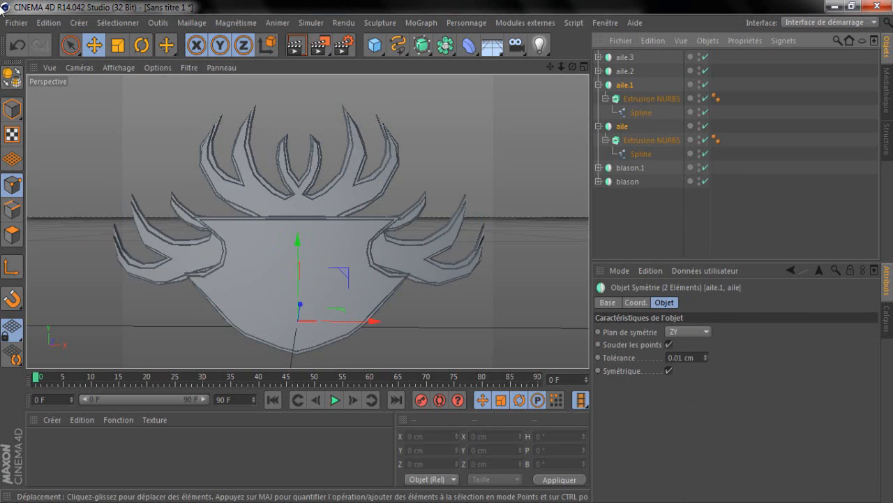
pyautogui.moveTo(298, 261); pyautogui.dragTo(298, 271)
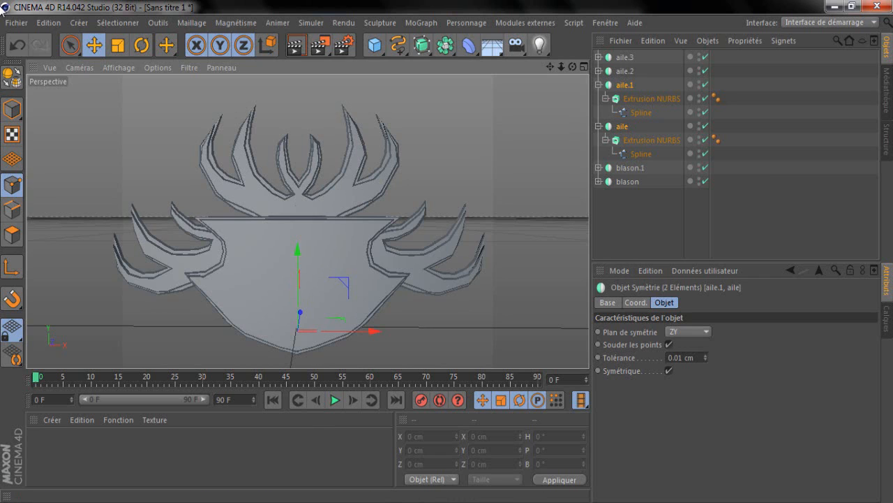
pyautogui.moveTo(551, 67); pyautogui.dragTo(557, 67)
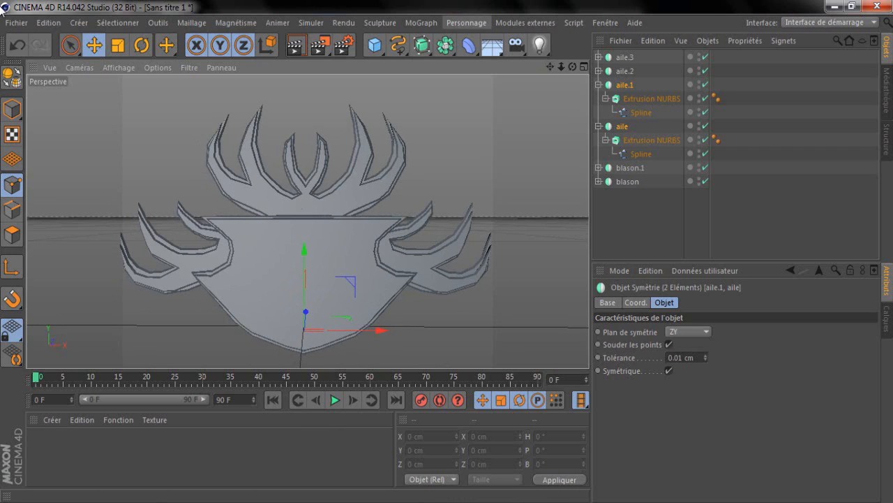
# Step: Add a MoGraph MoText object and replace its text with the letter R
pyautogui.click(420, 22)
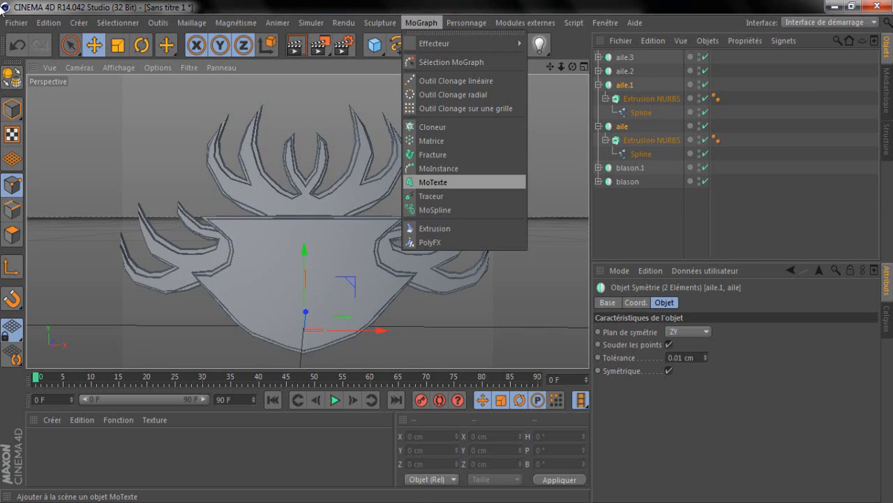
pyautogui.click(432, 182)
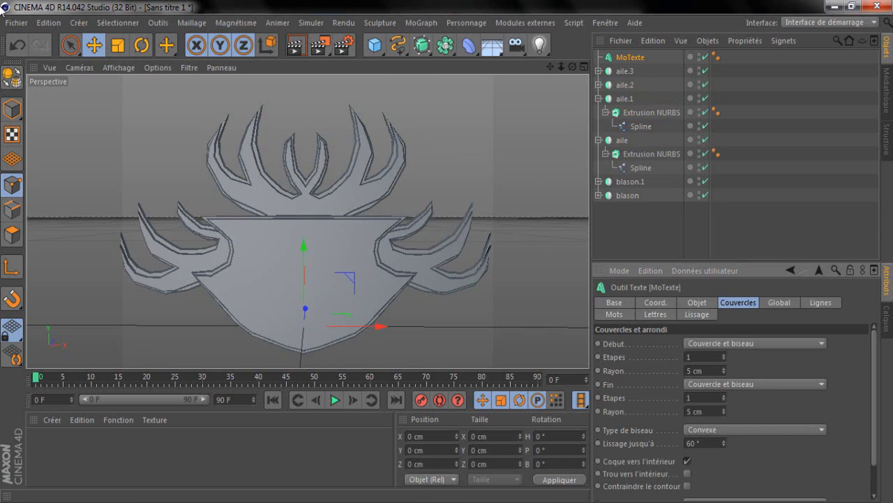
pyautogui.click(697, 303)
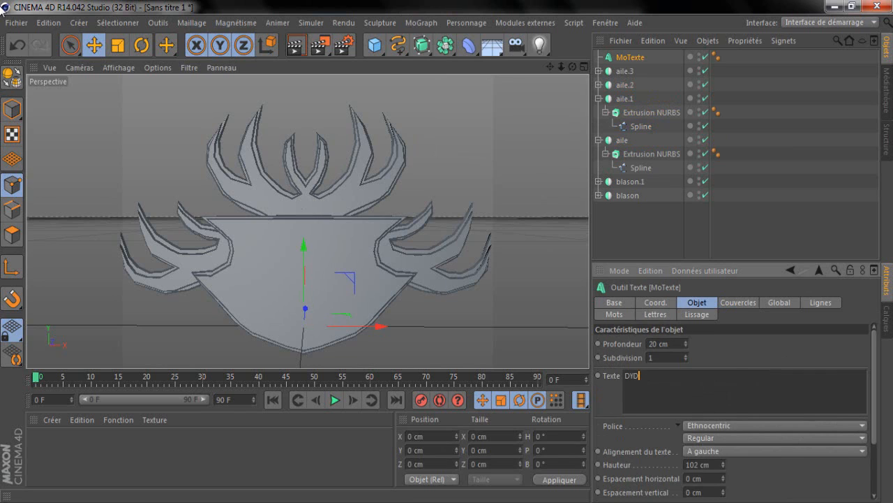
pyautogui.hotkey('ctrl', 'a')
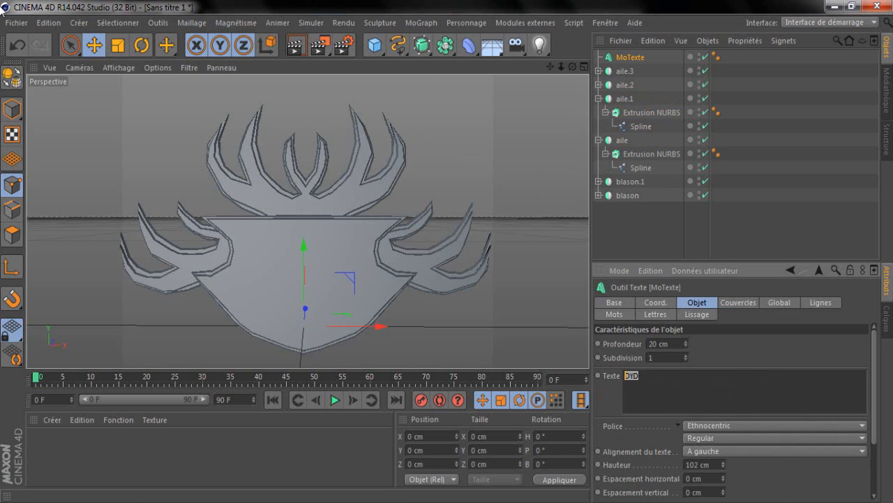
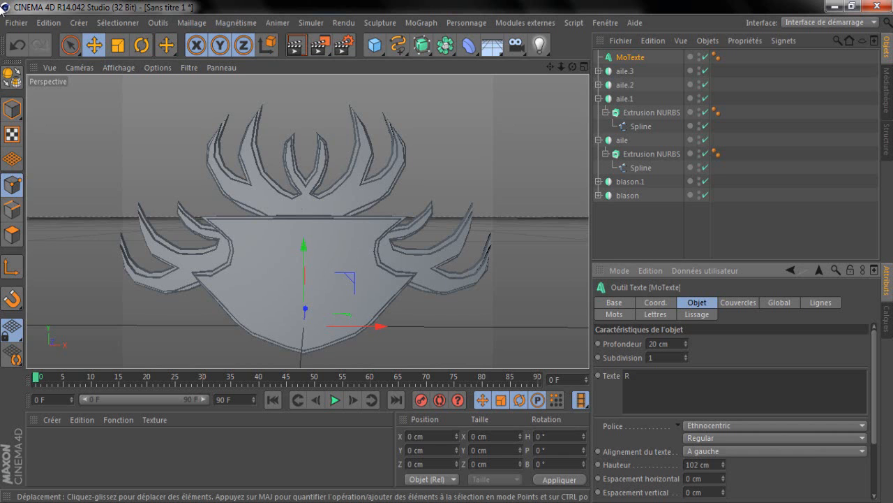
# Step: Move the R text forward along the Z axis from a side view, placing it in front of the shield
pyautogui.moveTo(572, 67); pyautogui.dragTo(401, 92)
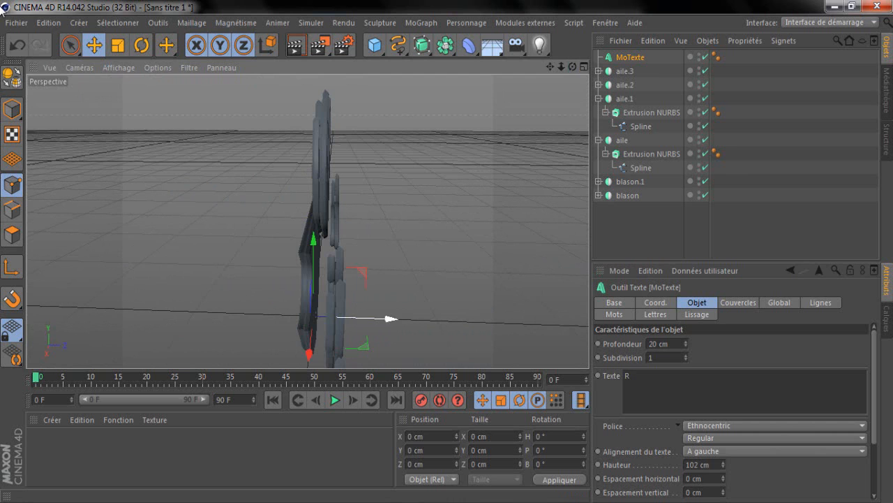
pyautogui.moveTo(315, 318); pyautogui.dragTo(290, 316)
pyautogui.moveTo(572, 67); pyautogui.dragTo(692, 59)
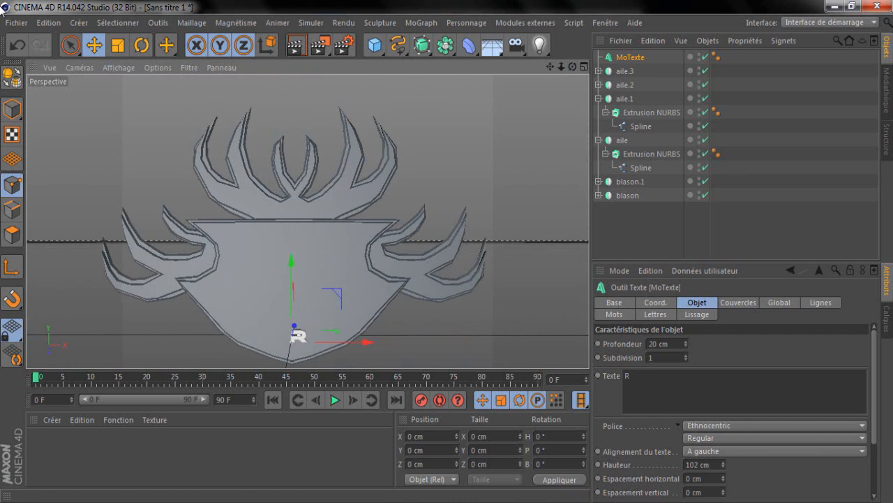
# Step: Enlarge the R to a height of 627 cm and move it onto the left half of the shield
pyautogui.moveTo(723, 464); pyautogui.dragTo(723, 310)
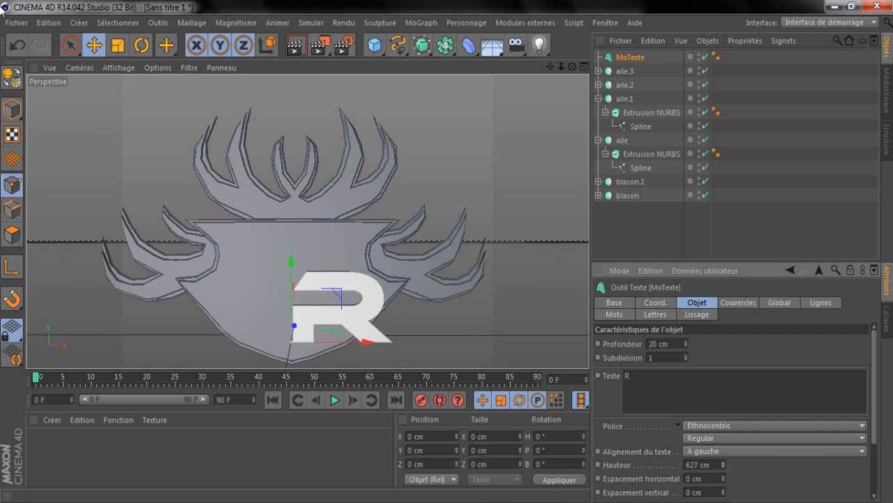
pyautogui.moveTo(368, 342); pyautogui.dragTo(308, 342)
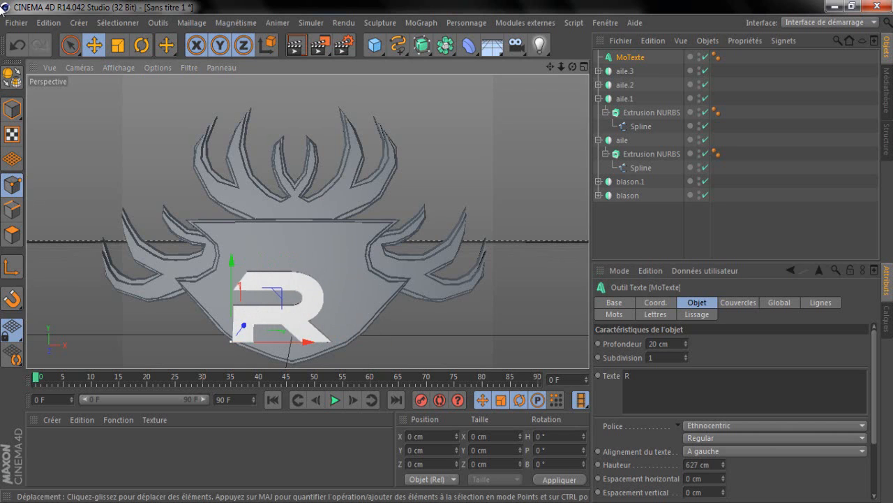
pyautogui.moveTo(232, 261); pyautogui.dragTo(232, 241)
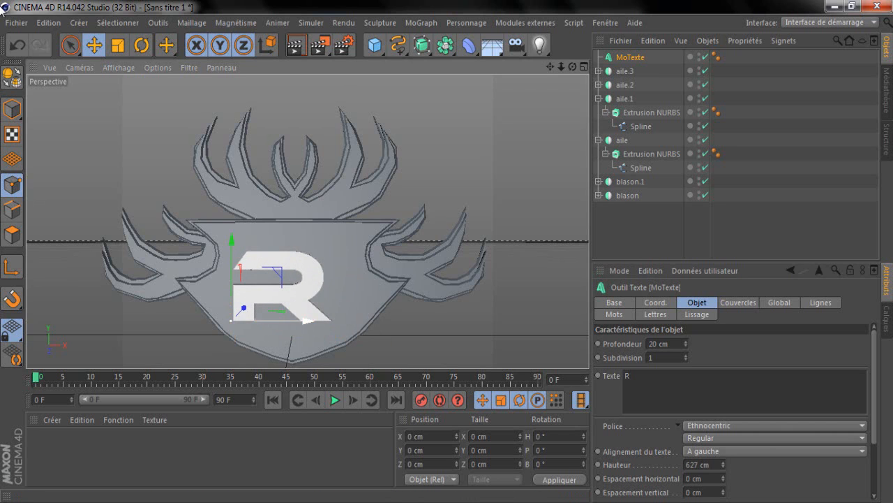
pyautogui.moveTo(308, 321); pyautogui.dragTo(295, 321)
pyautogui.moveTo(218, 240); pyautogui.dragTo(217, 233)
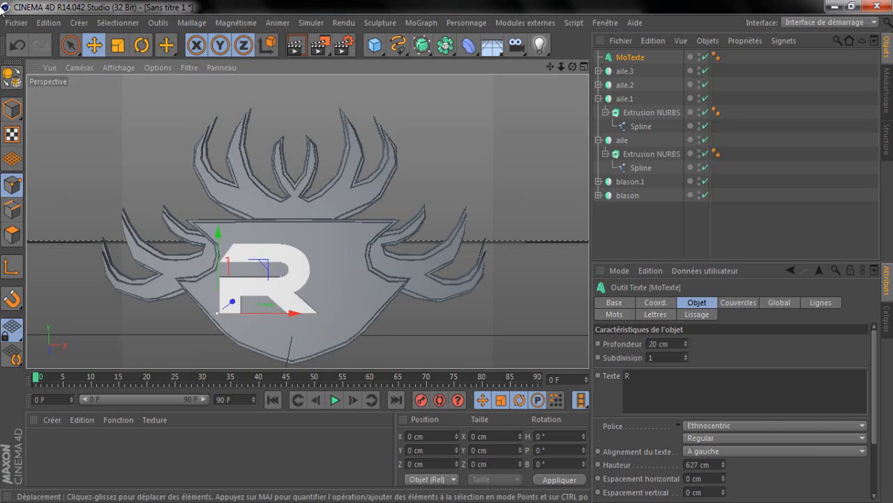
pyautogui.moveTo(295, 313); pyautogui.dragTo(292, 313)
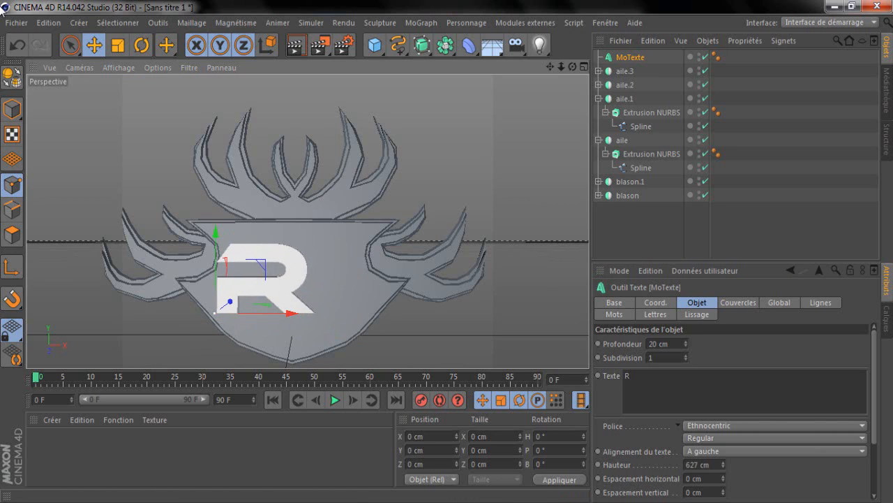
# Step: Reduce the R's height to 380 cm and shift it slightly up and right within the shield
pyautogui.moveTo(723, 465); pyautogui.dragTo(723, 501)
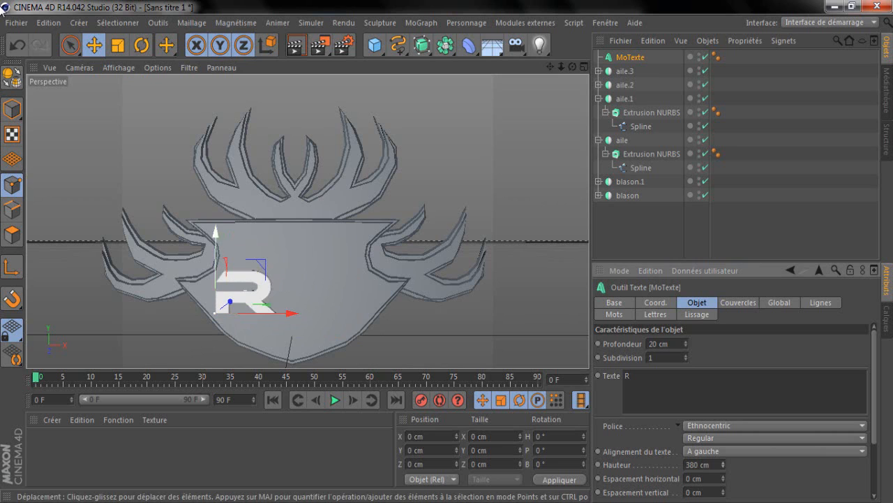
pyautogui.moveTo(216, 244); pyautogui.dragTo(216, 237)
pyautogui.moveTo(290, 303); pyautogui.dragTo(297, 303)
pyautogui.click(649, 227)
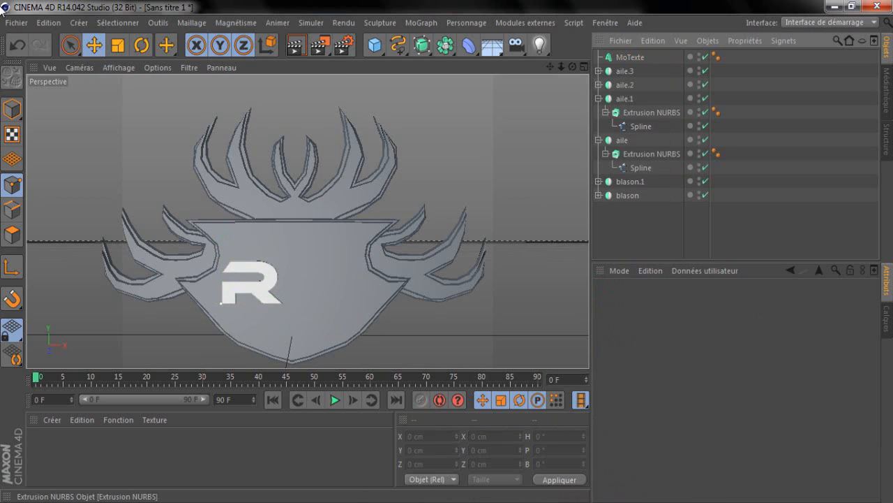
# Step: Duplicate the R text object, change the copy's text to G and move it to the right of the R
pyautogui.click(630, 57)
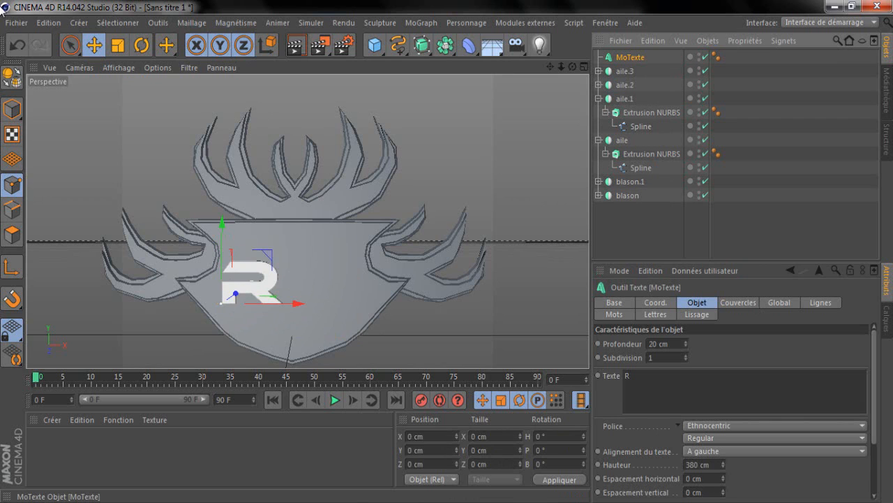
pyautogui.hotkey('ctrl', 'c')
pyautogui.hotkey('ctrl', 'v')
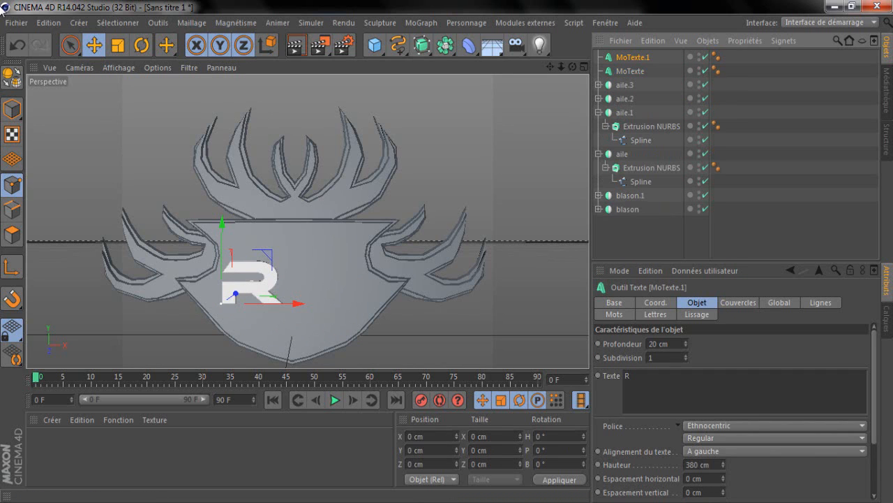
pyautogui.click(631, 375)
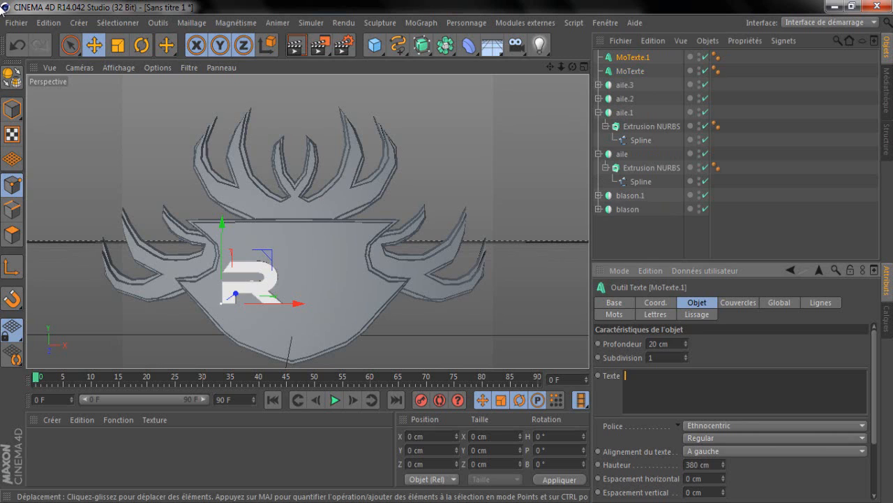
pyautogui.press('BackSpace')
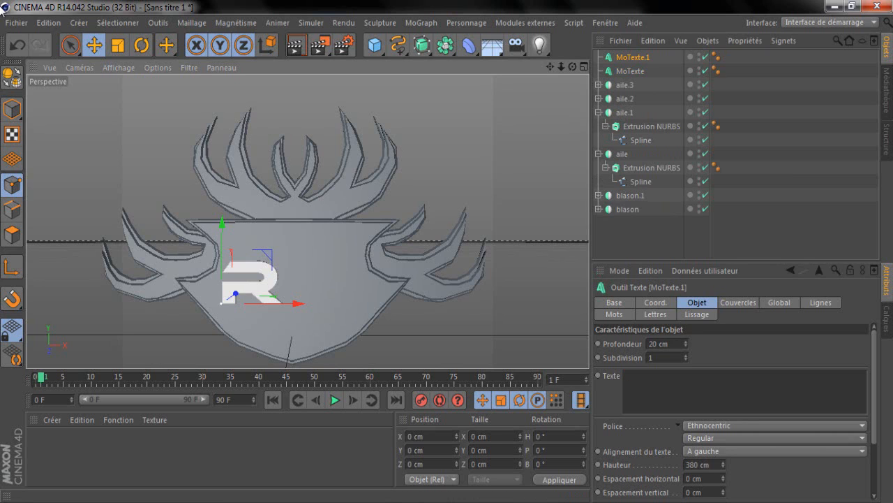
pyautogui.click(36, 377)
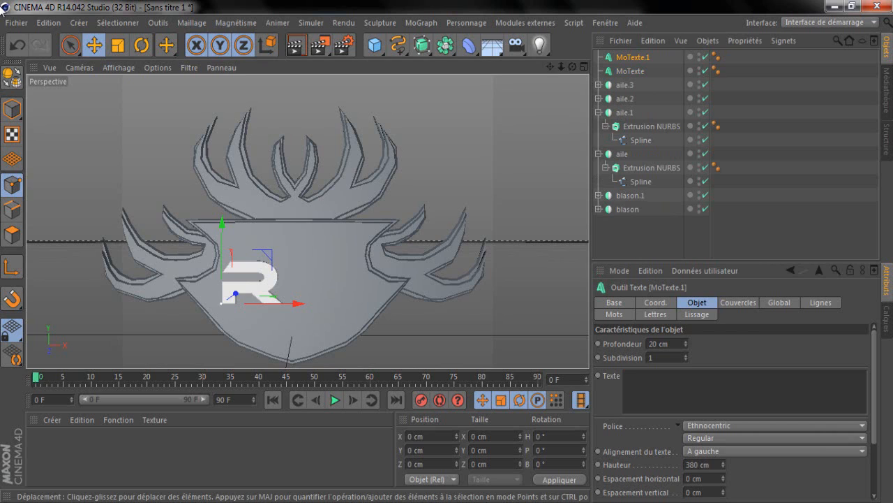
pyautogui.click(628, 376)
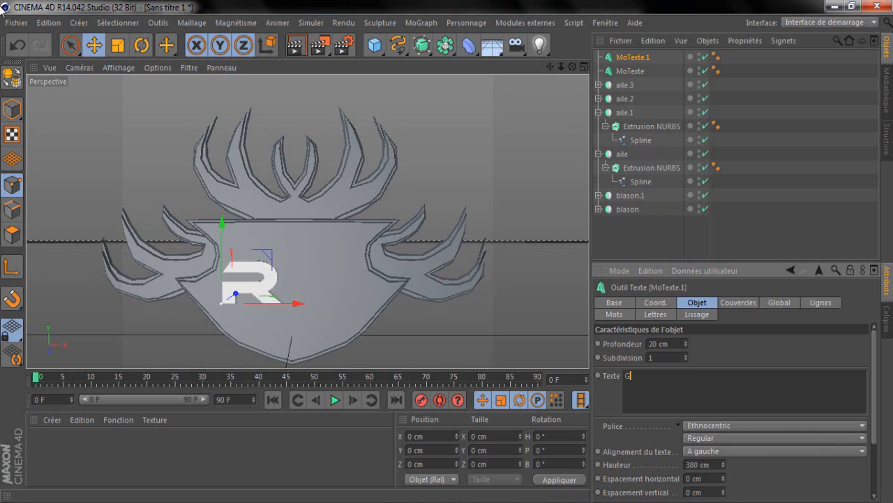
pyautogui.write('G')
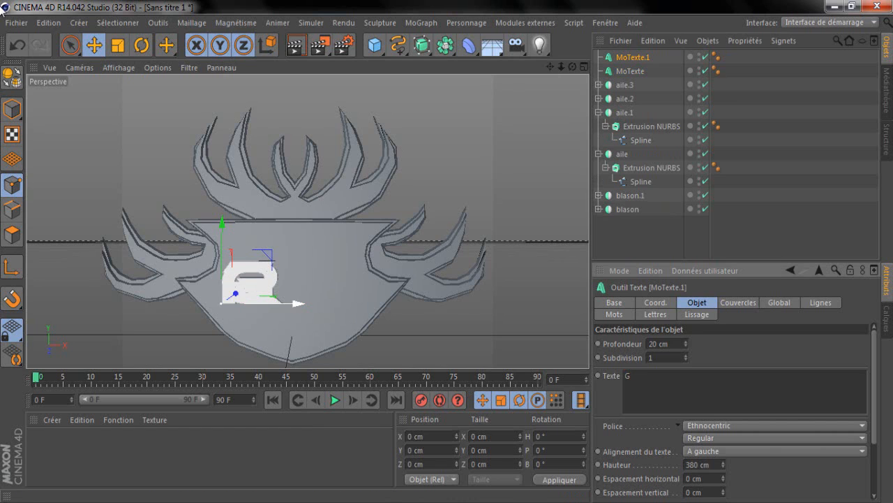
pyautogui.moveTo(297, 302); pyautogui.dragTo(366, 303)
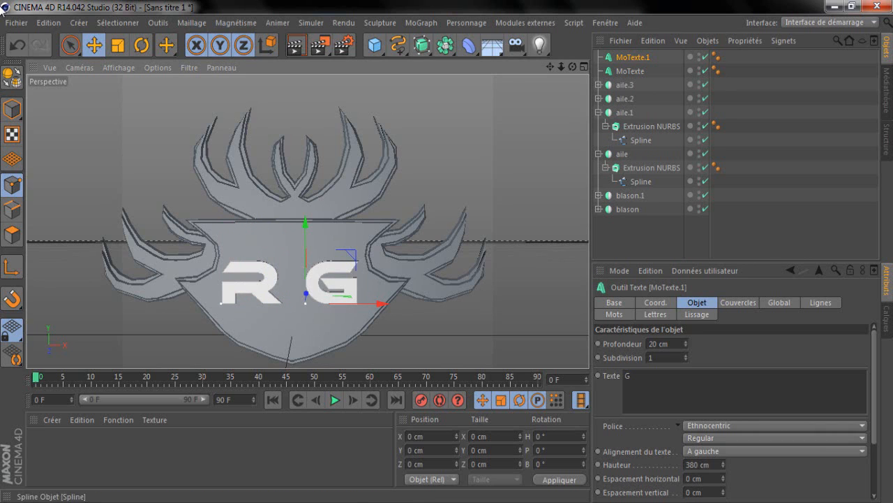
# Step: Move the G and R closer together along the X axis so the letters sit side by side, centred on the shield
pyautogui.keyDown('ctrl'); pyautogui.click(630, 72); pyautogui.keyUp('ctrl')
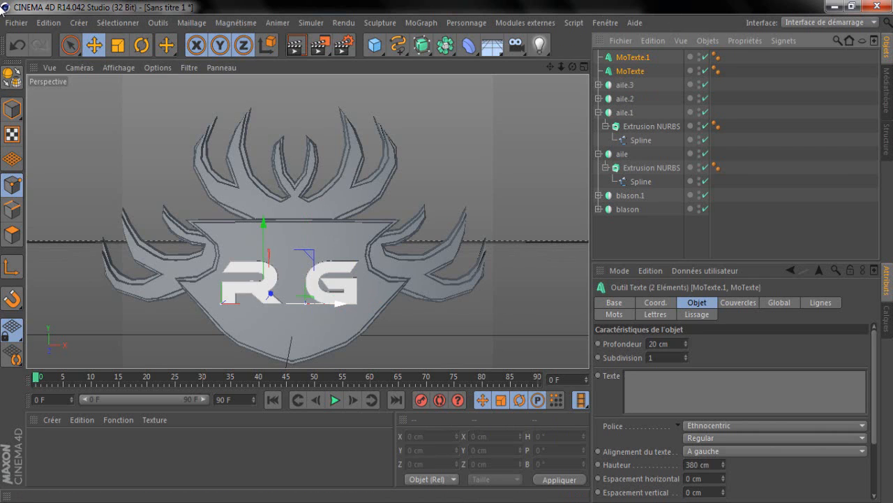
pyautogui.click(649, 235)
pyautogui.click(633, 57)
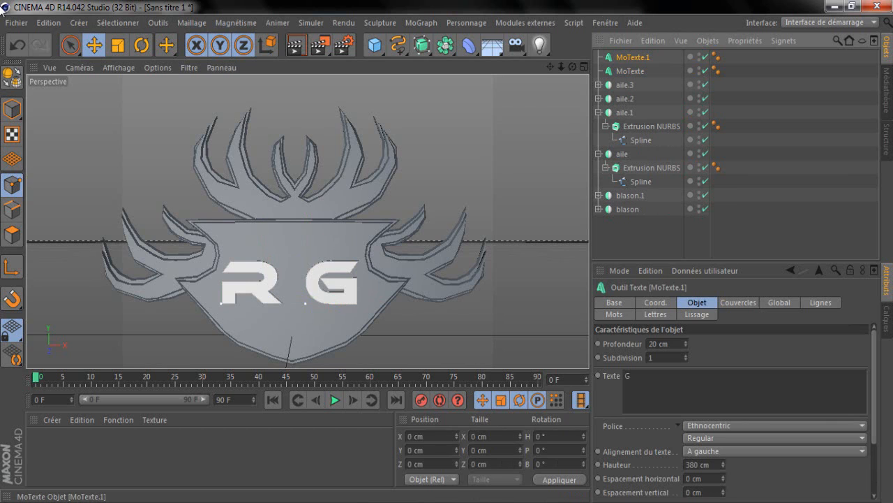
pyautogui.moveTo(382, 304); pyautogui.dragTo(365, 304)
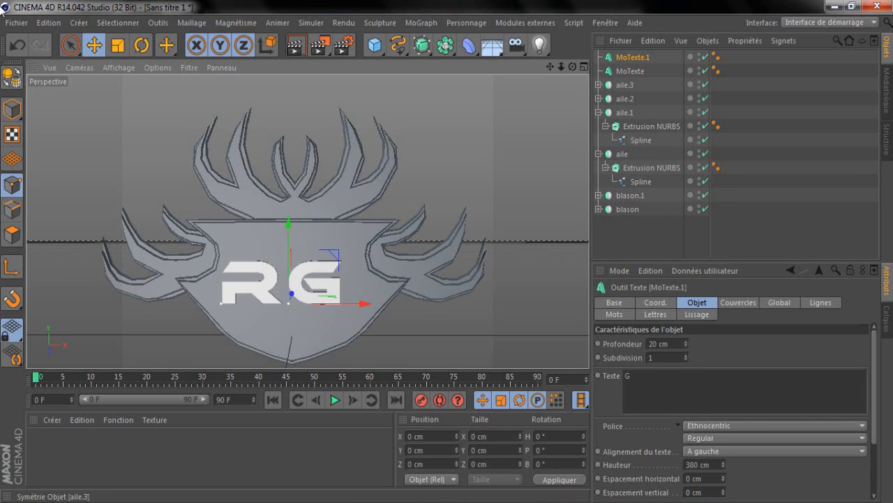
pyautogui.click(631, 71)
pyautogui.moveTo(298, 303); pyautogui.dragTo(342, 304)
pyautogui.keyDown('ctrl'); pyautogui.click(633, 58); pyautogui.keyUp('ctrl')
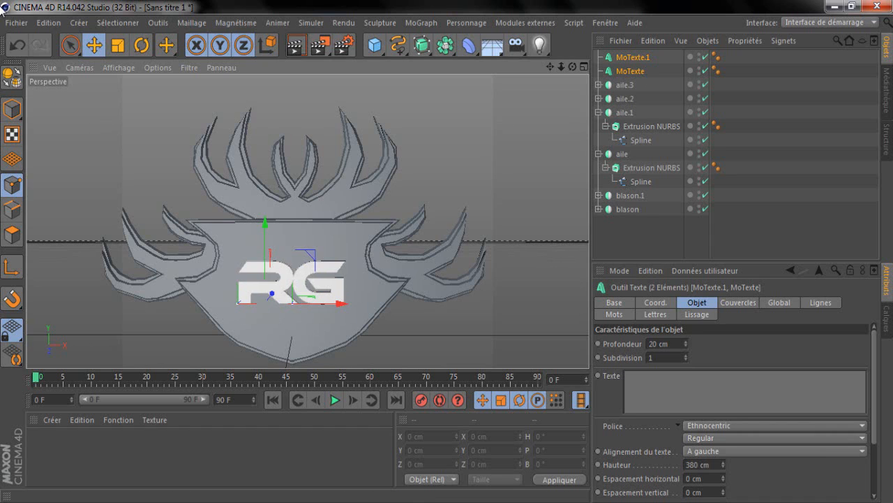
pyautogui.click(653, 236)
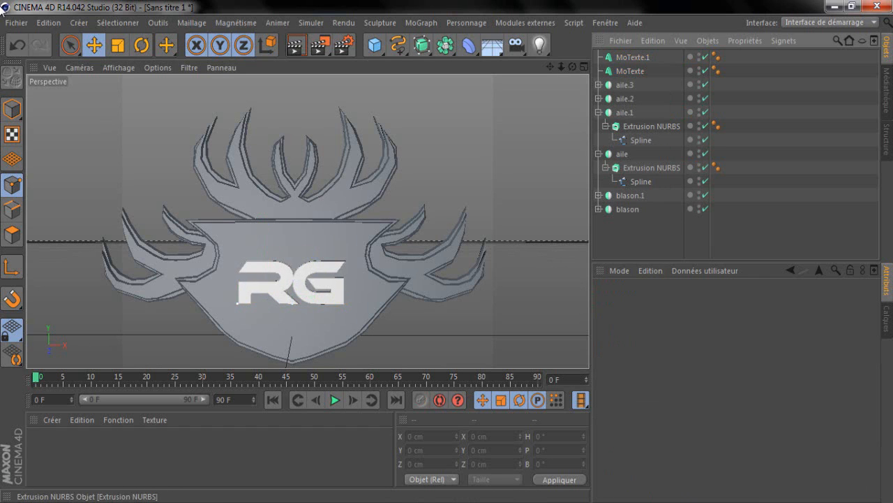
# Step: Duplicate the aile.2 and aile.3 symmetry objects and place the copies directly below MoTexte in the object hierarchy
pyautogui.click(599, 154)
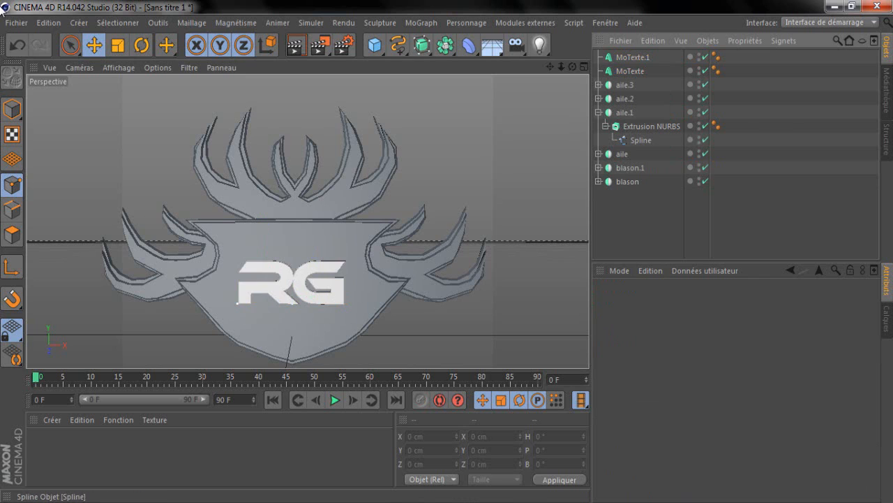
pyautogui.click(598, 113)
pyautogui.click(625, 99)
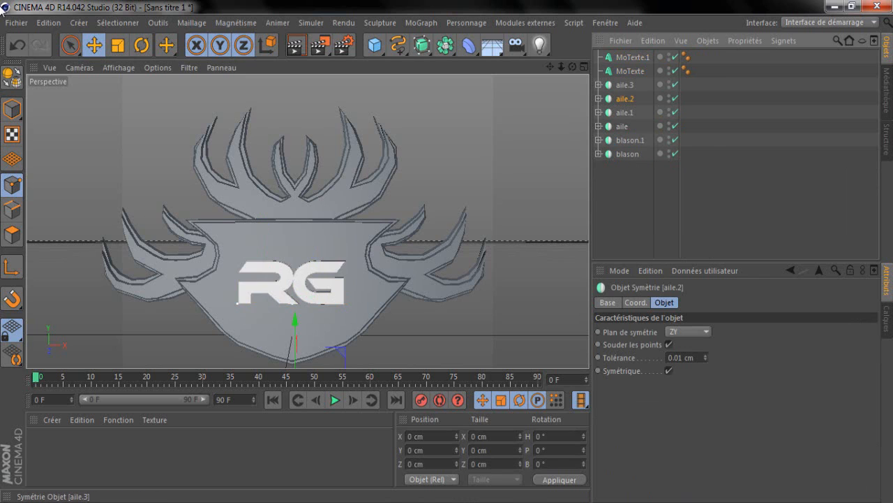
pyautogui.keyDown('ctrl'); pyautogui.click(625, 84); pyautogui.keyUp('ctrl')
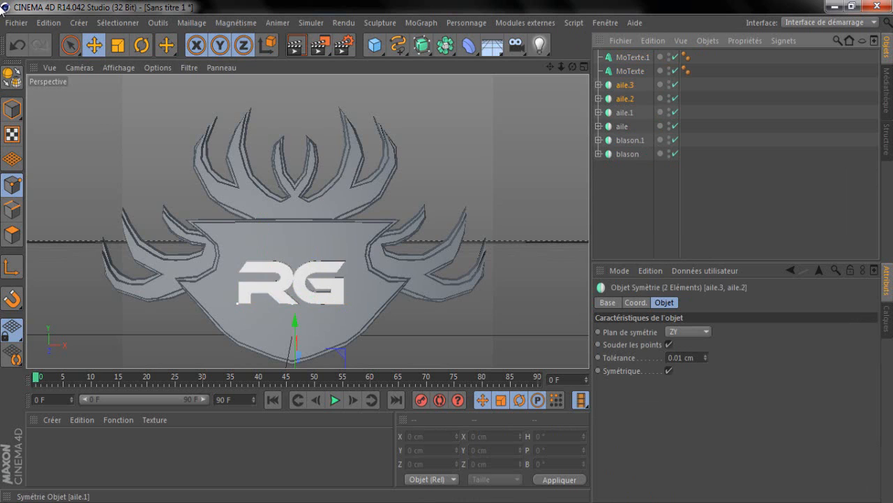
pyautogui.hotkey('ctrl', 'c')
pyautogui.hotkey('ctrl', 'v')
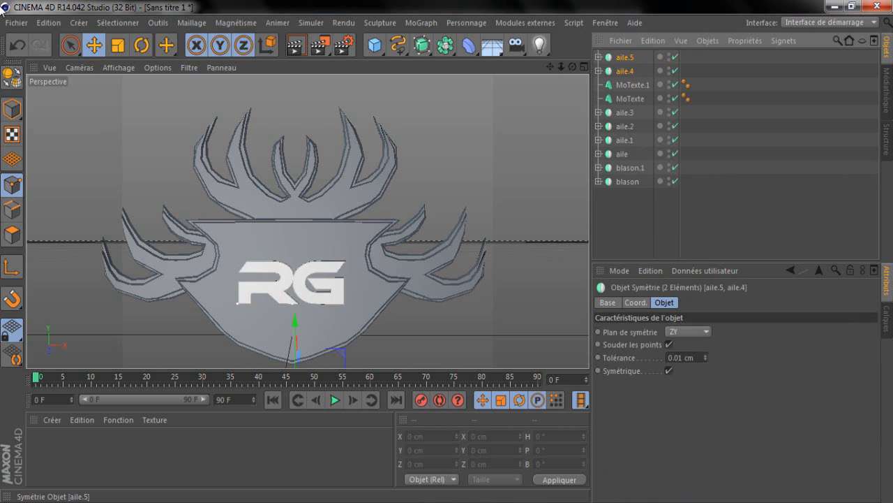
pyautogui.moveTo(624, 58); pyautogui.dragTo(626, 105)
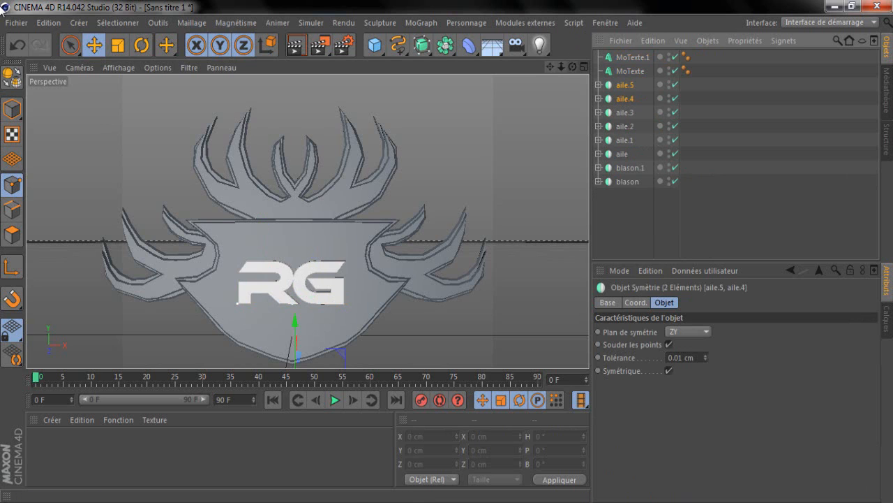
# Step: Lower the duplicated wings aile.4 and aile.5 along the Y axis to the shield's lower tip
pyautogui.moveTo(550, 67); pyautogui.dragTo(556, 1)
pyautogui.moveTo(301, 225); pyautogui.dragTo(301, 297)
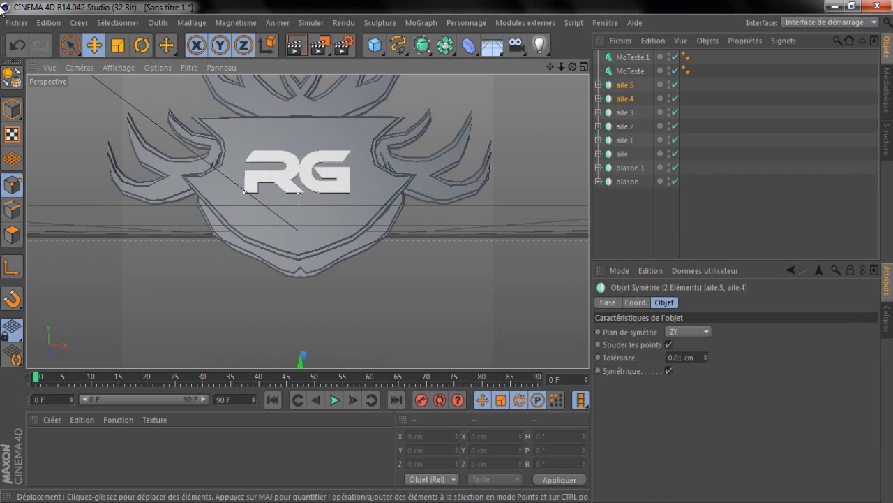
pyautogui.moveTo(550, 67); pyautogui.dragTo(559, 136)
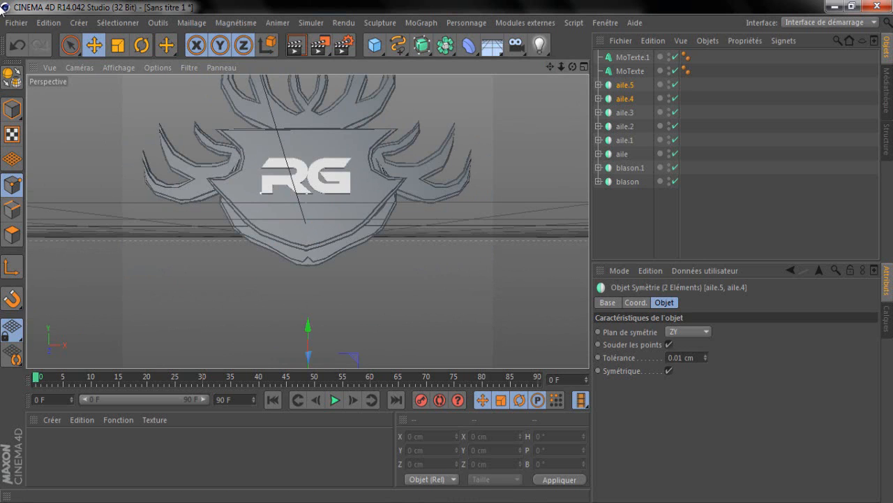
# Step: Lower the aile.5 and aile.4 wing copies together and rotate them upside down beneath the shield
pyautogui.moveTo(307, 328); pyautogui.dragTo(306, 352)
pyautogui.moveTo(550, 67); pyautogui.dragTo(544, 123)
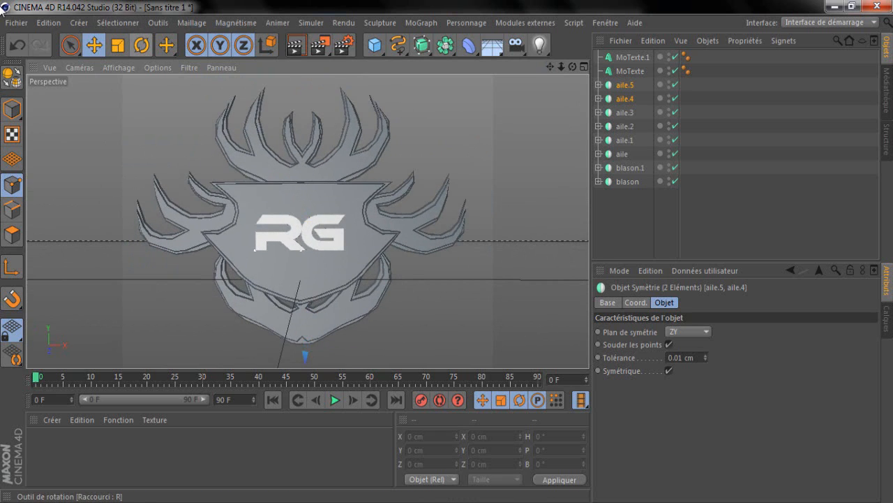
pyautogui.click(141, 45)
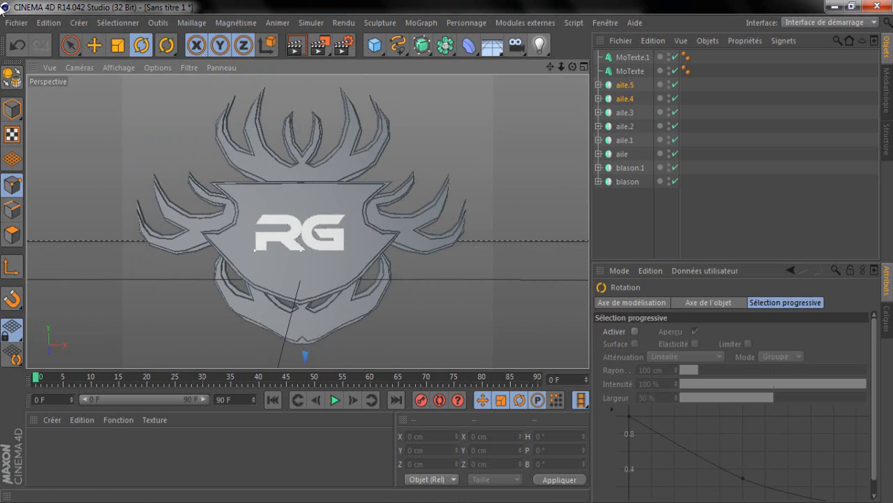
pyautogui.moveTo(550, 67); pyautogui.dragTo(561, 0)
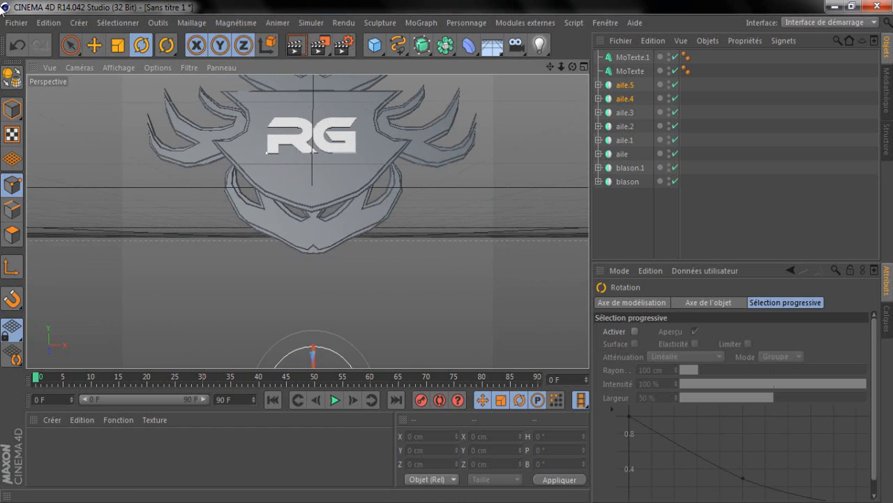
pyautogui.moveTo(331, 350); pyautogui.dragTo(439, 395)
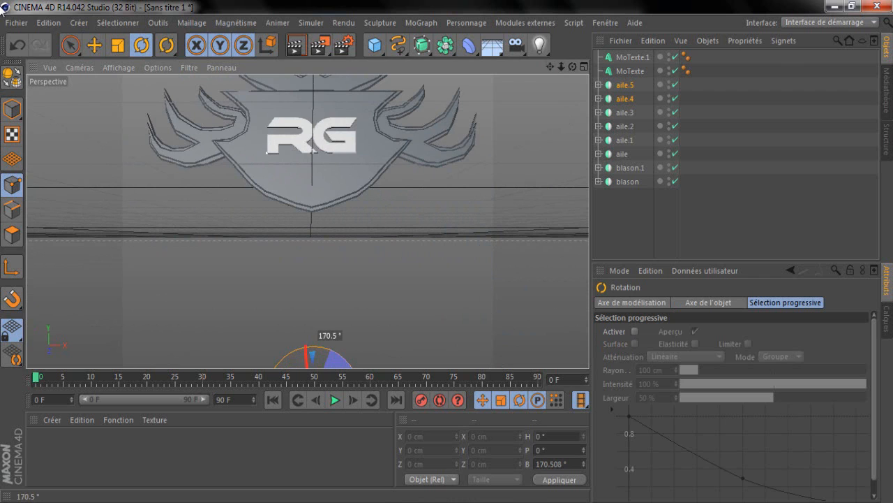
pyautogui.moveTo(1, 6); pyautogui.dragTo(1, 5)
pyautogui.click(698, 222)
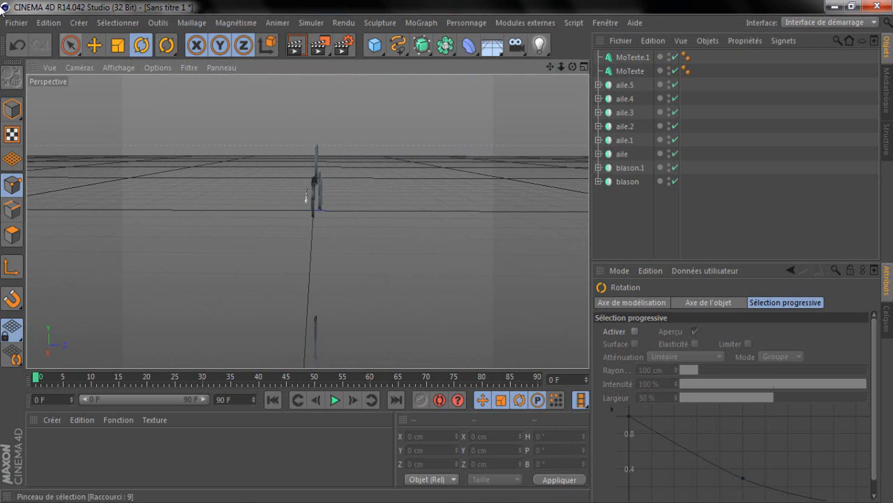
# Step: Raise the flipped aile.5 and aile.4 wings together from below to the level of the shield
pyautogui.press('e')
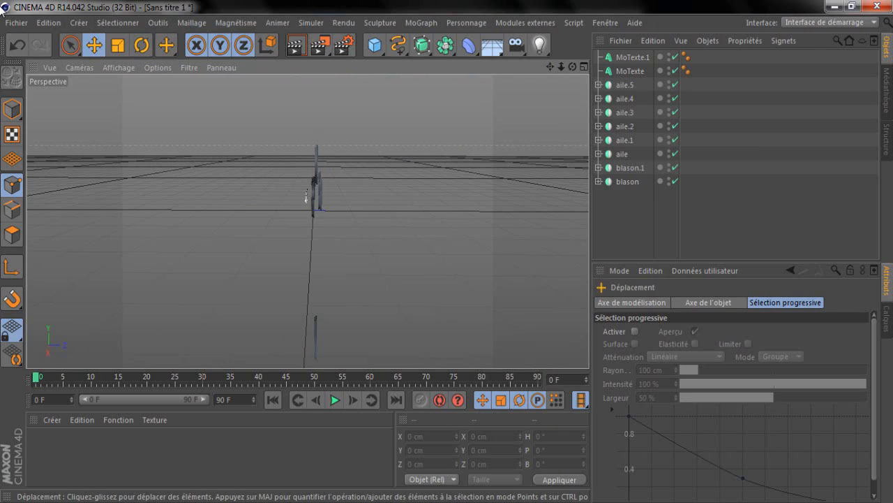
pyautogui.click(625, 85)
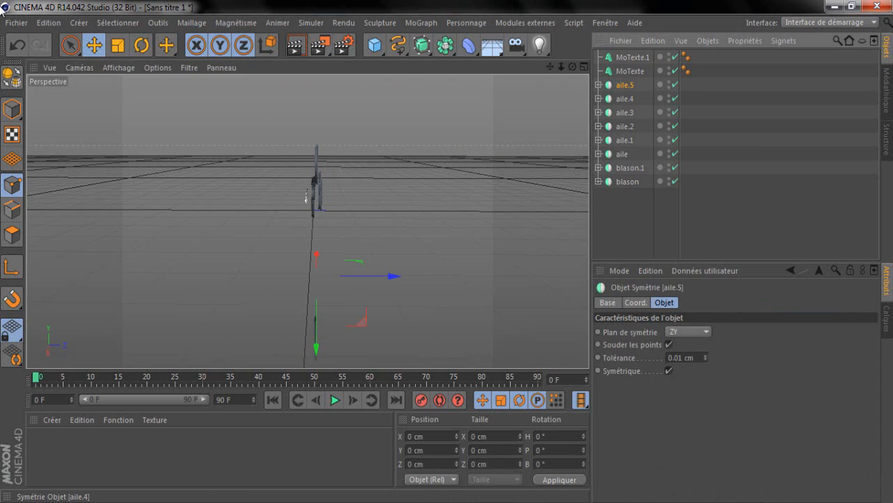
pyautogui.keyDown('ctrl'); pyautogui.click(625, 99); pyautogui.keyUp('ctrl')
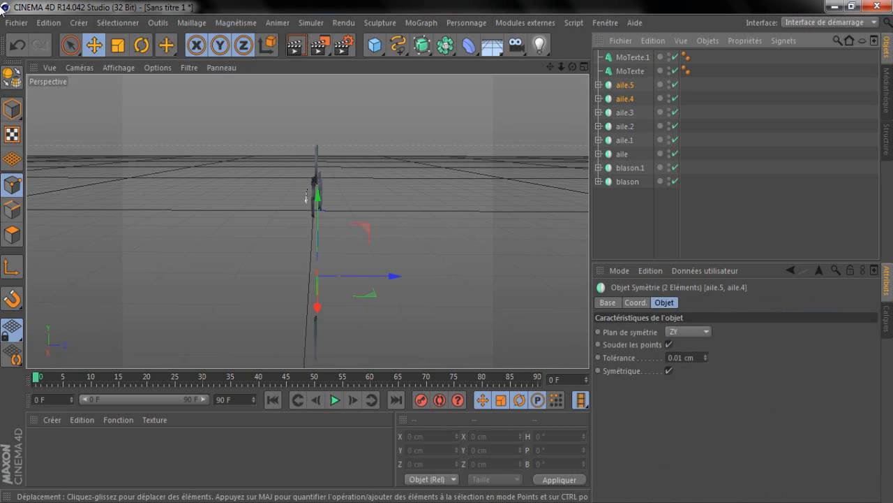
pyautogui.moveTo(317, 276); pyautogui.dragTo(305, 146)
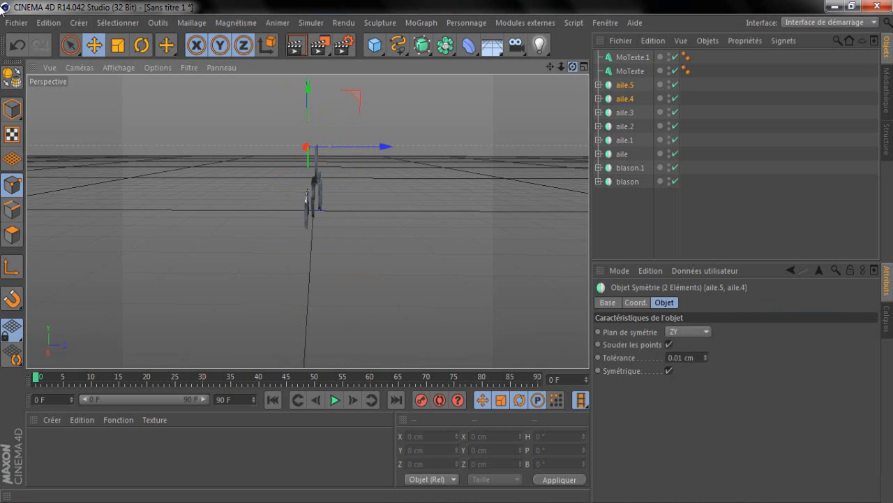
# Step: Center the flipped wings horizontally on the shield and adjust their height so the tips protrude from its lower edge
pyautogui.moveTo(572, 67); pyautogui.dragTo(694, 61)
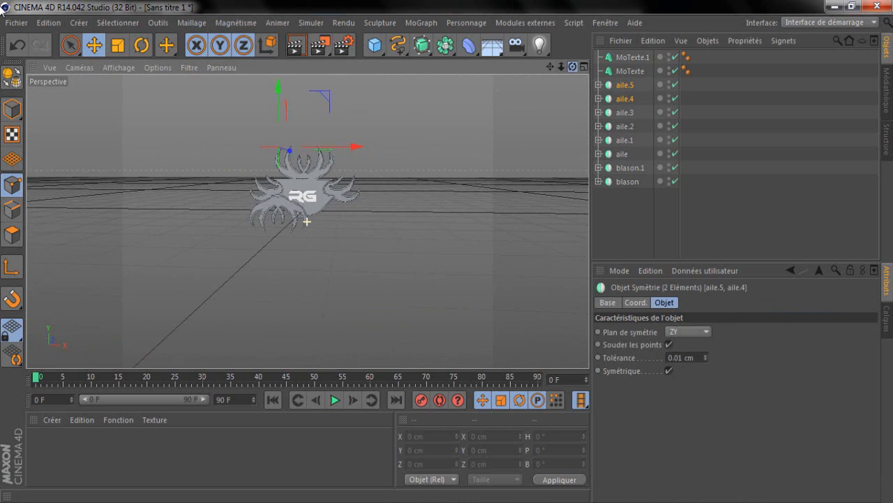
pyautogui.moveTo(561, 67); pyautogui.dragTo(670, 67)
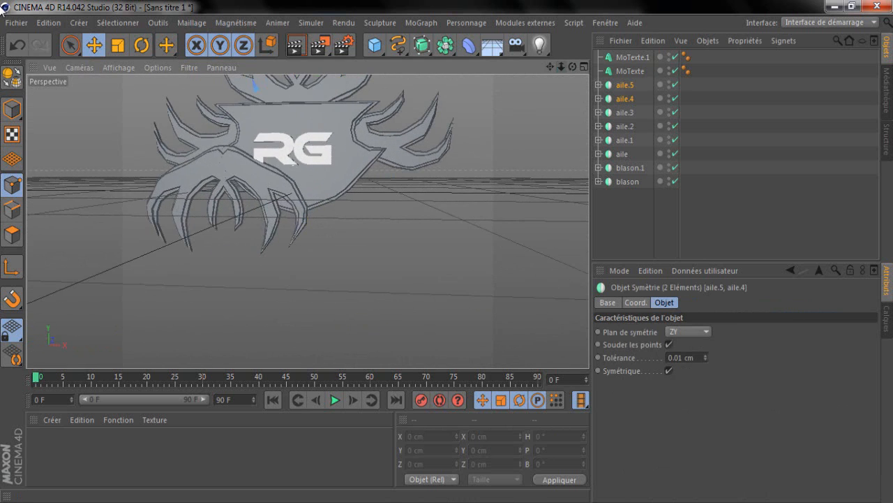
pyautogui.moveTo(550, 67); pyautogui.dragTo(551, 142)
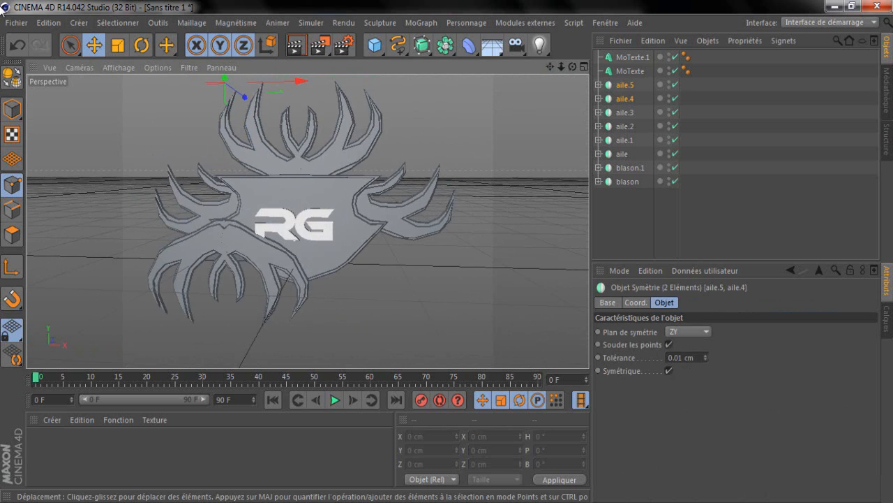
pyautogui.moveTo(301, 81); pyautogui.dragTo(369, 79)
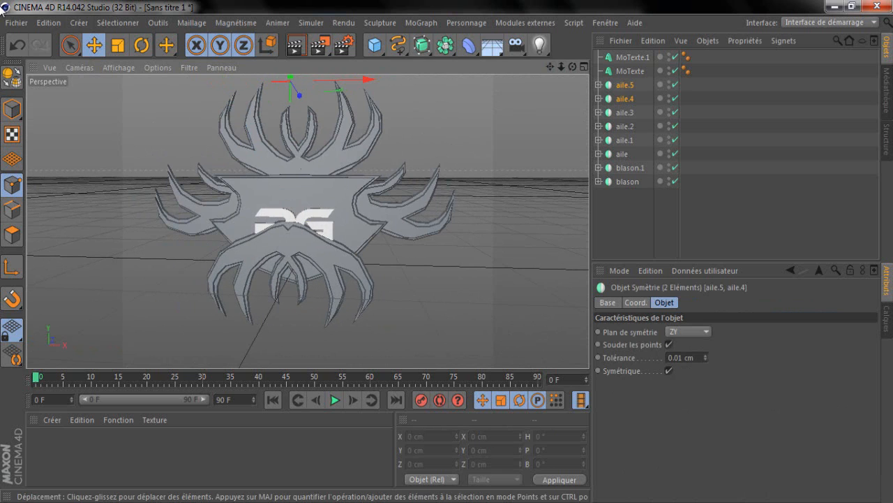
pyautogui.moveTo(291, 77); pyautogui.dragTo(305, 149)
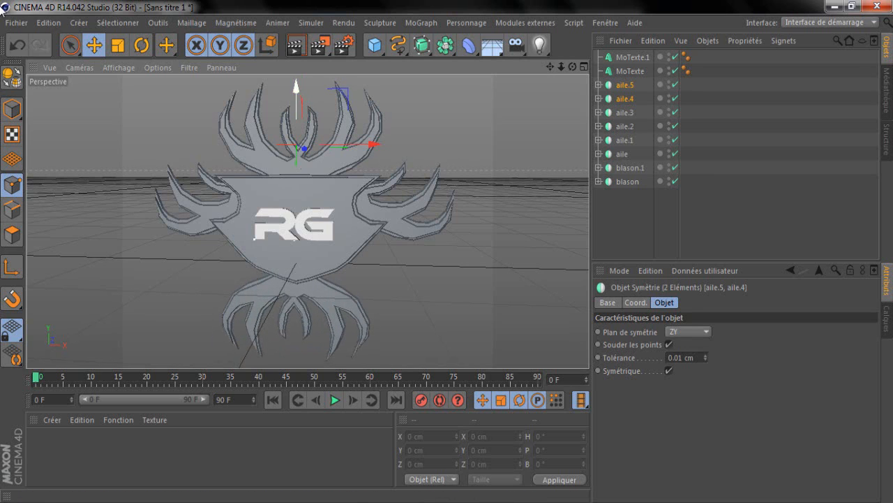
pyautogui.moveTo(296, 89); pyautogui.dragTo(296, 55)
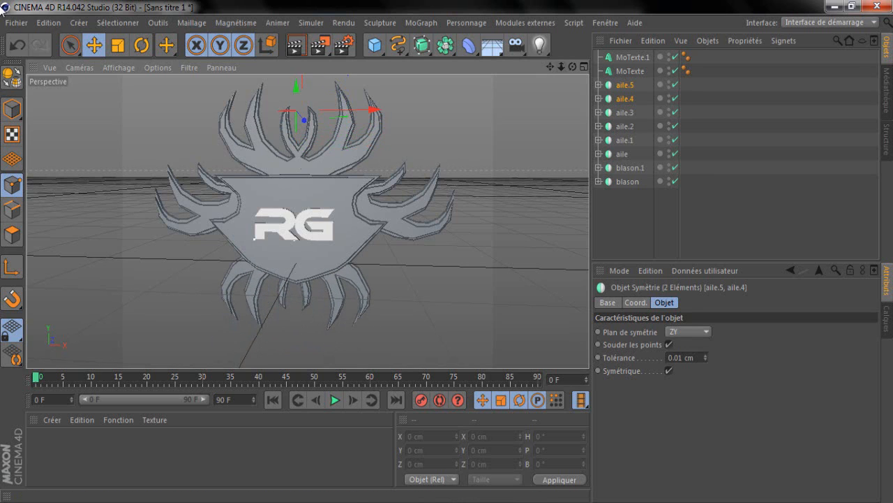
pyautogui.moveTo(572, 67)
pyautogui.mouseDown()
pyautogui.moveTo(591, 70)
pyautogui.moveTo(481, 61)
pyautogui.moveTo(412, 42)
pyautogui.moveTo(551, 82)
pyautogui.moveTo(567, 61)
pyautogui.moveTo(586, 82)
pyautogui.moveTo(581, 71)
pyautogui.mouseUp()
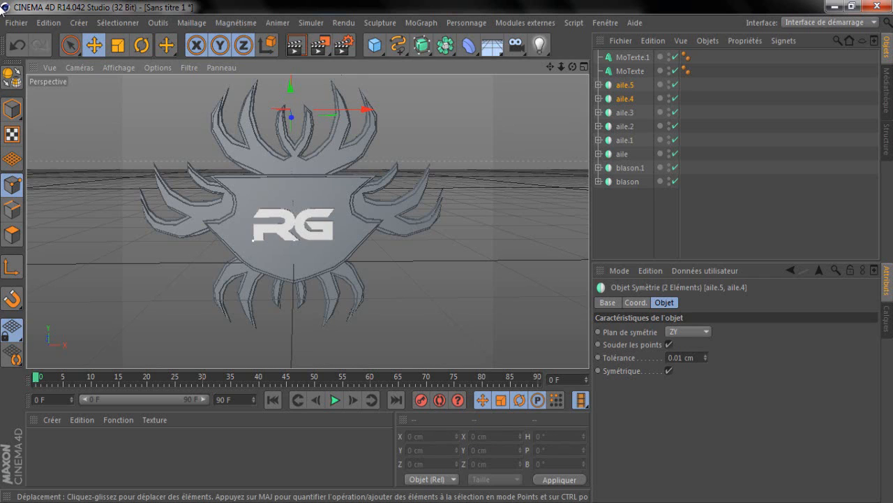
pyautogui.moveTo(550, 67); pyautogui.dragTo(561, 69)
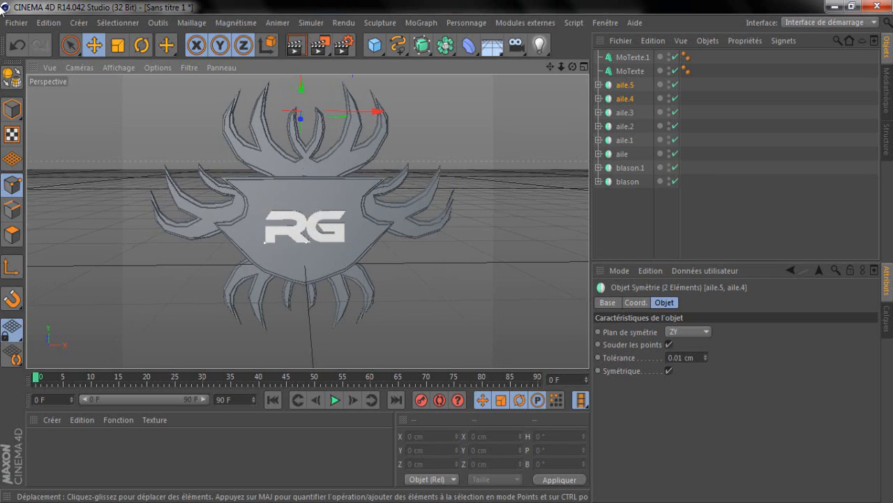
# Step: Create three new default materials and clear the object selection
pyautogui.click(175, 454)
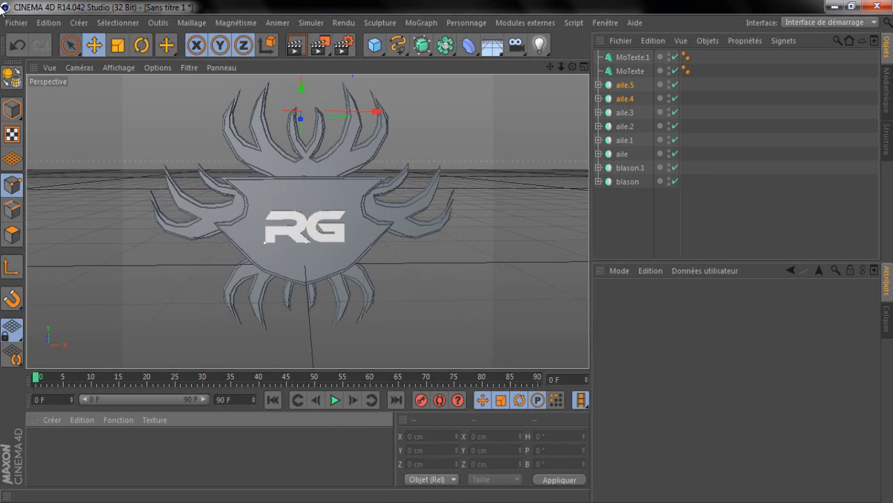
pyautogui.doubleClick(175, 454)
pyautogui.doubleClick(175, 453)
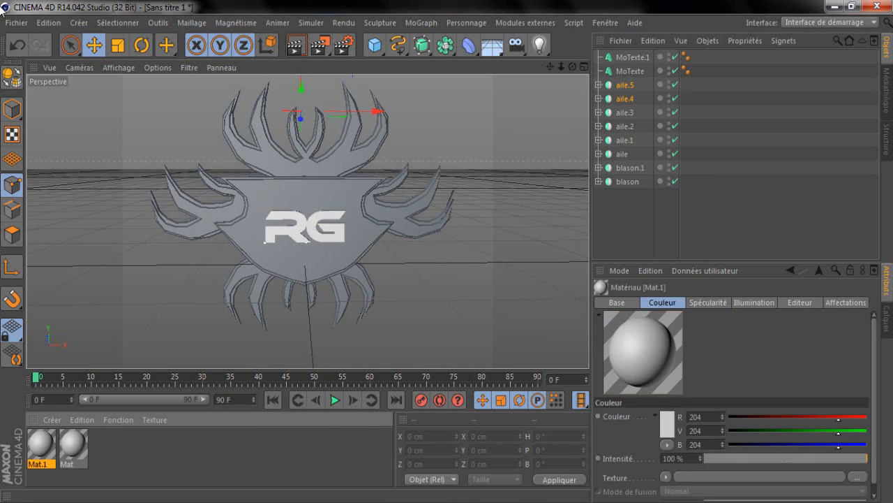
pyautogui.doubleClick(174, 454)
pyautogui.click(631, 220)
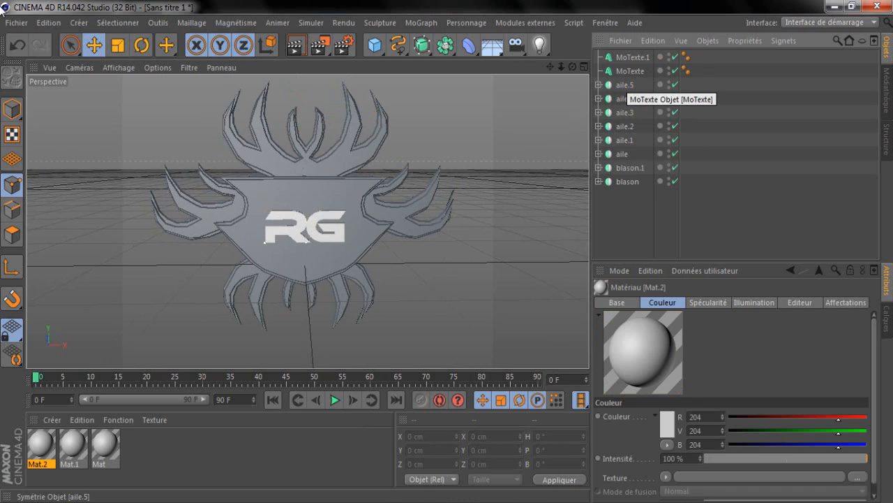
# Step: Duplicate the G and R text objects, and move the G copy along X to just beyond the original G
pyautogui.click(631, 71)
pyautogui.click(631, 58)
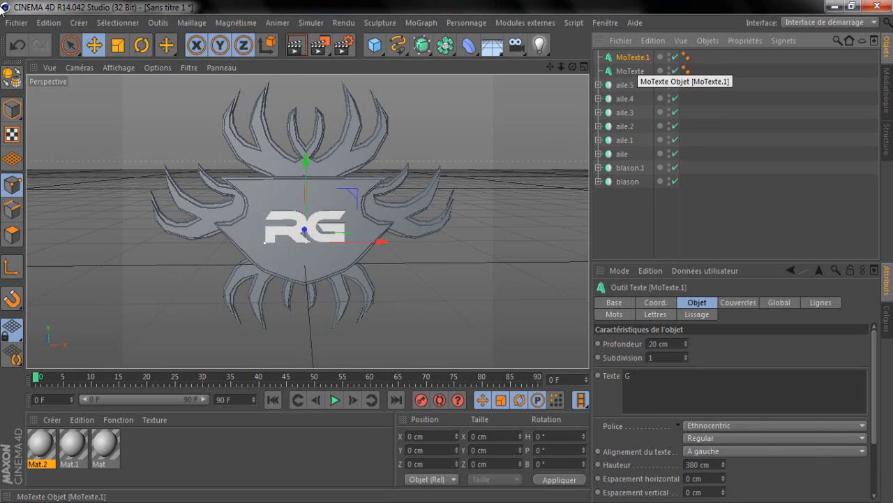
pyautogui.hotkey('ctrl', 'c')
pyautogui.hotkey('ctrl', 'v')
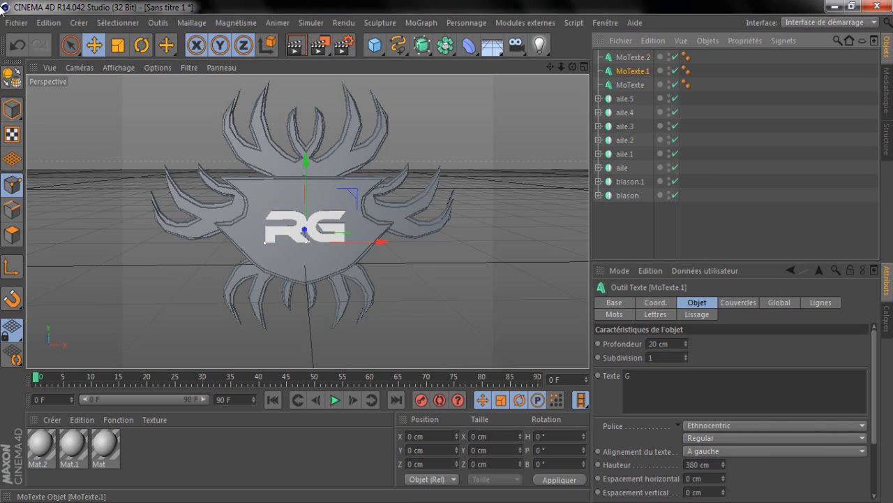
pyautogui.click(630, 85)
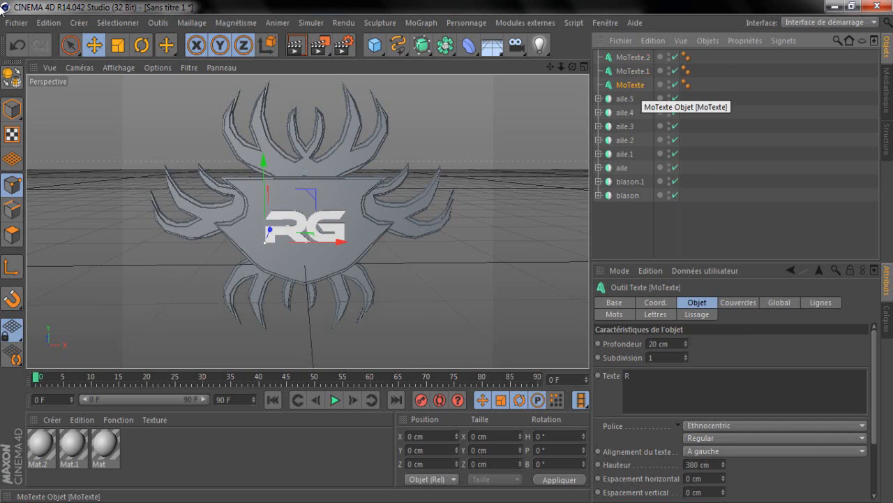
pyautogui.hotkey('ctrl', 'c')
pyautogui.hotkey('ctrl', 'v')
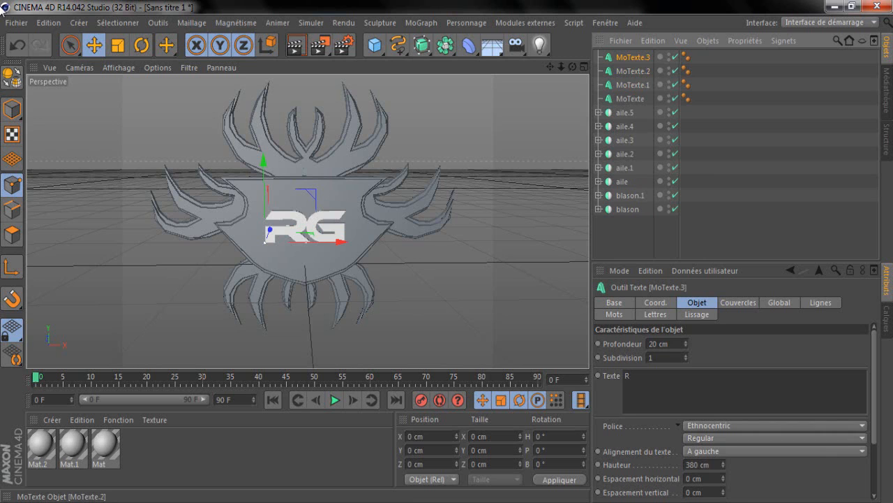
pyautogui.click(633, 71)
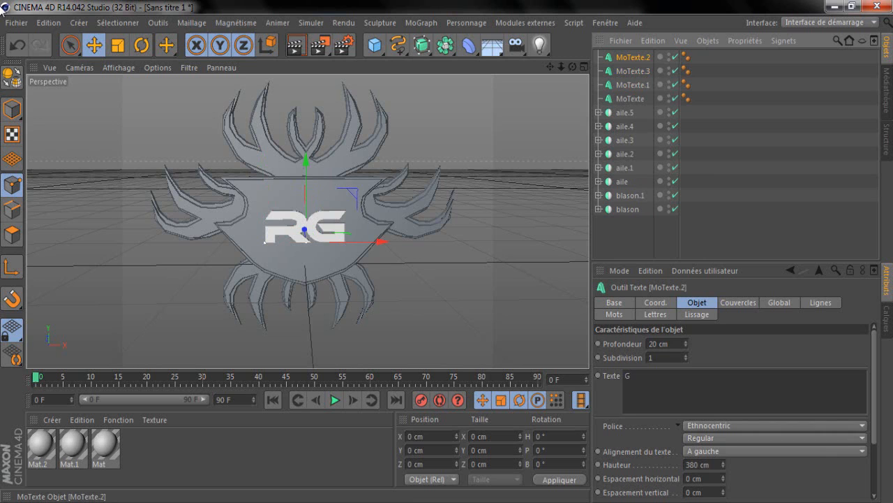
pyautogui.moveTo(381, 242); pyautogui.dragTo(417, 241)
# Step: Try shifting the R copy along X away from the original R, and undo the moves
pyautogui.click(633, 71)
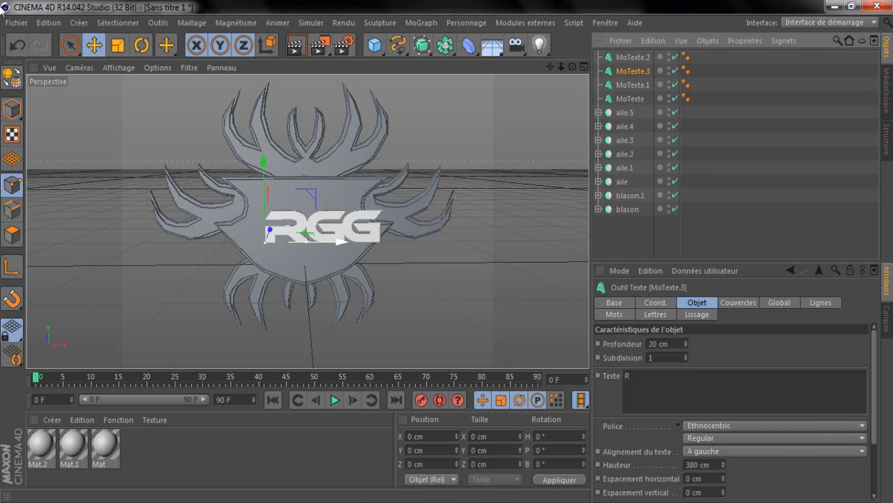
pyautogui.moveTo(340, 241); pyautogui.dragTo(300, 242)
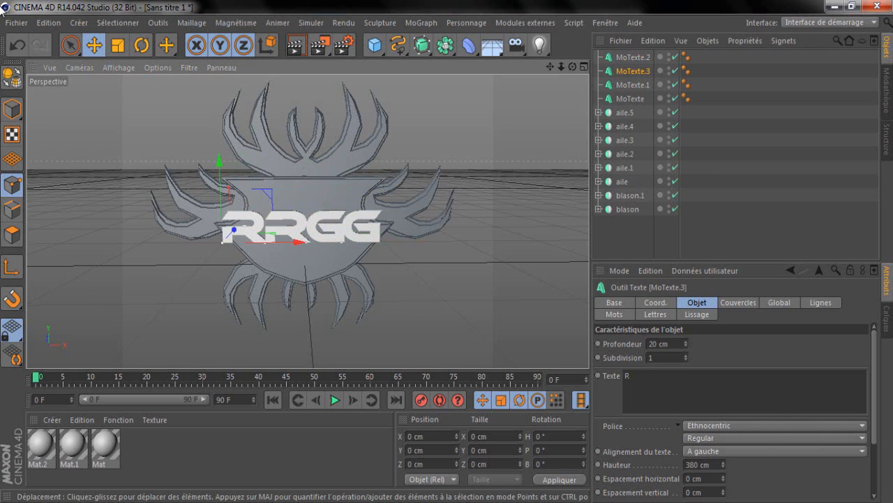
pyautogui.moveTo(572, 67)
pyautogui.mouseDown()
pyautogui.moveTo(446, 66)
pyautogui.moveTo(572, 68)
pyautogui.mouseUp()
pyautogui.moveTo(299, 242); pyautogui.dragTo(338, 242)
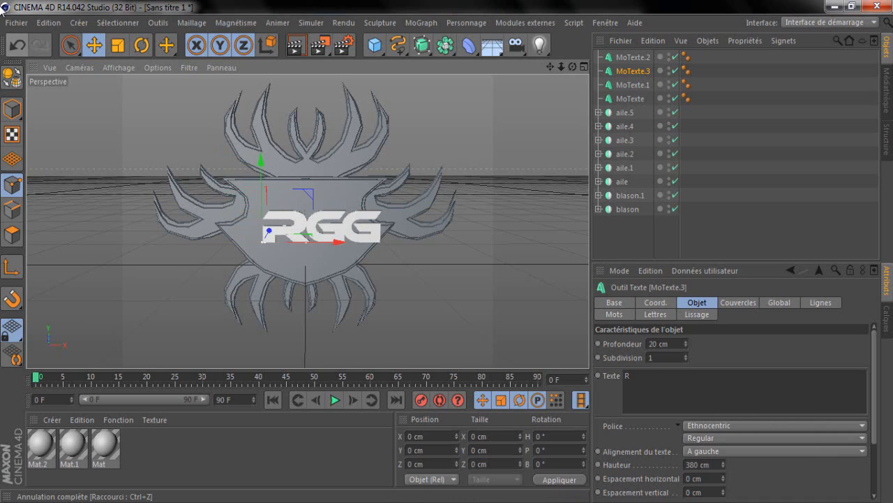
pyautogui.click(17, 46)
pyautogui.click(17, 45)
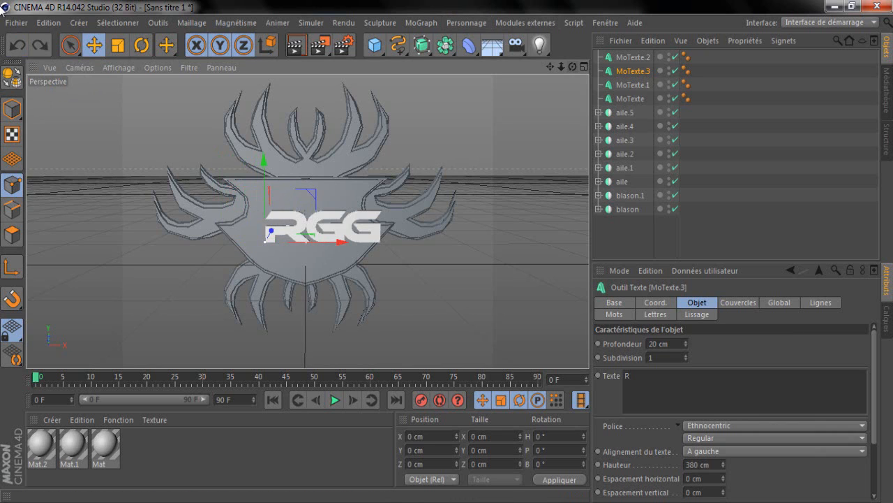
# Step: Nudge the R copy slightly along the Z axis toward the shield, behind the original letter
pyautogui.moveTo(572, 67); pyautogui.dragTo(401, 105)
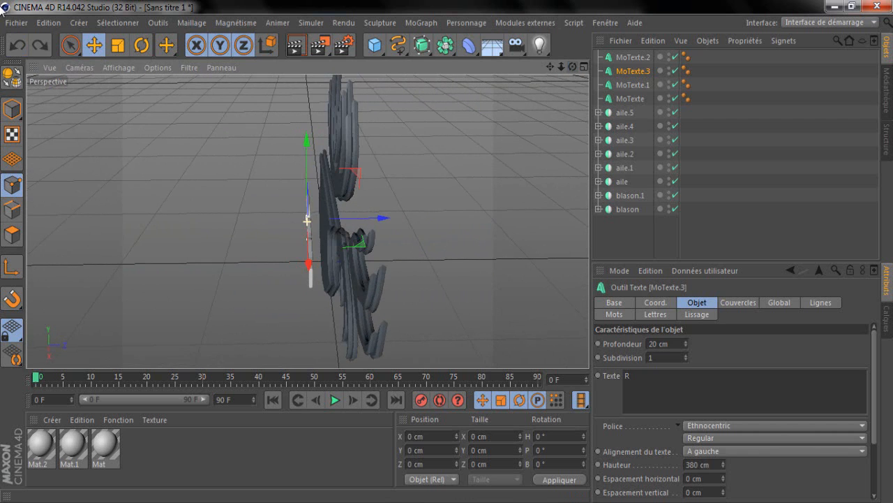
pyautogui.moveTo(381, 218); pyautogui.dragTo(384, 218)
pyautogui.keyDown('alt'); pyautogui.moveTo(185, 244); pyautogui.dragTo(300, 206); pyautogui.keyUp('alt')
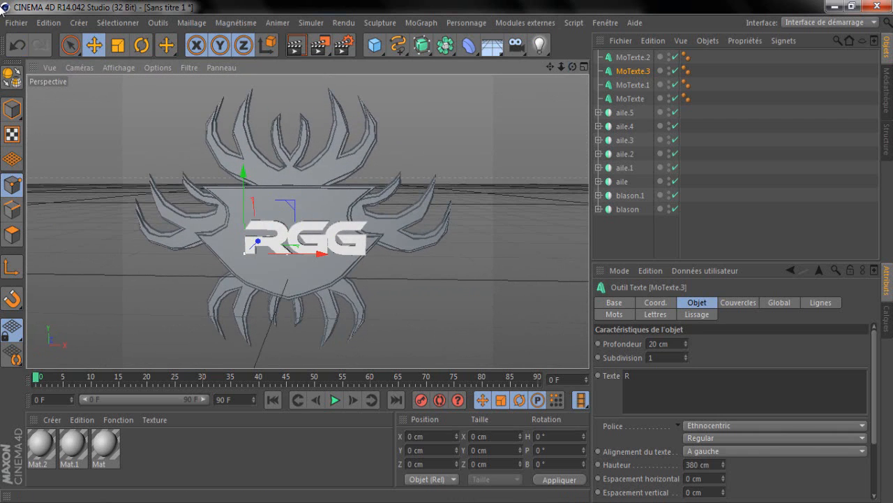
# Step: Set the R copy's extrusion depth to 17 cm and its text height to 386 cm
pyautogui.moveTo(686, 343)
pyautogui.mouseDown()
pyautogui.moveTo(686, 499)
pyautogui.moveTo(686, 352)
pyautogui.mouseUp()
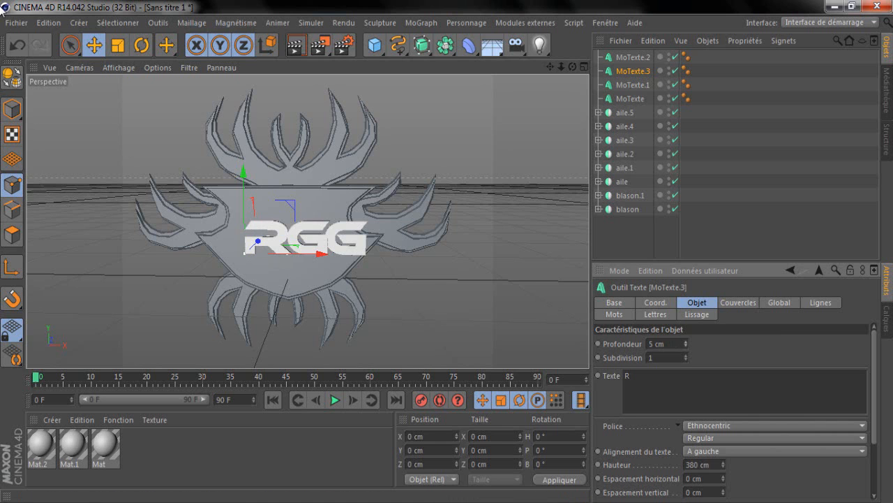
pyautogui.moveTo(686, 342); pyautogui.dragTo(686, 335)
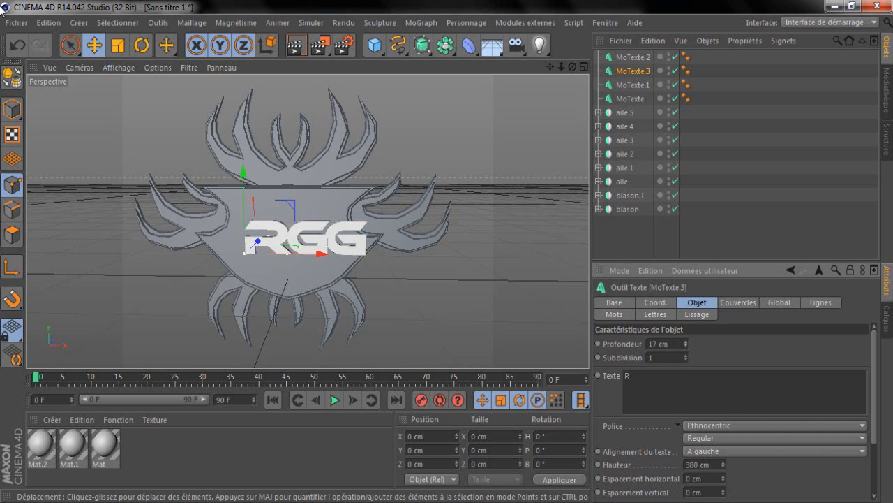
pyautogui.moveTo(572, 67)
pyautogui.mouseDown()
pyautogui.moveTo(574, 78)
pyautogui.moveTo(527, 80)
pyautogui.moveTo(568, 79)
pyautogui.mouseUp()
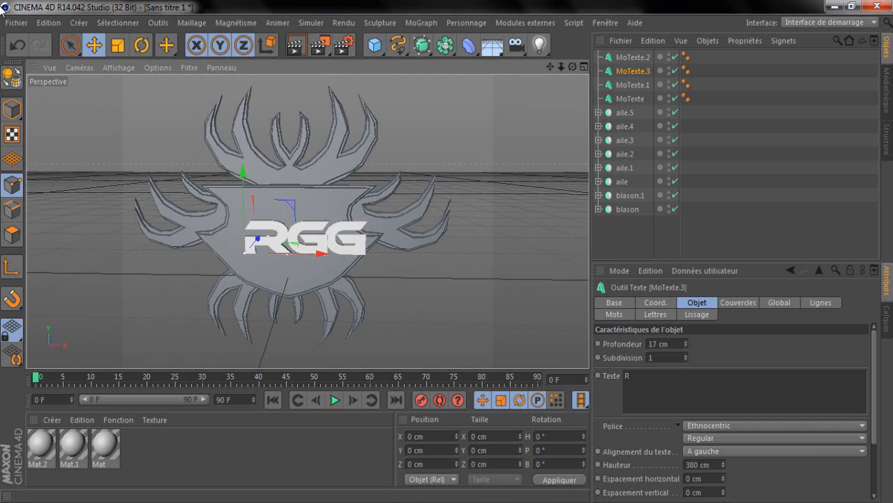
pyautogui.moveTo(723, 464); pyautogui.dragTo(724, 463)
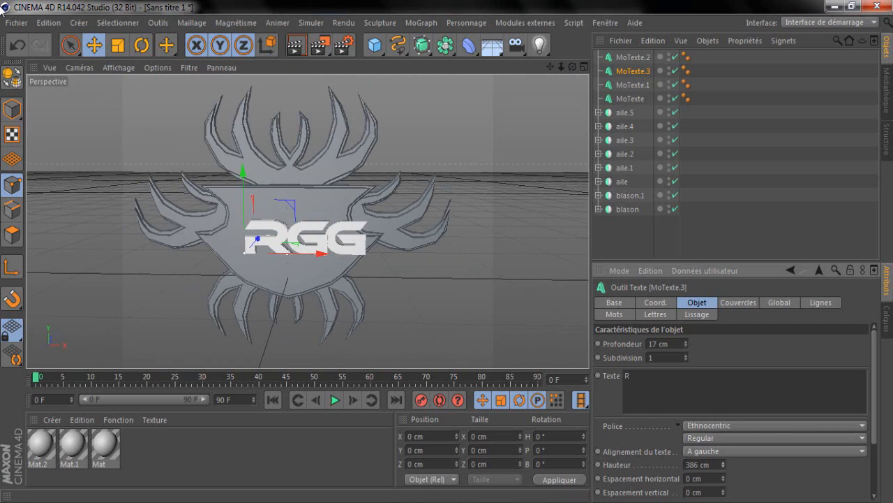
# Step: Bevel the R copy's caps with 5 steps and 8 cm radius at the start, 6 steps and 10 cm at the end
pyautogui.click(739, 302)
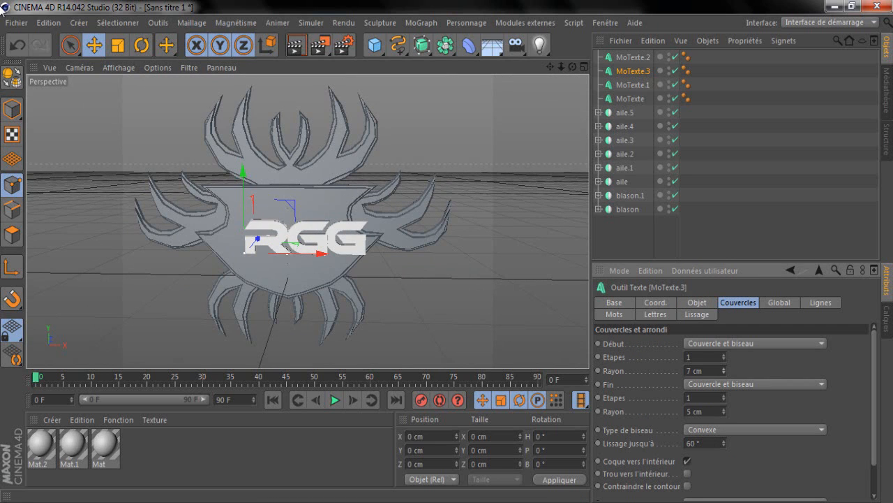
pyautogui.click(724, 368)
pyautogui.moveTo(724, 357); pyautogui.dragTo(724, 355)
pyautogui.moveTo(724, 410); pyautogui.dragTo(723, 407)
pyautogui.click(733, 237)
pyautogui.moveTo(572, 66)
pyautogui.mouseDown()
pyautogui.moveTo(614, 87)
pyautogui.moveTo(586, 84)
pyautogui.moveTo(574, 55)
pyautogui.moveTo(569, 67)
pyautogui.mouseUp()
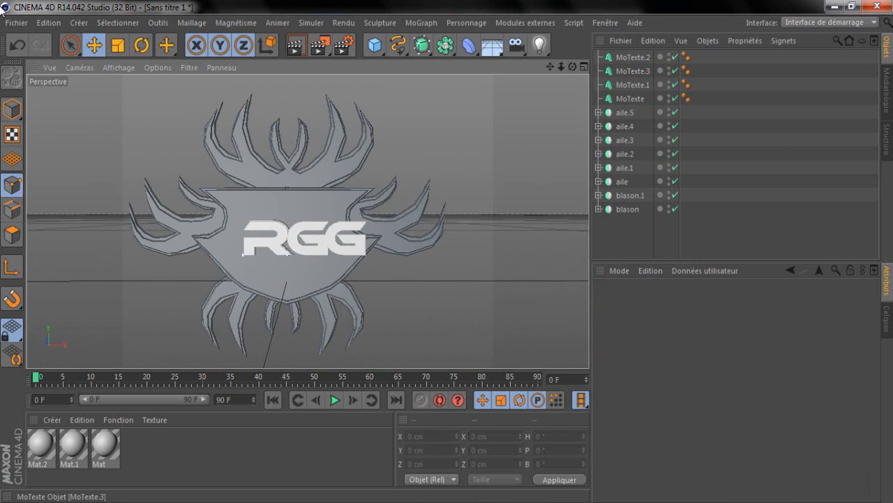
# Step: Move the G copy back along the X axis until it lines up with the original G
pyautogui.click(632, 71)
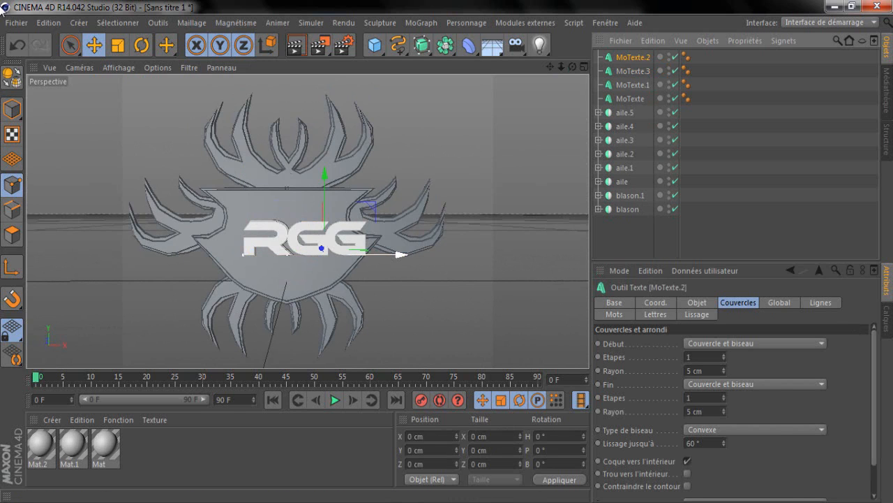
pyautogui.hotkey('ctrl', 'z')
pyautogui.click(16, 46)
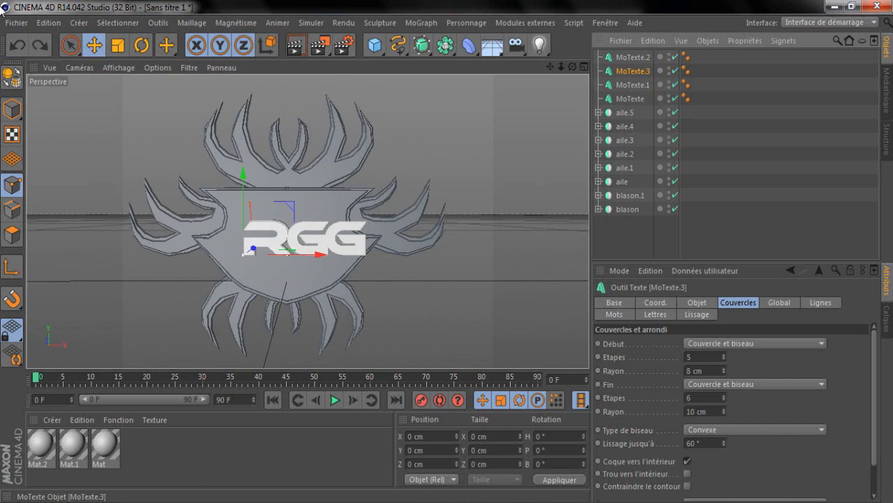
pyautogui.hotkey('ctrl', 'z')
pyautogui.moveTo(399, 255); pyautogui.dragTo(361, 254)
# Step: Nudge the G copy along the Z axis toward the shield so it sits just behind the original G
pyautogui.moveTo(573, 67); pyautogui.dragTo(440, 112)
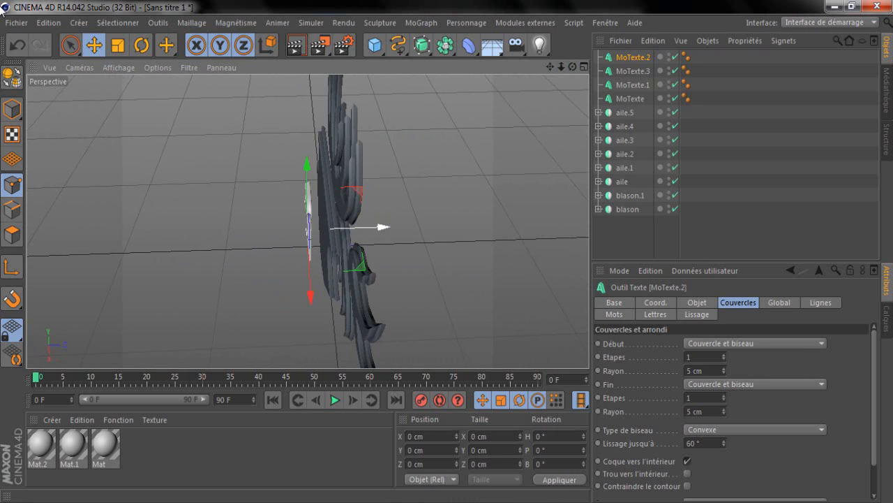
pyautogui.moveTo(377, 227); pyautogui.dragTo(381, 227)
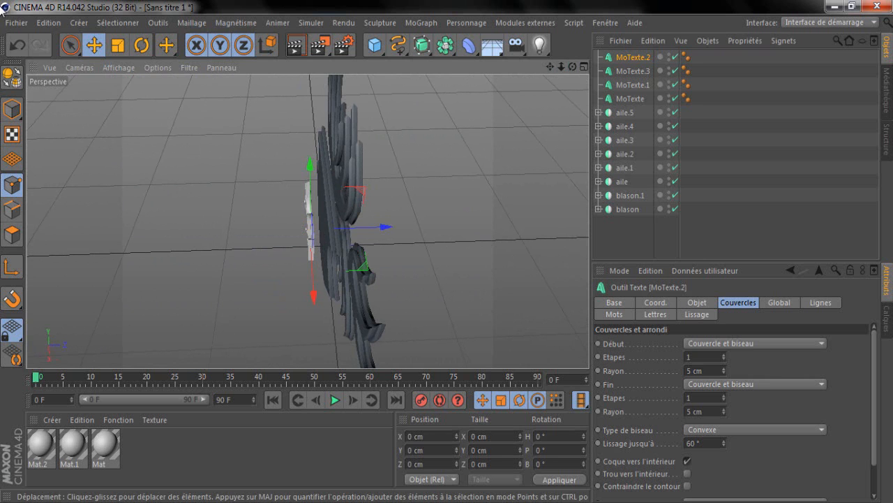
pyautogui.moveTo(573, 67)
pyautogui.mouseDown()
pyautogui.moveTo(633, 68)
pyautogui.moveTo(704, 44)
pyautogui.moveTo(581, 83)
pyautogui.moveTo(566, 72)
pyautogui.moveTo(670, 67)
pyautogui.moveTo(647, 74)
pyautogui.moveTo(574, 78)
pyautogui.mouseUp()
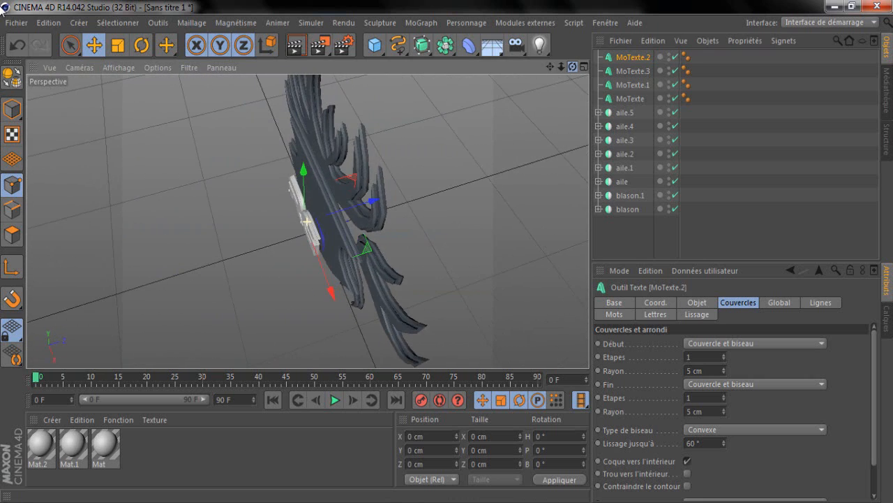
pyautogui.moveTo(374, 201); pyautogui.dragTo(373, 202)
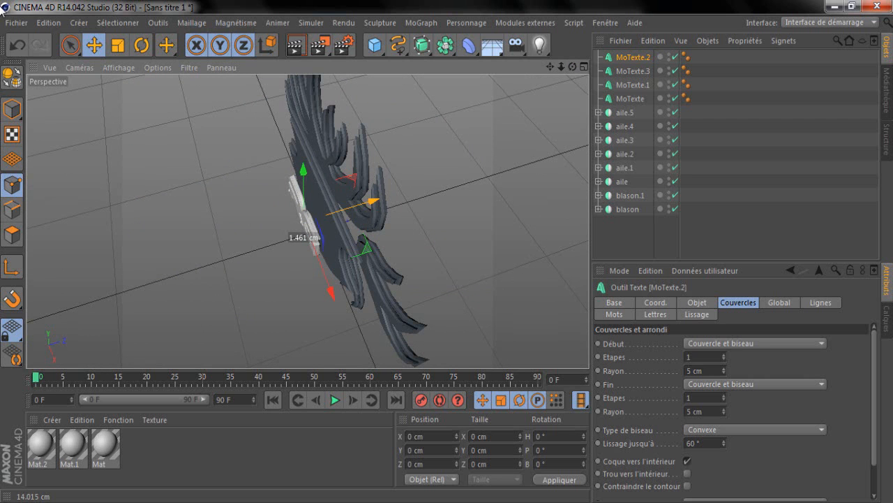
pyautogui.moveTo(572, 67); pyautogui.dragTo(657, 35)
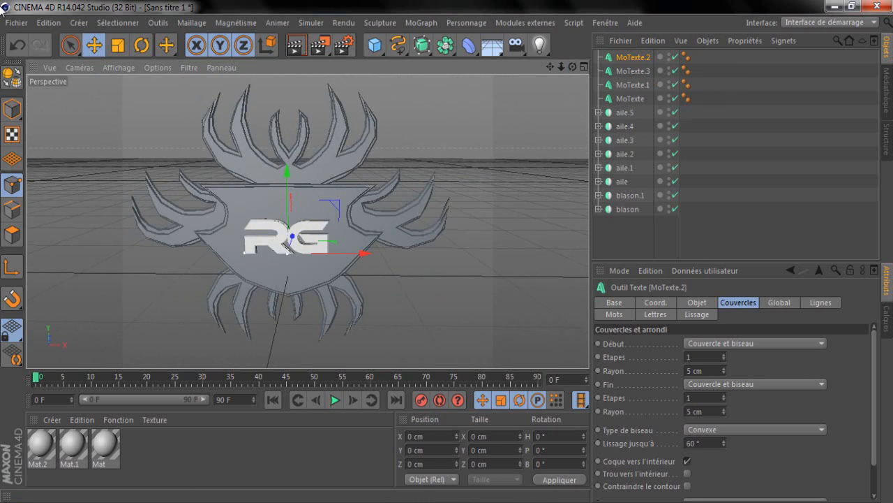
# Step: Set the G copy's start cap to 5 steps with an 8 cm radius, and its end cap to 5 steps
pyautogui.moveTo(723, 371); pyautogui.dragTo(724, 369)
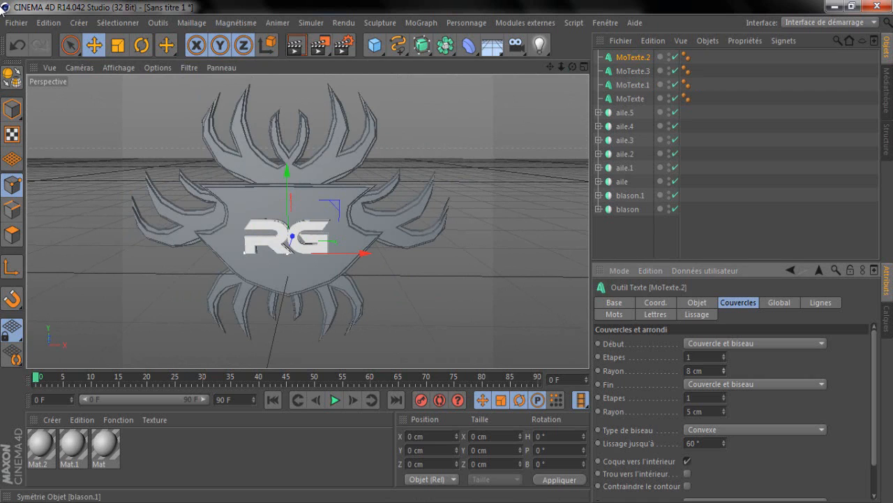
pyautogui.click(633, 71)
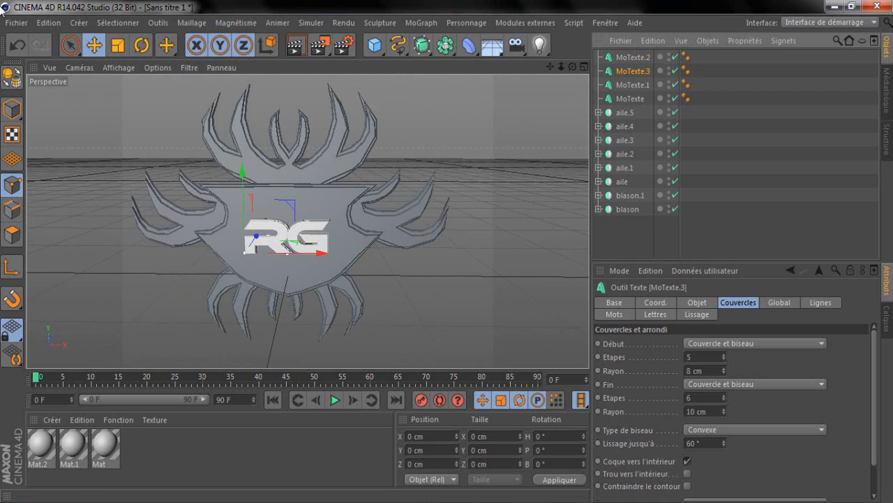
pyautogui.click(692, 357)
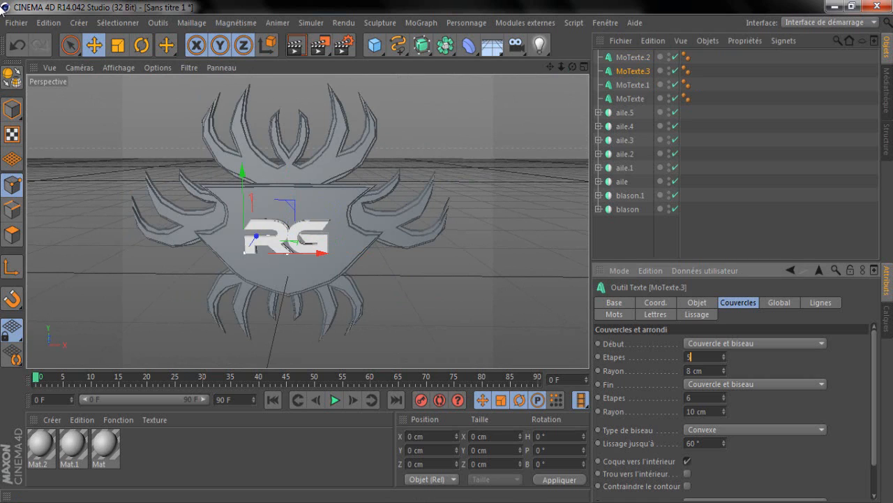
pyautogui.click(633, 58)
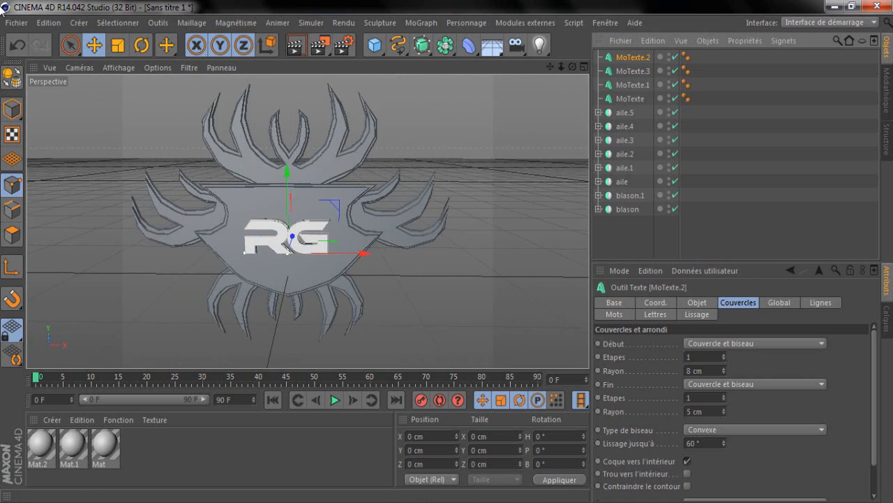
pyautogui.click(724, 355)
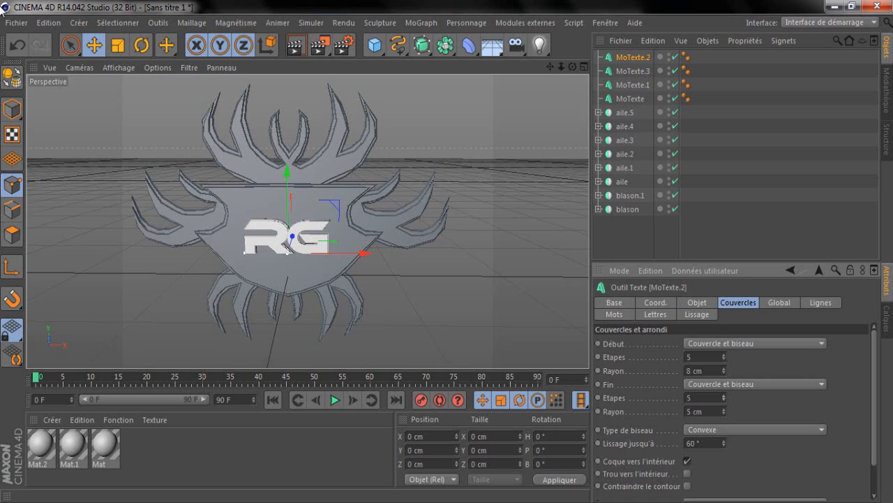
# Step: Change the G copy's end cap to 6 steps and raise its end radius to match the R copy
pyautogui.click(633, 71)
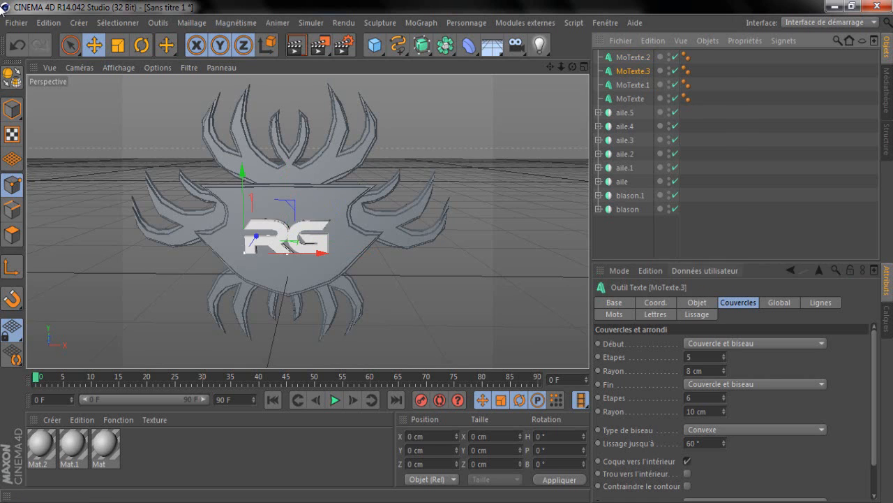
pyautogui.click(633, 58)
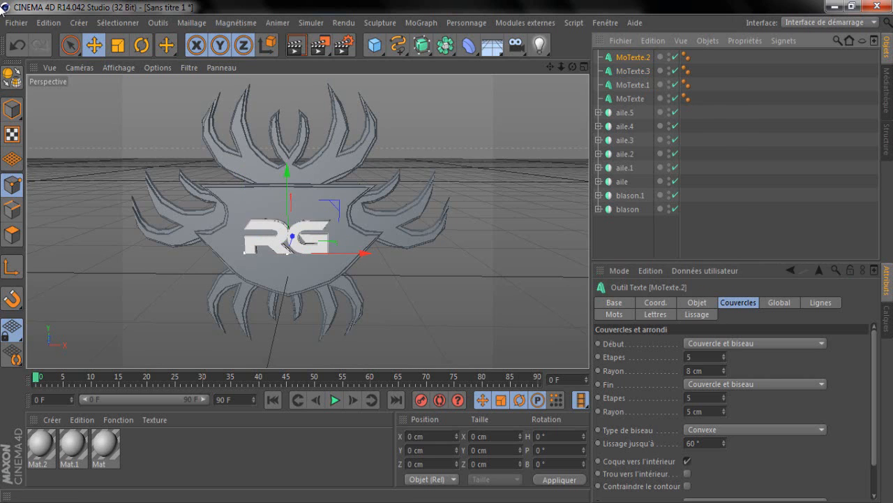
pyautogui.click(724, 396)
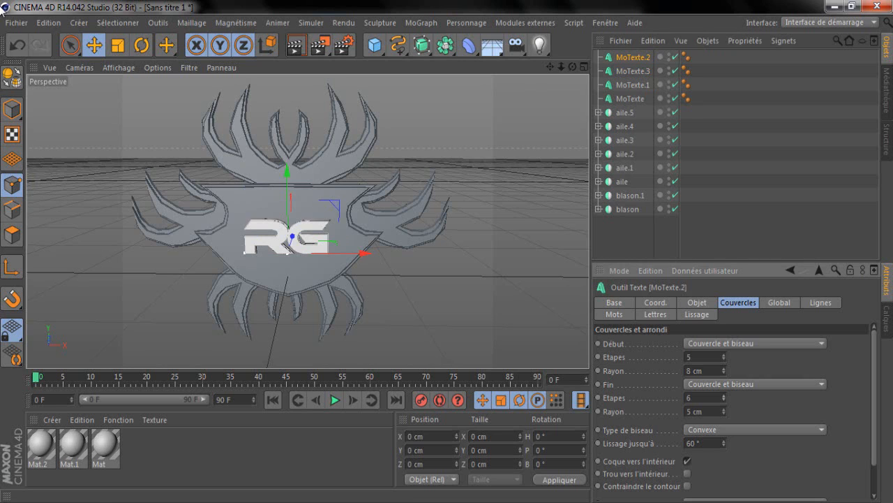
pyautogui.moveTo(723, 411); pyautogui.dragTo(724, 404)
pyautogui.click(635, 236)
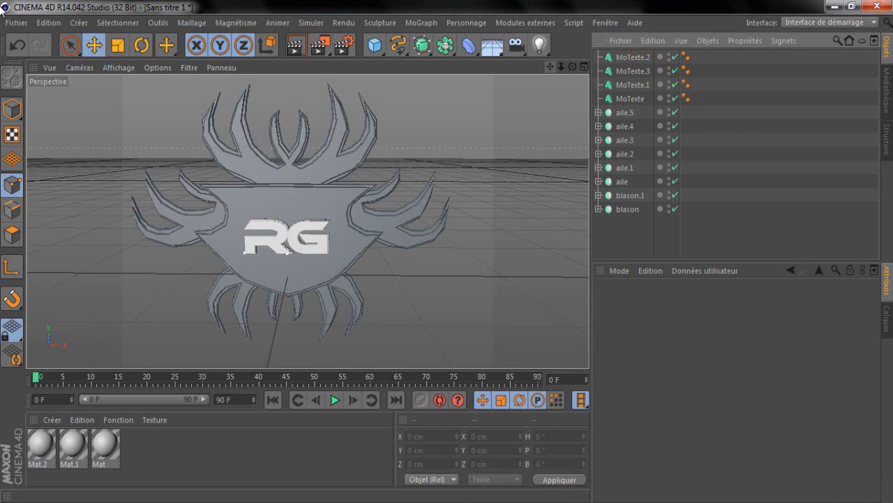
# Step: Load a Dégradé (gradient) texture into the colour channel of the material Mat and show its gradient settings
pyautogui.moveTo(550, 67); pyautogui.dragTo(568, 64)
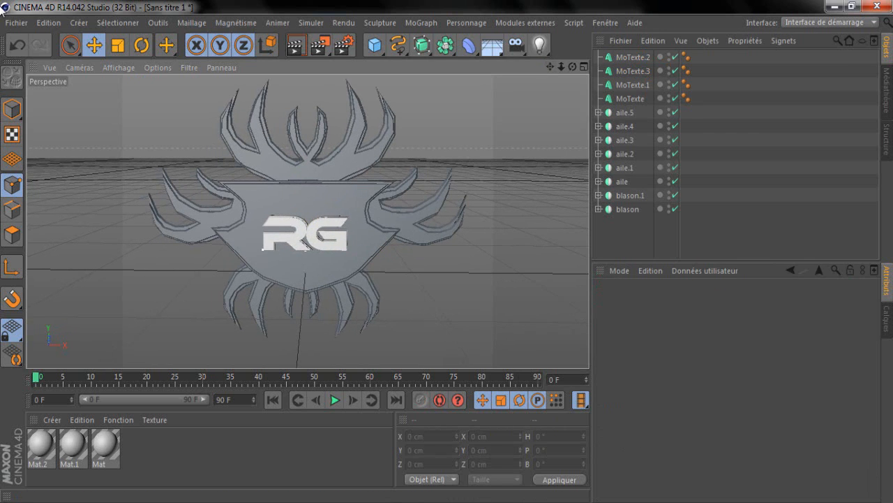
pyautogui.doubleClick(104, 446)
pyautogui.moveTo(314, 113); pyautogui.dragTo(589, 22)
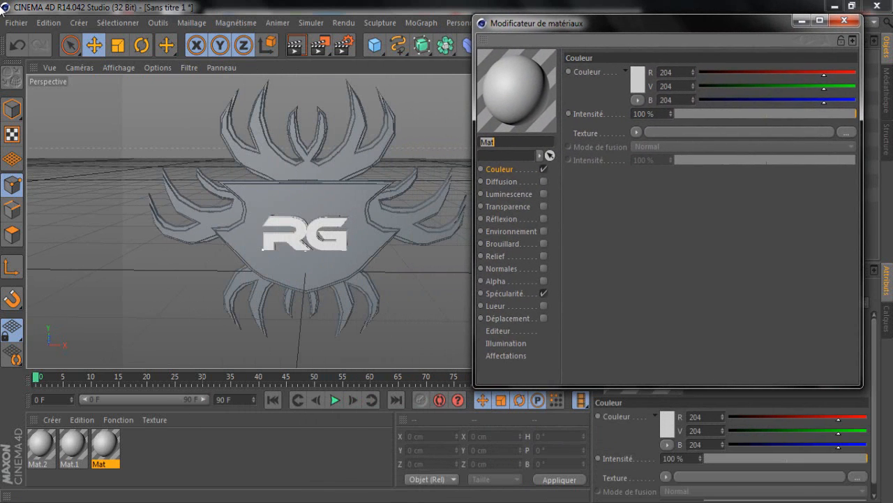
pyautogui.click(638, 79)
pyautogui.click(726, 7)
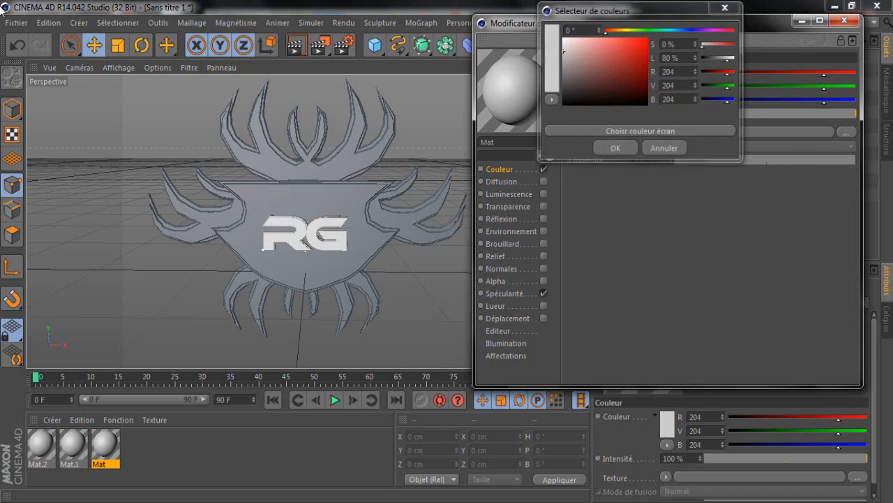
pyautogui.click(637, 132)
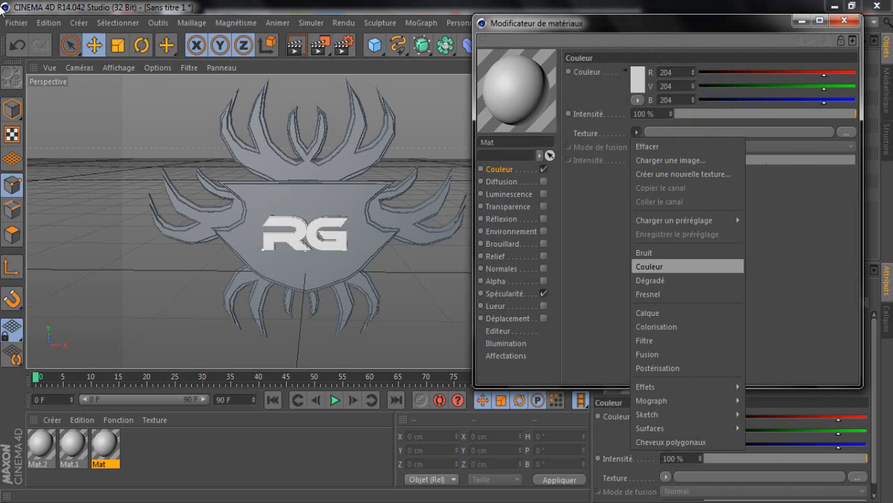
pyautogui.click(645, 282)
pyautogui.click(646, 159)
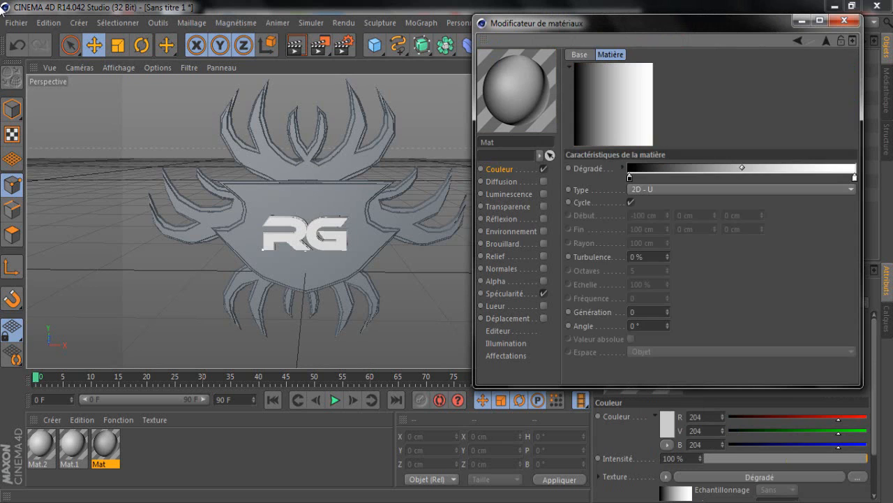
# Step: Recolour the gradient's white end to saturated bright blue and shift the midpoint toward the black end
pyautogui.doubleClick(854, 177)
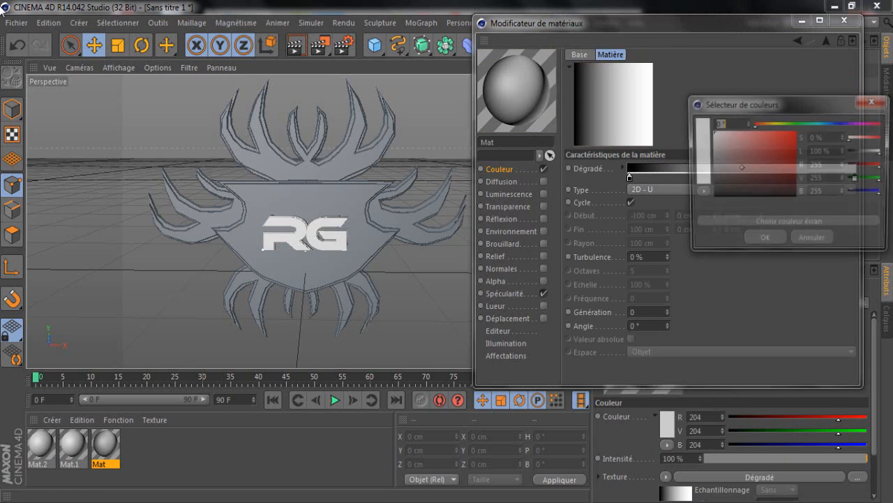
pyautogui.click(837, 124)
pyautogui.moveTo(779, 148)
pyautogui.mouseDown()
pyautogui.moveTo(827, 124)
pyautogui.moveTo(796, 131)
pyautogui.mouseUp()
pyautogui.click(764, 242)
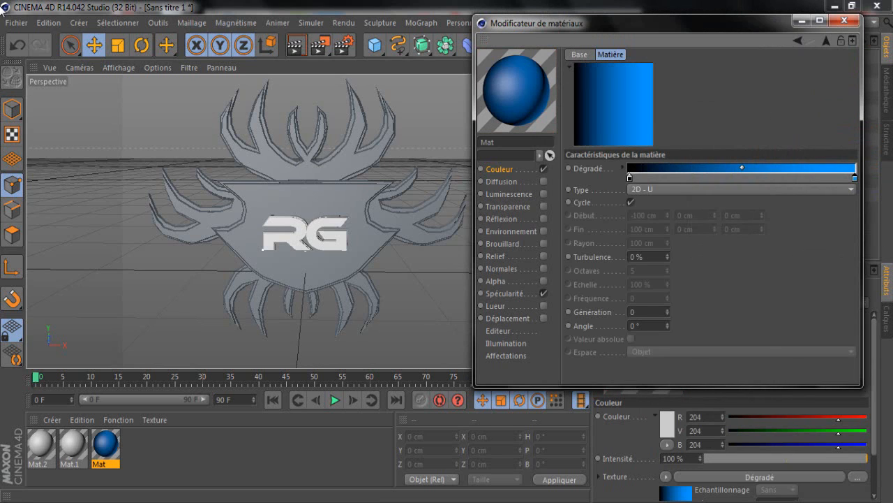
pyautogui.moveTo(742, 166); pyautogui.dragTo(713, 167)
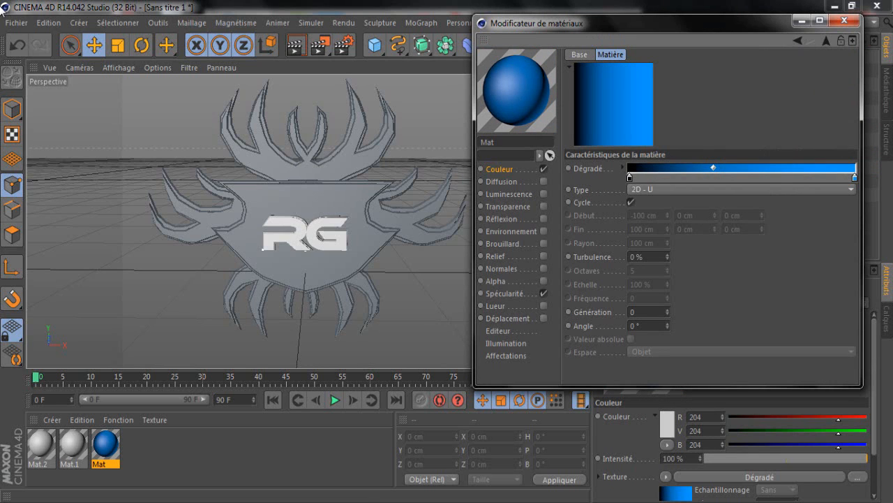
# Step: Reduce the gradient texture's mix intensity to 95 % in Mat's colour channel and close the material editor
pyautogui.click(499, 169)
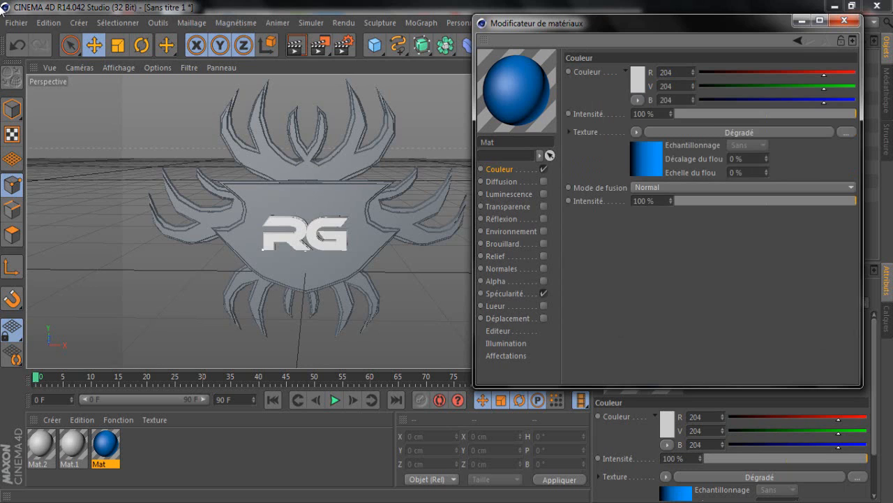
pyautogui.click(775, 201)
pyautogui.moveTo(775, 201); pyautogui.dragTo(848, 201)
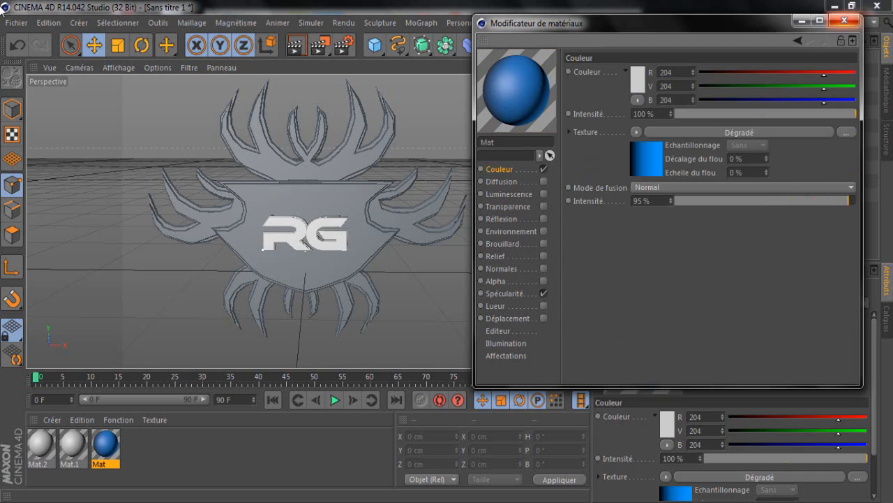
pyautogui.click(844, 20)
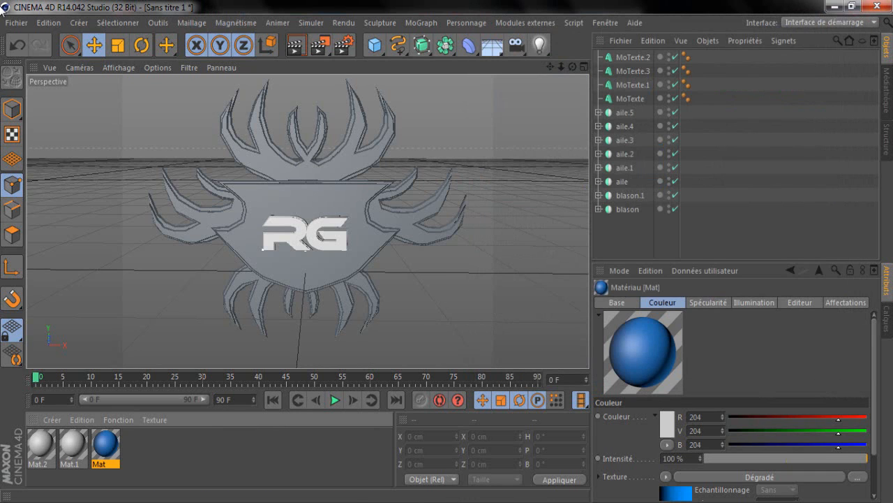
# Step: Apply the blue Mat material to the shield object blason.1 and render a preview of the view
pyautogui.moveTo(105, 444); pyautogui.dragTo(630, 195)
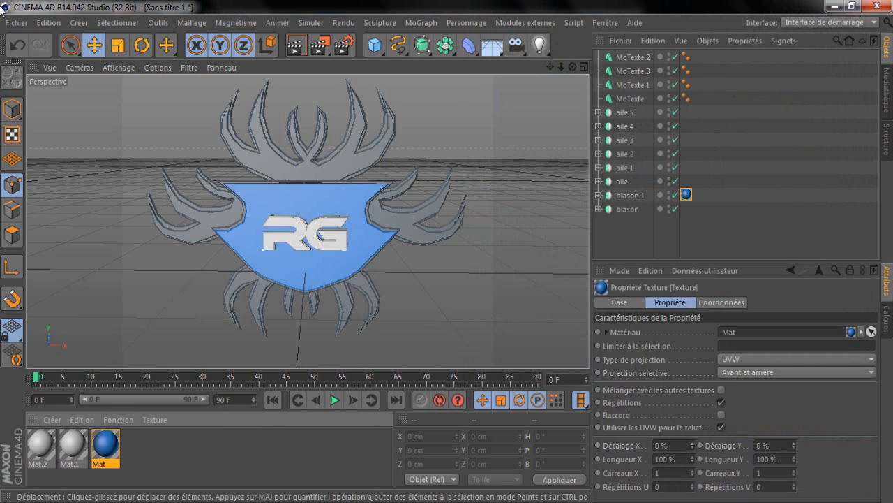
pyautogui.click(296, 45)
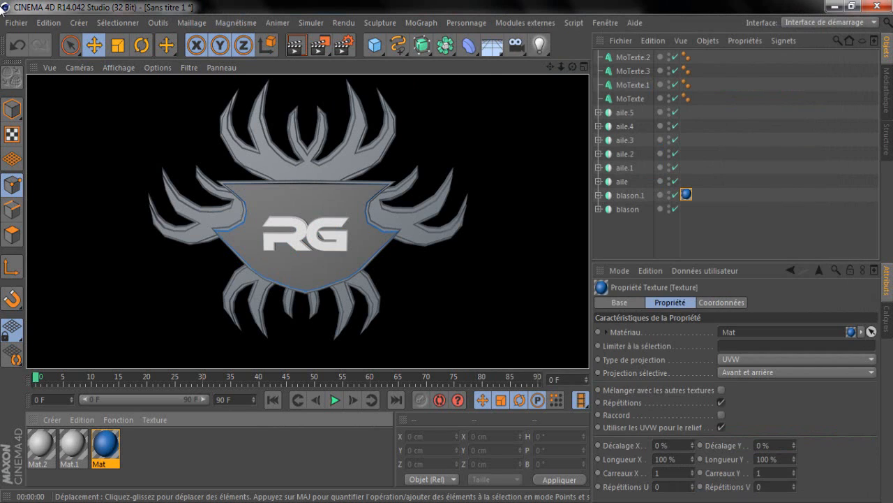
pyautogui.click(238, 450)
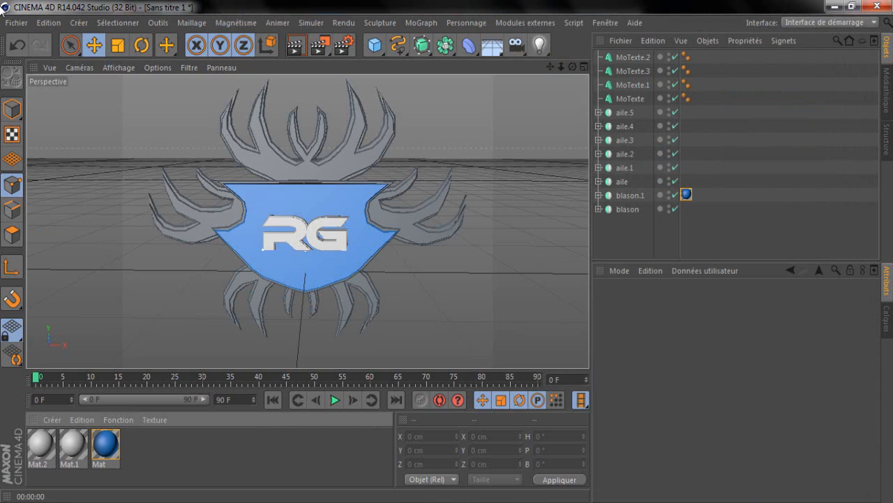
# Step: Reopen Mat's gradient and shift its midpoint slightly further toward the black end
pyautogui.doubleClick(106, 444)
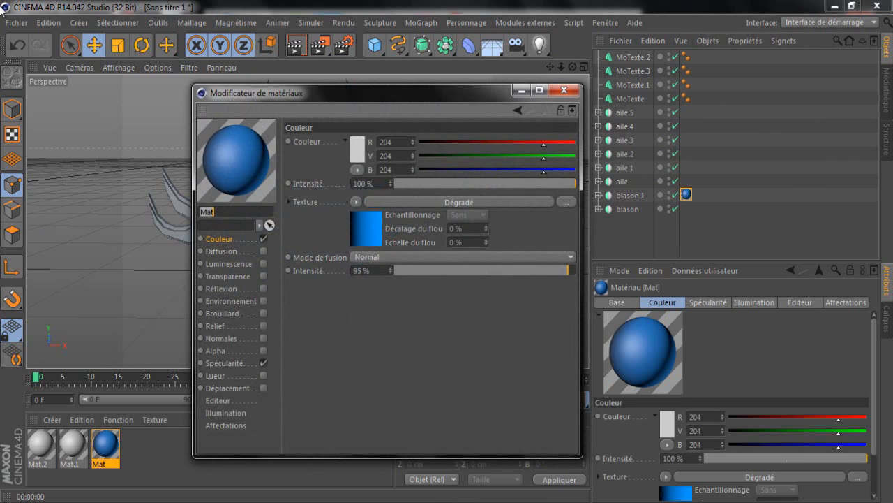
pyautogui.click(366, 229)
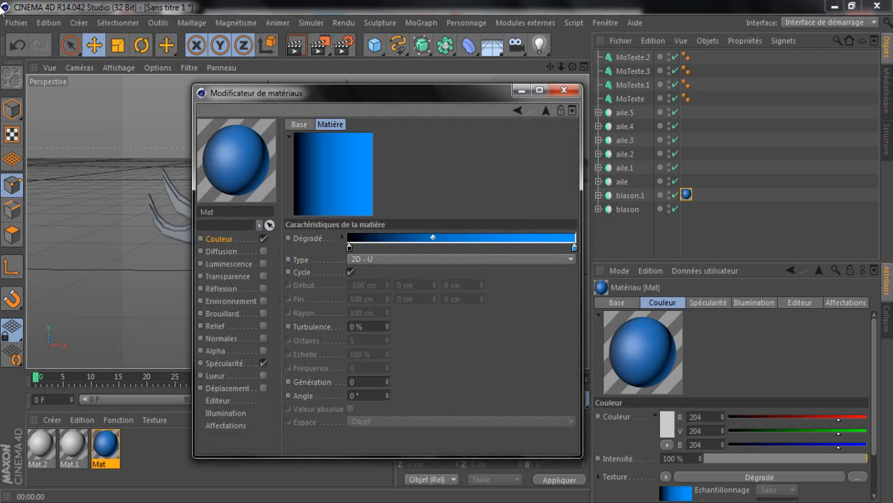
pyautogui.moveTo(433, 237)
pyautogui.mouseDown()
pyautogui.moveTo(406, 237)
pyautogui.moveTo(430, 237)
pyautogui.mouseUp()
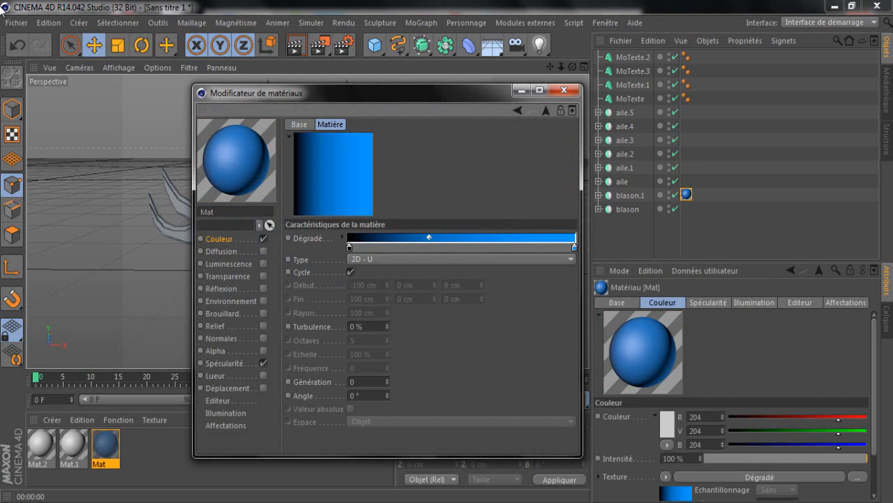
# Step: Enable reflection on Mat at 18 % intensity and close the material editor
pyautogui.click(221, 289)
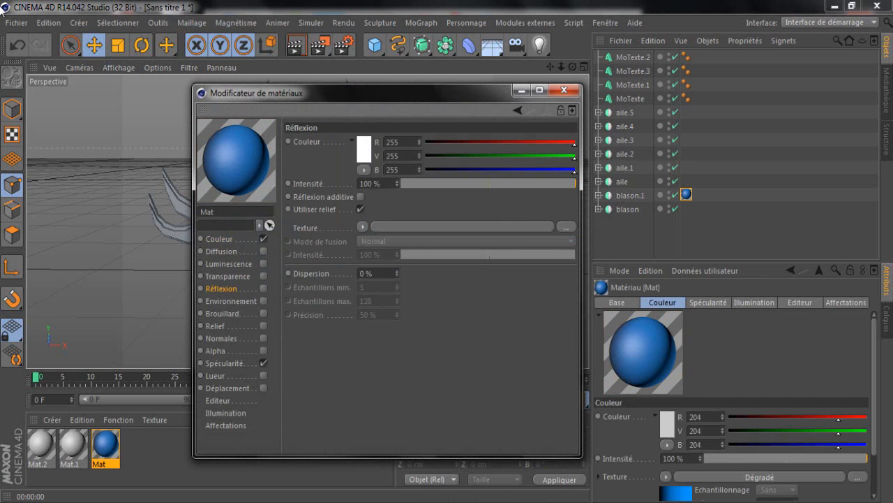
pyautogui.click(263, 288)
pyautogui.moveTo(418, 184); pyautogui.dragTo(432, 183)
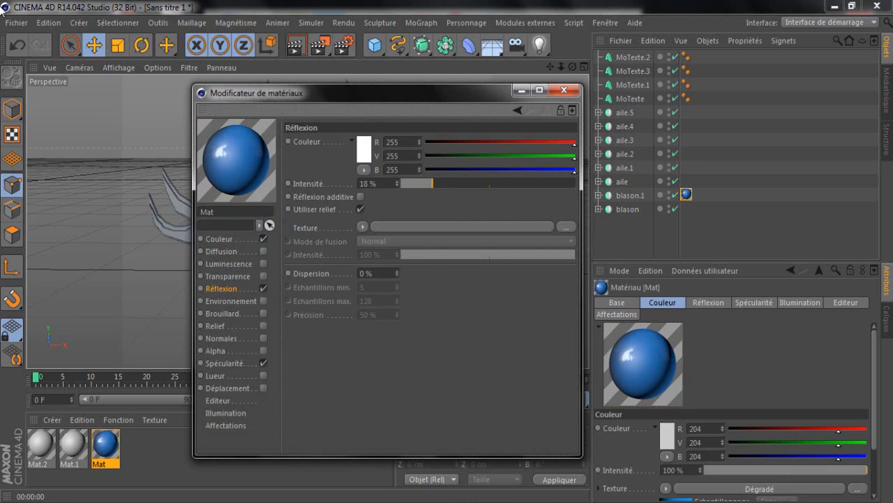
pyautogui.click(219, 239)
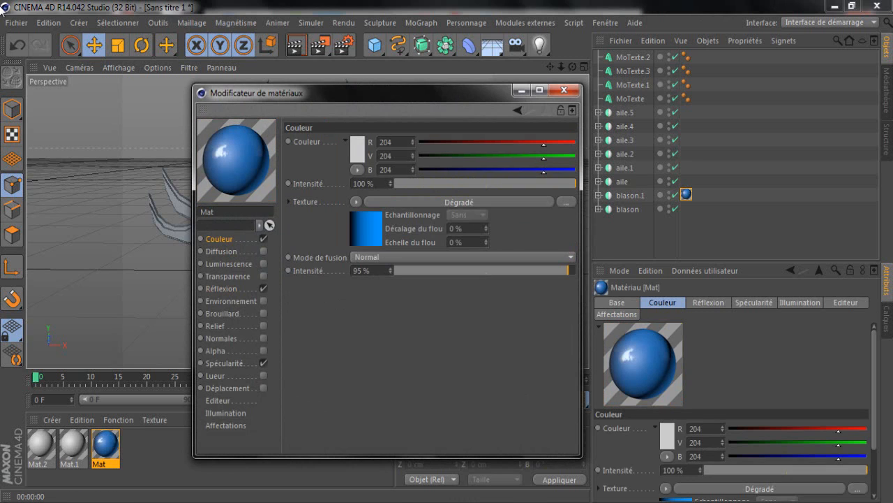
pyautogui.click(563, 89)
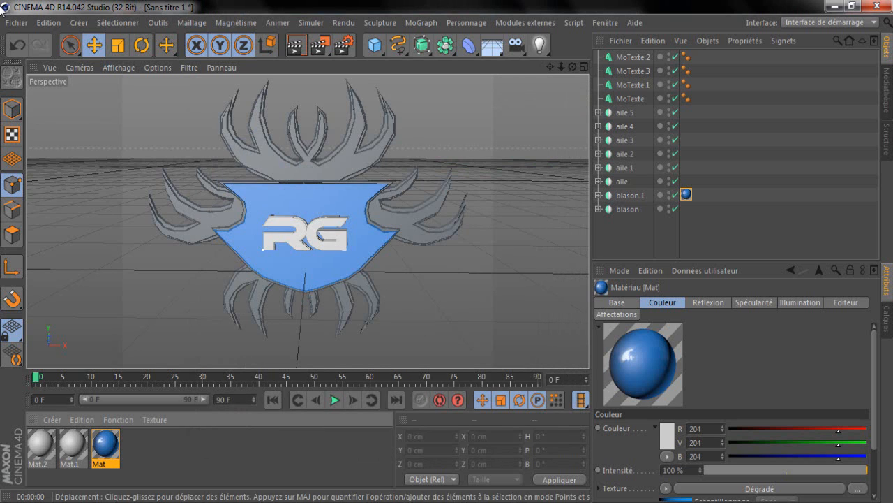
# Step: Render previews of the emblem from the current view and from a slightly tilted view
pyautogui.click(297, 46)
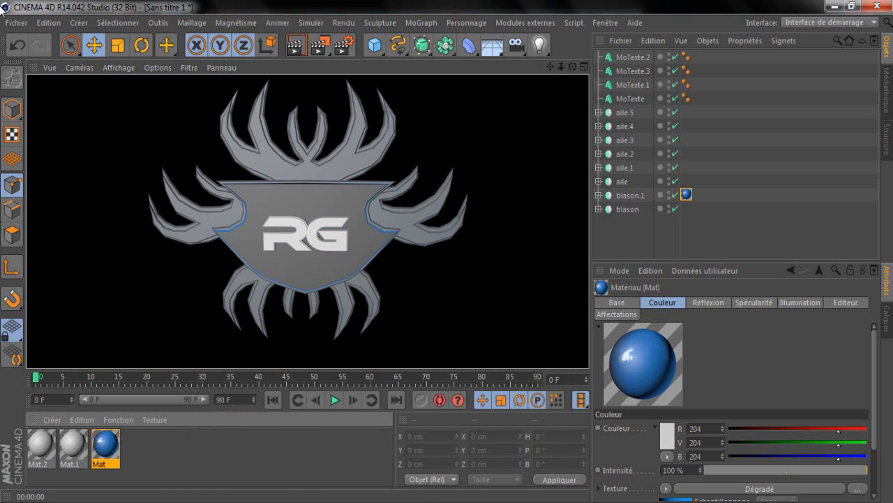
pyautogui.click(726, 234)
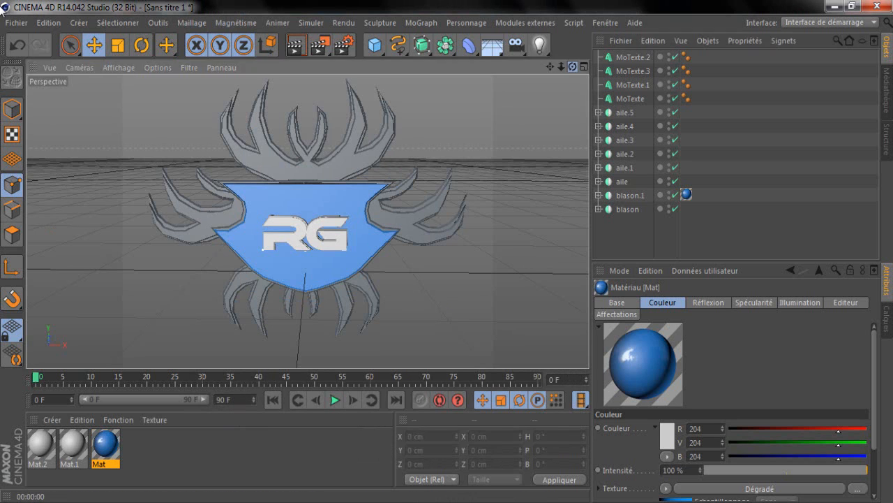
pyautogui.moveTo(572, 67); pyautogui.dragTo(572, 56)
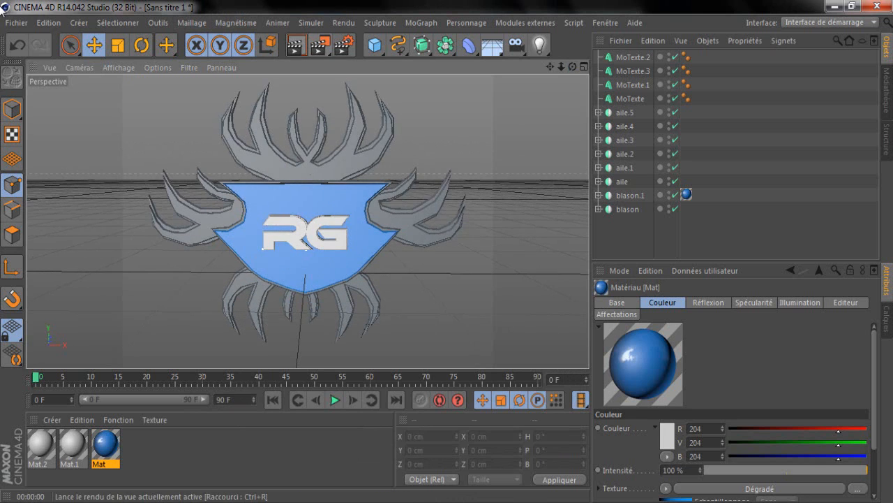
pyautogui.click(297, 46)
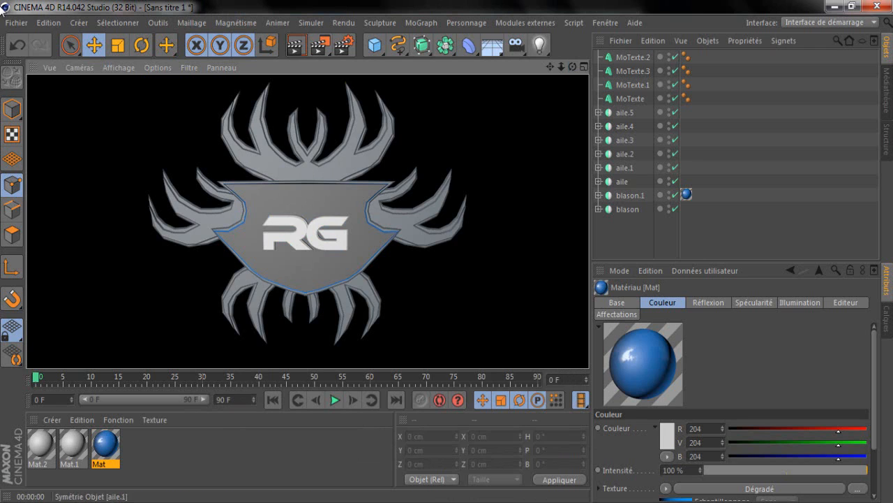
pyautogui.click(725, 236)
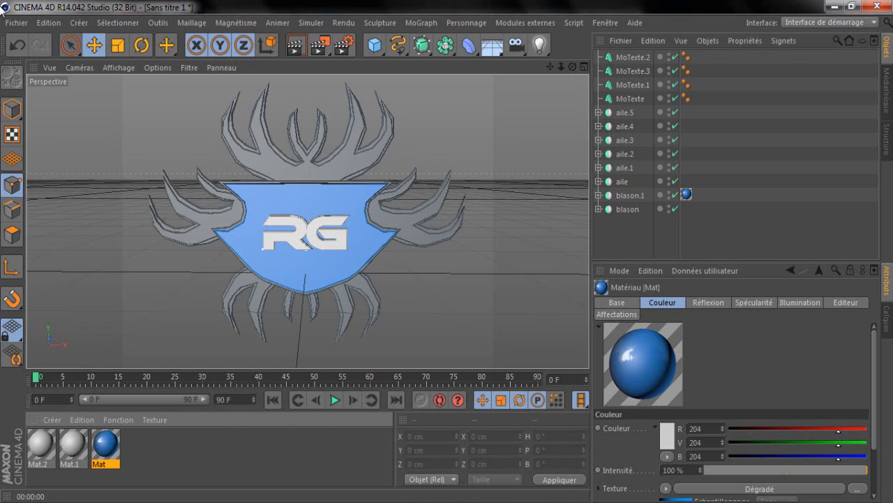
# Step: Apply the blue Mat material to the side wing objects aile.1 and aile, and render a preview of the view
pyautogui.moveTo(106, 446); pyautogui.dragTo(686, 167)
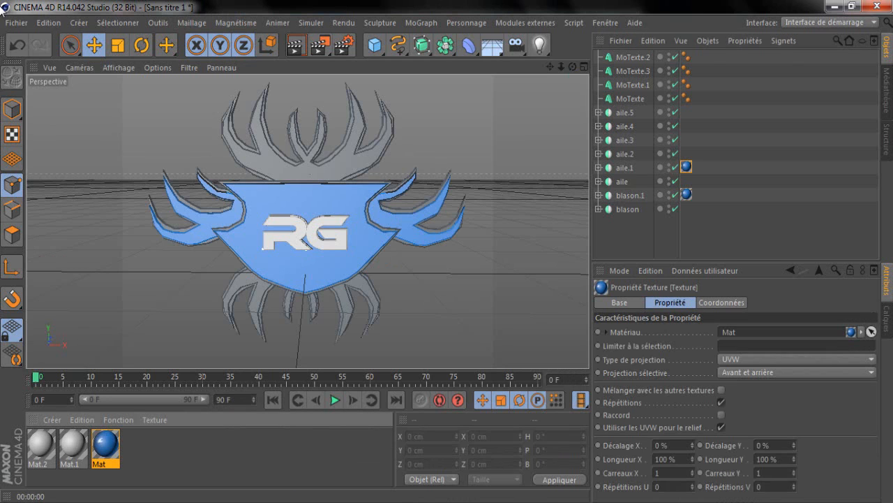
pyautogui.moveTo(105, 445); pyautogui.dragTo(623, 181)
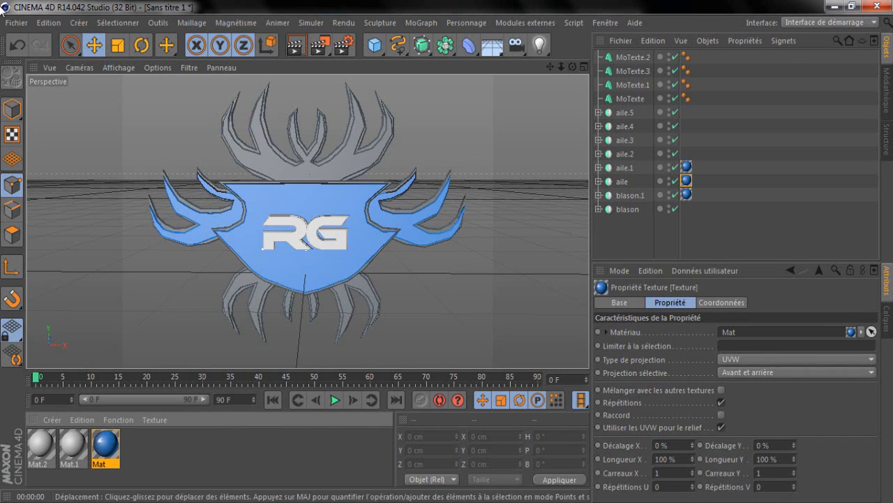
pyautogui.click(296, 45)
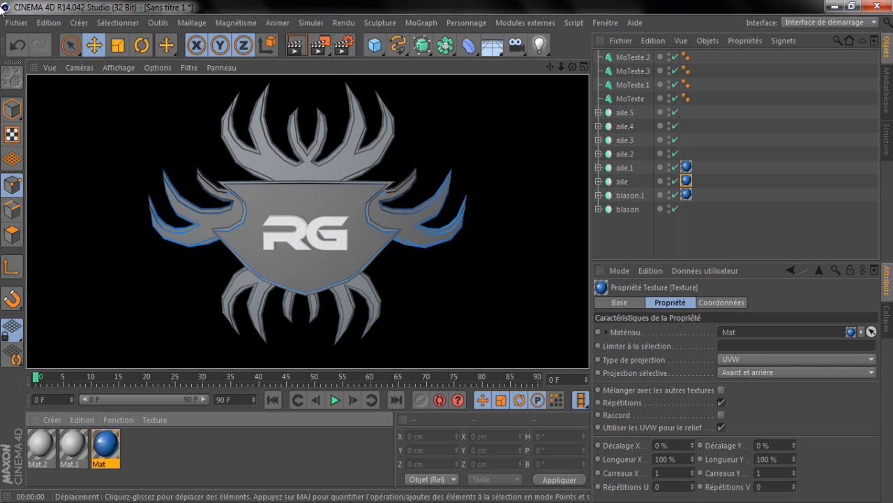
pyautogui.moveTo(573, 67); pyautogui.dragTo(491, 78)
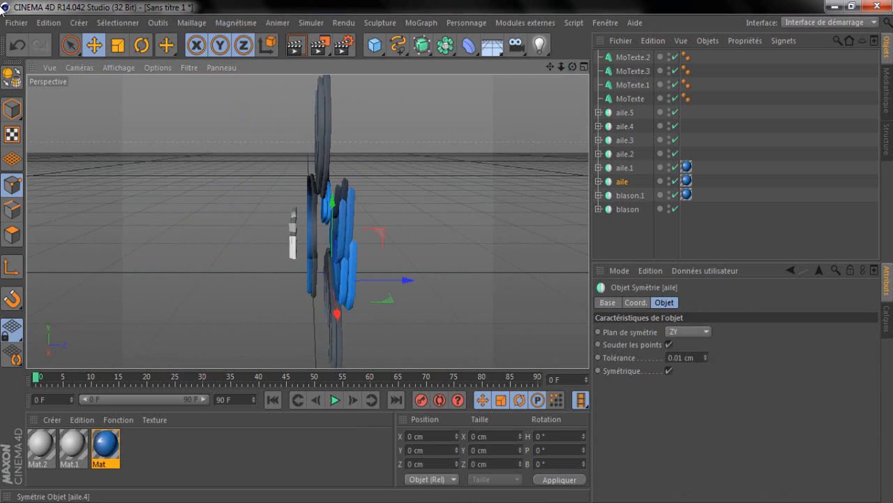
pyautogui.press('Up')
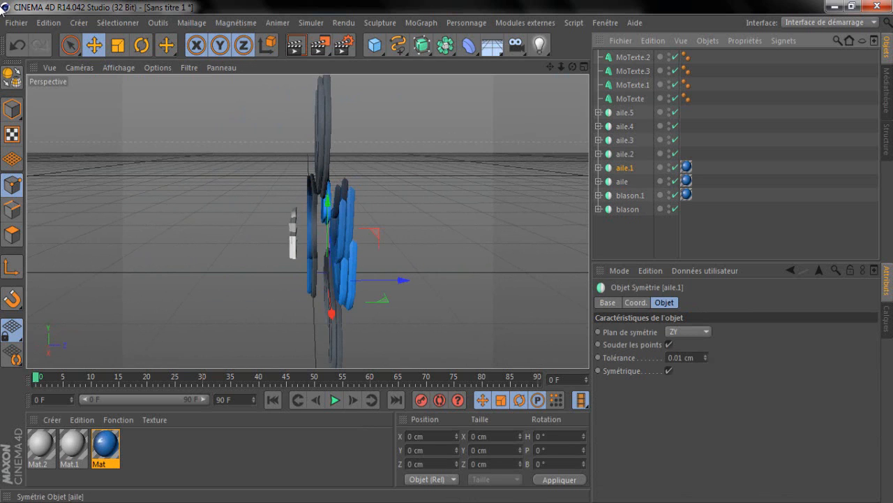
pyautogui.hotkey('shift', 'Up')
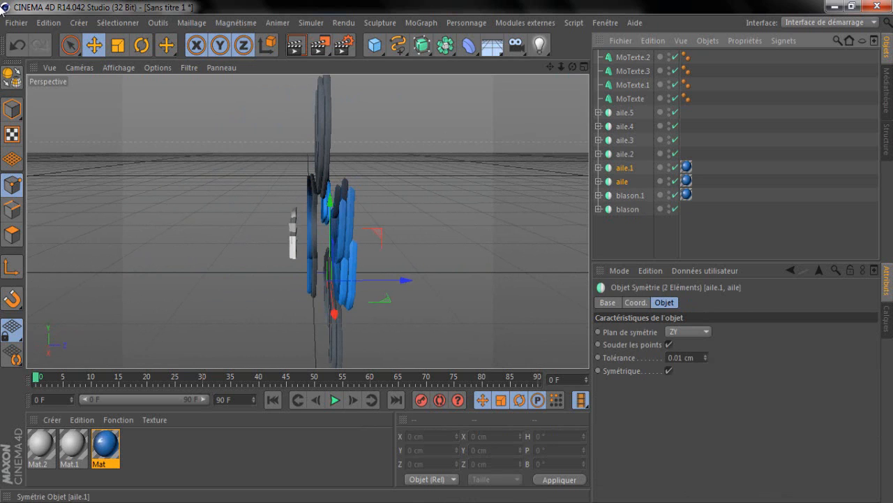
pyautogui.hotkey('shift', 'Up')
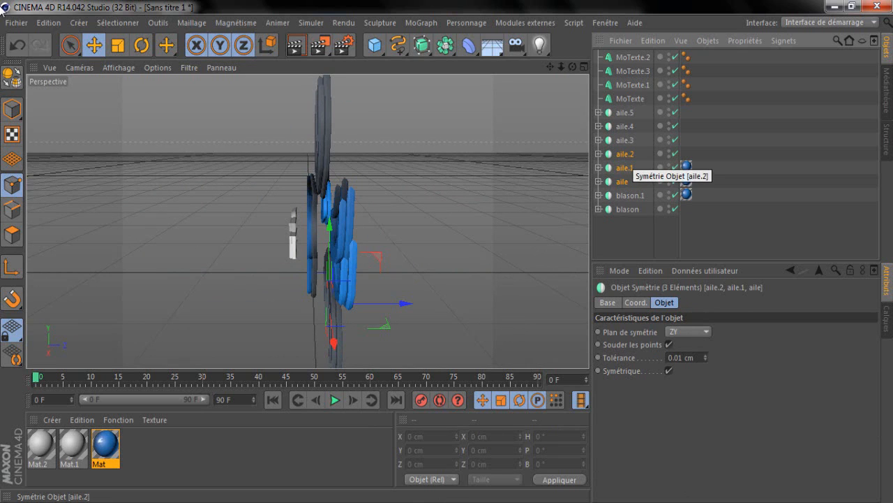
pyautogui.hotkey('shift', 'Up')
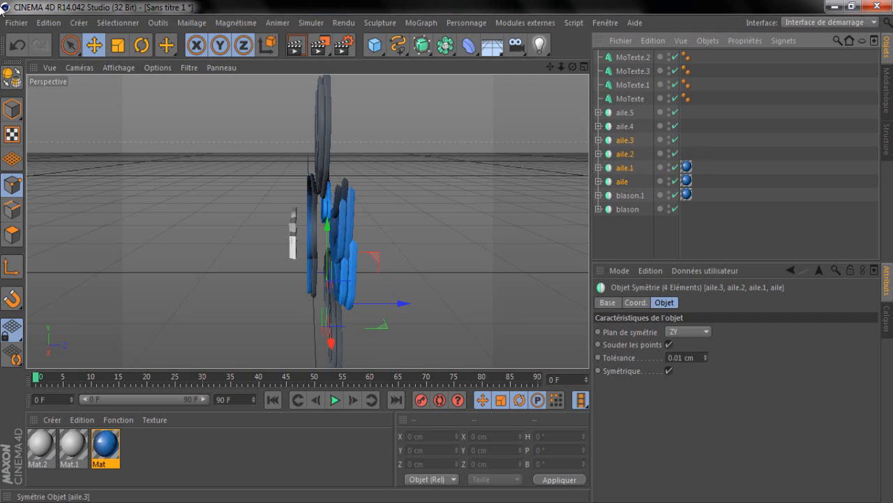
pyautogui.moveTo(573, 67); pyautogui.dragTo(603, 70)
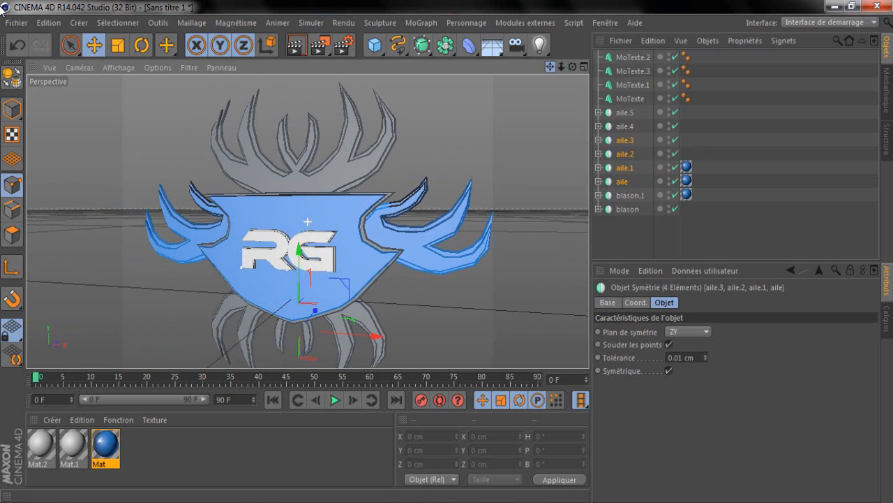
pyautogui.click(642, 236)
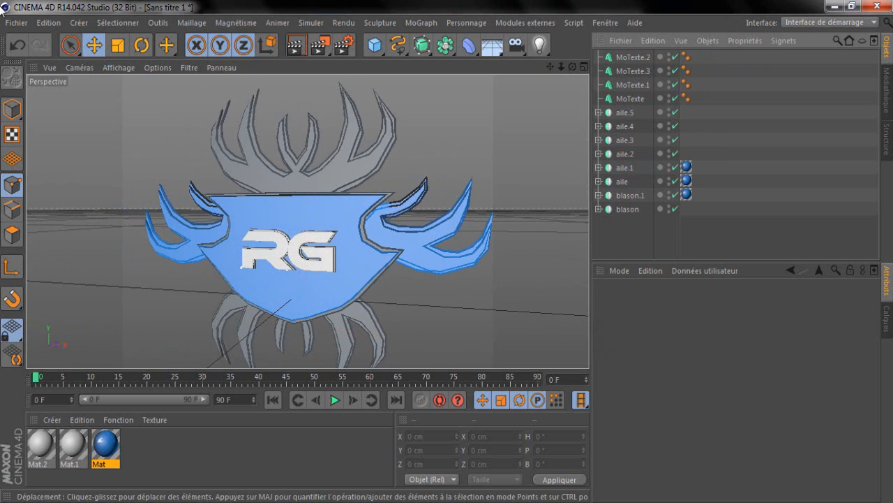
# Step: Try to shift the wing object aile.1 along the X axis, and undo the move
pyautogui.click(417, 238)
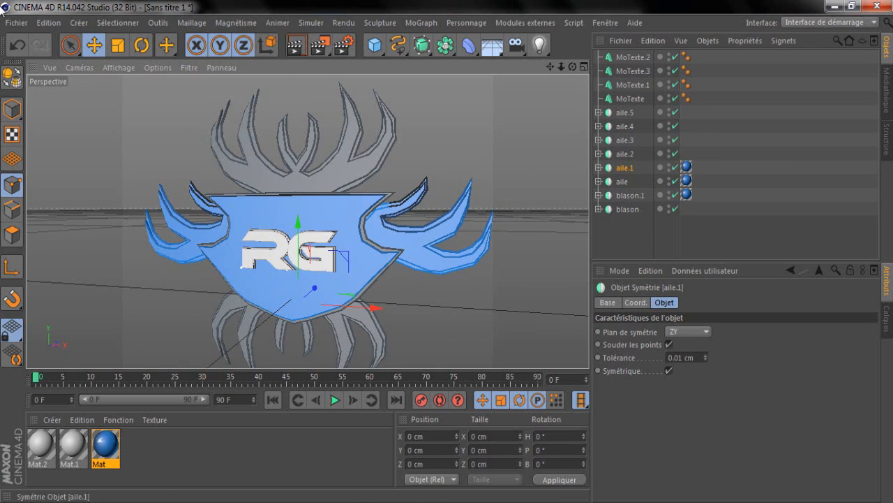
pyautogui.moveTo(369, 306); pyautogui.dragTo(362, 306)
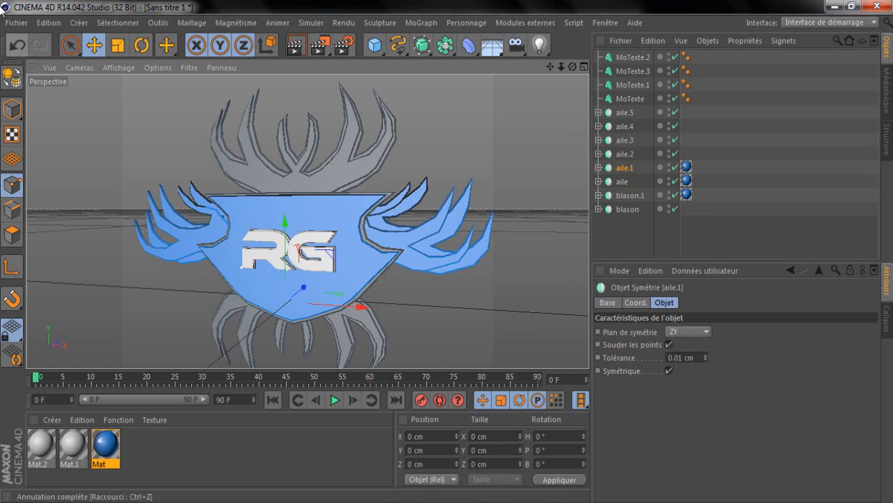
pyautogui.click(17, 45)
pyautogui.click(17, 45)
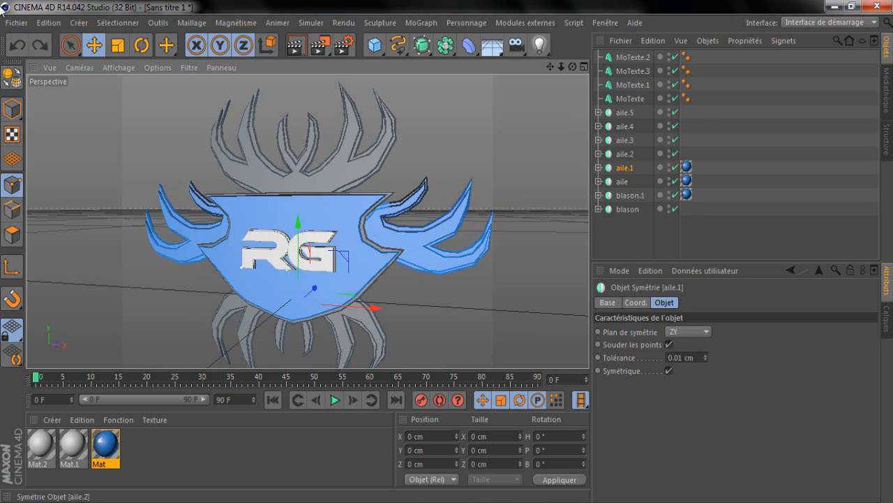
# Step: Select the side wing objects aile.1 and aile and move them together slightly in the positive X direction
pyautogui.click(625, 141)
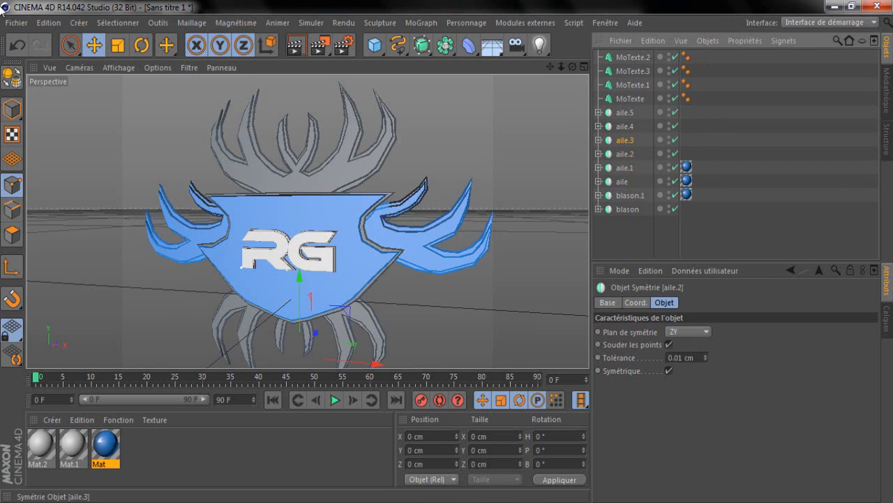
pyautogui.click(625, 127)
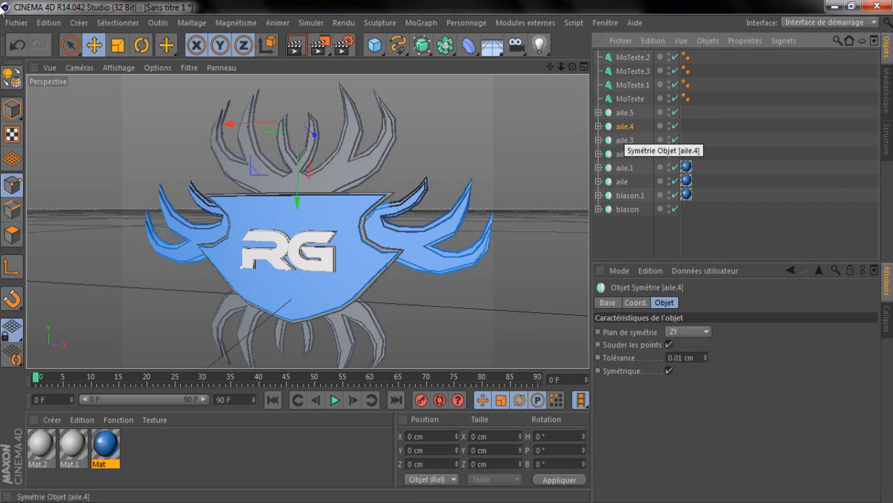
pyautogui.click(626, 113)
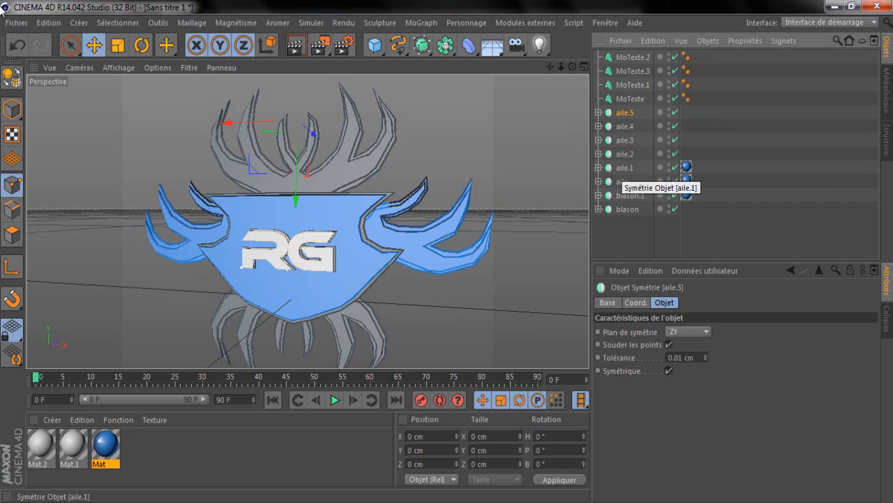
pyautogui.click(624, 168)
pyautogui.keyDown('ctrl'); pyautogui.click(622, 181); pyautogui.keyUp('ctrl')
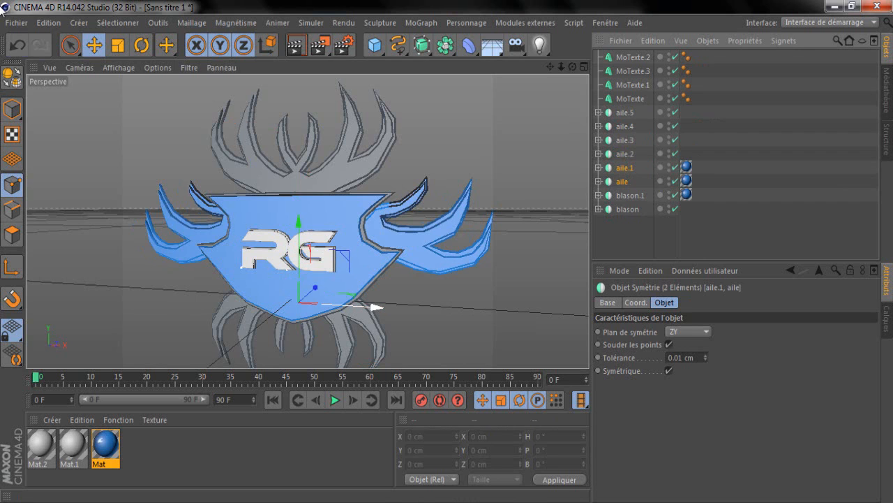
pyautogui.moveTo(377, 307)
pyautogui.mouseDown()
pyautogui.moveTo(427, 310)
pyautogui.moveTo(387, 307)
pyautogui.mouseUp()
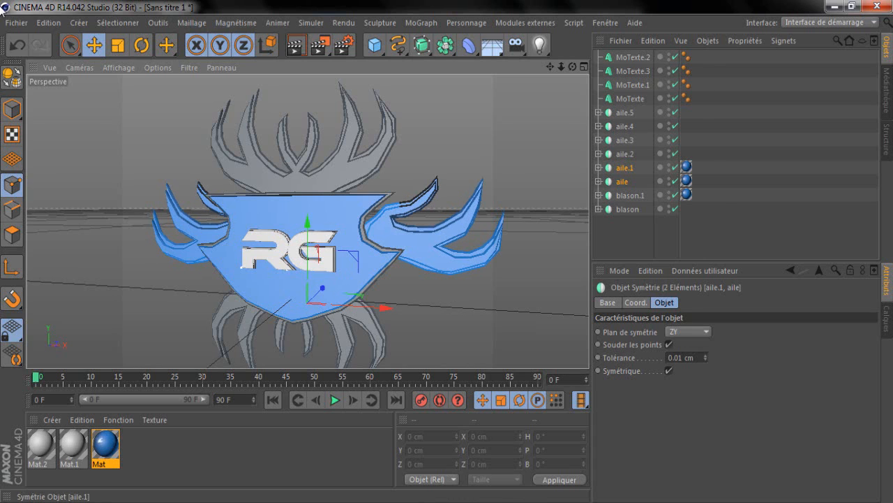
pyautogui.click(598, 168)
pyautogui.click(598, 209)
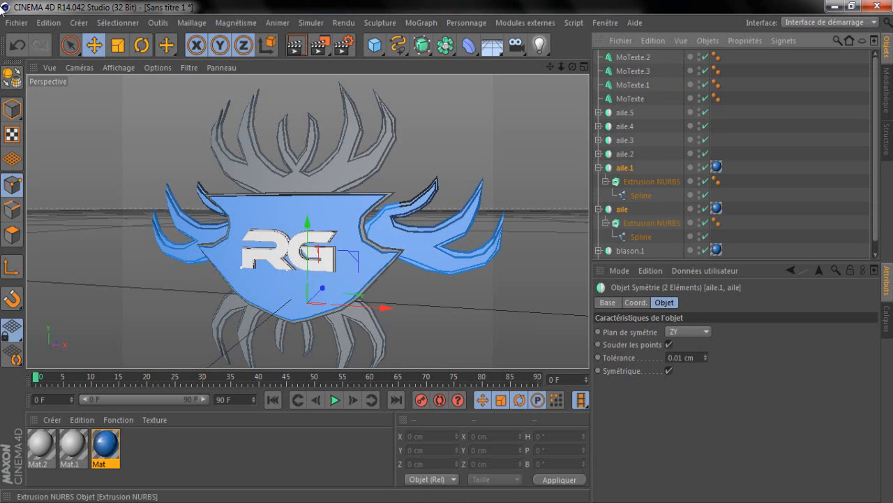
pyautogui.click(650, 223)
pyautogui.keyDown('ctrl'); pyautogui.click(651, 182); pyautogui.keyUp('ctrl')
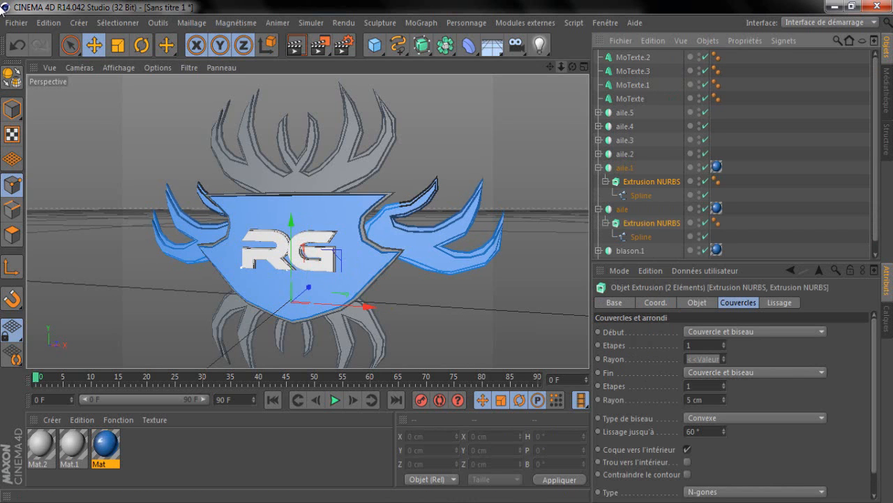
# Step: Select the parent objects aile and aile.1 and move them along the Z axis closer to the shield
pyautogui.click(622, 209)
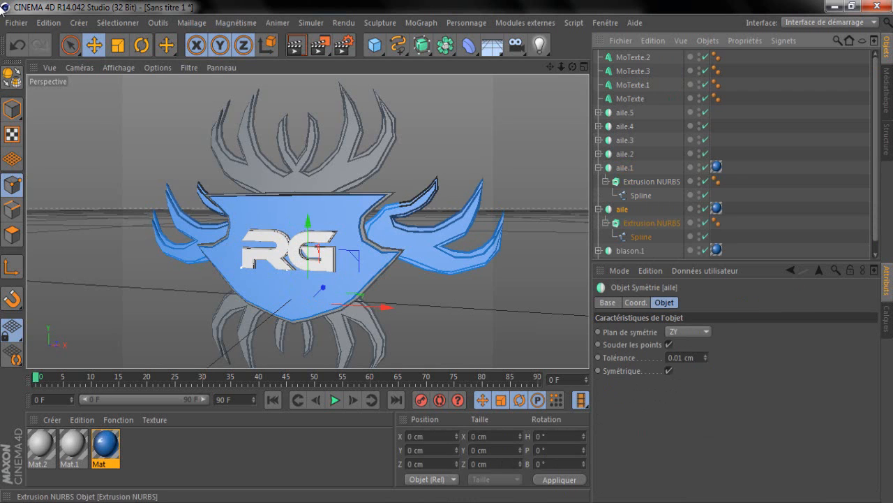
pyautogui.keyDown('ctrl'); pyautogui.click(624, 167); pyautogui.keyUp('ctrl')
pyautogui.moveTo(572, 67); pyautogui.dragTo(506, 68)
pyautogui.moveTo(410, 309); pyautogui.dragTo(403, 309)
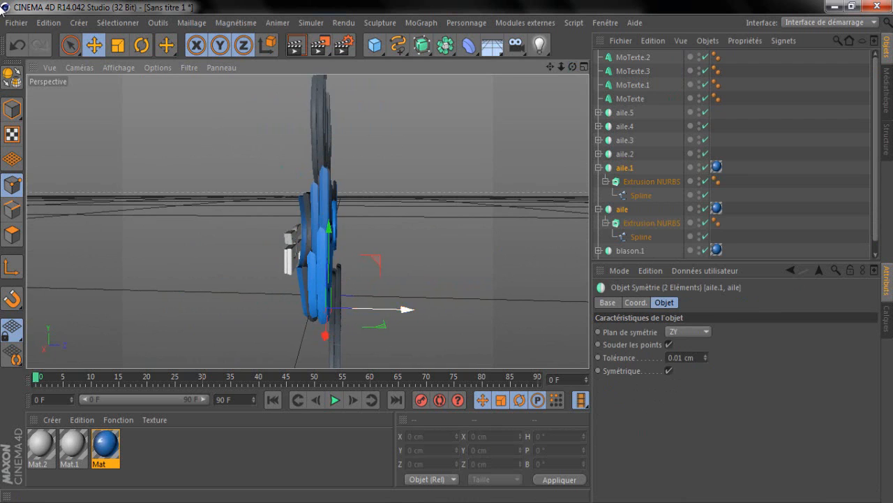
pyautogui.moveTo(572, 67); pyautogui.dragTo(583, 71)
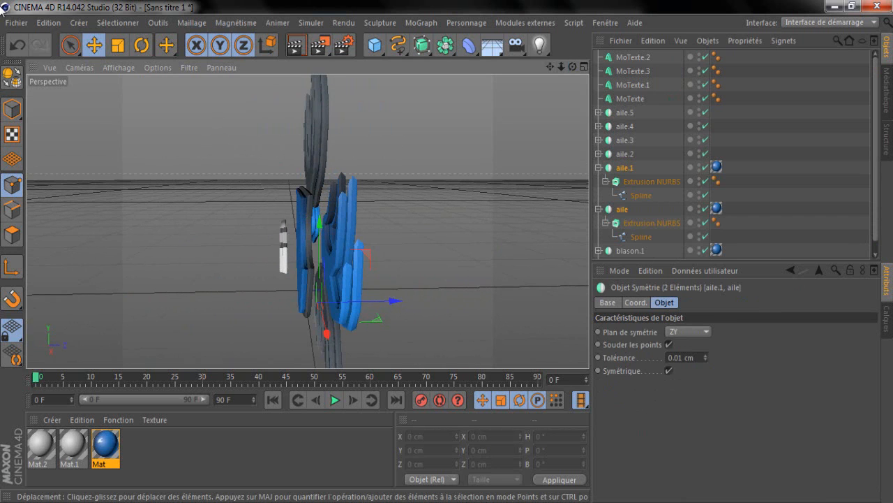
pyautogui.moveTo(395, 300); pyautogui.dragTo(384, 302)
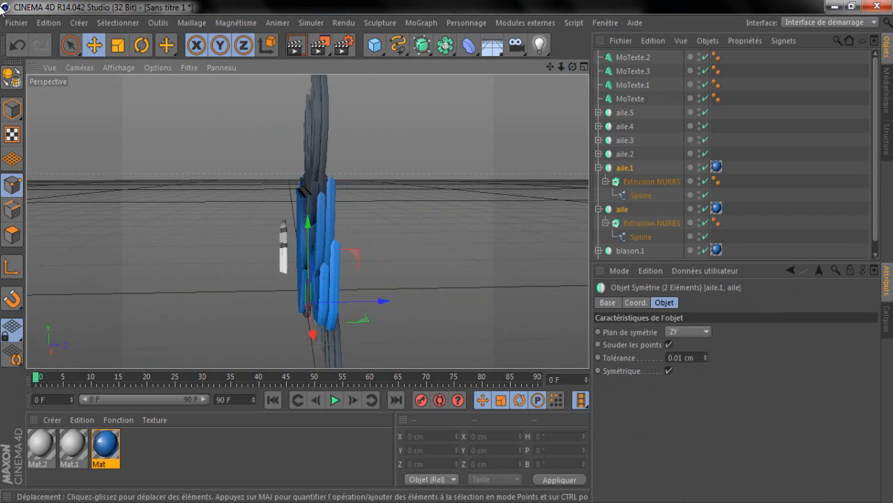
# Step: Shift aile.1 and aile slightly in the negative X direction to centre the side wings on the shield
pyautogui.moveTo(573, 67); pyautogui.dragTo(633, 72)
pyautogui.moveTo(550, 67); pyautogui.dragTo(640, 80)
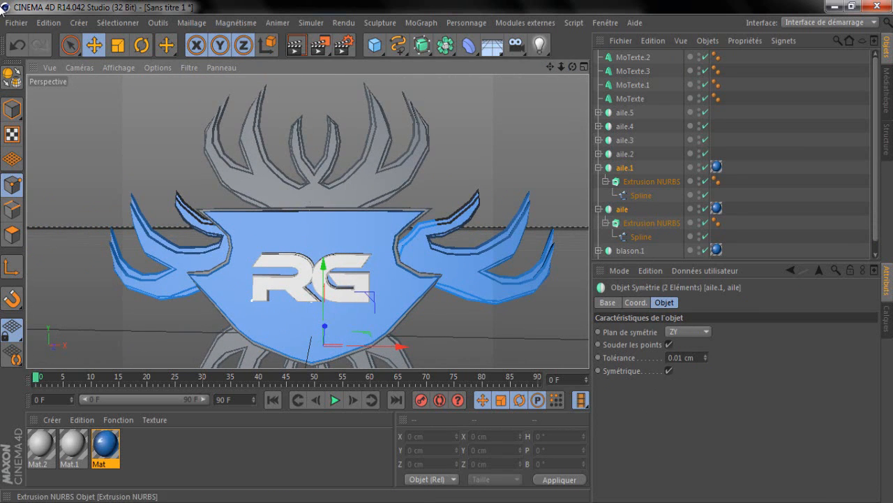
pyautogui.moveTo(395, 346)
pyautogui.mouseDown()
pyautogui.moveTo(381, 346)
pyautogui.moveTo(395, 345)
pyautogui.mouseUp()
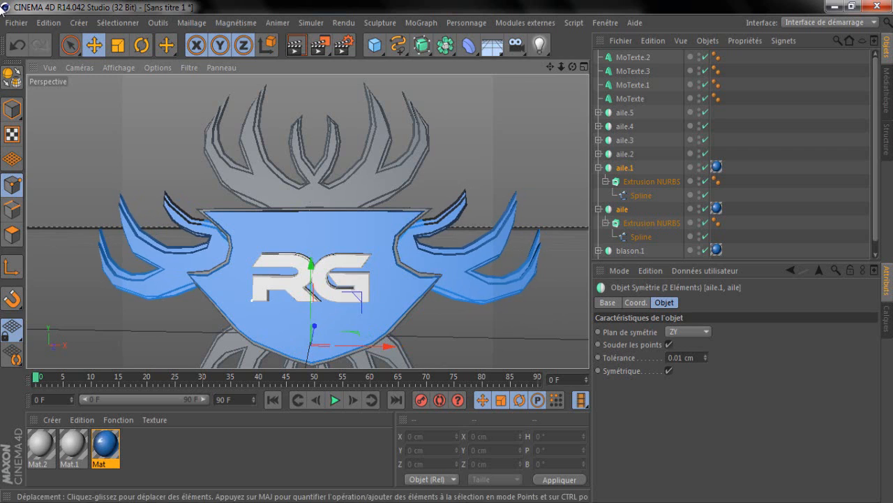
# Step: Shift the two Extrusion NURBS inside aile.1 and aile slightly in the negative X direction, and deselect them
pyautogui.click(651, 181)
pyautogui.keyDown('ctrl'); pyautogui.click(651, 223); pyautogui.keyUp('ctrl')
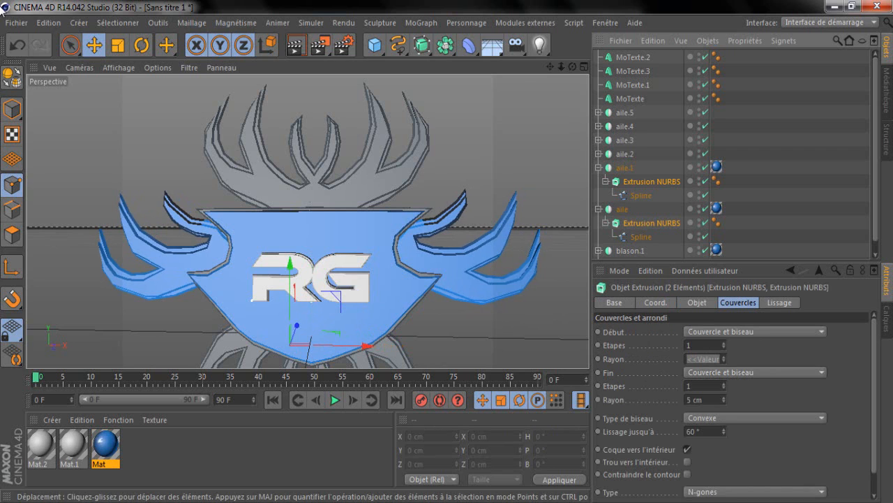
pyautogui.moveTo(368, 346); pyautogui.dragTo(362, 345)
pyautogui.click(775, 223)
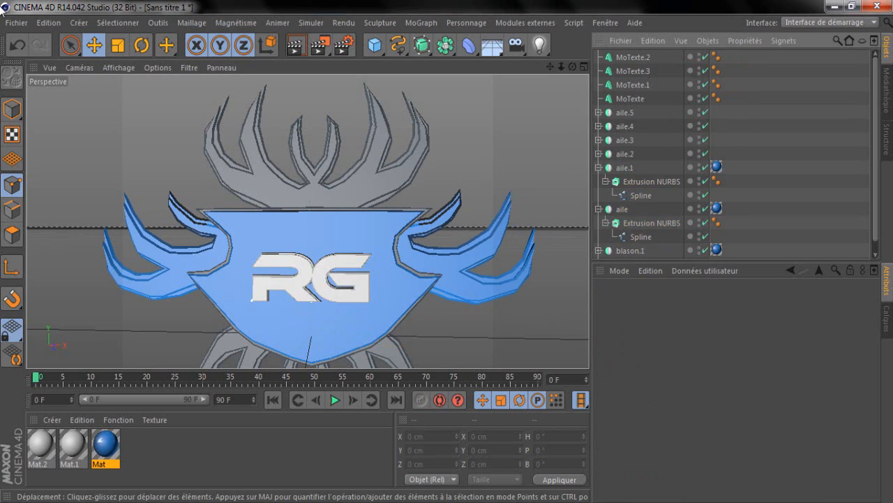
# Step: Render a preview of the whole emblem and check the colour settings of the blue material Mat
pyautogui.moveTo(561, 67)
pyautogui.mouseDown()
pyautogui.moveTo(520, 67)
pyautogui.moveTo(560, 60)
pyautogui.mouseUp()
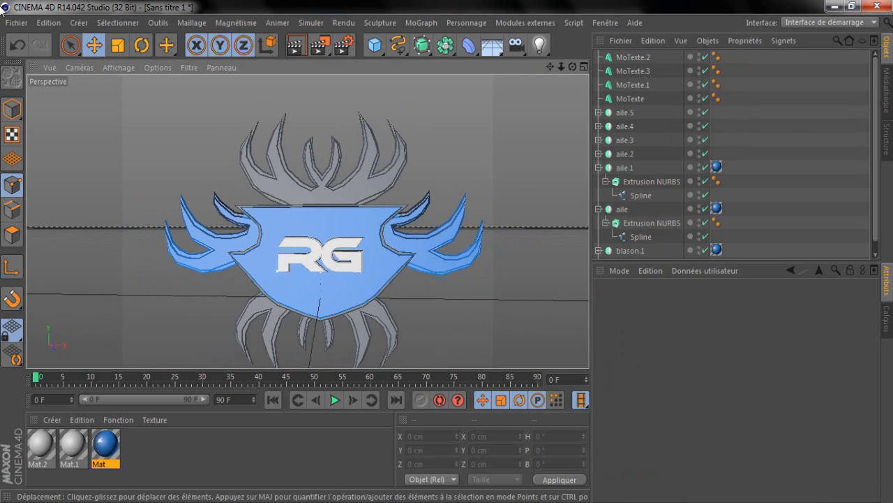
pyautogui.click(296, 45)
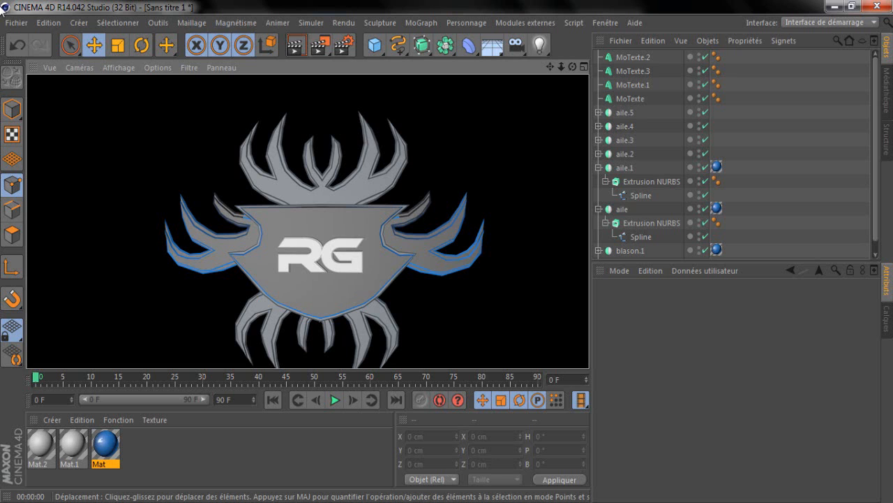
pyautogui.click(223, 450)
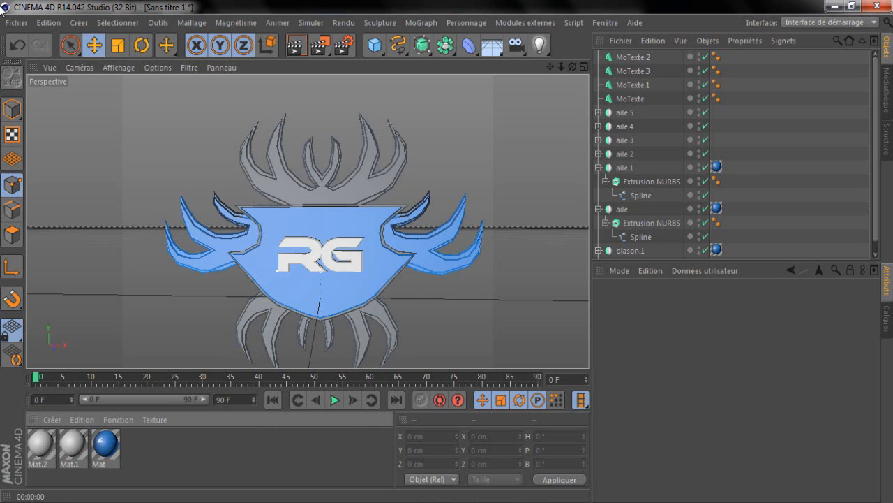
pyautogui.doubleClick(105, 444)
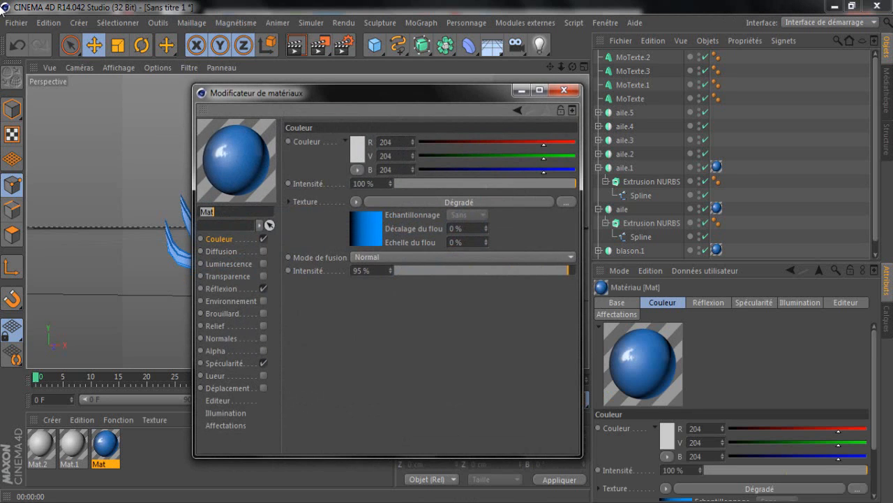
pyautogui.click(565, 90)
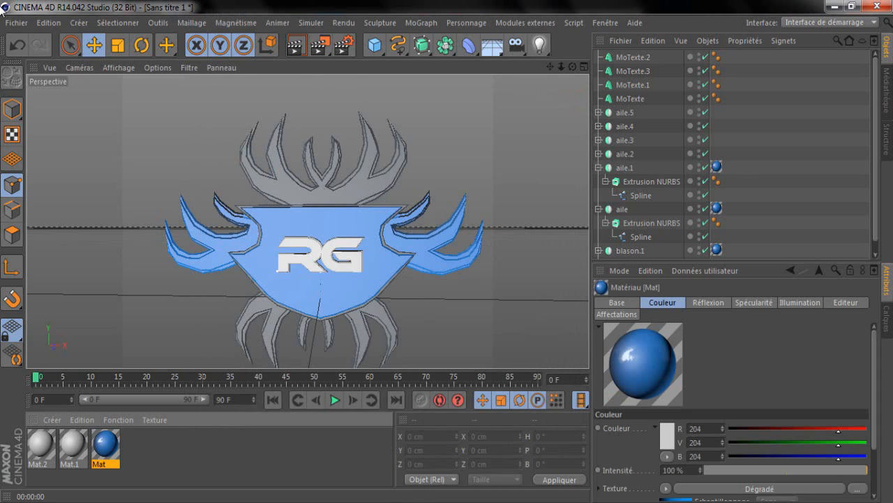
# Step: Load a Dégradé texture into the colour channel of Mat.1 and open the gradient's settings
pyautogui.doubleClick(73, 444)
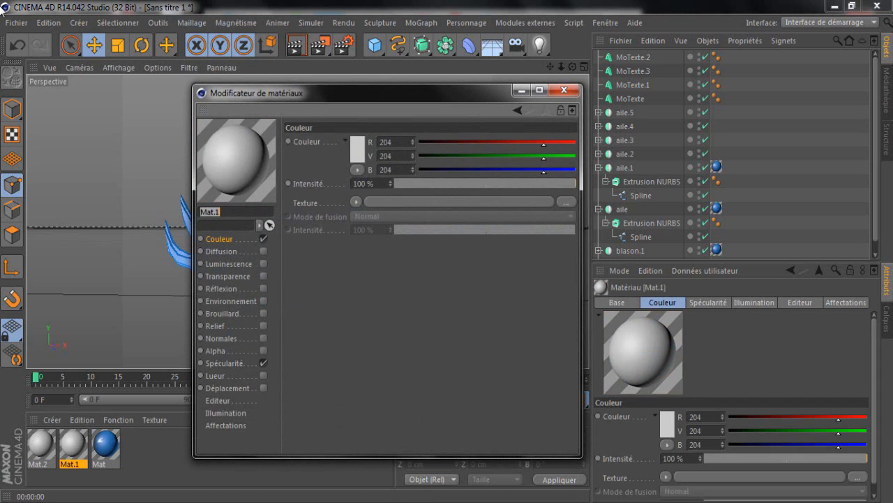
pyautogui.click(356, 202)
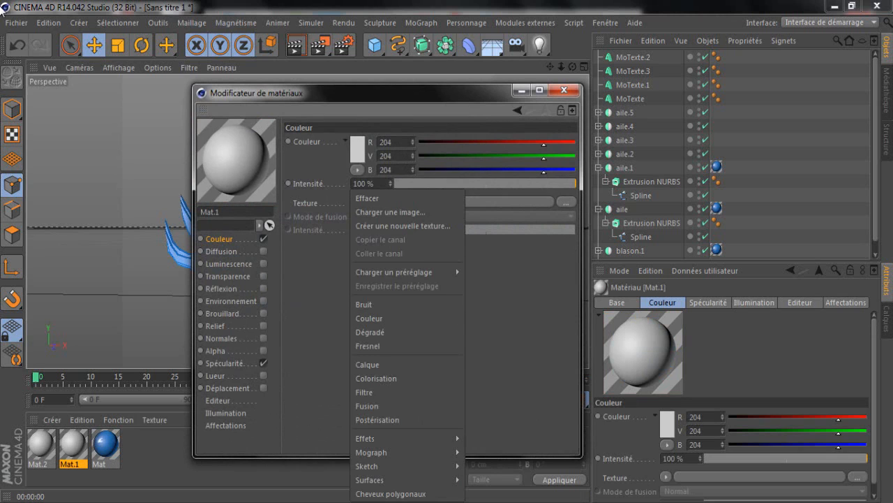
pyautogui.click(370, 332)
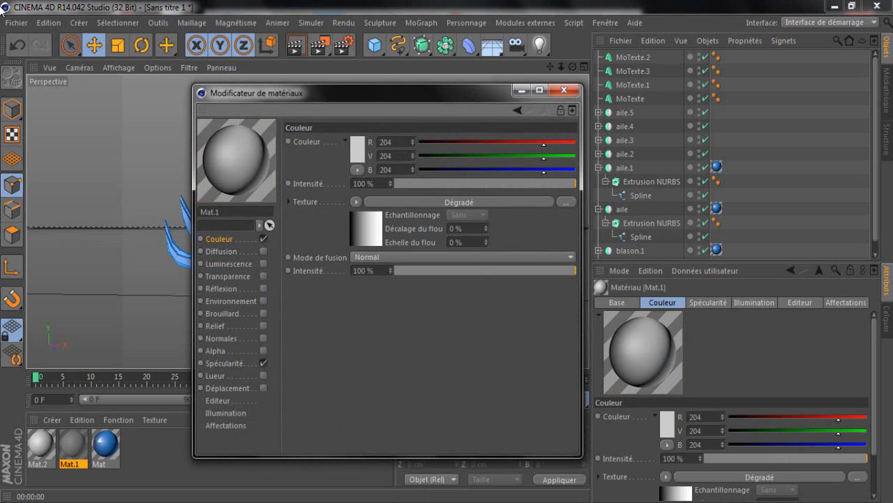
pyautogui.click(458, 202)
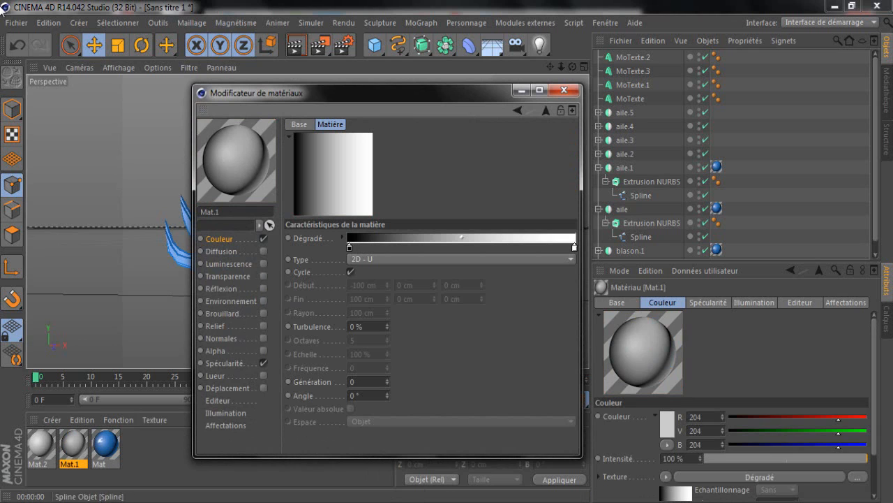
# Step: Recolour the gradient's white end to dark blue (RGB 7, 31, 127) and shift its midpoint toward the black end
pyautogui.doubleClick(575, 247)
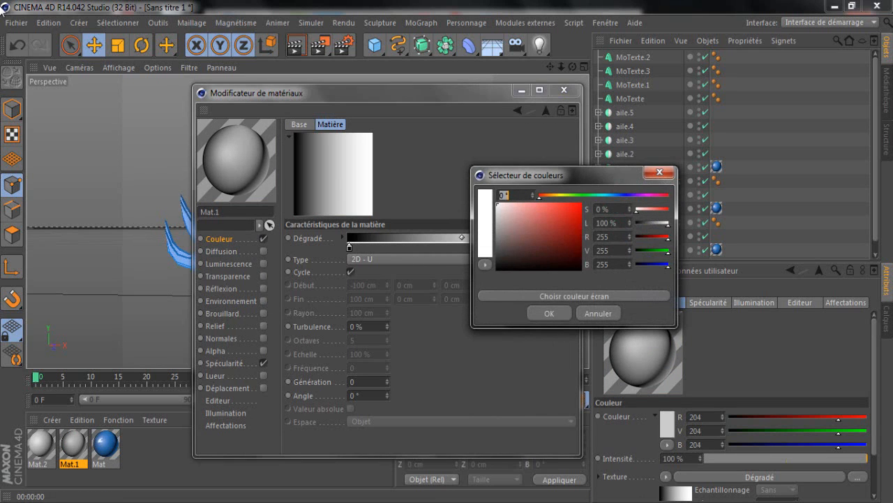
pyautogui.click(621, 196)
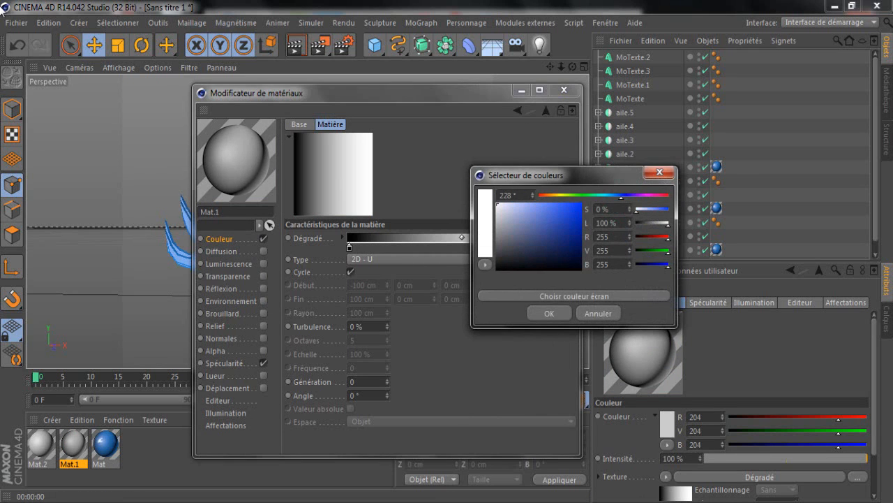
pyautogui.click(575, 231)
pyautogui.moveTo(575, 231); pyautogui.dragTo(576, 237)
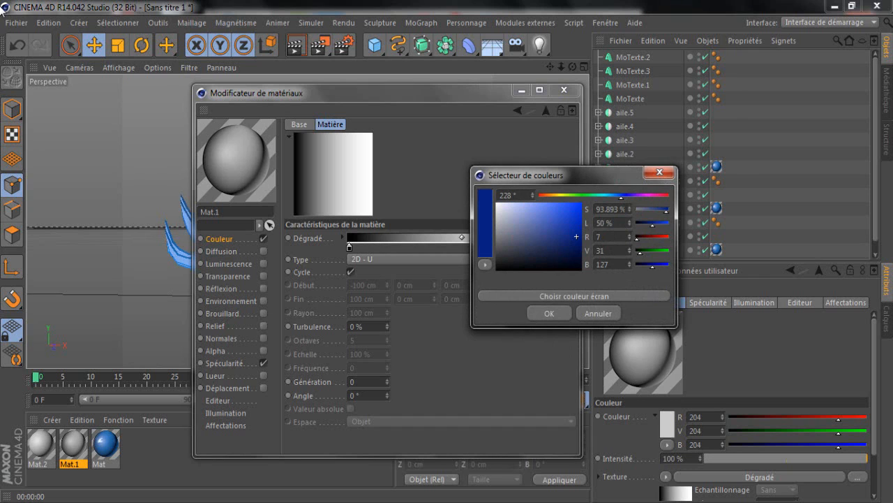
pyautogui.click(549, 313)
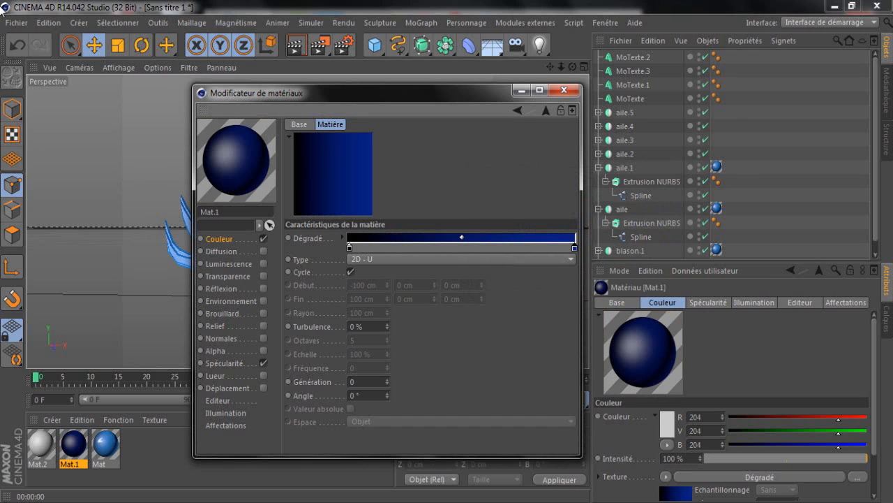
pyautogui.moveTo(461, 237); pyautogui.dragTo(402, 237)
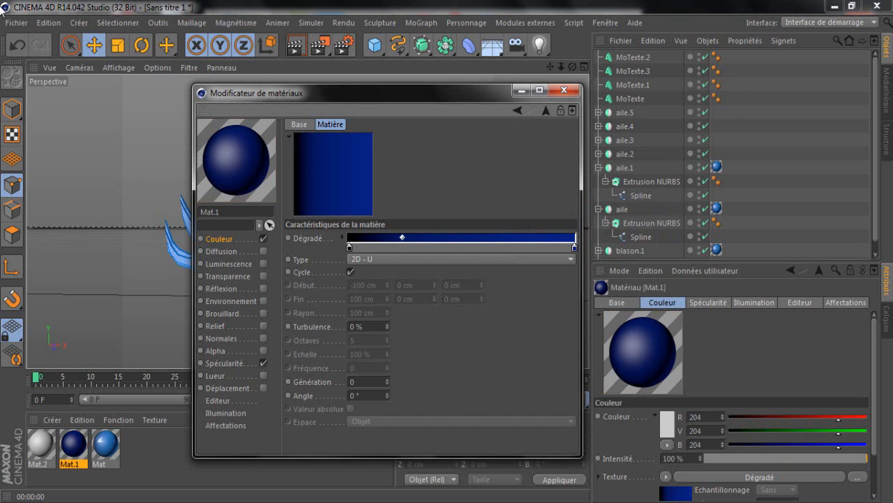
# Step: Enable reflection on Mat.1 at 22 % intensity and keep its colour texture intensity at 100 %
pyautogui.click(263, 288)
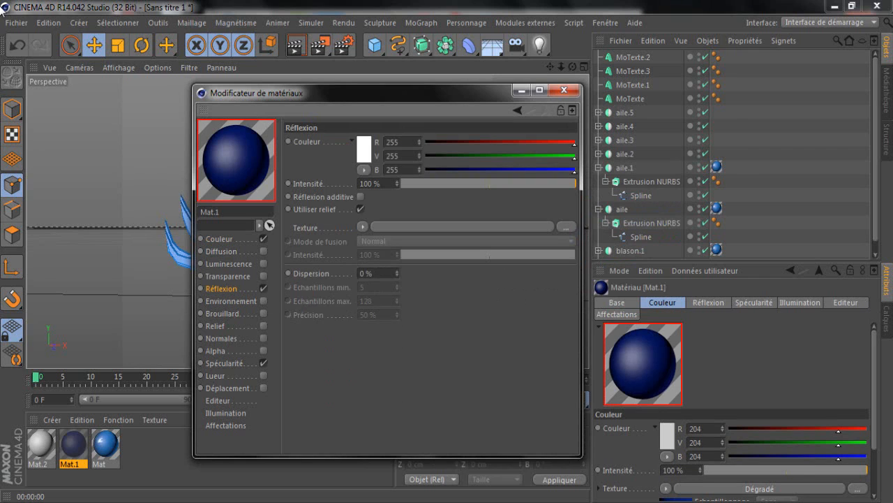
pyautogui.click(440, 184)
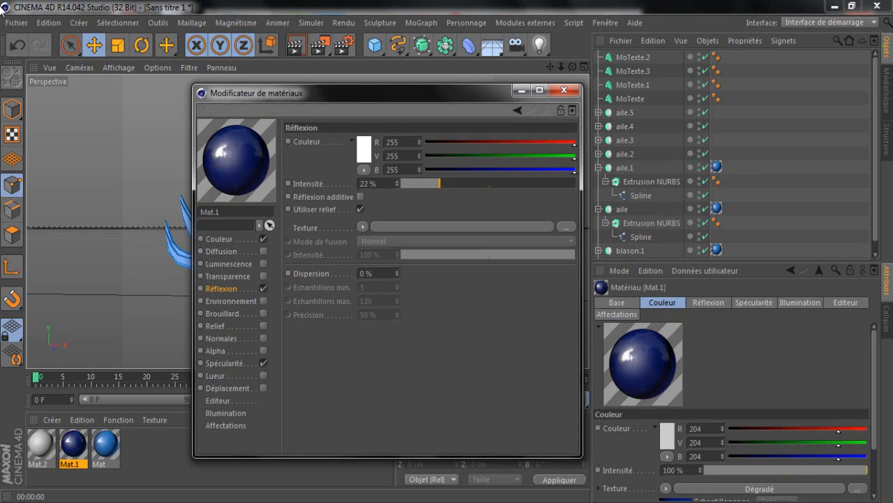
pyautogui.click(220, 238)
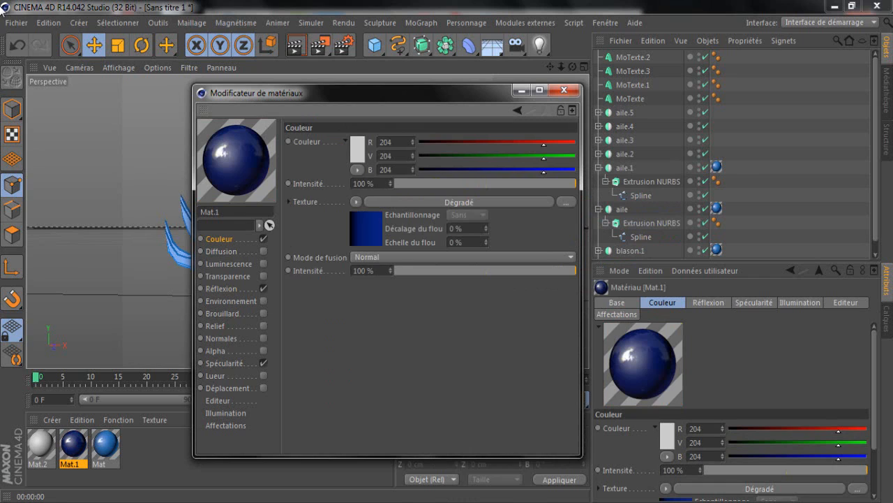
pyautogui.moveTo(515, 270); pyautogui.dragTo(576, 270)
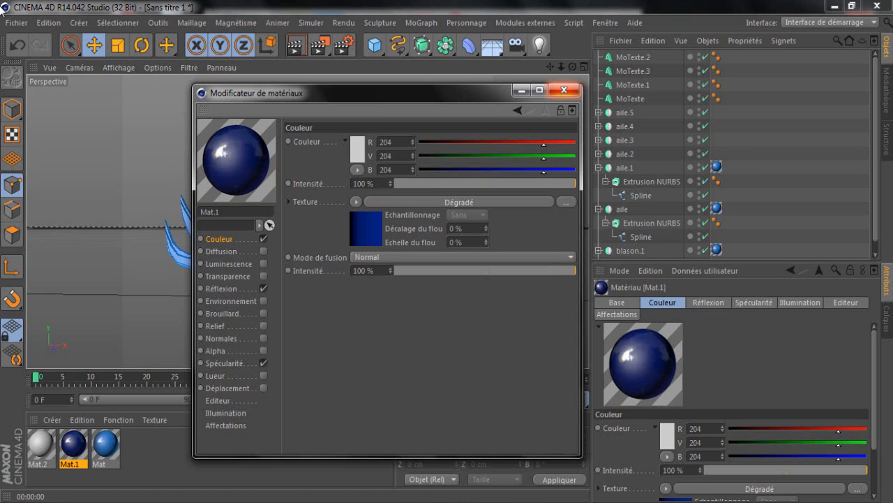
pyautogui.click(566, 89)
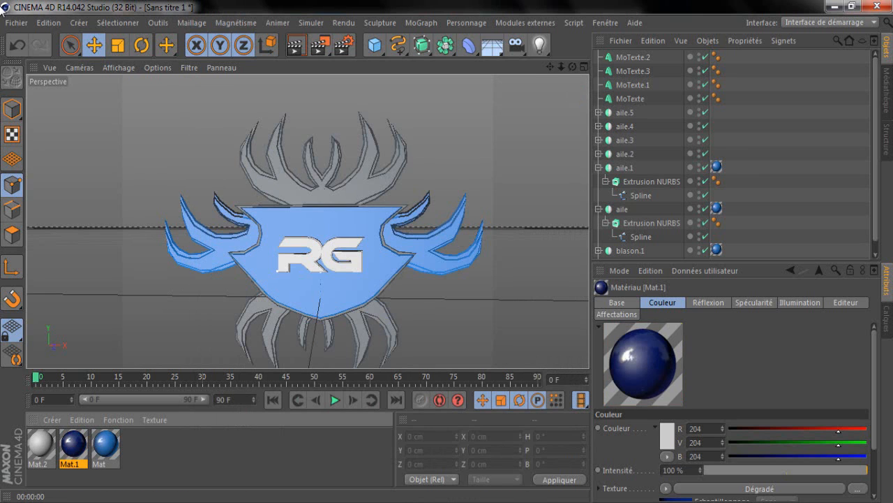
# Step: Apply Mat.1 to the upper and lower wings aile.5 and aile.3, and render a preview of the emblem
pyautogui.moveTo(73, 443); pyautogui.dragTo(293, 192)
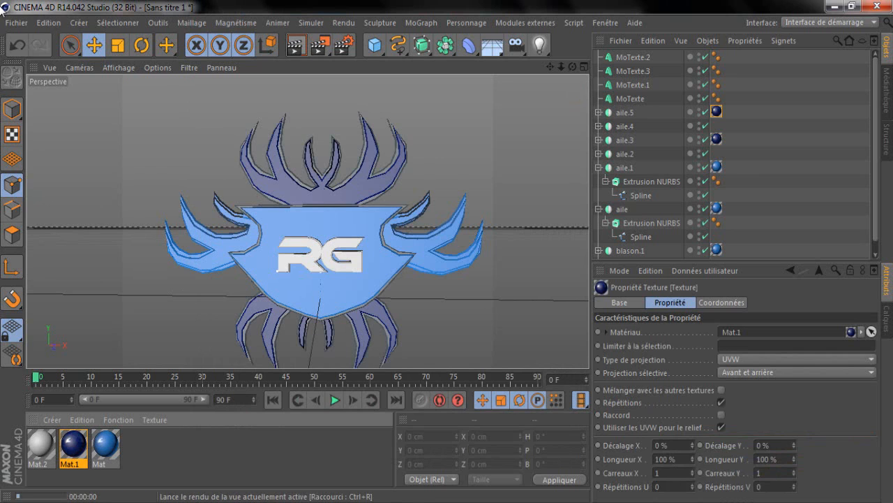
pyautogui.click(296, 46)
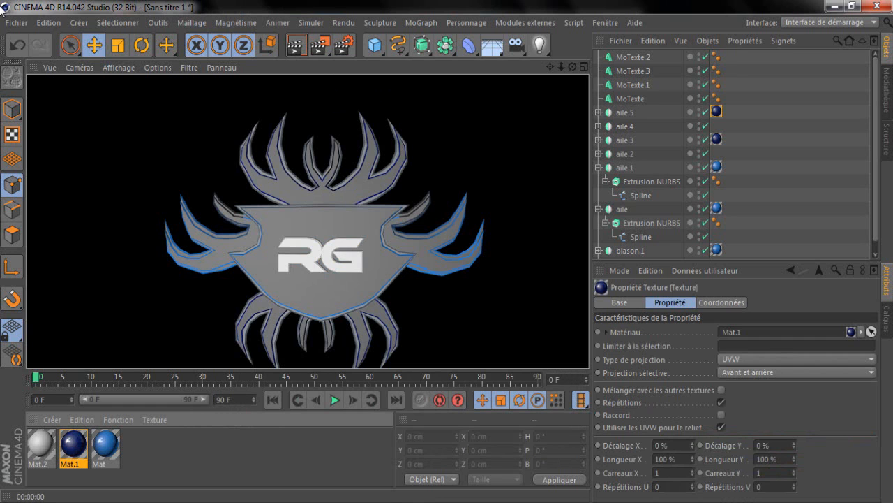
pyautogui.hotkey('ctrl', 'shift', 'a')
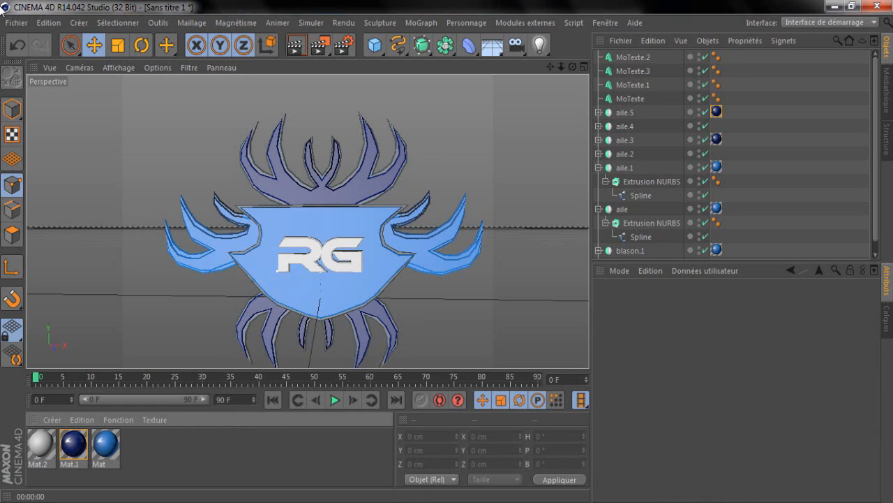
# Step: Reverse the Mat.1 gradient to run from dark blue to black, move its midpoint slightly toward the blue end, and render a preview
pyautogui.doubleClick(73, 444)
pyautogui.click(463, 200)
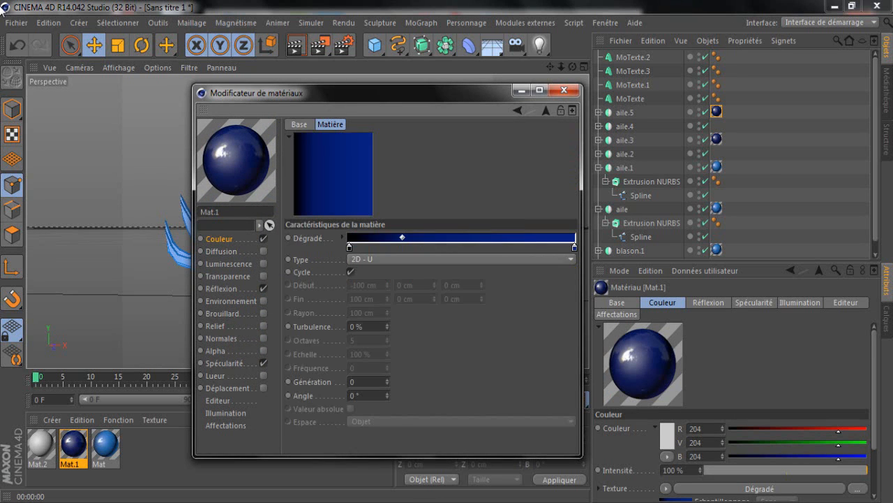
pyautogui.moveTo(349, 247)
pyautogui.mouseDown()
pyautogui.moveTo(555, 245)
pyautogui.moveTo(349, 247)
pyautogui.mouseUp()
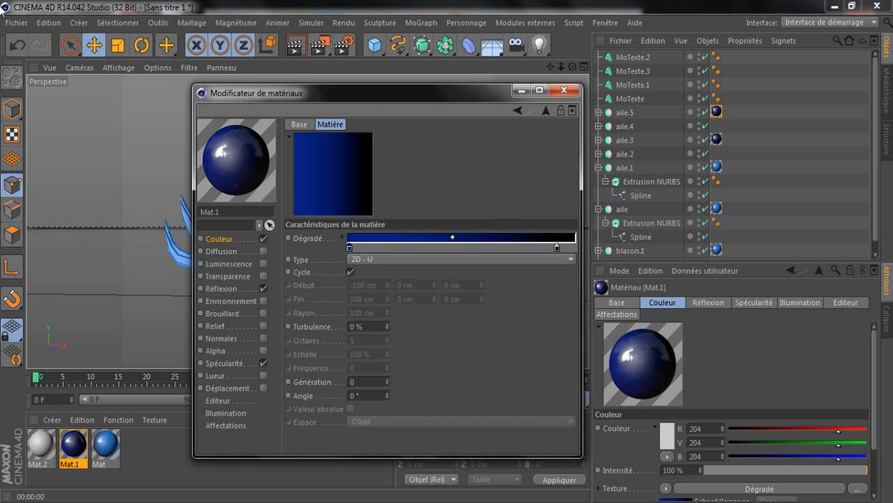
pyautogui.moveTo(556, 247); pyautogui.dragTo(574, 247)
pyautogui.moveTo(461, 237); pyautogui.dragTo(435, 237)
pyautogui.click(563, 89)
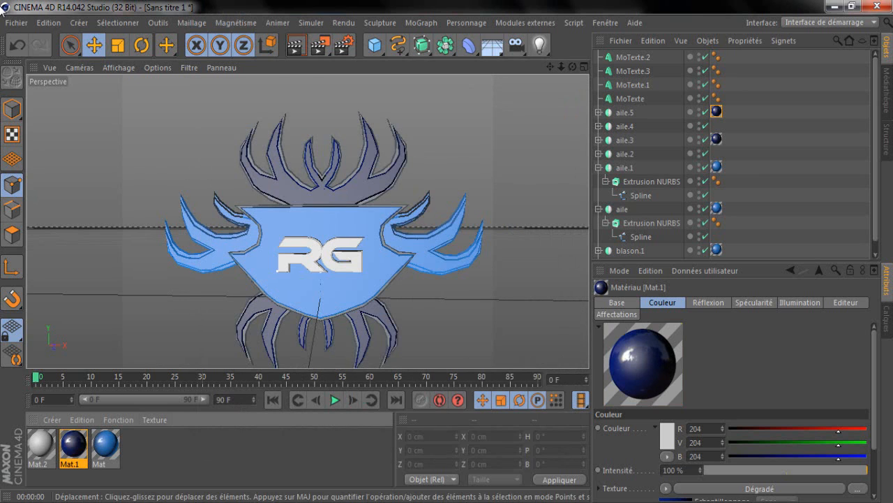
pyautogui.click(296, 45)
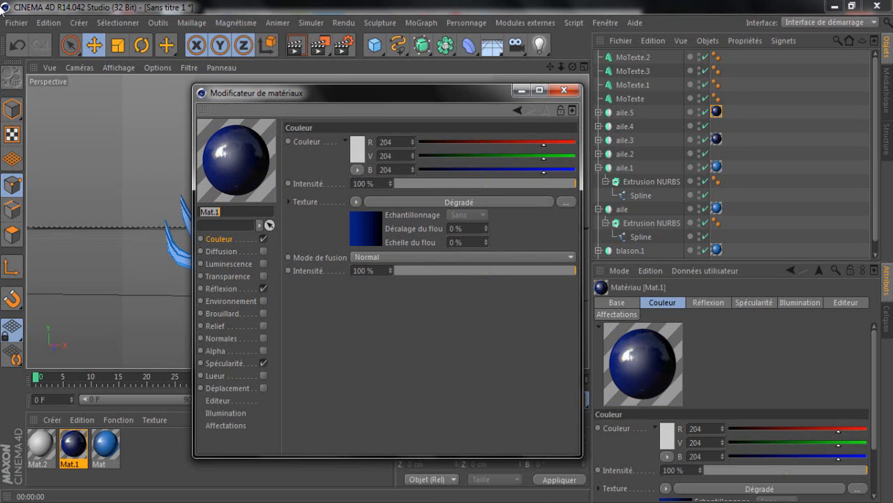
# Step: Try moving the Mat.1 gradient midpoint close to the black end and render a preview
pyautogui.click(458, 202)
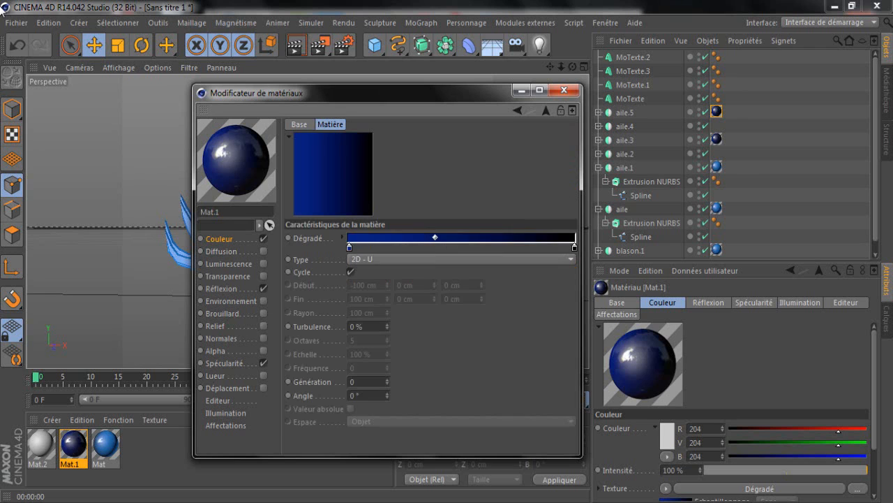
pyautogui.moveTo(434, 237); pyautogui.dragTo(533, 237)
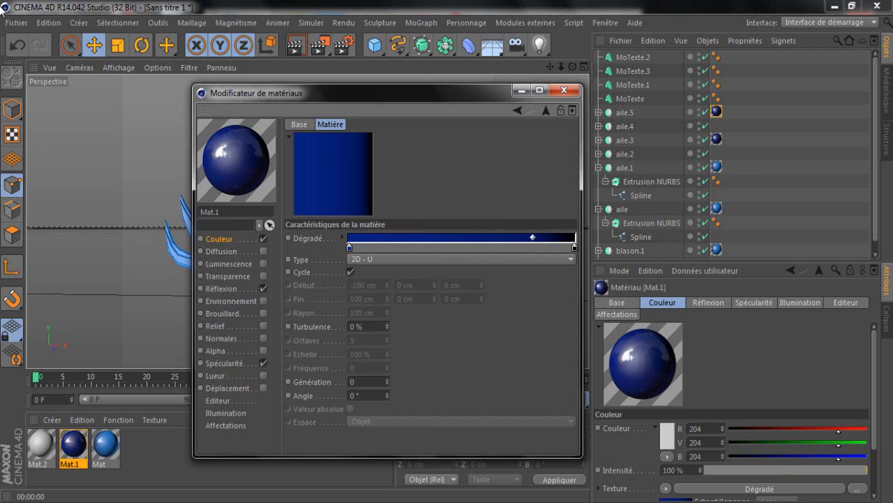
pyautogui.click(564, 90)
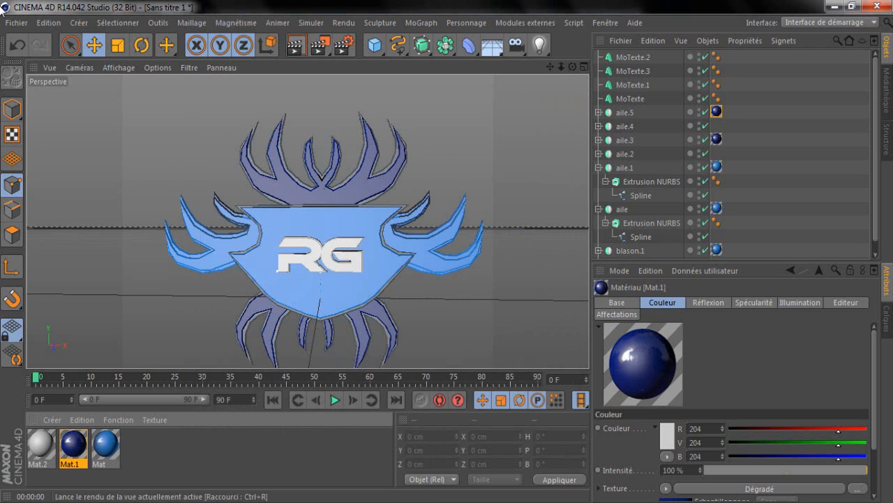
pyautogui.click(296, 46)
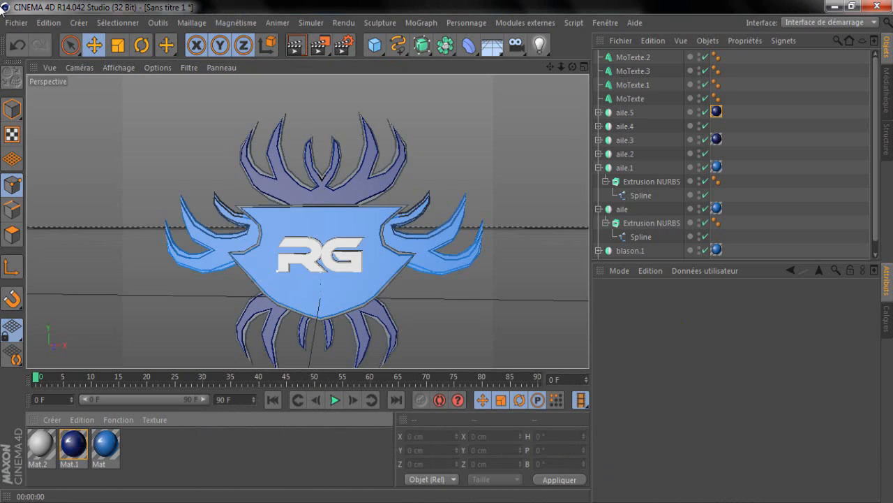
# Step: Move the Mat.1 gradient midpoint close to the dark blue end so that black dominates
pyautogui.doubleClick(74, 444)
pyautogui.click(460, 201)
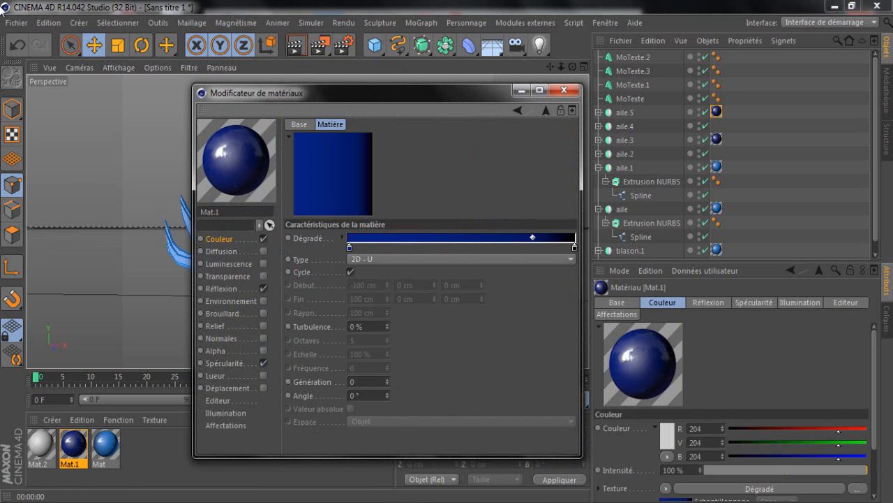
pyautogui.moveTo(532, 238); pyautogui.dragTo(389, 237)
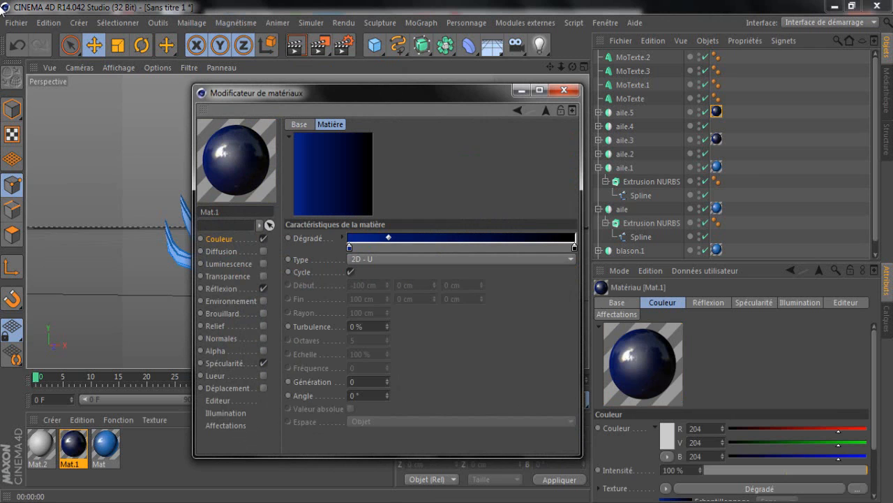
pyautogui.click(564, 91)
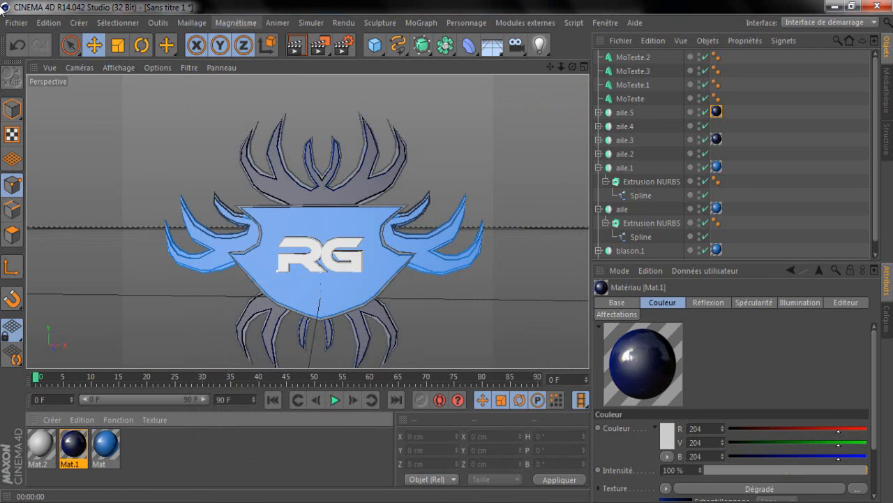
# Step: Render a preview of the emblem and apply the blue Mat material to the aile.5 and aile.3 wings
pyautogui.click(296, 46)
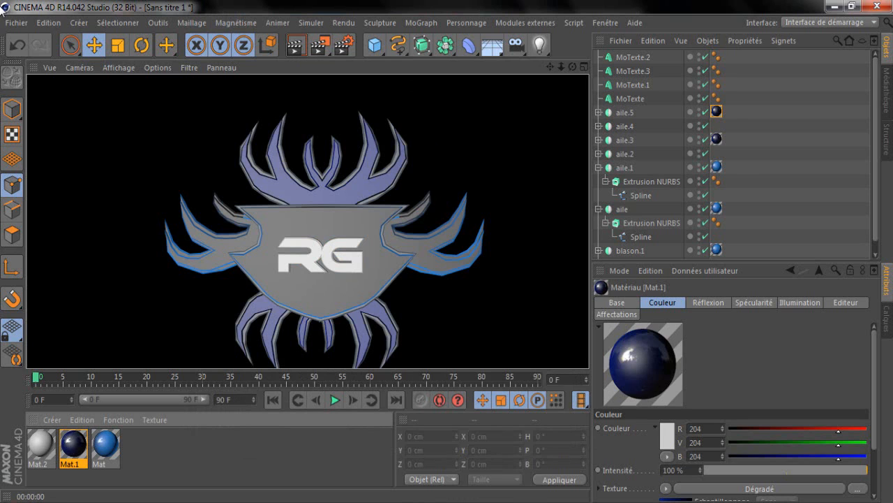
pyautogui.click(41, 444)
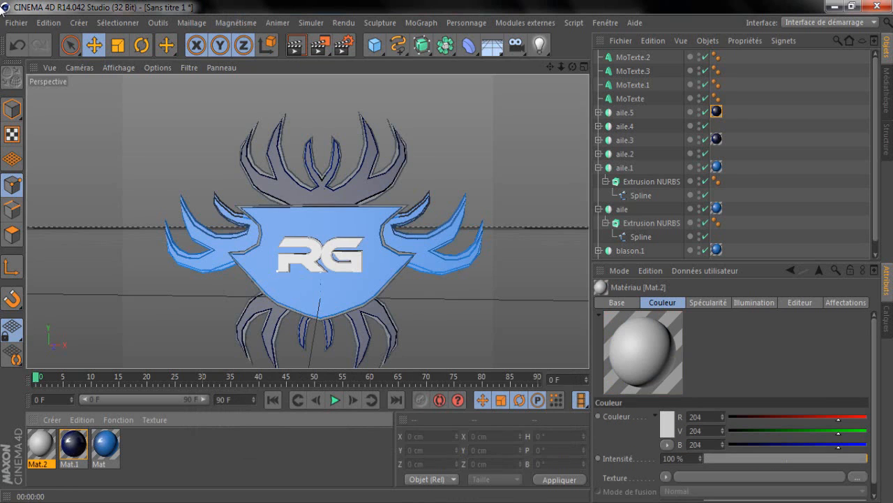
pyautogui.click(106, 444)
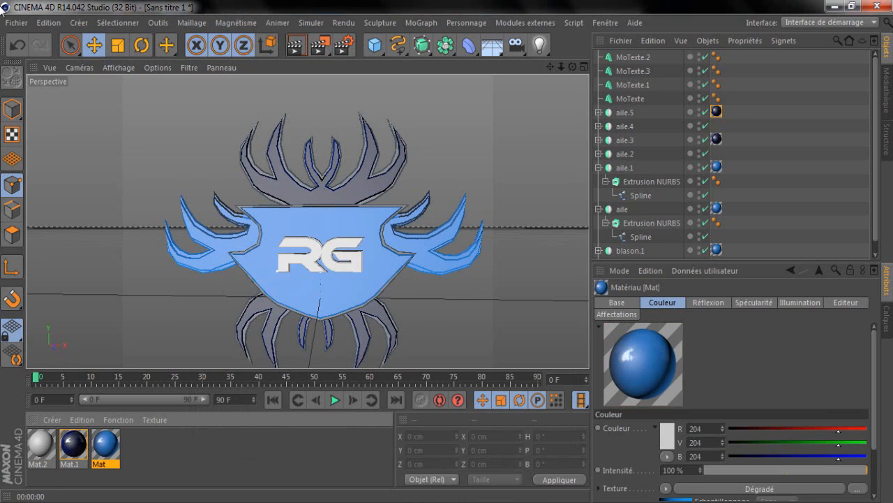
pyautogui.moveTo(106, 444); pyautogui.dragTo(726, 140)
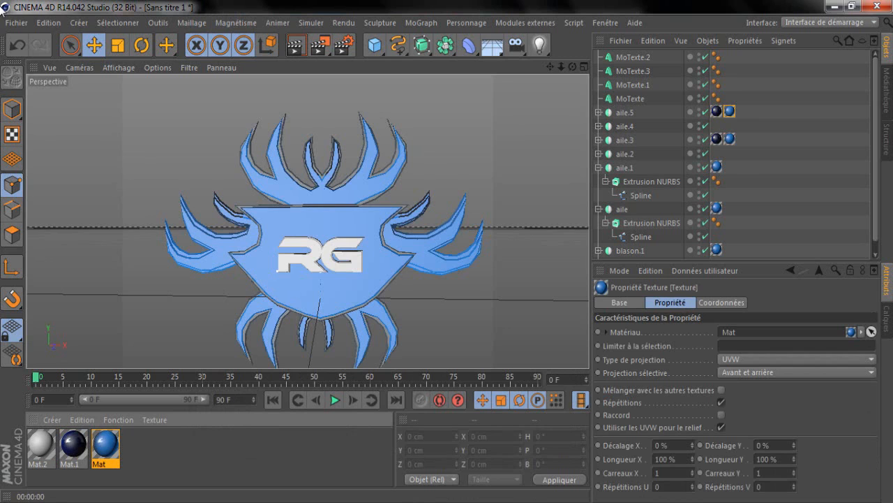
# Step: Apply the dark-blue Mat.1 material to aile.4 and aile.2, and render a preview of the emblem
pyautogui.moveTo(73, 444); pyautogui.dragTo(625, 126)
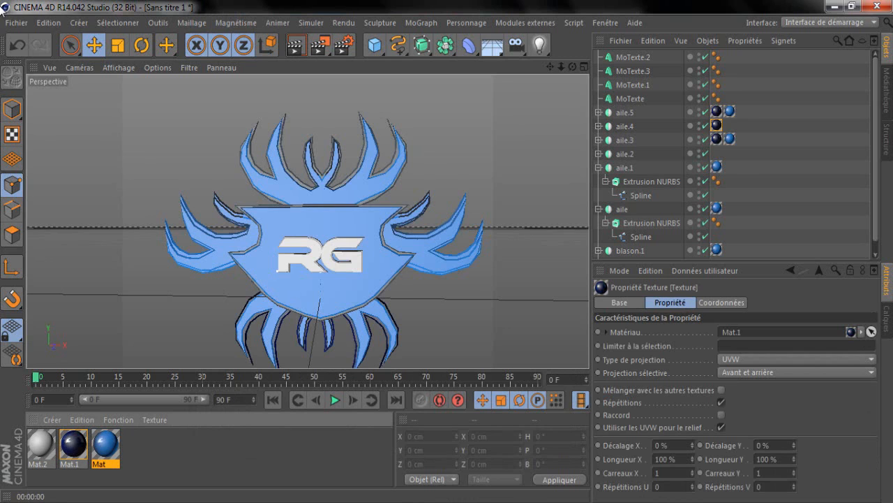
pyautogui.moveTo(74, 444); pyautogui.dragTo(625, 154)
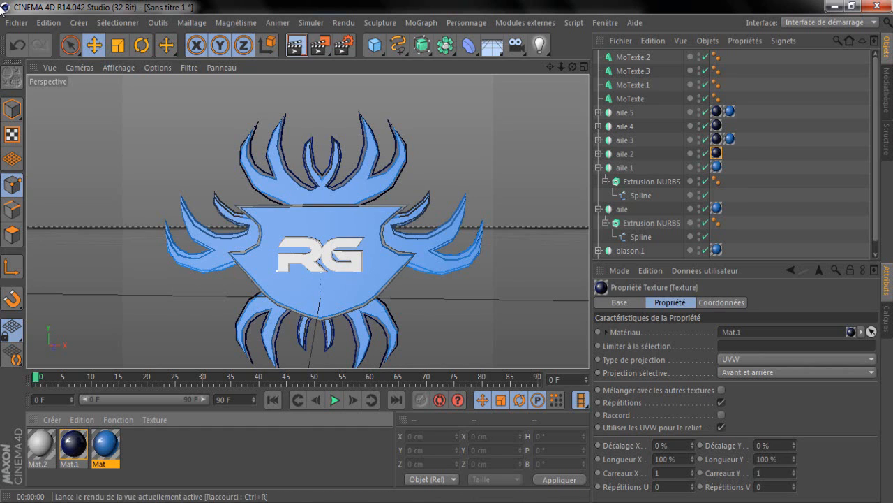
pyautogui.click(297, 45)
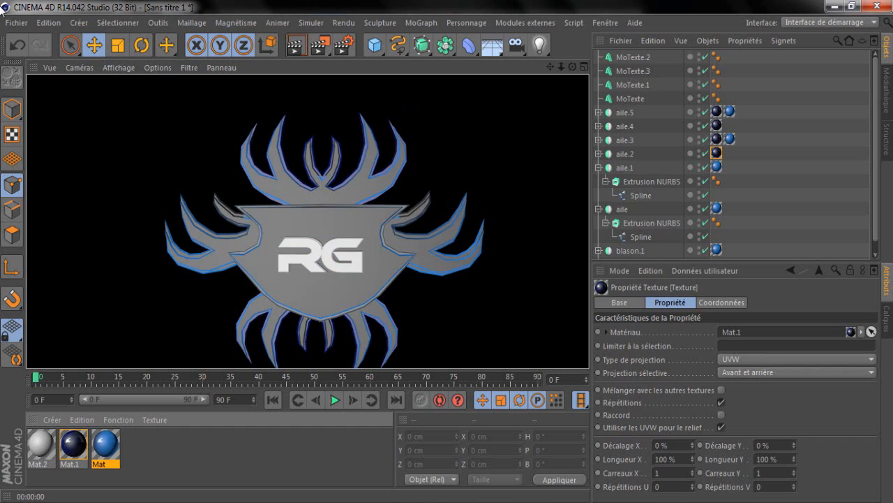
# Step: Apply Mat.1 to the shield's outer border and render a preview of the emblem
pyautogui.click(244, 450)
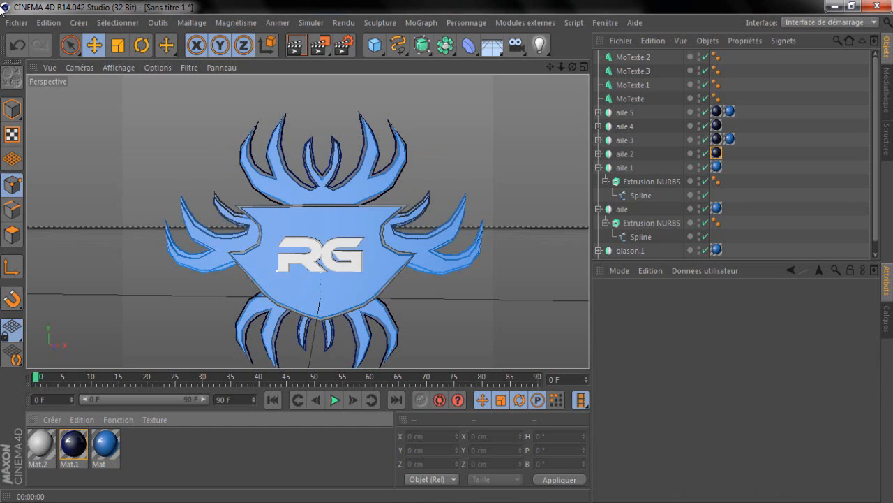
pyautogui.moveTo(73, 444); pyautogui.dragTo(264, 293)
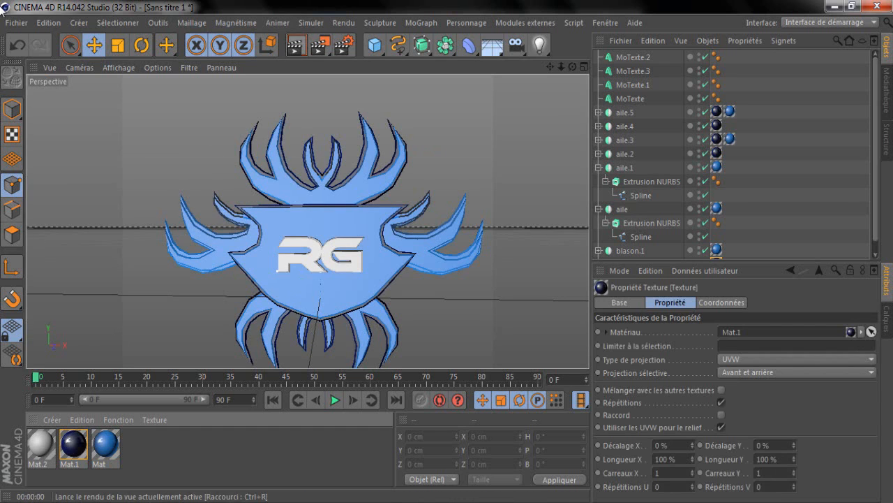
pyautogui.click(295, 45)
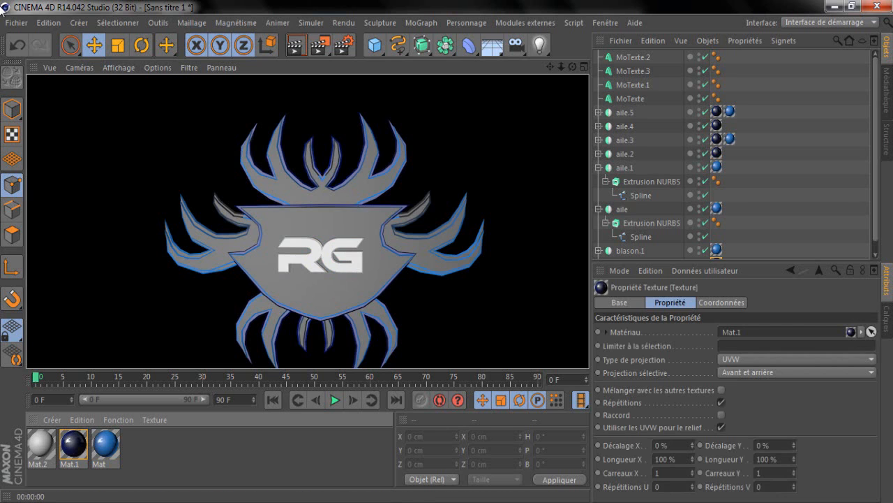
pyautogui.hotkey('ctrl', 'z')
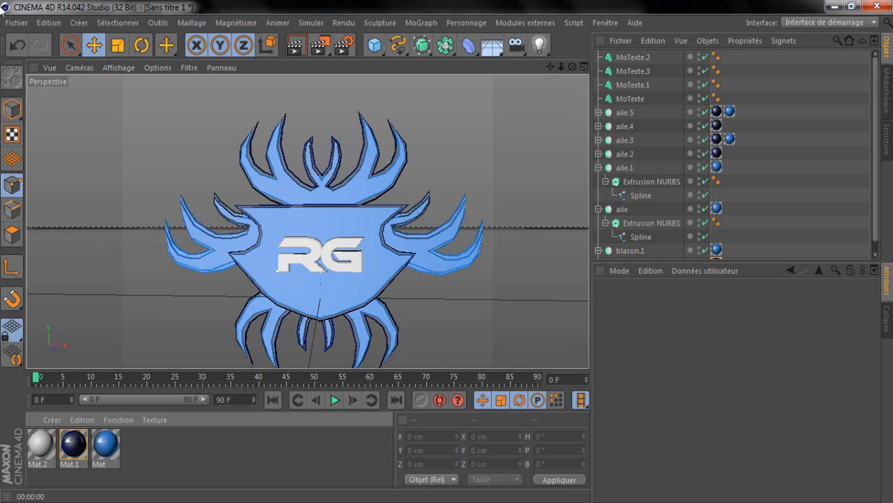
# Step: Load a Dégradé texture into Mat.2's color channel and recolor the gradient's white end to bright cyan
pyautogui.click(41, 444)
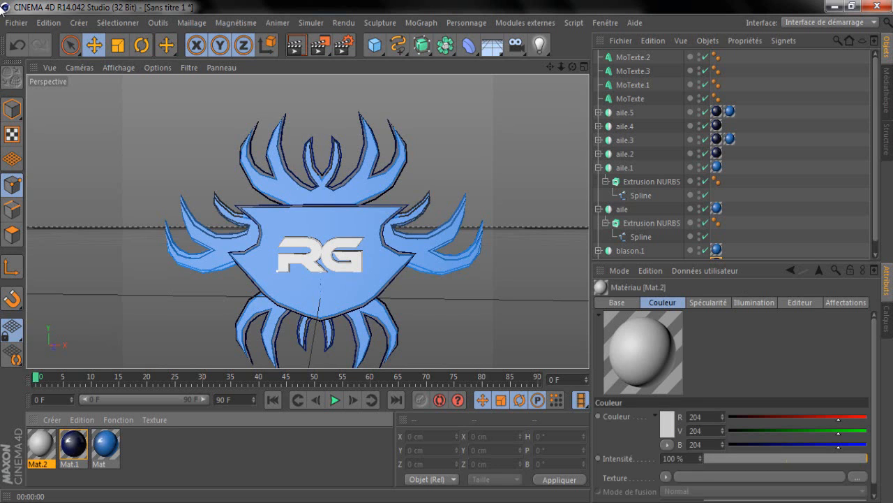
pyautogui.doubleClick(41, 444)
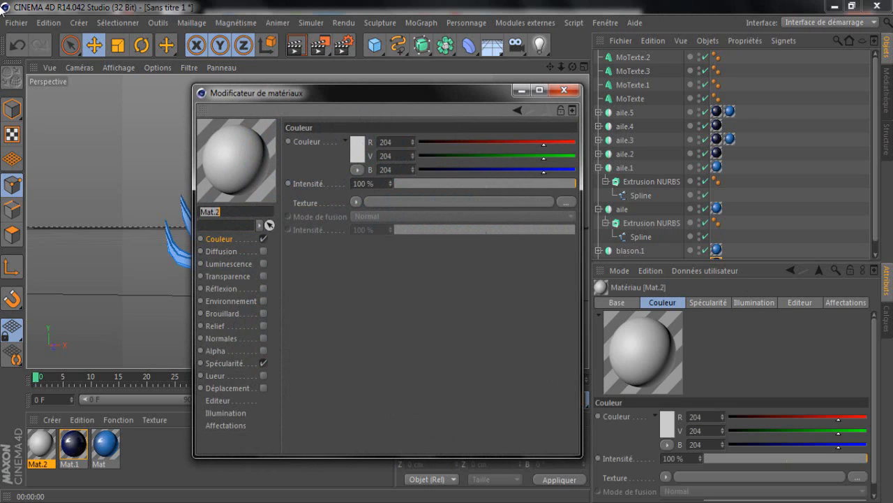
pyautogui.click(356, 203)
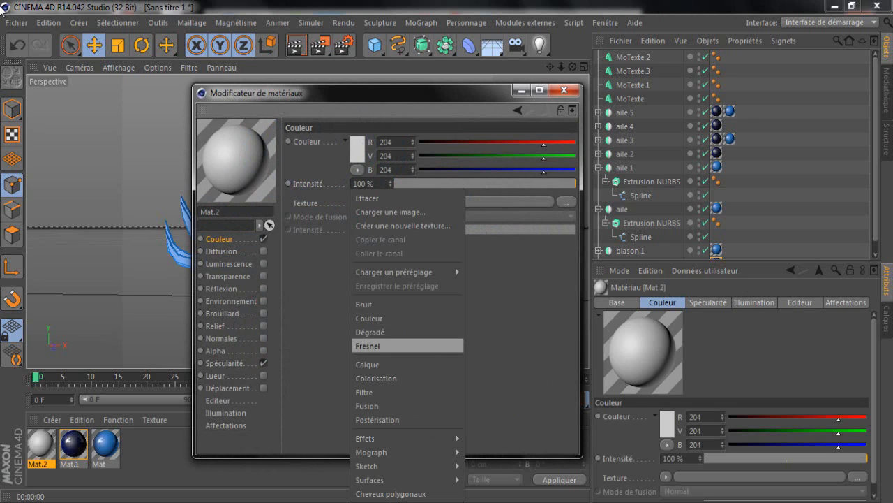
pyautogui.click(391, 332)
pyautogui.click(463, 201)
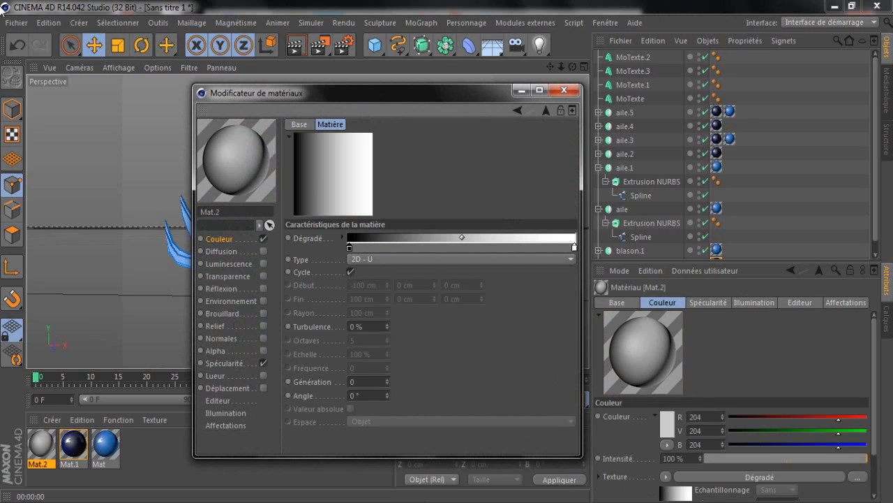
pyautogui.doubleClick(575, 248)
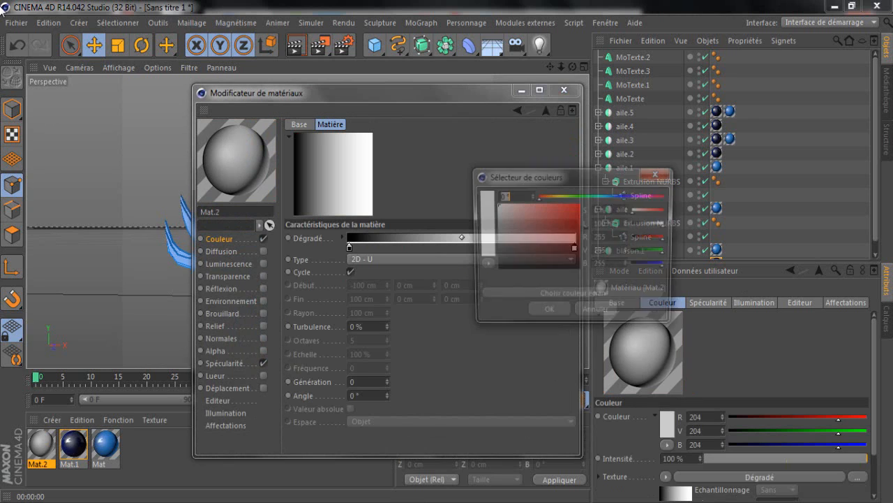
pyautogui.moveTo(550, 240)
pyautogui.mouseDown()
pyautogui.moveTo(554, 256)
pyautogui.moveTo(565, 215)
pyautogui.moveTo(629, 197)
pyautogui.moveTo(579, 203)
pyautogui.mouseUp()
pyautogui.click(614, 197)
pyautogui.click(547, 314)
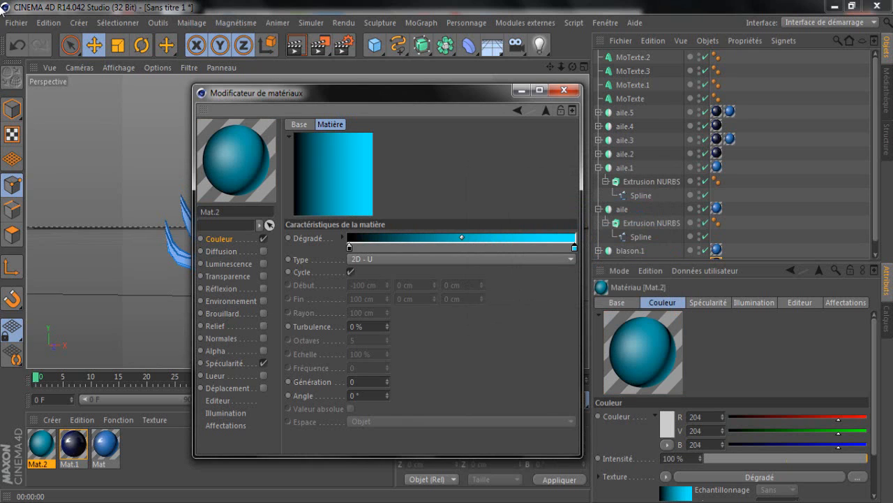
# Step: Shift the gradient's cyan end to a hue of 193° with saturation and brightness at 100%
pyautogui.doubleClick(575, 247)
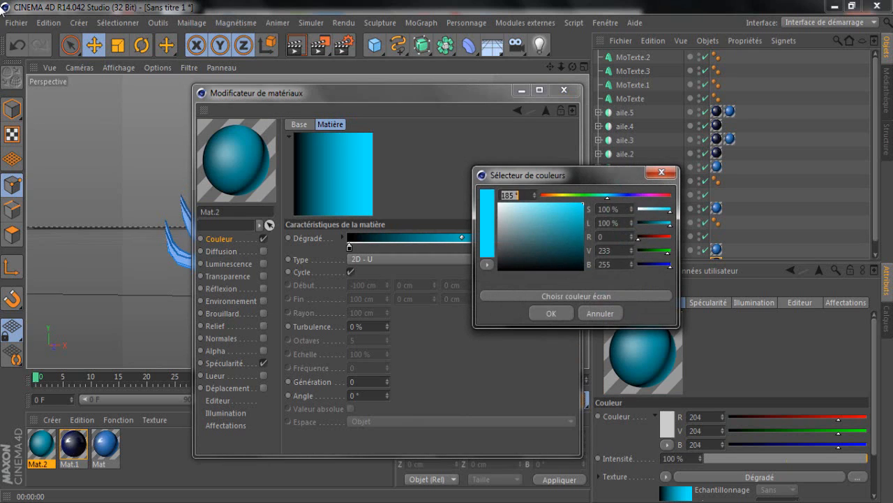
pyautogui.click(579, 223)
pyautogui.moveTo(607, 196); pyautogui.dragTo(610, 196)
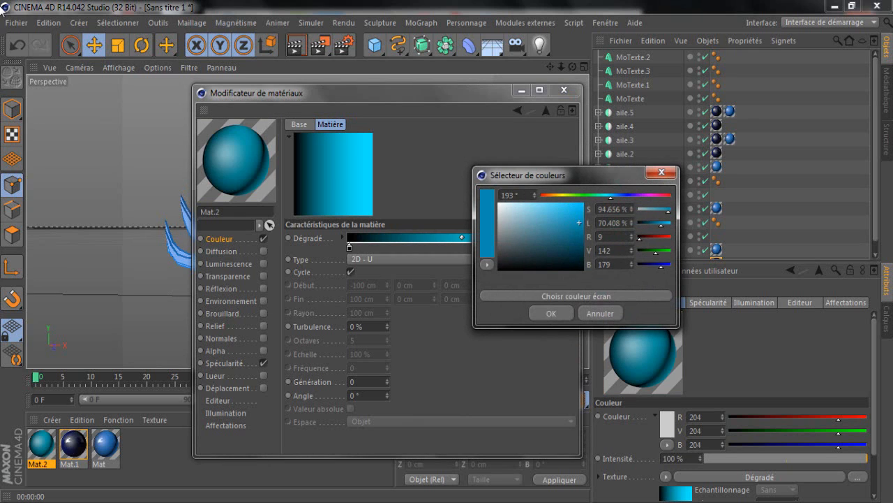
pyautogui.doubleClick(612, 209)
pyautogui.write('100')
pyautogui.press('Tab')
pyautogui.write('100')
pyautogui.press('Tab')
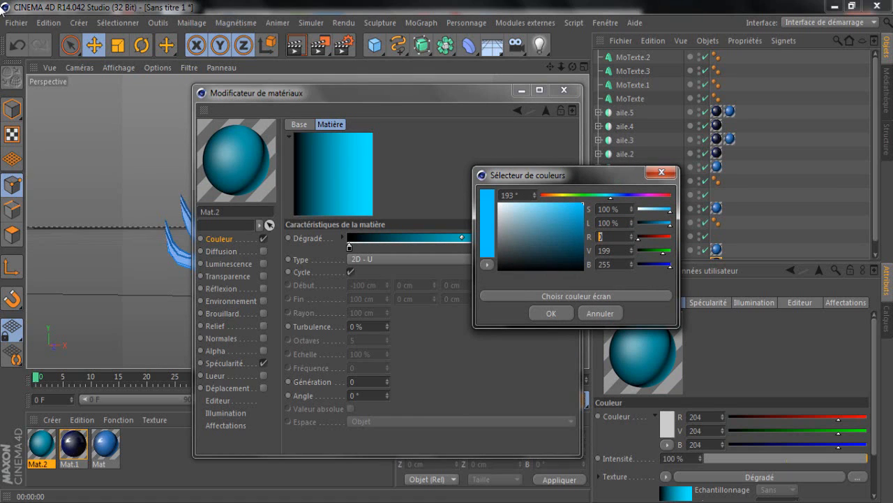
# Step: Set the gradient end color's green value to 165 and accept the color
pyautogui.press('Tab')
pyautogui.write('255')
pyautogui.hotkey('ctrl', 'a')
pyautogui.write('165')
pyautogui.press('Return')
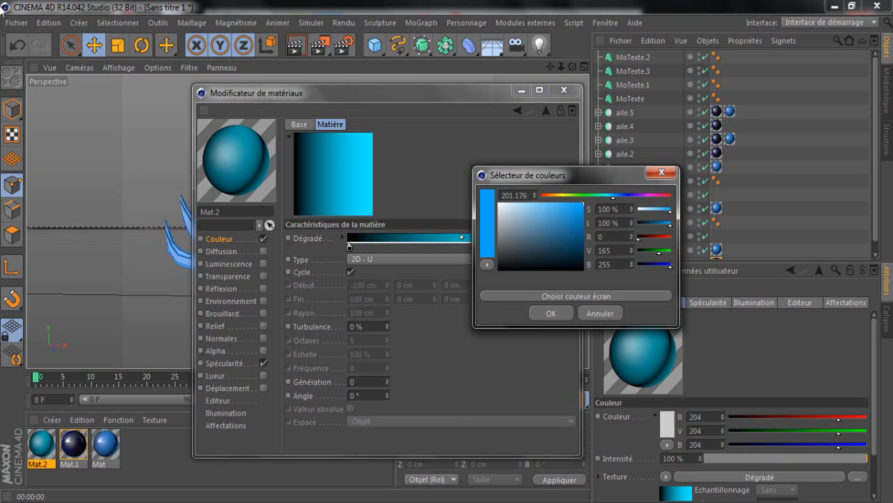
pyautogui.press('Return')
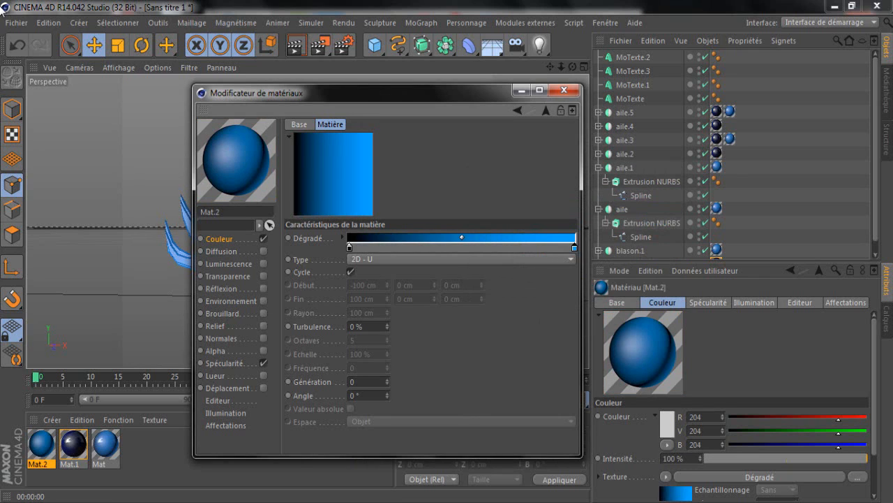
# Step: Move Mat.2's gradient midpoint toward the black end and enable reflection at 17% intensity
pyautogui.moveTo(462, 237); pyautogui.dragTo(411, 238)
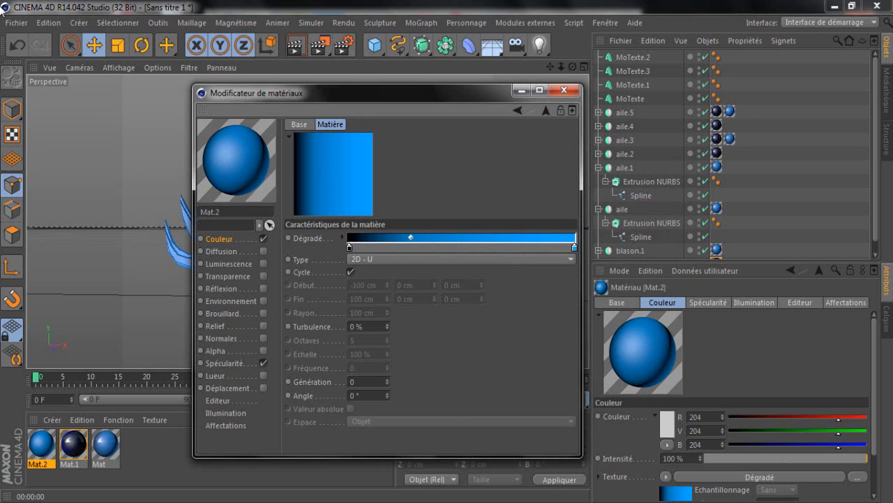
pyautogui.moveTo(411, 237); pyautogui.dragTo(412, 237)
pyautogui.click(227, 276)
pyautogui.click(221, 288)
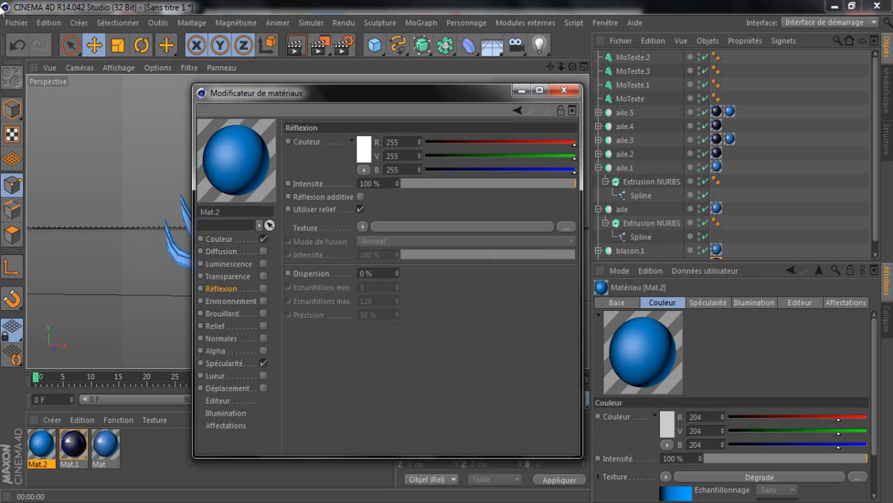
pyautogui.click(263, 288)
pyautogui.moveTo(425, 183); pyautogui.dragTo(431, 184)
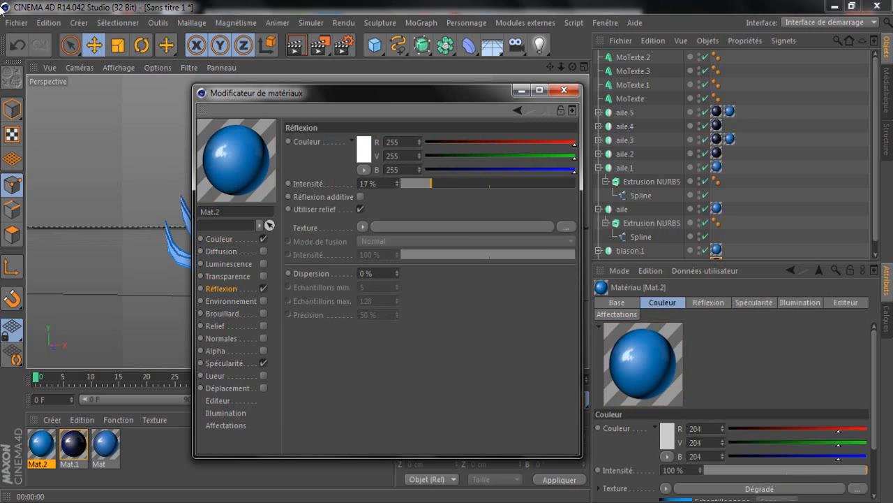
# Step: Set the texture mix intensity of Mat.2's color channel to 99% and close the material editor
pyautogui.click(219, 238)
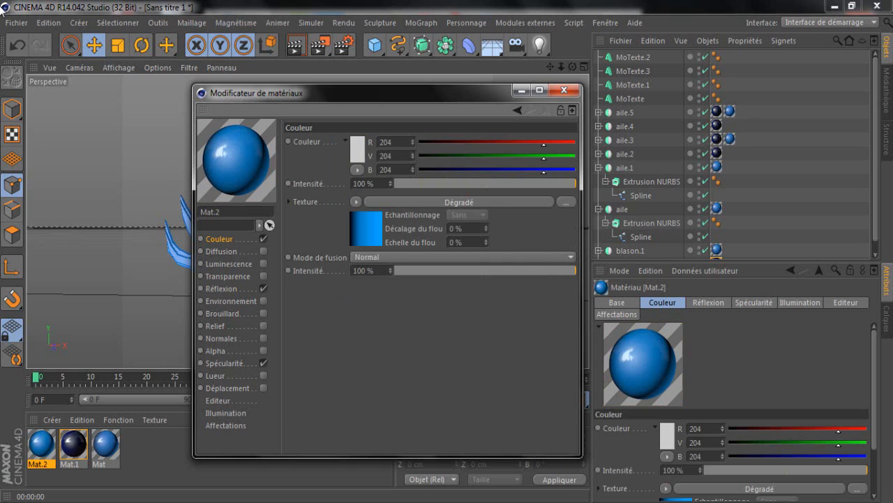
pyautogui.moveTo(575, 270)
pyautogui.mouseDown()
pyautogui.moveTo(463, 270)
pyautogui.moveTo(574, 270)
pyautogui.mouseUp()
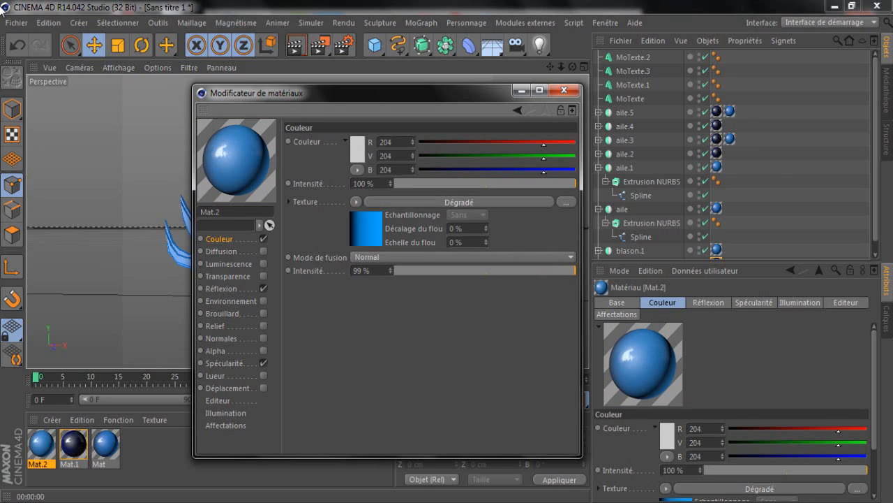
pyautogui.click(564, 89)
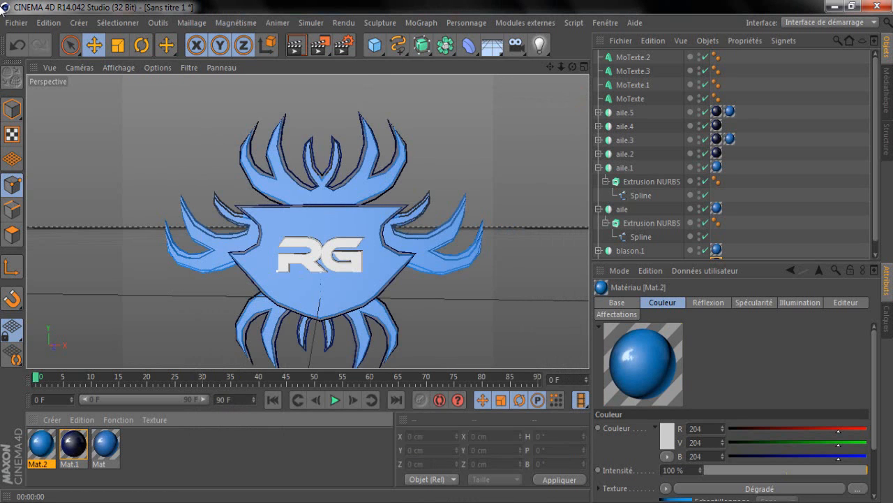
# Step: Apply Mat.2 to the text objects MoTexte and MoTexte.2, and render a preview
pyautogui.moveTo(42, 444); pyautogui.dragTo(298, 256)
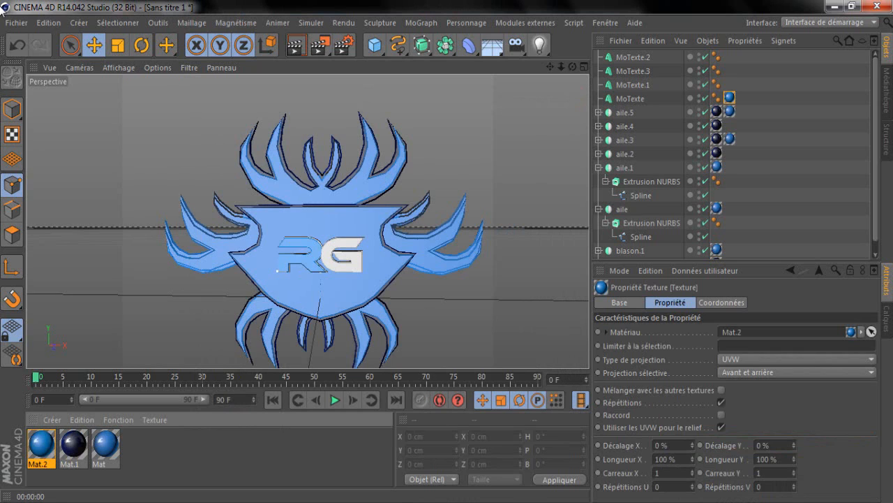
pyautogui.moveTo(42, 445); pyautogui.dragTo(345, 256)
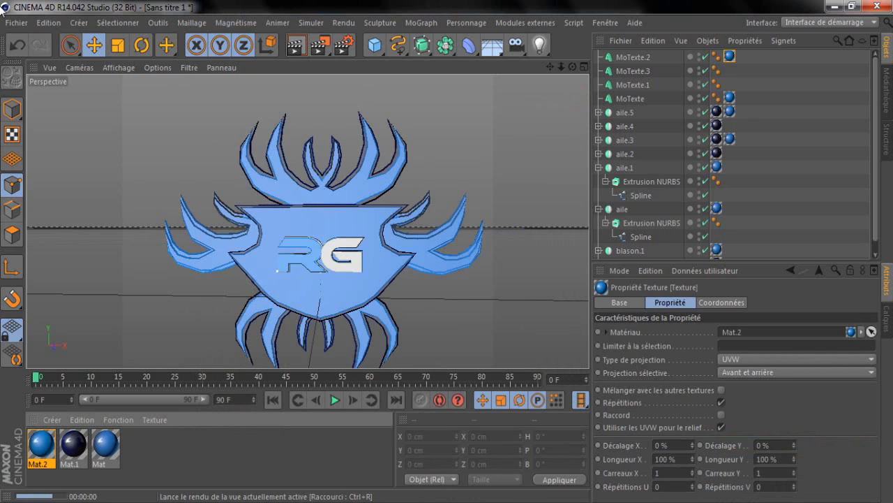
pyautogui.click(296, 46)
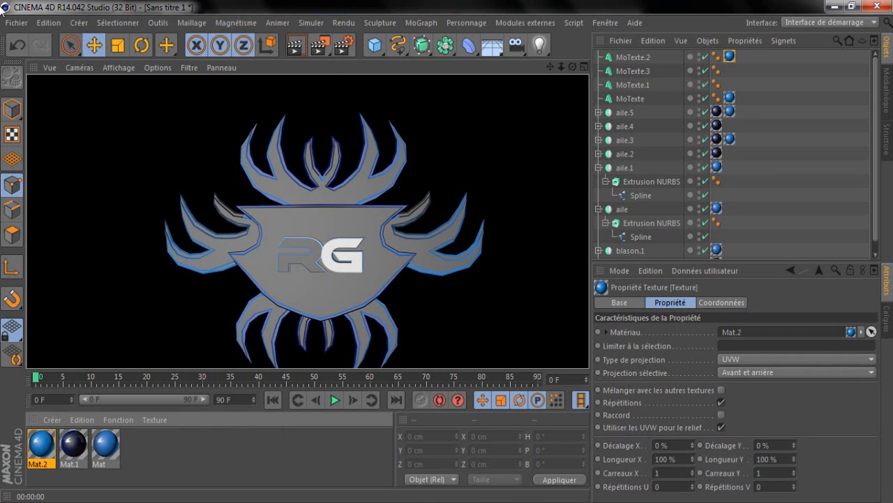
# Step: Apply Mat.2 to the shield blason.1, render a preview and clear the selection
pyautogui.moveTo(41, 444); pyautogui.dragTo(321, 290)
pyautogui.click(296, 46)
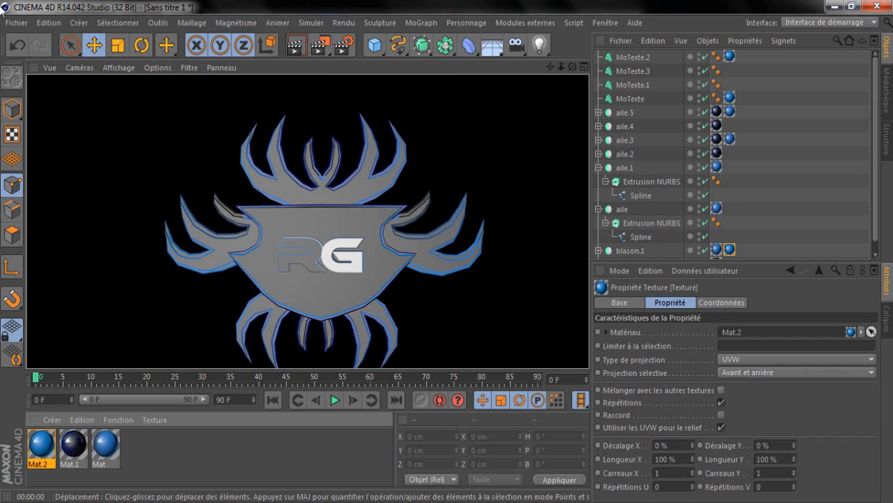
pyautogui.hotkey('ctrl', 'shift', 'a')
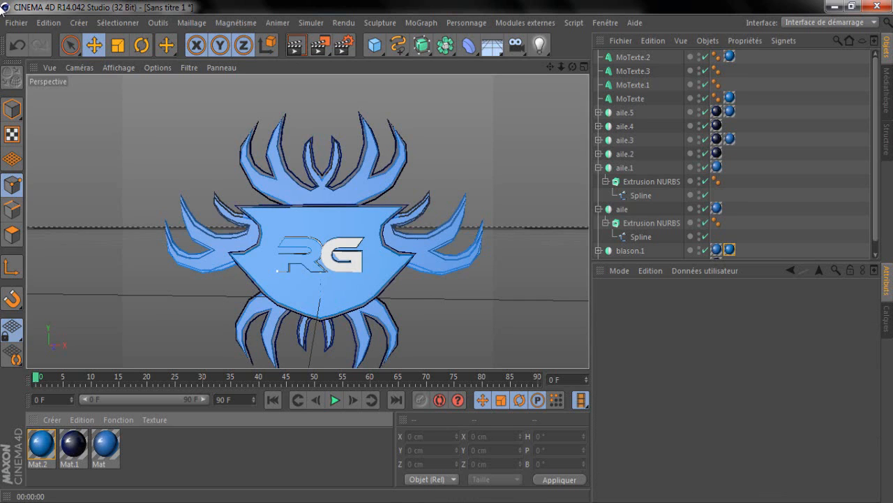
# Step: Apply the dark-blue Mat.1 material to the text objects MoTexte.1 and MoTexte.3
pyautogui.moveTo(73, 443); pyautogui.dragTo(337, 264)
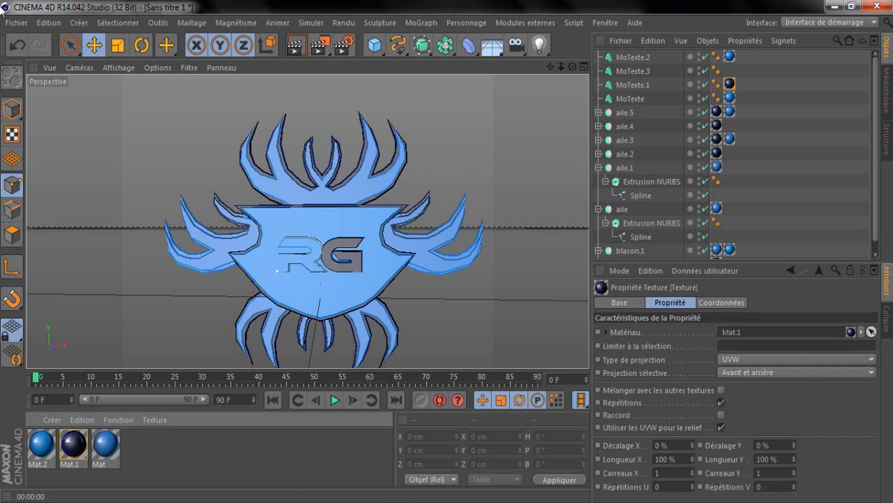
pyautogui.moveTo(73, 444); pyautogui.dragTo(300, 266)
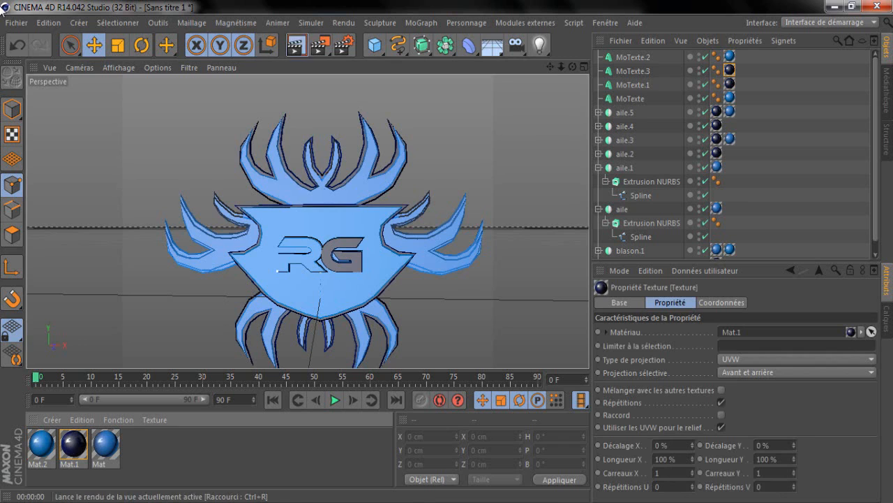
# Step: Apply the blue Mat material to the text object MoTexte.1, checking the emblem with render previews
pyautogui.click(296, 45)
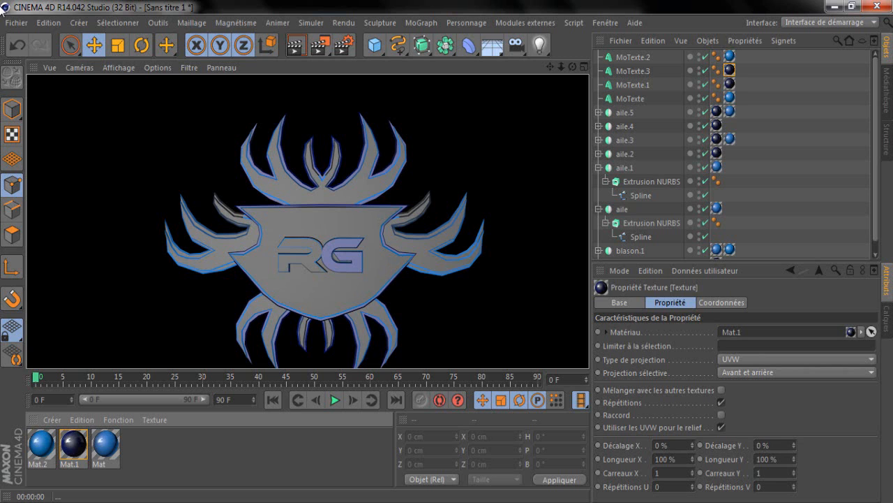
pyautogui.click(155, 420)
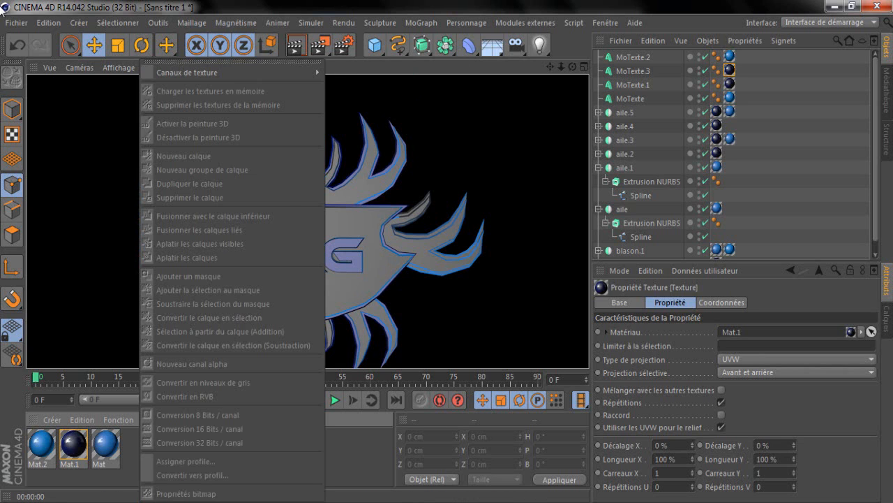
pyautogui.press('Escape')
pyautogui.click(106, 445)
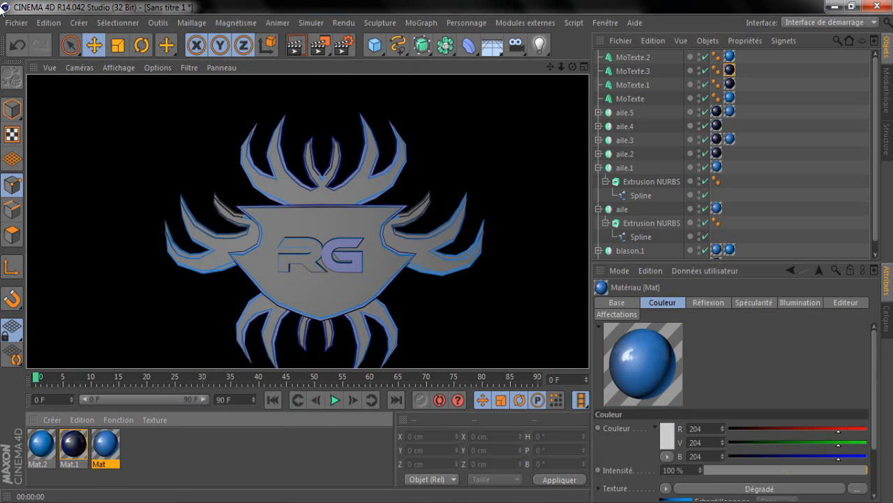
pyautogui.moveTo(106, 444); pyautogui.dragTo(633, 84)
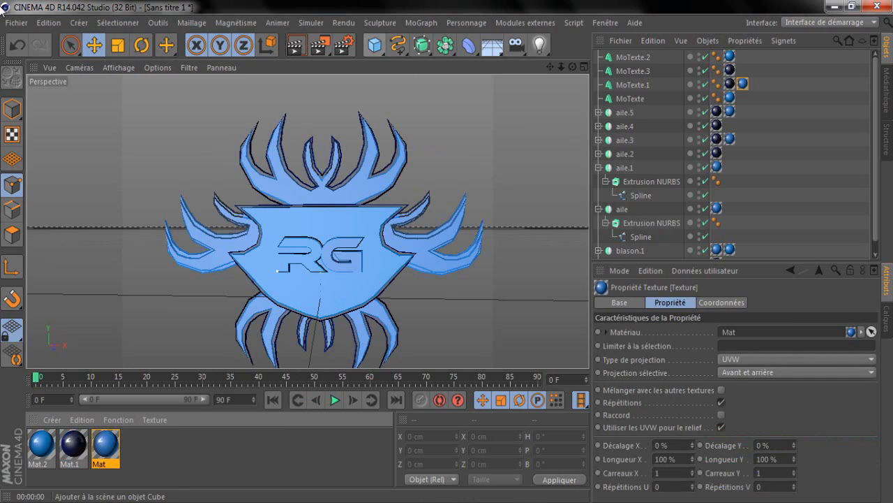
pyautogui.click(295, 45)
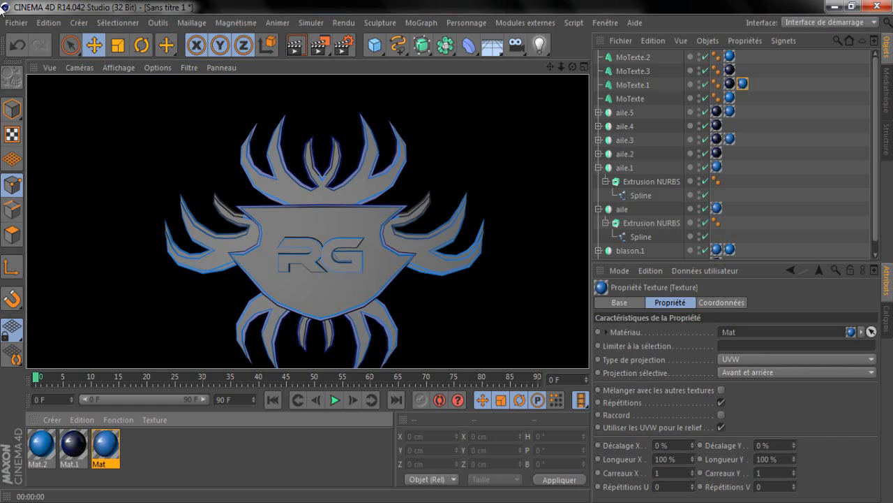
pyautogui.click(796, 209)
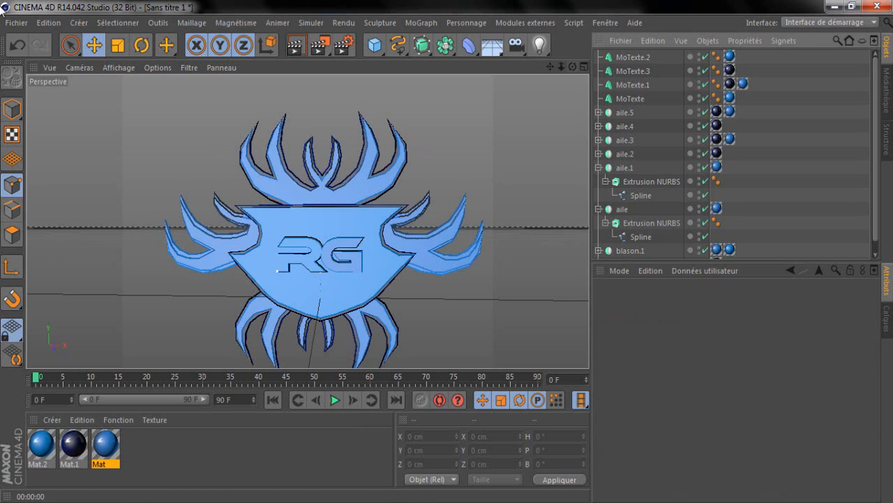
# Step: Frame the whole emblem in the perspective view and render a preview
pyautogui.moveTo(550, 67); pyautogui.dragTo(546, 36)
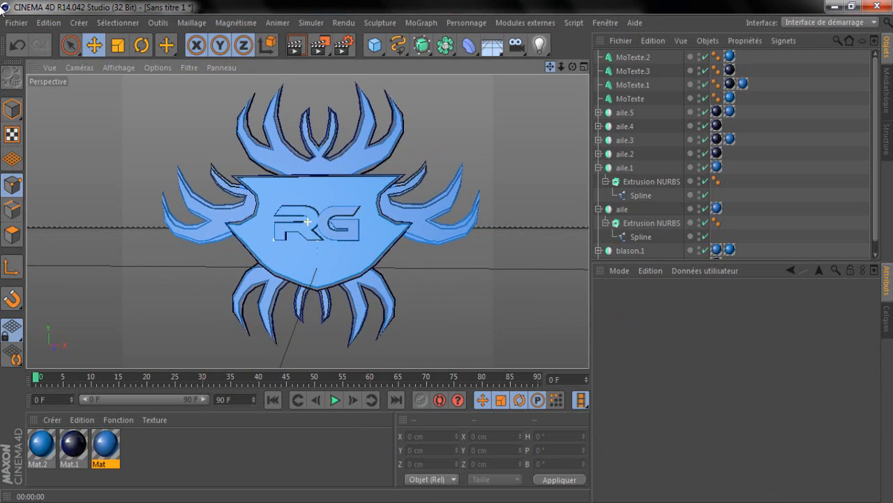
pyautogui.moveTo(572, 67); pyautogui.dragTo(576, 67)
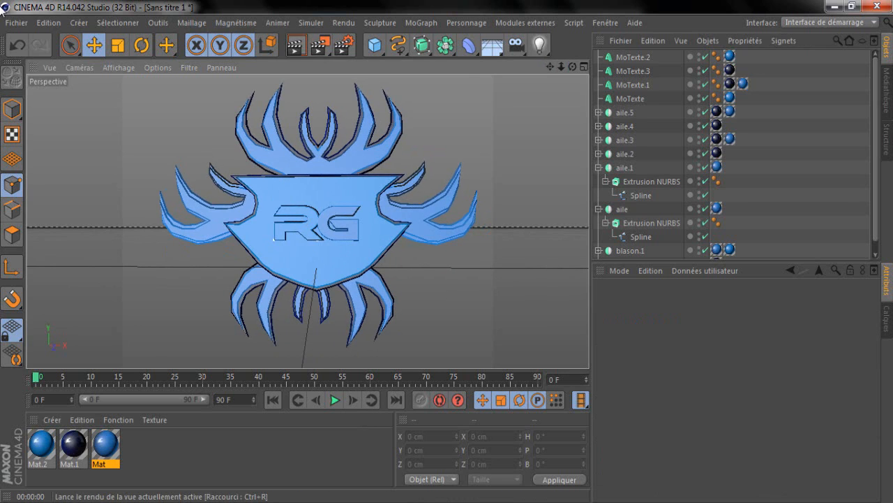
pyautogui.click(297, 46)
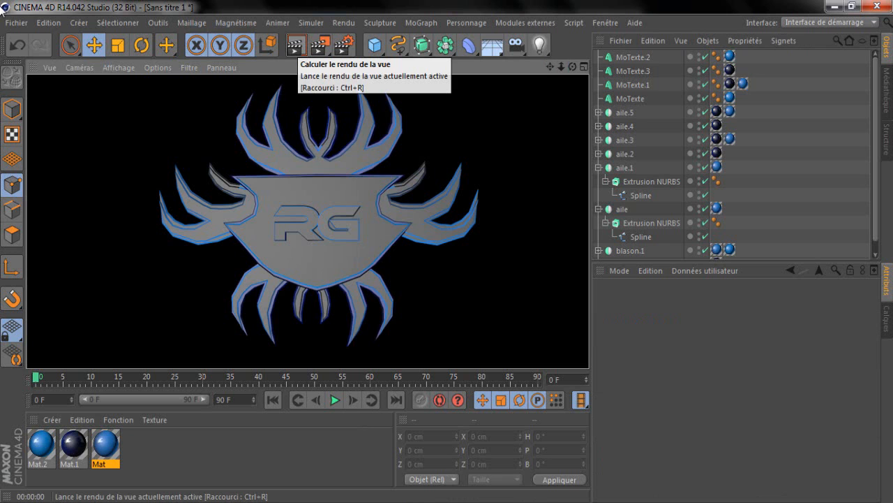
pyautogui.click(244, 448)
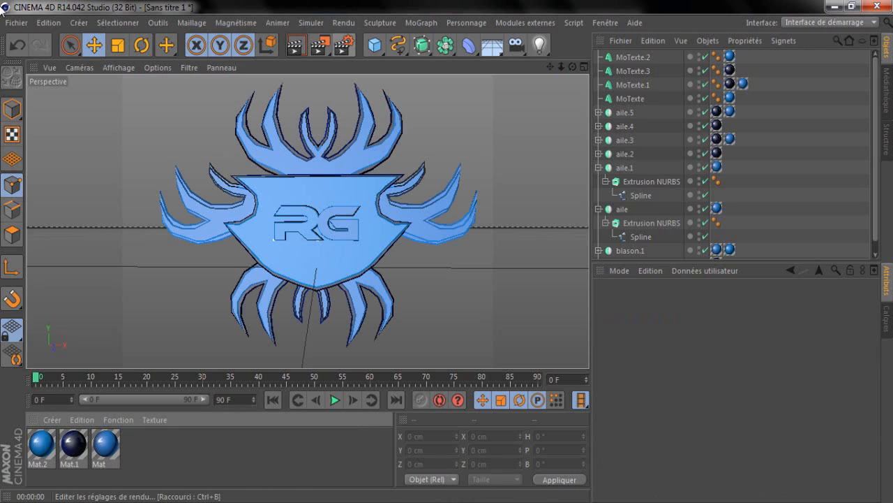
# Step: Set the render output size to the 1024 x 768 screen preset in the render settings
pyautogui.click(344, 44)
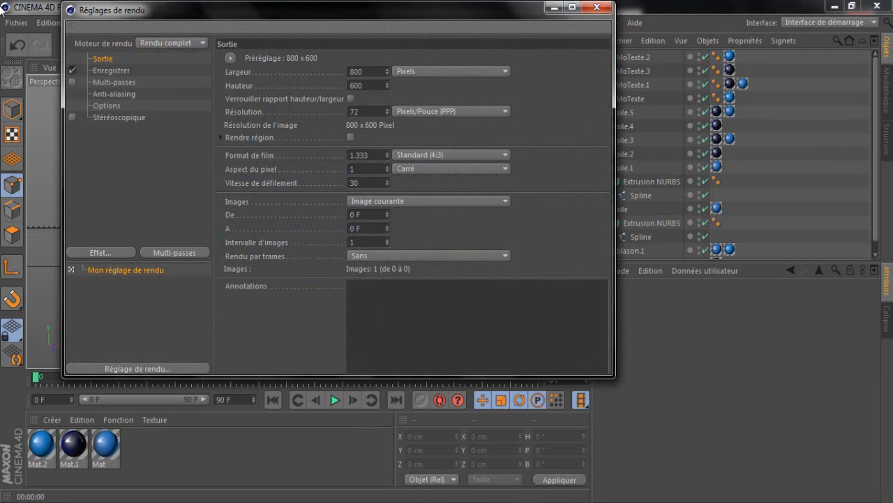
pyautogui.click(229, 58)
pyautogui.moveTo(265, 72)
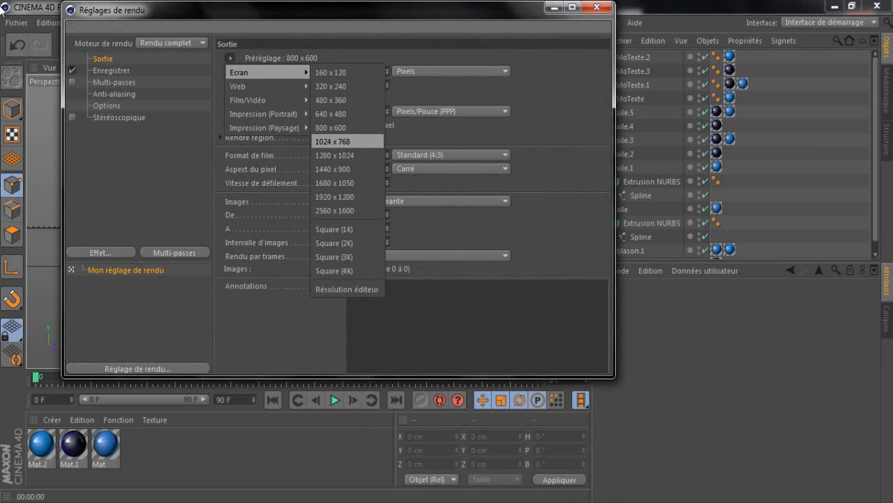
pyautogui.click(332, 141)
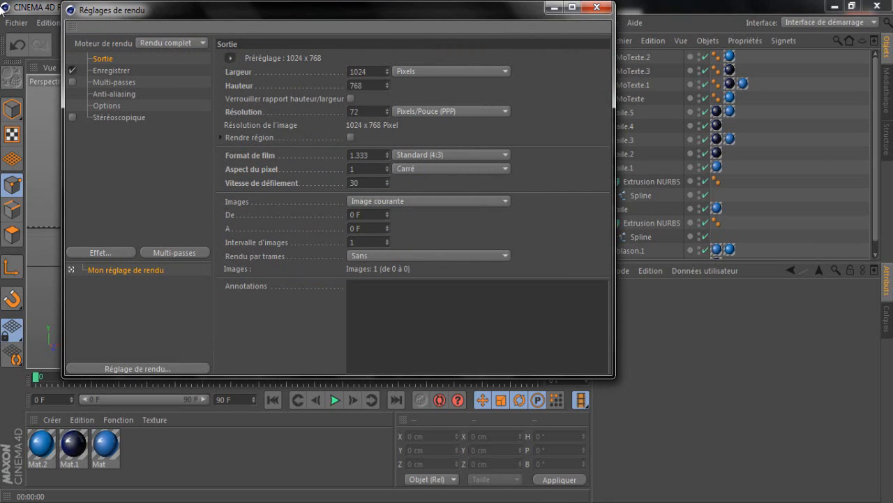
# Step: Set the render to save as "tuto roud" in the logo folder, in PNG format with an alpha channel
pyautogui.click(111, 70)
pyautogui.click(594, 83)
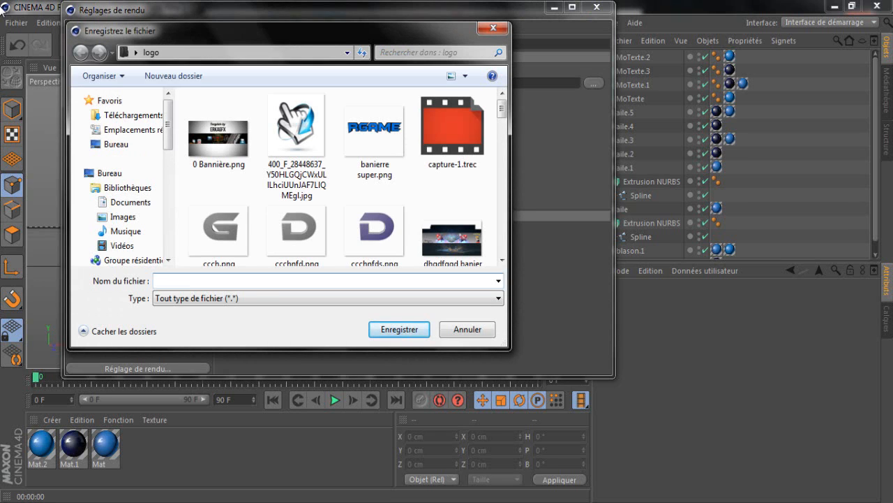
pyautogui.write('tuto roud')
pyautogui.press('Return')
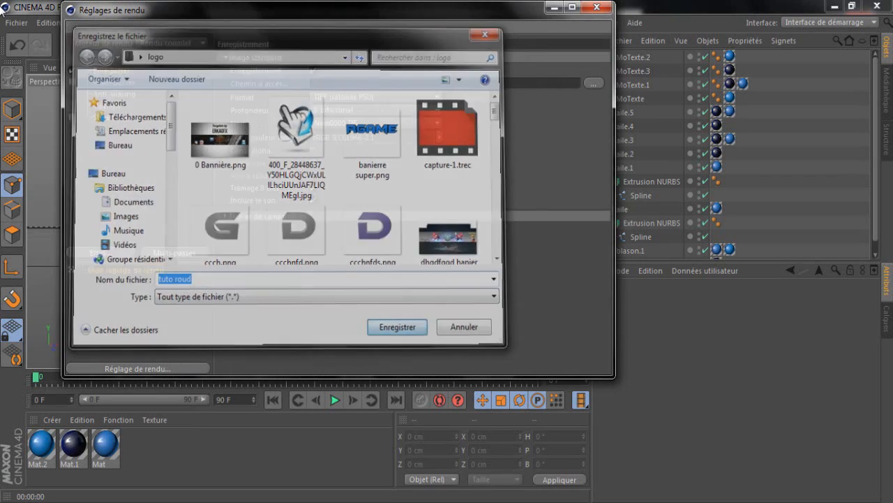
pyautogui.click(377, 97)
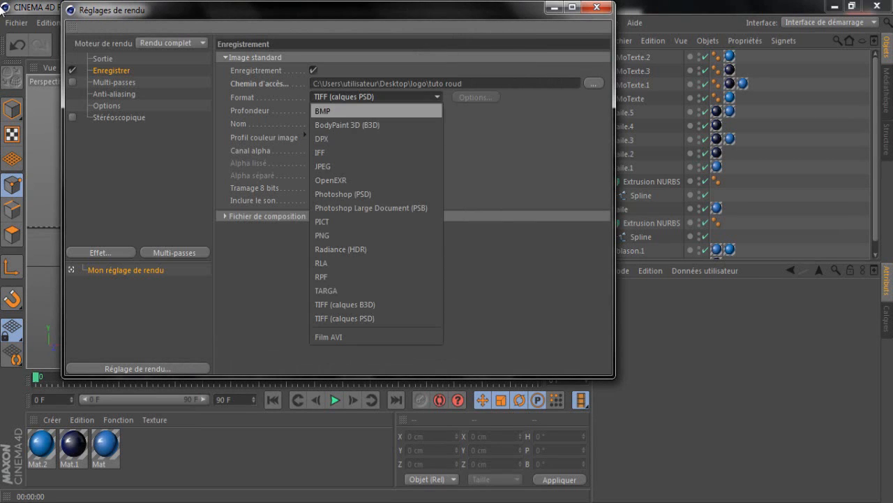
pyautogui.click(376, 235)
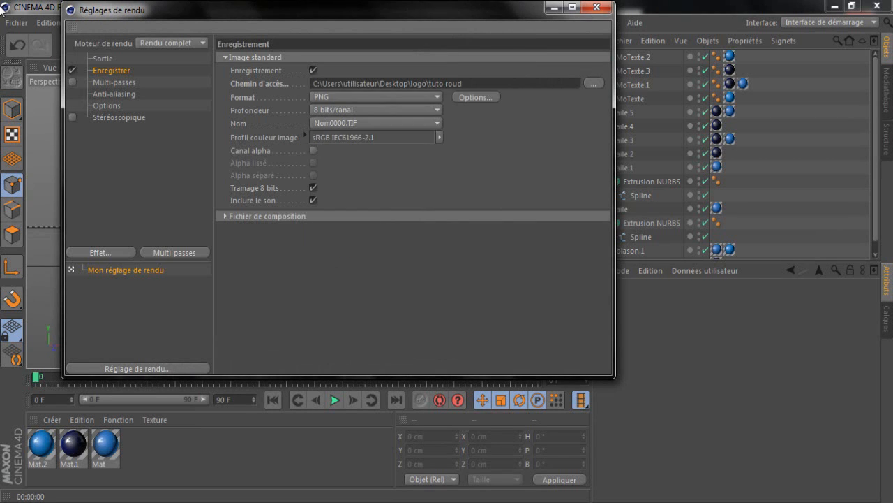
pyautogui.click(312, 150)
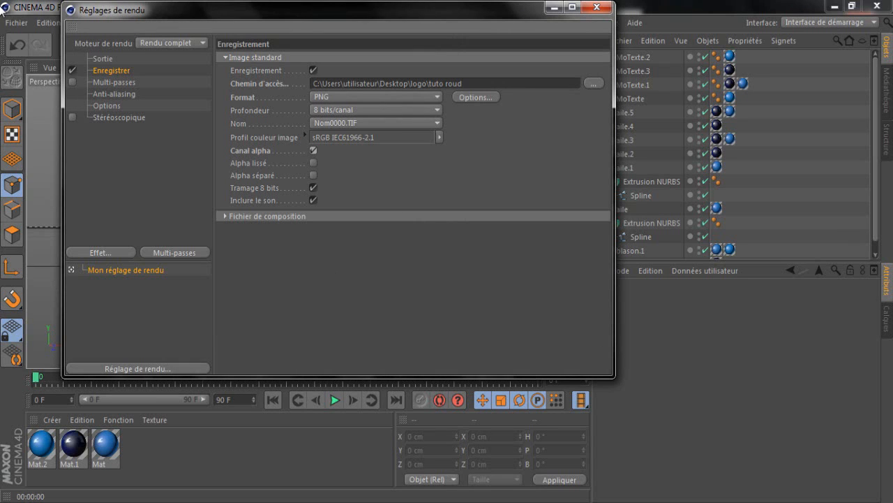
# Step: Set the render's anti-aliasing to Au mieux
pyautogui.moveTo(140, 10); pyautogui.dragTo(218, 41)
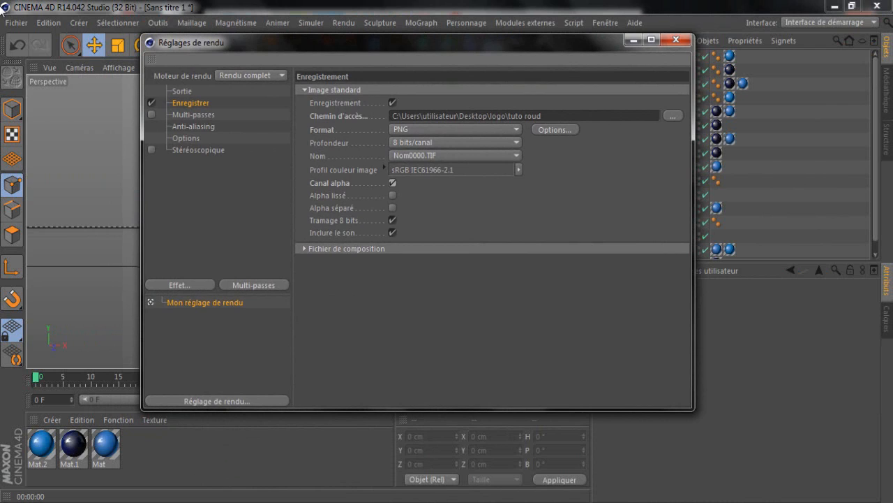
pyautogui.click(193, 126)
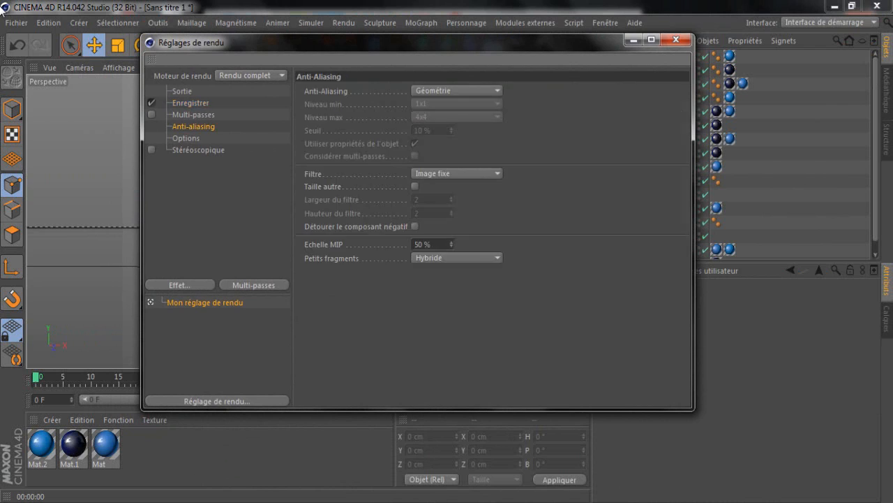
pyautogui.click(456, 90)
pyautogui.click(435, 130)
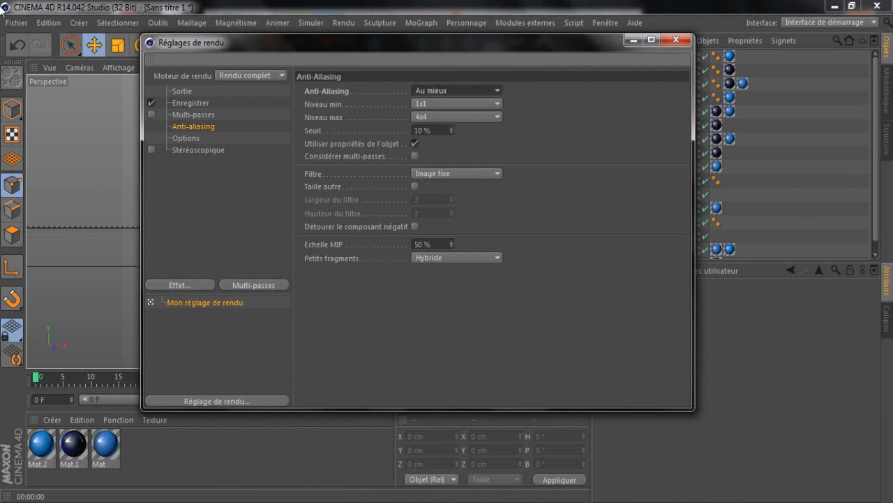
# Step: Add the Illumination globale and Occlusion ambiante effects to the render settings and close them
pyautogui.click(179, 285)
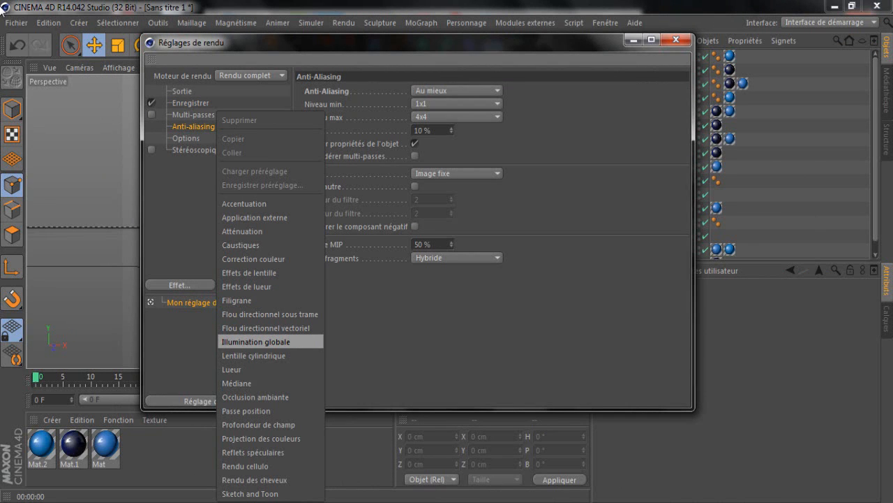
pyautogui.click(255, 341)
pyautogui.click(180, 285)
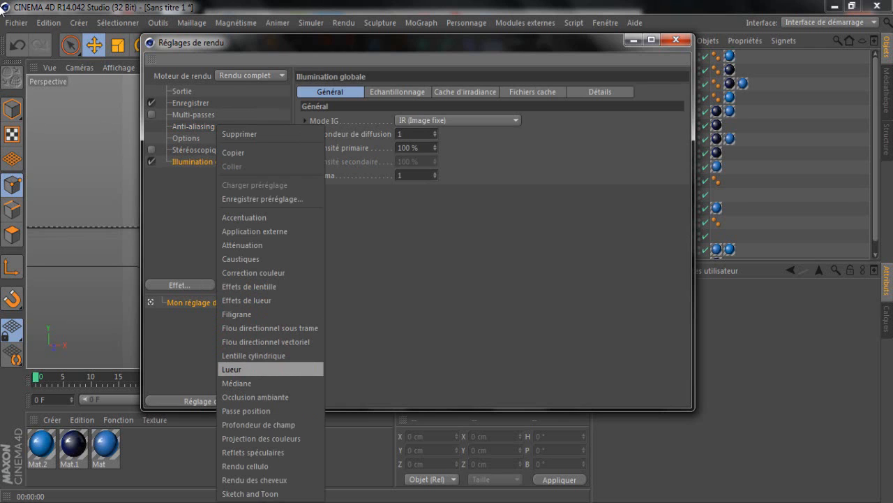
pyautogui.click(255, 397)
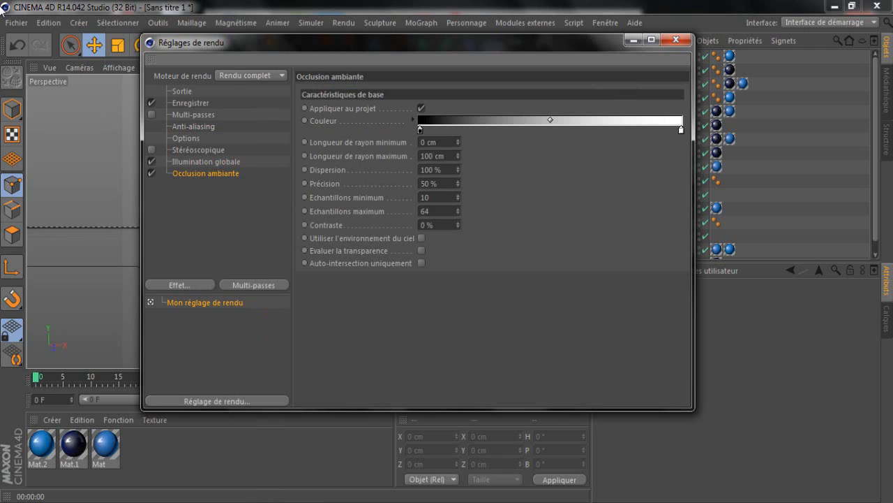
pyautogui.click(676, 40)
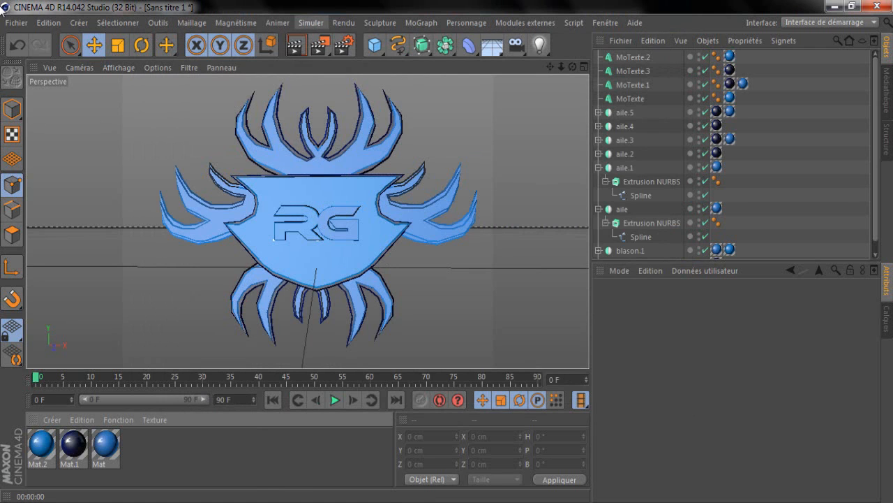
# Step: Add an Omni light to the scene and move it along its Z axis to in front of the shield
pyautogui.click(540, 44)
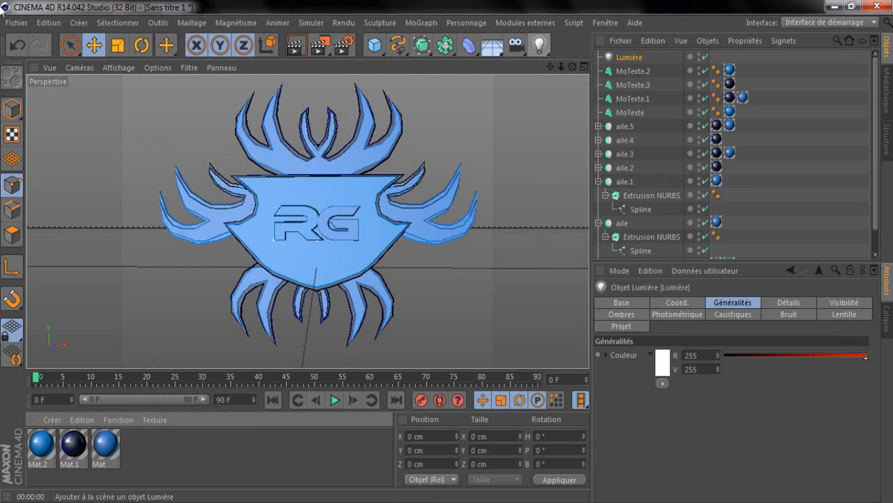
pyautogui.moveTo(573, 67); pyautogui.dragTo(499, 85)
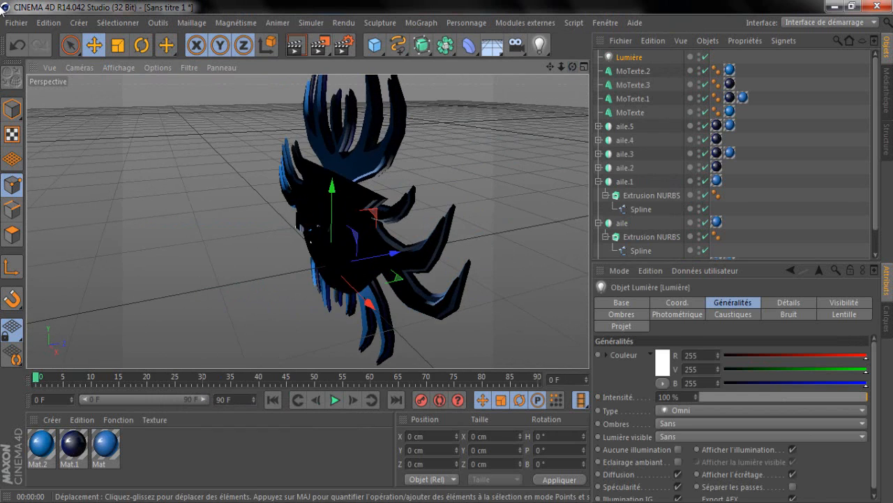
pyautogui.moveTo(395, 253); pyautogui.dragTo(318, 267)
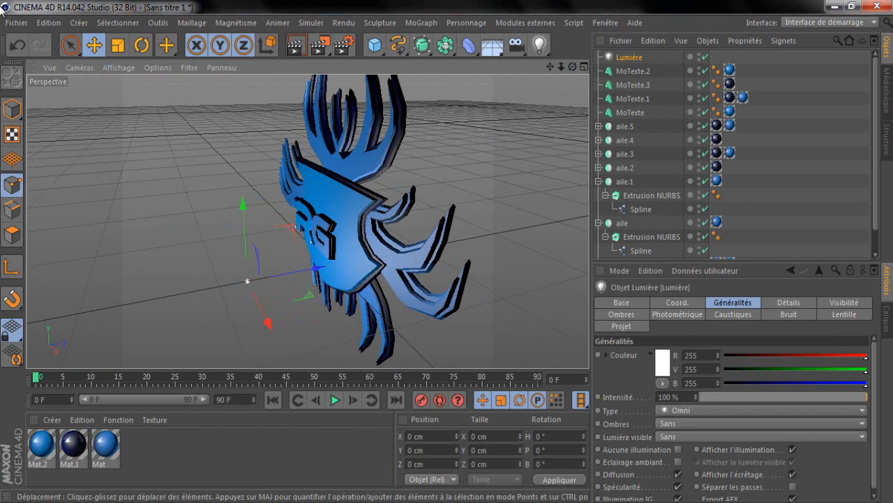
# Step: Raise the light and shift it to the upper left of the emblem, beside the top wings
pyautogui.moveTo(572, 67); pyautogui.dragTo(646, 55)
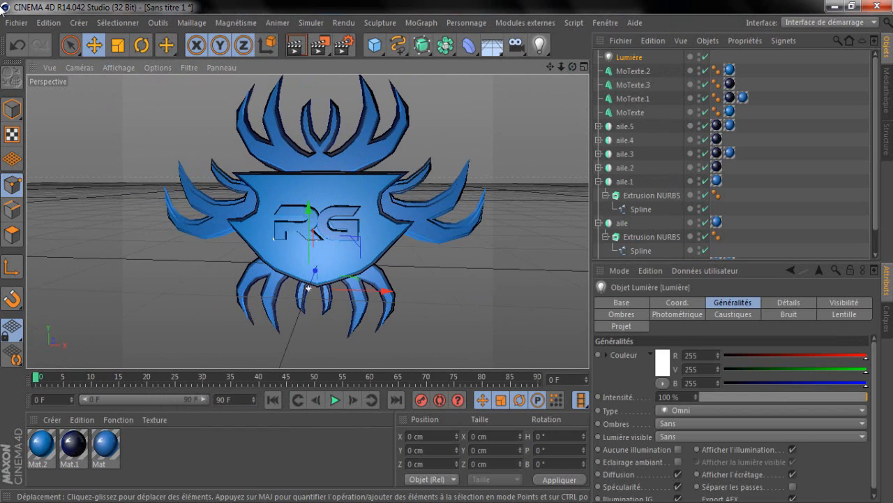
pyautogui.moveTo(309, 208); pyautogui.dragTo(309, 102)
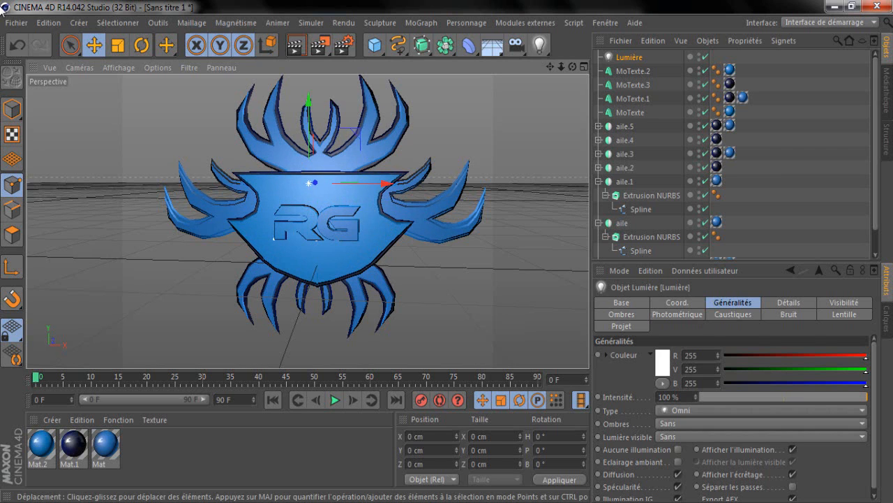
pyautogui.moveTo(309, 182); pyautogui.dragTo(193, 100)
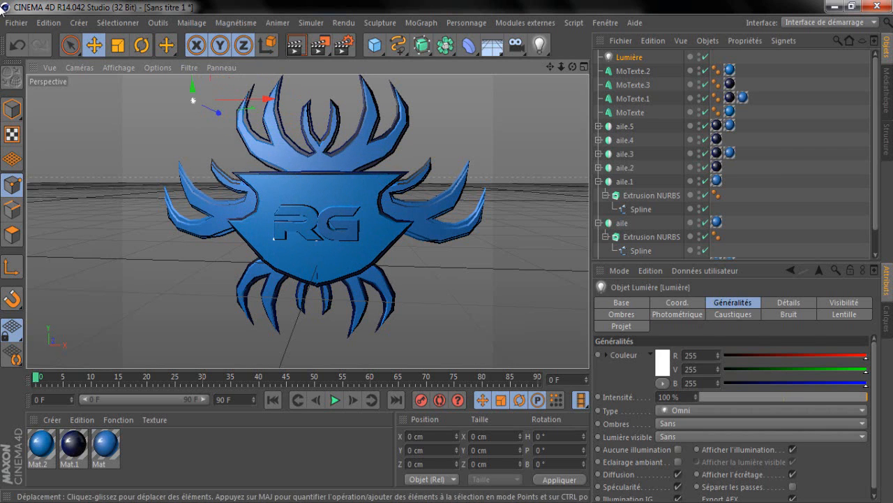
# Step: Duplicate the light and move the copy along the X axis to the upper right of the emblem
pyautogui.moveTo(572, 67); pyautogui.dragTo(581, 67)
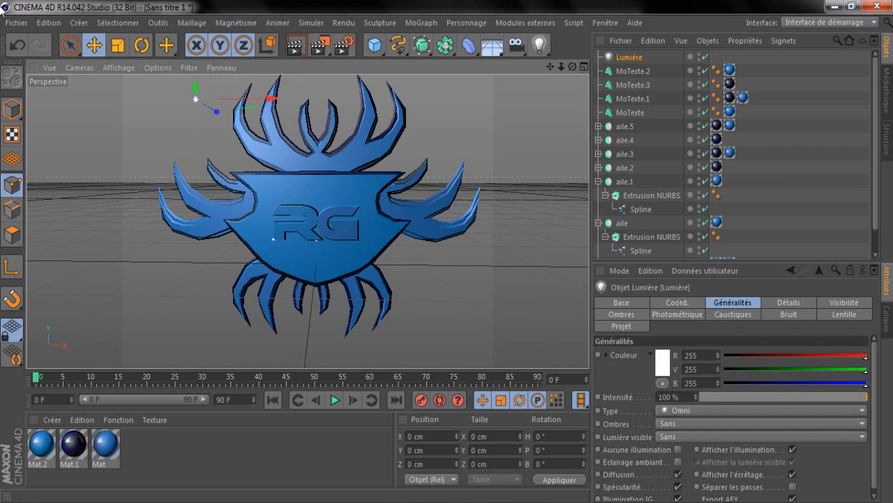
pyautogui.hotkey('ctrl', 'c')
pyautogui.hotkey('ctrl', 'v')
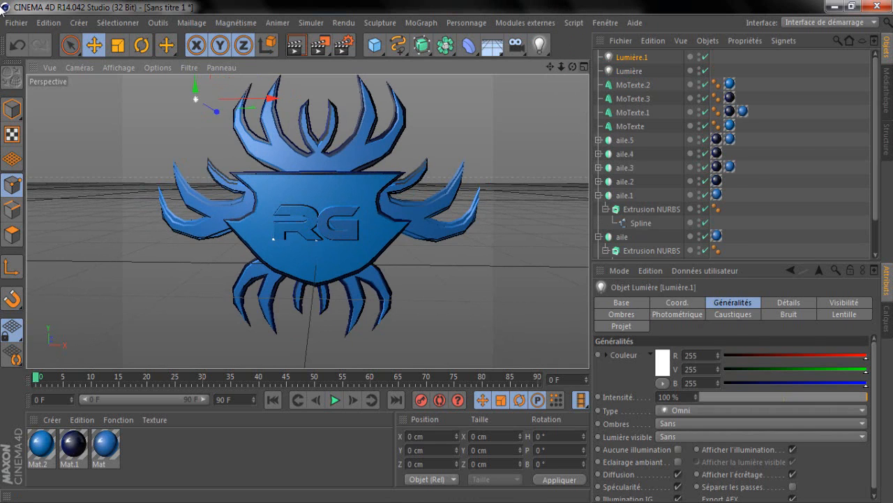
pyautogui.moveTo(265, 98); pyautogui.dragTo(546, 96)
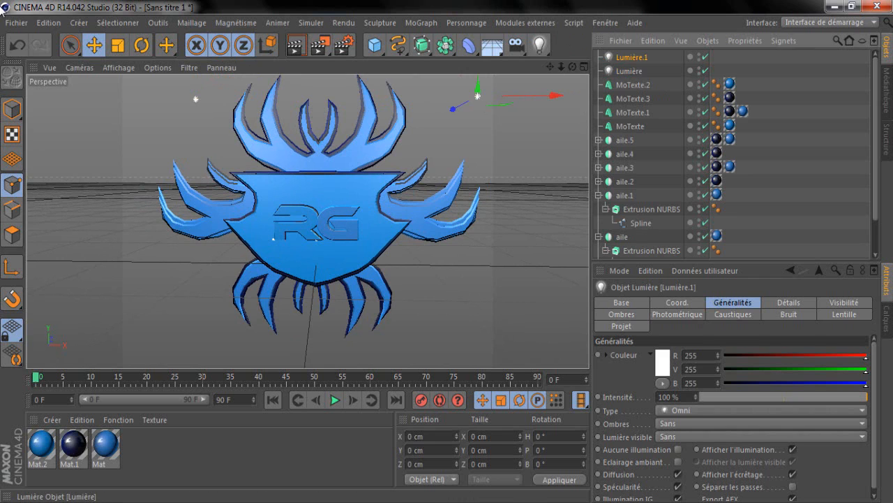
# Step: Duplicate the upper-right light and move the copy down the Y axis to the lower right of the emblem
pyautogui.hotkey('ctrl', 'c')
pyautogui.hotkey('ctrl', 'v')
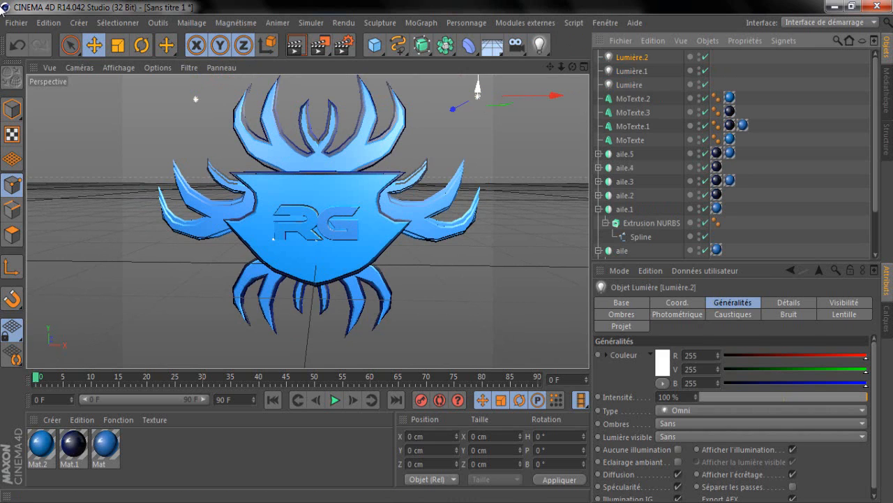
pyautogui.moveTo(477, 86); pyautogui.dragTo(465, 350)
# Step: Duplicate the lower-right light and move the copy along the X axis to the lower left of the emblem
pyautogui.hotkey('ctrl', 'c')
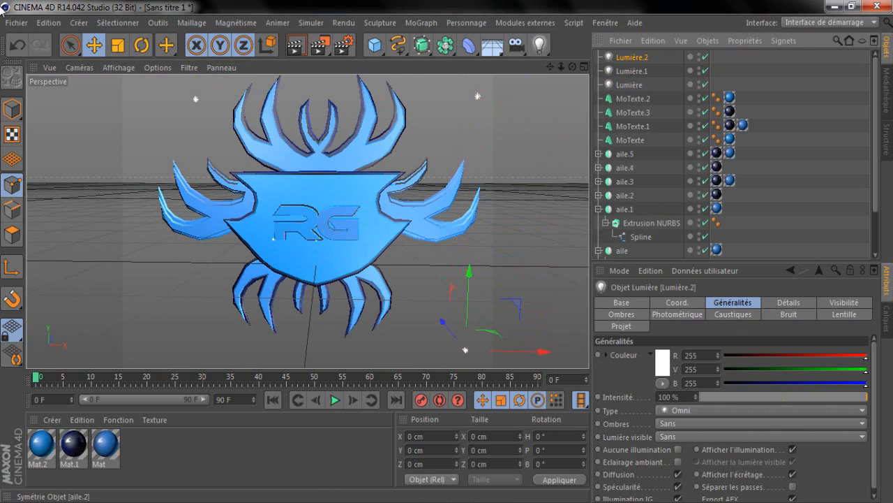
pyautogui.hotkey('ctrl', 'v')
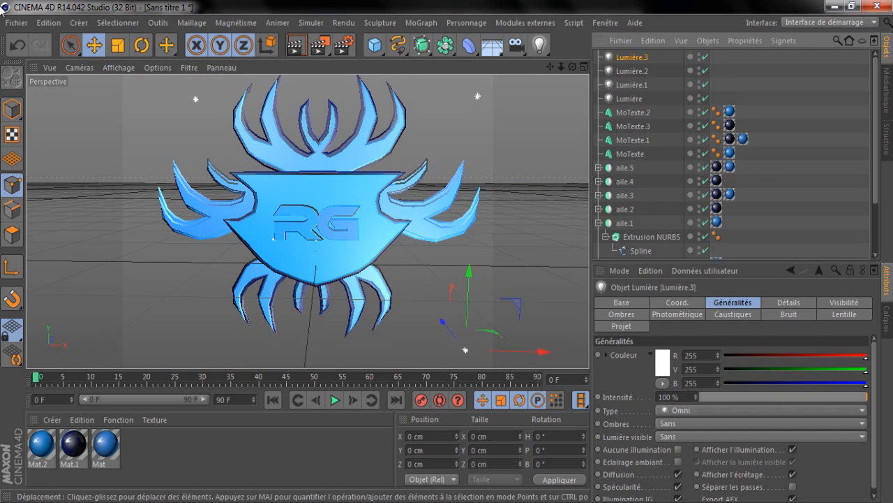
pyautogui.moveTo(541, 352)
pyautogui.mouseDown()
pyautogui.moveTo(208, 343)
pyautogui.moveTo(263, 345)
pyautogui.mouseUp()
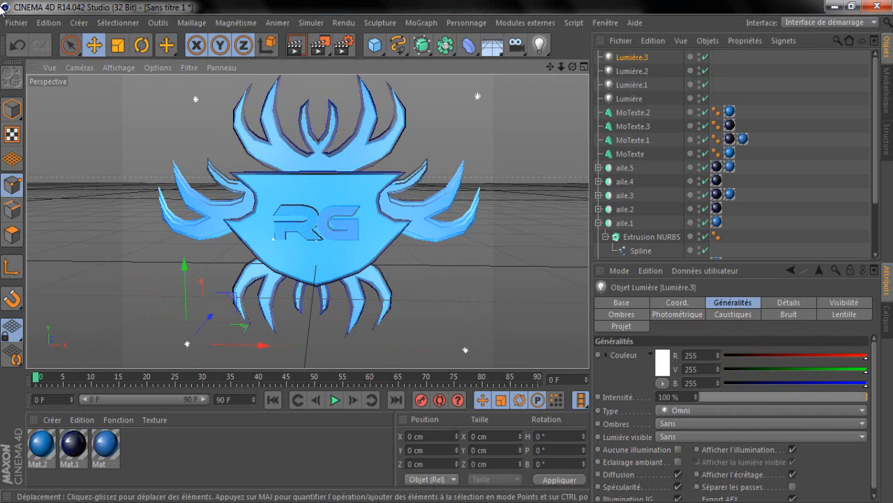
# Step: Duplicate the lower-left light and position the copy in the middle of the emblem, over the RG lettering
pyautogui.hotkey('ctrl', 'c')
pyautogui.hotkey('ctrl', 'v')
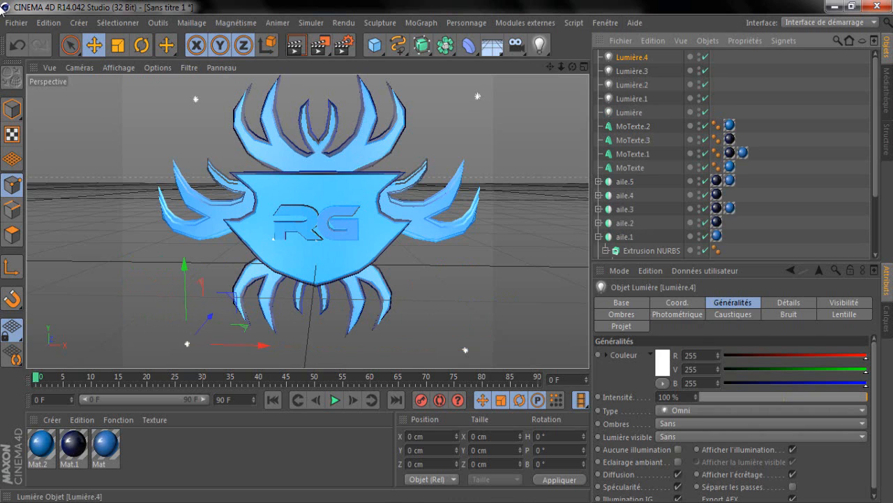
pyautogui.moveTo(185, 293); pyautogui.dragTo(182, 153)
pyautogui.moveTo(256, 204); pyautogui.dragTo(376, 205)
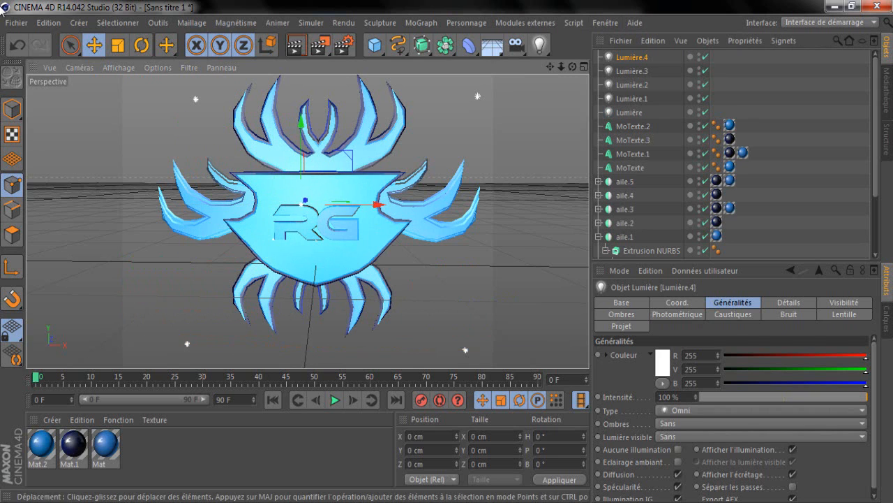
pyautogui.moveTo(301, 122); pyautogui.dragTo(300, 174)
pyautogui.moveTo(378, 256); pyautogui.dragTo(394, 256)
pyautogui.moveTo(316, 173); pyautogui.dragTo(317, 150)
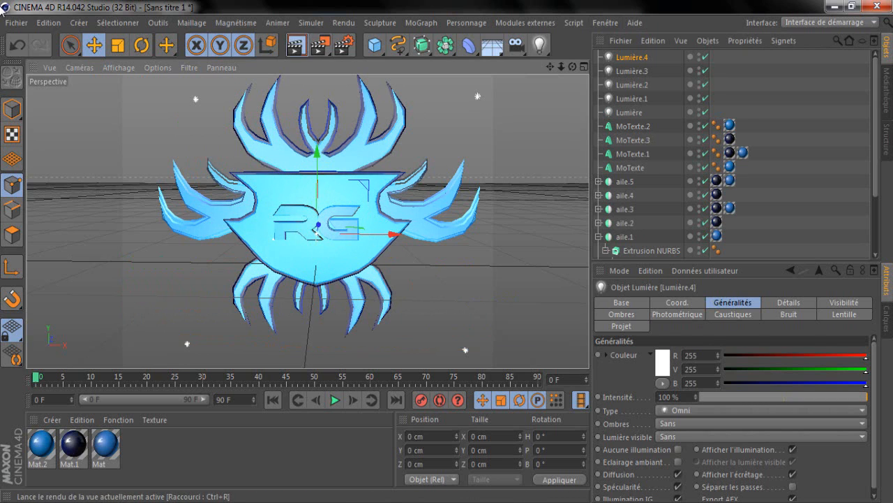
# Step: Preview the lit emblem in the viewport, render it to the picture viewer as tuto roud.png, and close the viewer
pyautogui.click(296, 45)
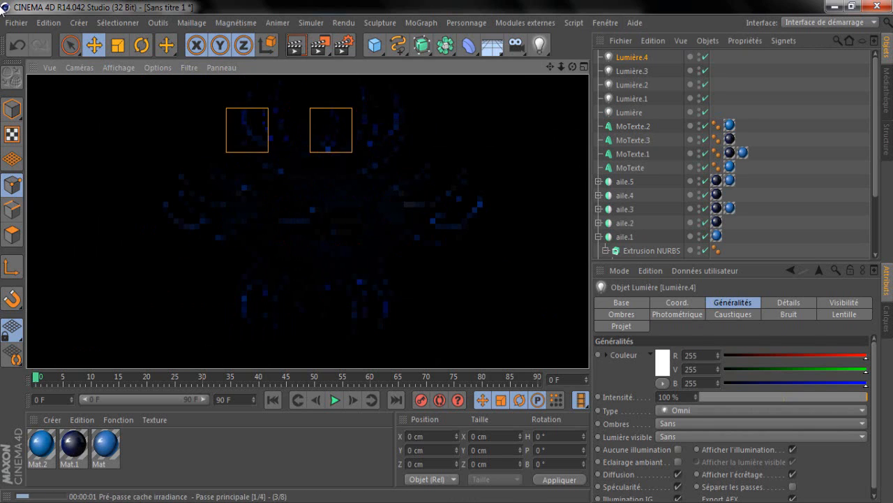
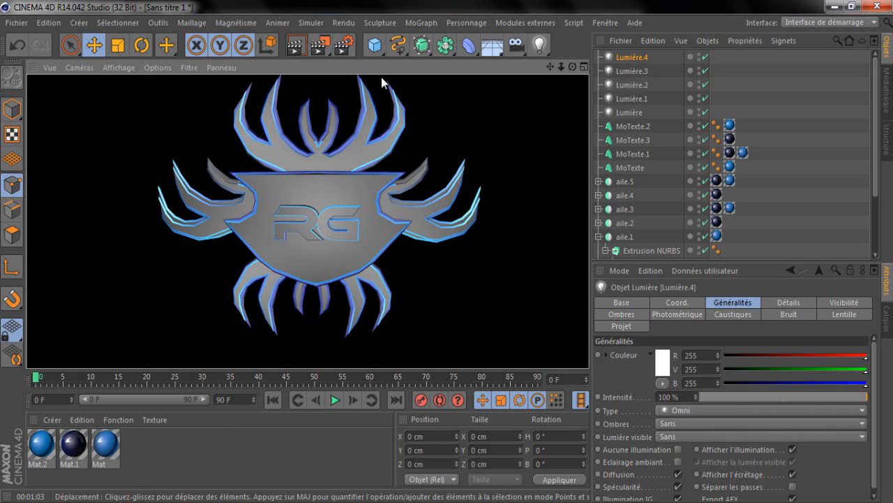
pyautogui.click(321, 54)
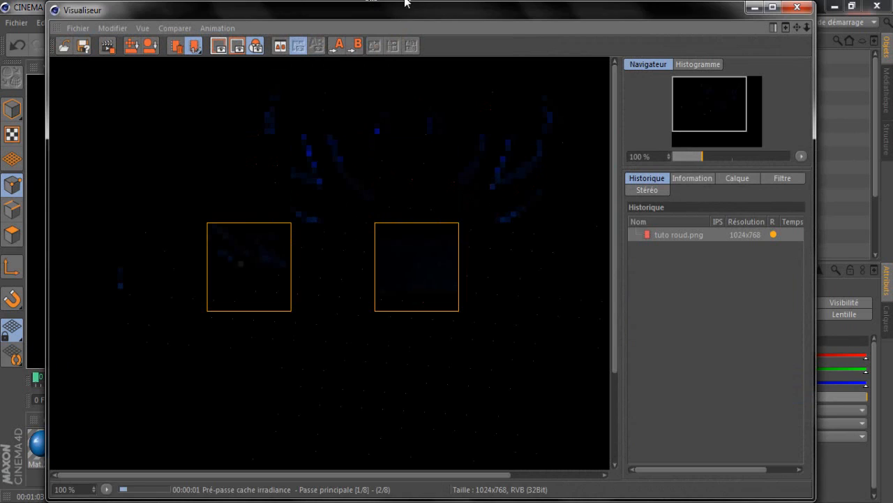
pyautogui.doubleClick(398, 6)
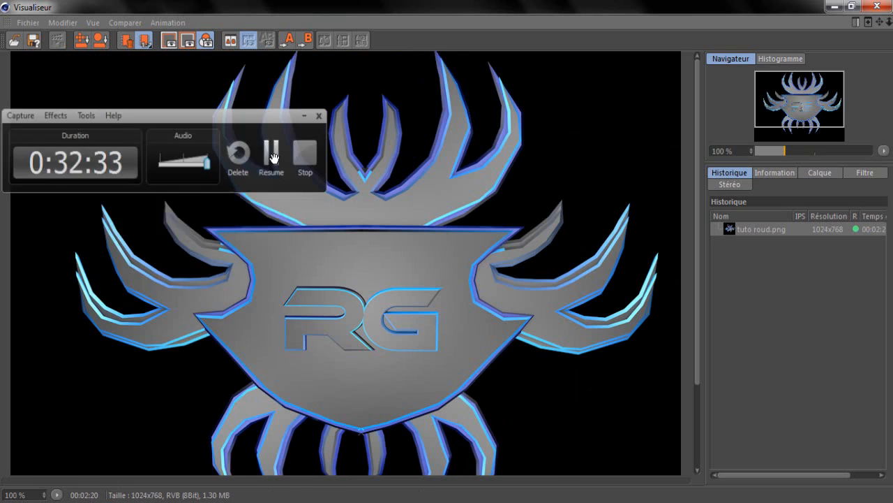
pyautogui.click(272, 157)
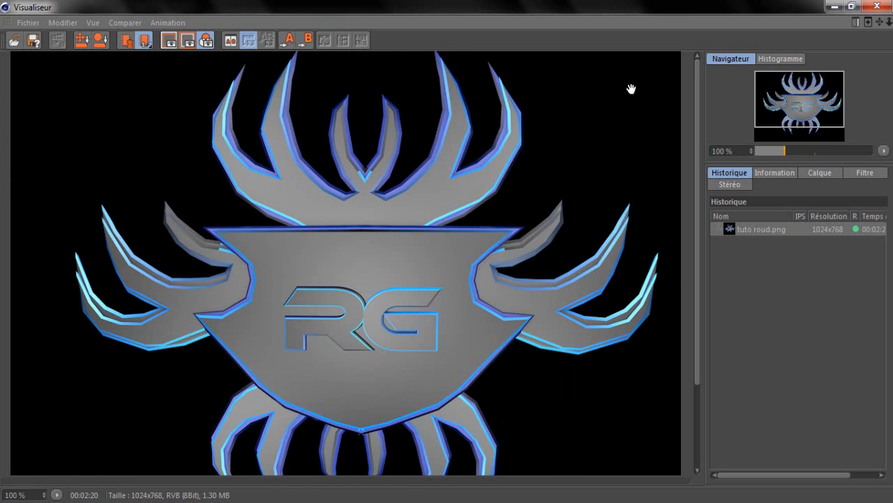
pyautogui.click(879, 7)
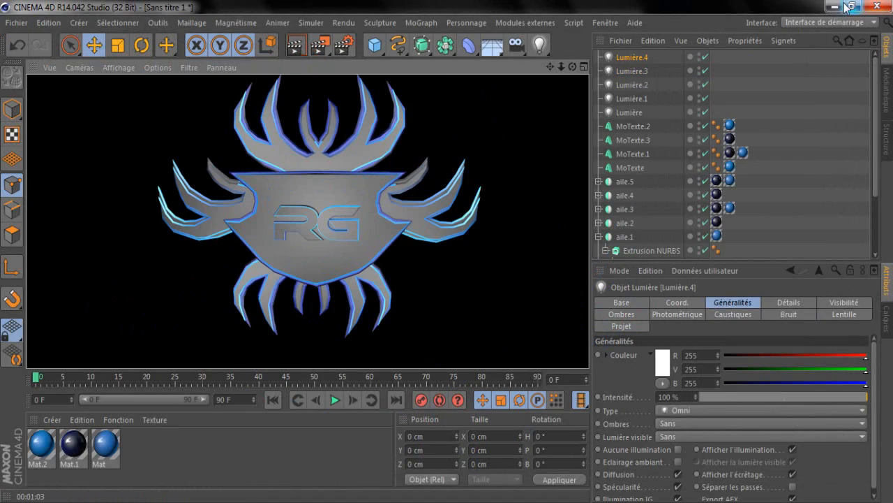
# Step: Switch to Photoshop and create an 800 x 800 pixel document named "lgoy tout" with a white background at 72 pixels/inch
pyautogui.click(838, 3)
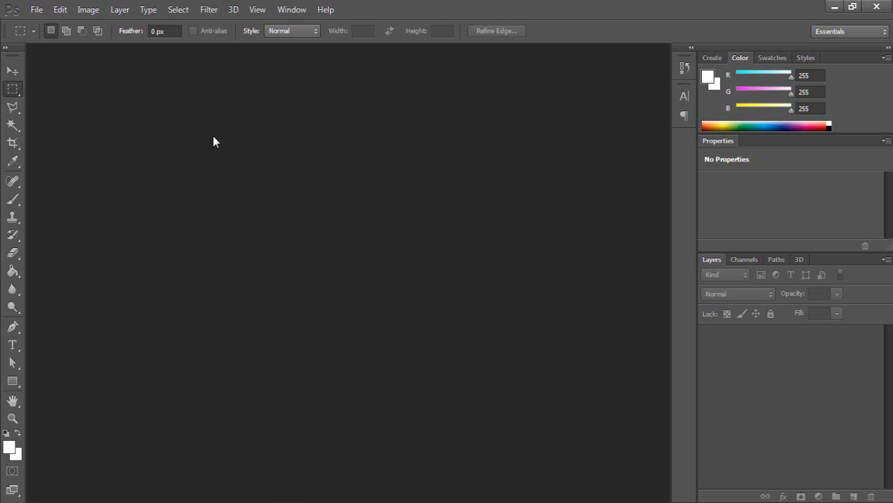
pyautogui.click(35, 9)
pyautogui.click(63, 25)
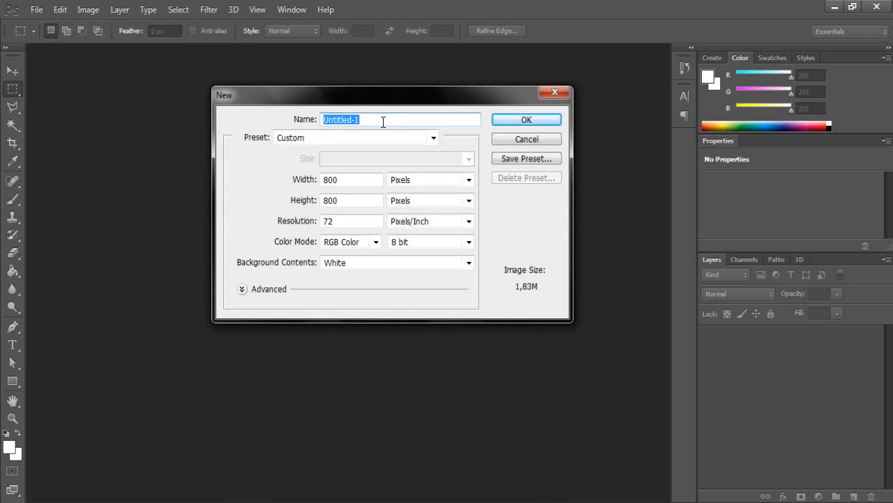
pyautogui.write('lgoy tout')
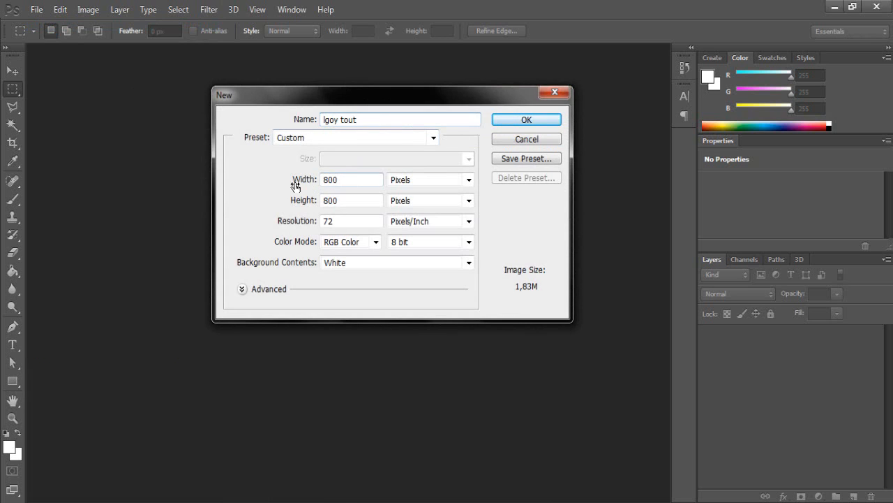
pyautogui.click(340, 180)
pyautogui.moveTo(340, 179); pyautogui.dragTo(305, 199)
pyautogui.click(351, 180)
pyautogui.click(355, 204)
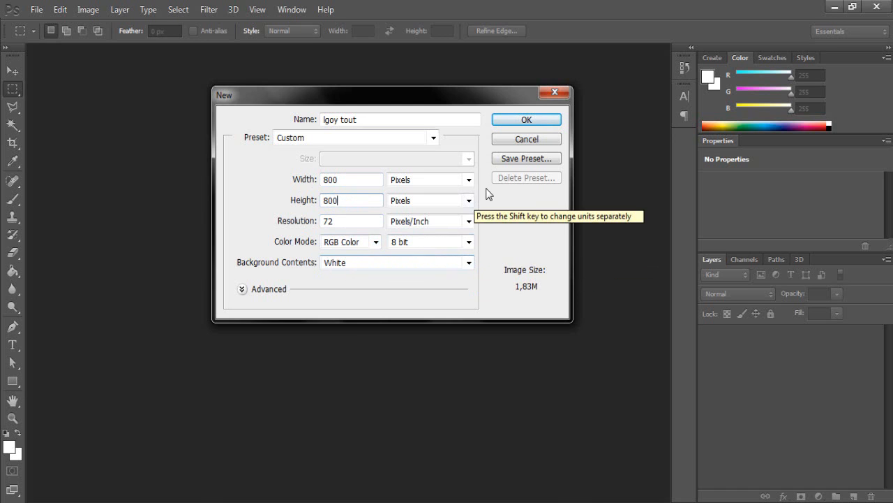
pyautogui.click(508, 123)
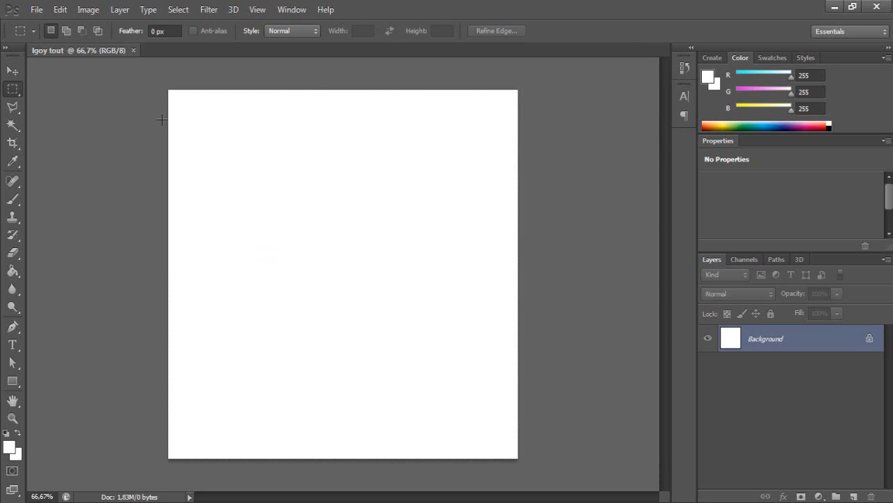
# Step: Convert the locked Background into a regular layer named Layer 0
pyautogui.click(37, 10)
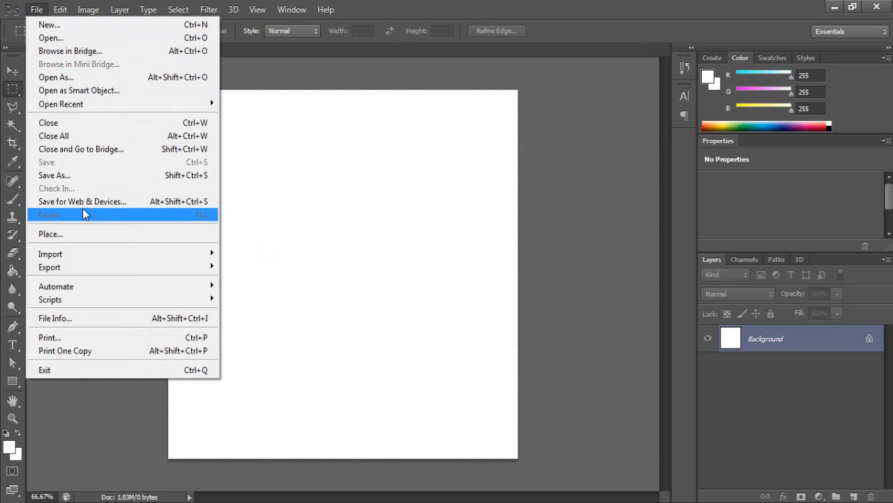
pyautogui.click(852, 383)
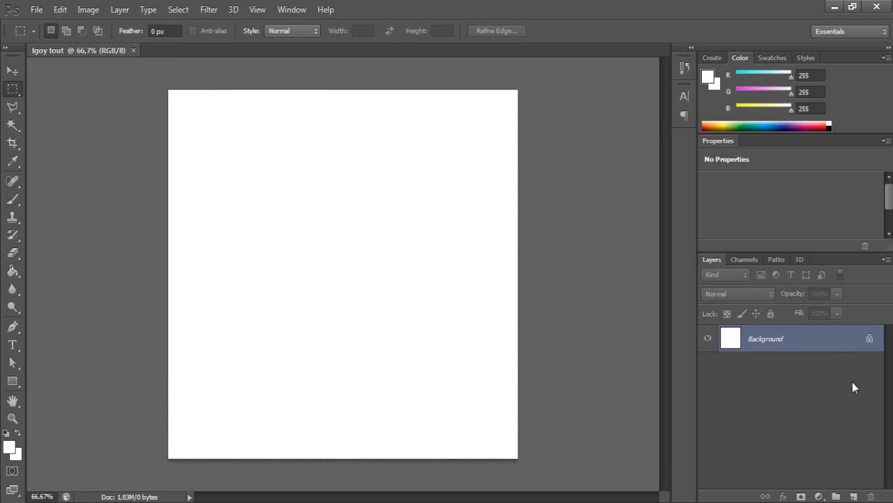
pyautogui.doubleClick(838, 349)
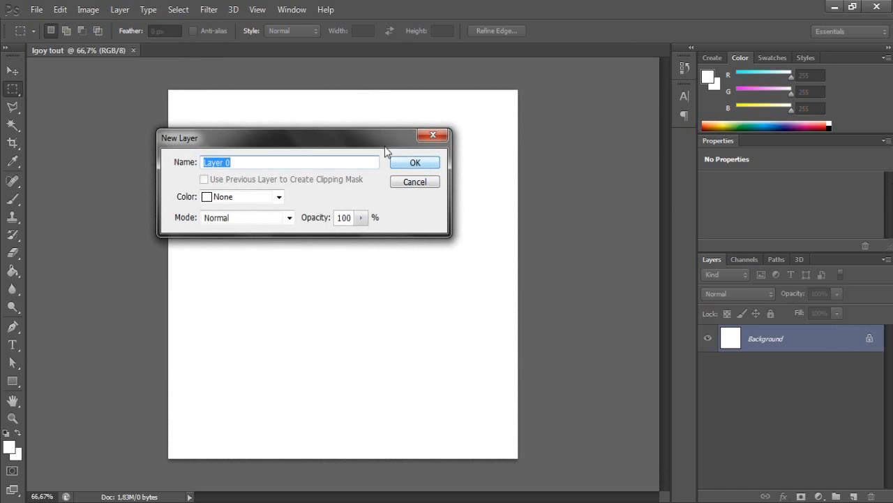
pyautogui.moveTo(386, 150); pyautogui.dragTo(411, 210)
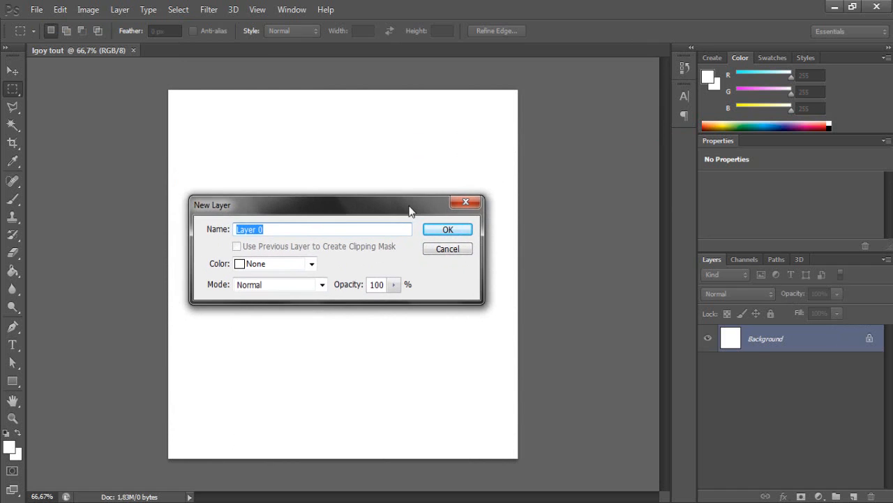
pyautogui.click(446, 229)
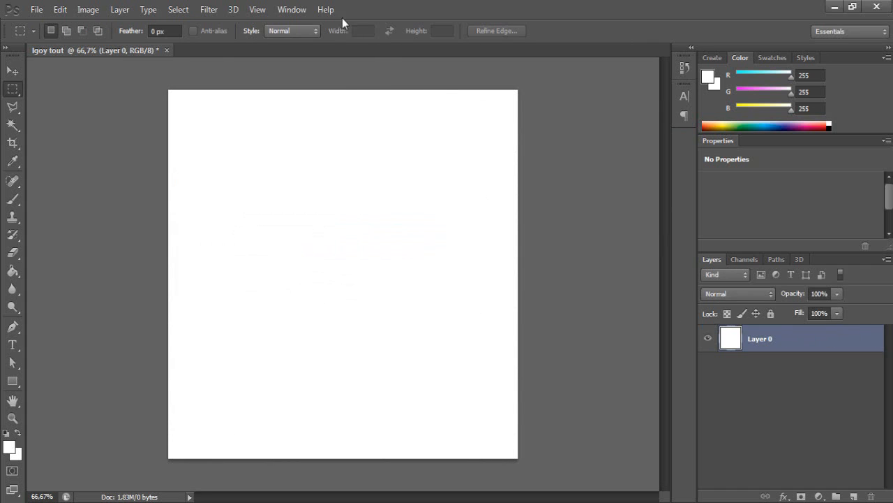
# Step: Place tuto roud.png from the logo folder into the document and centre the emblem on the canvas
pyautogui.click(31, 8)
pyautogui.click(94, 234)
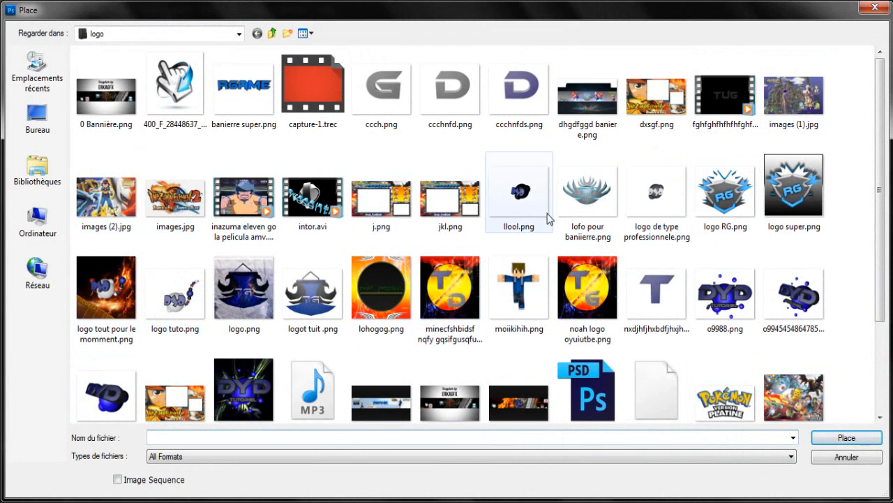
pyautogui.scroll(-3, 556, 251)
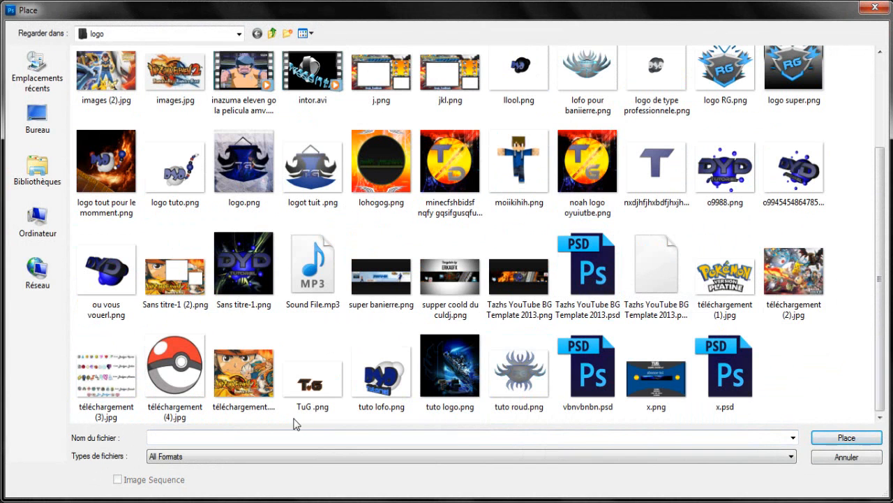
pyautogui.click(519, 396)
pyautogui.click(844, 436)
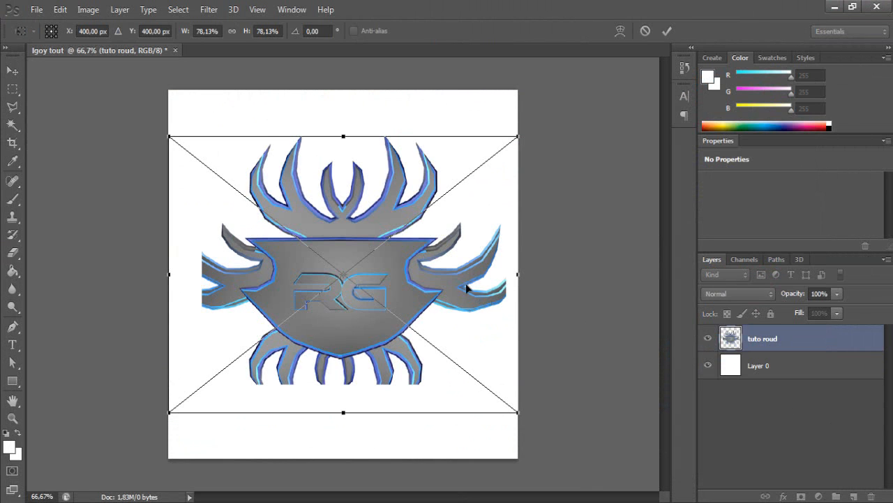
pyautogui.click(666, 32)
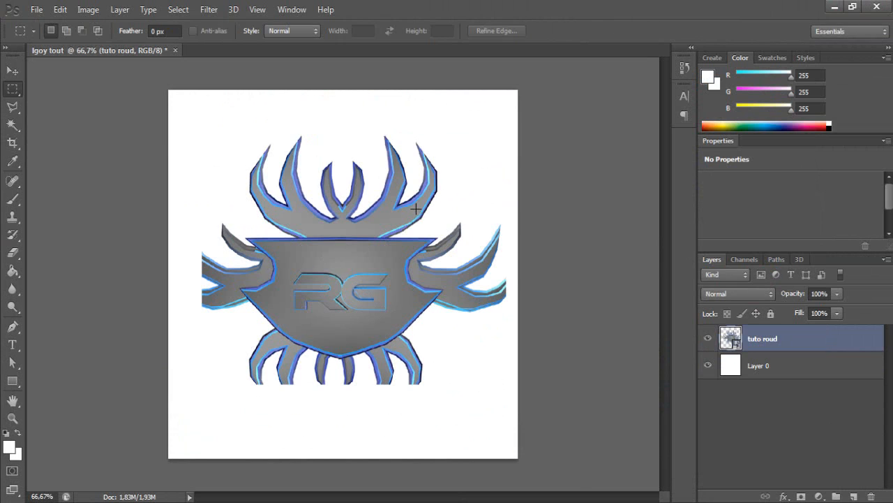
pyautogui.click(12, 70)
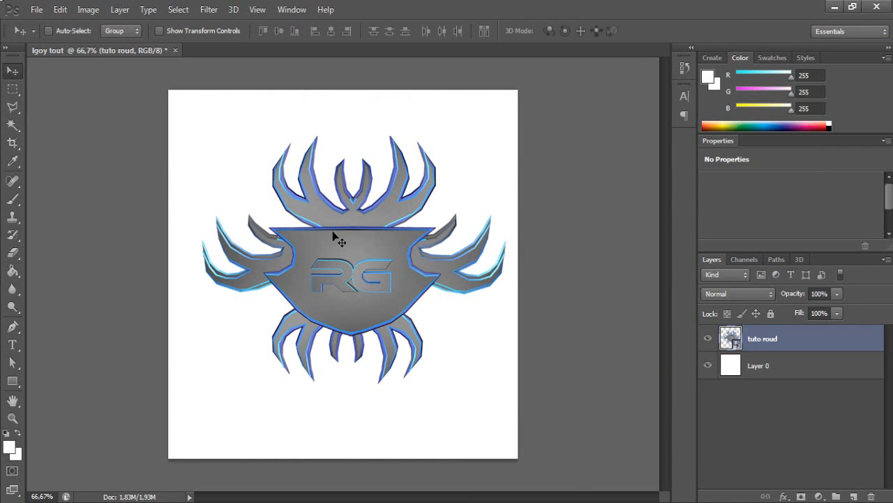
pyautogui.moveTo(359, 254); pyautogui.dragTo(345, 258)
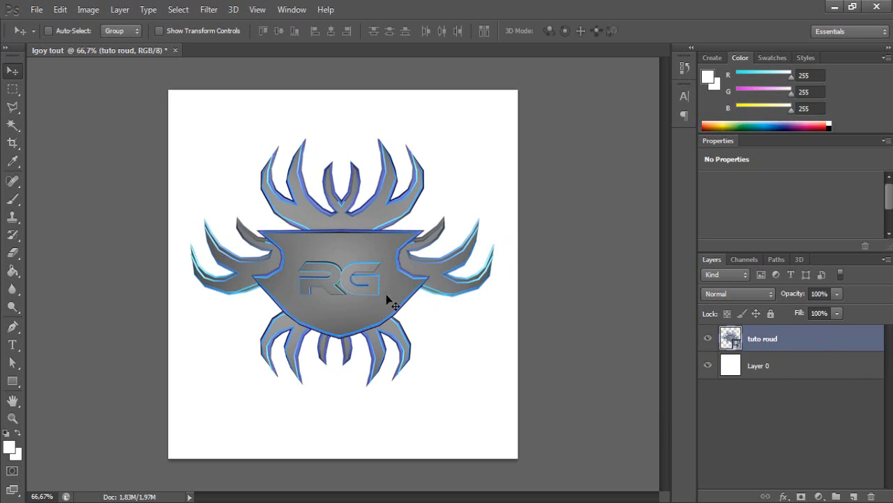
# Step: Add a Drop Shadow to the tuto roud layer with a distance of 25 px
pyautogui.doubleClick(808, 349)
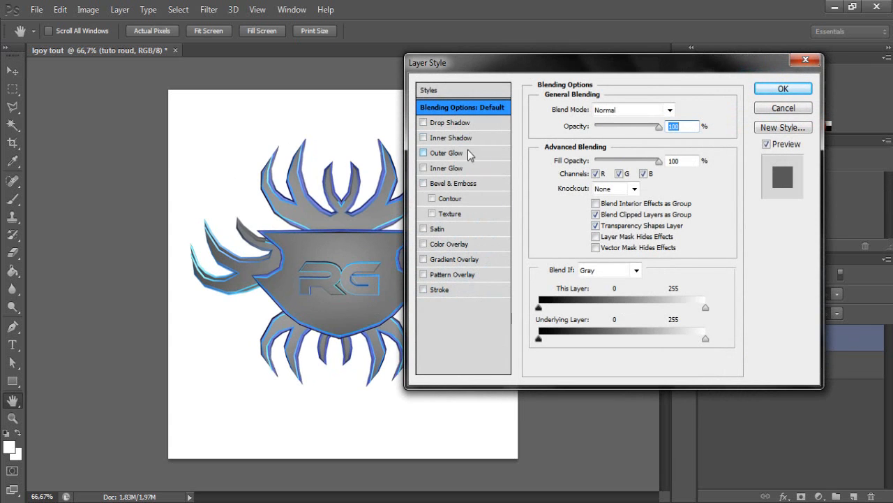
pyautogui.click(456, 124)
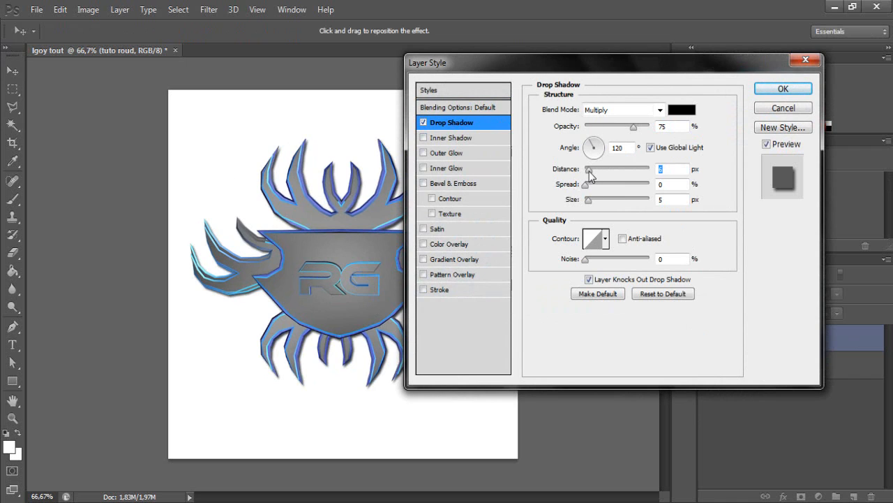
pyautogui.moveTo(590, 175); pyautogui.dragTo(606, 174)
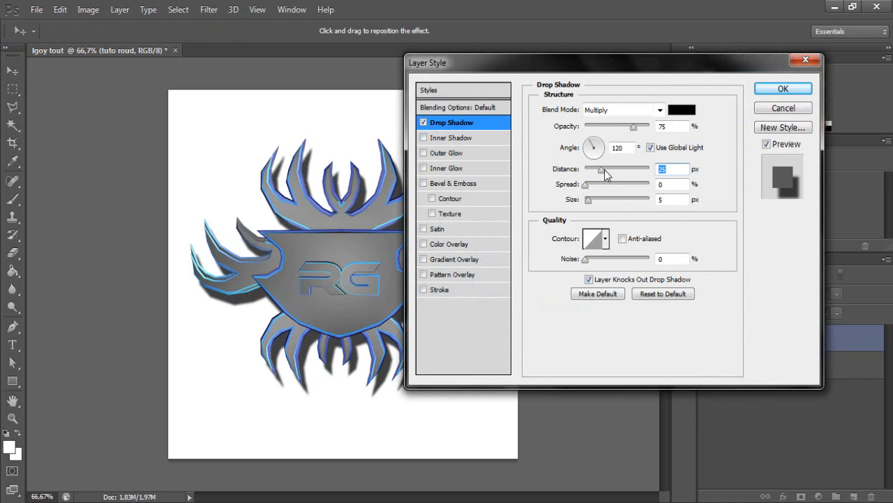
# Step: Disable Use Global Light for the drop shadow and set its angle to -93°
pyautogui.click(648, 147)
pyautogui.moveTo(610, 75); pyautogui.dragTo(705, 78)
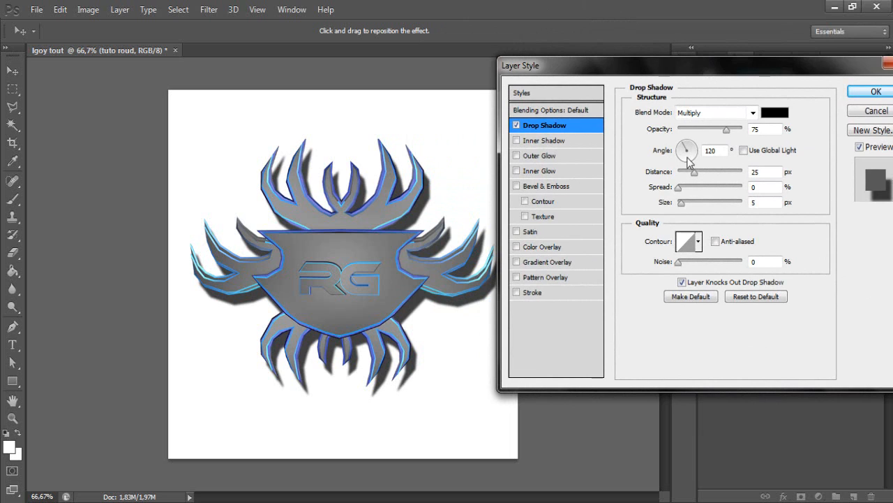
pyautogui.moveTo(689, 162)
pyautogui.mouseDown()
pyautogui.moveTo(703, 175)
pyautogui.moveTo(688, 156)
pyautogui.moveTo(674, 161)
pyautogui.moveTo(687, 165)
pyautogui.mouseUp()
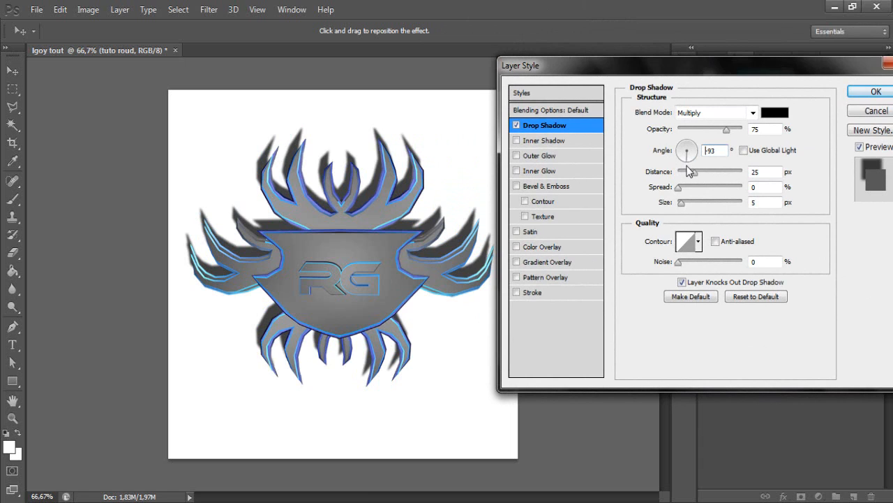
pyautogui.moveTo(687, 166); pyautogui.dragTo(687, 165)
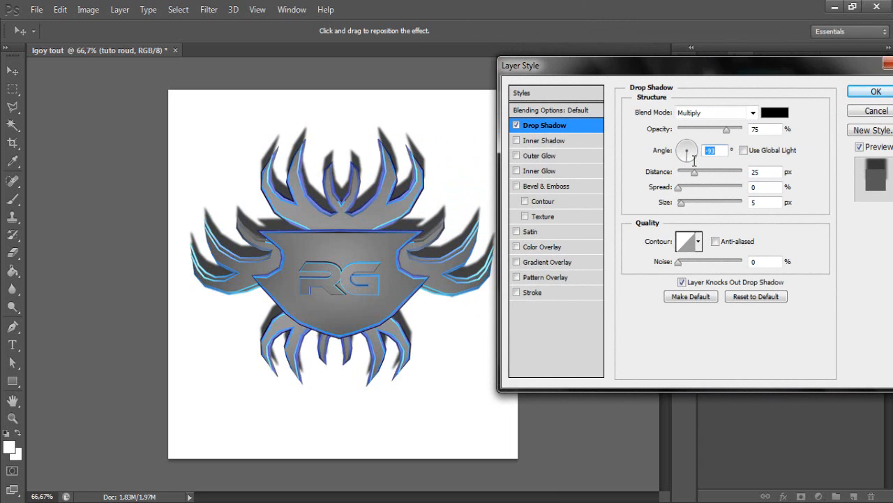
# Step: Set the drop shadow's angle to -90° and its opacity to 73%, and apply the effect to the emblem
pyautogui.write('-90')
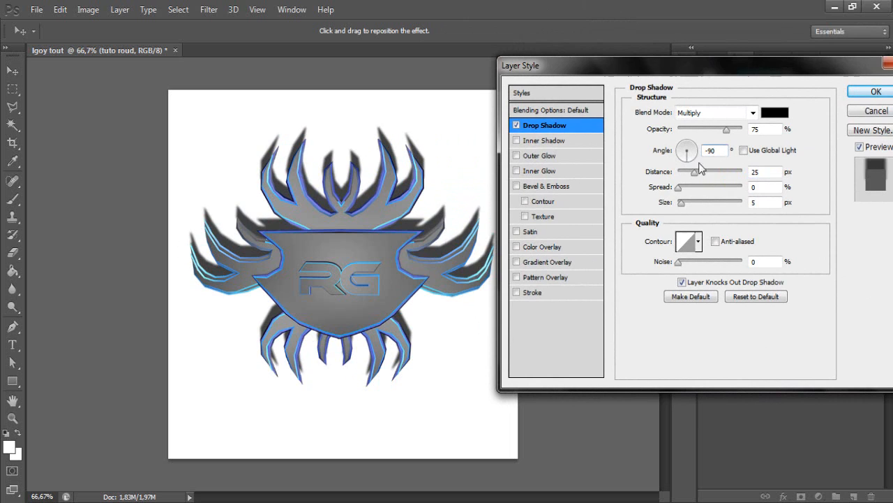
pyautogui.click(705, 130)
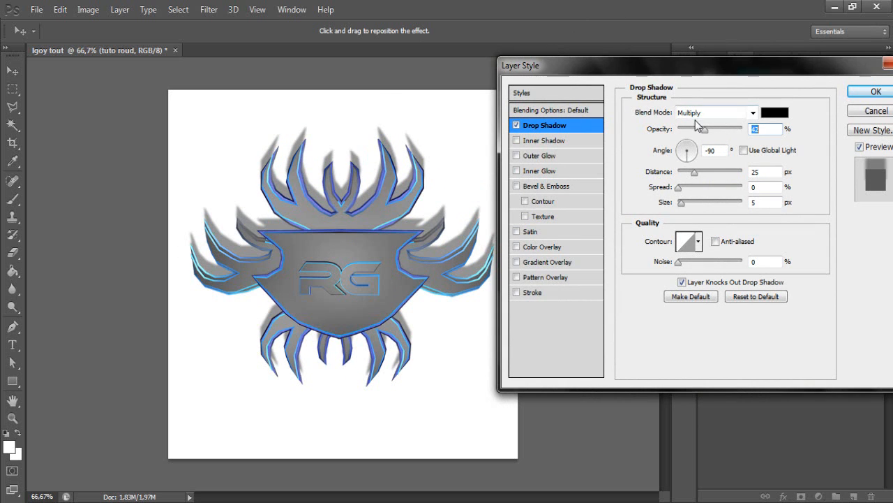
pyautogui.moveTo(705, 130); pyautogui.dragTo(725, 138)
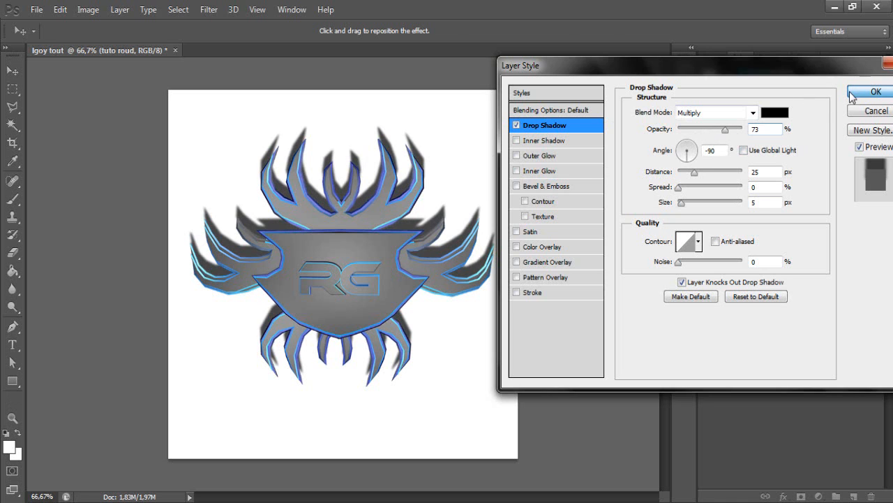
pyautogui.click(874, 92)
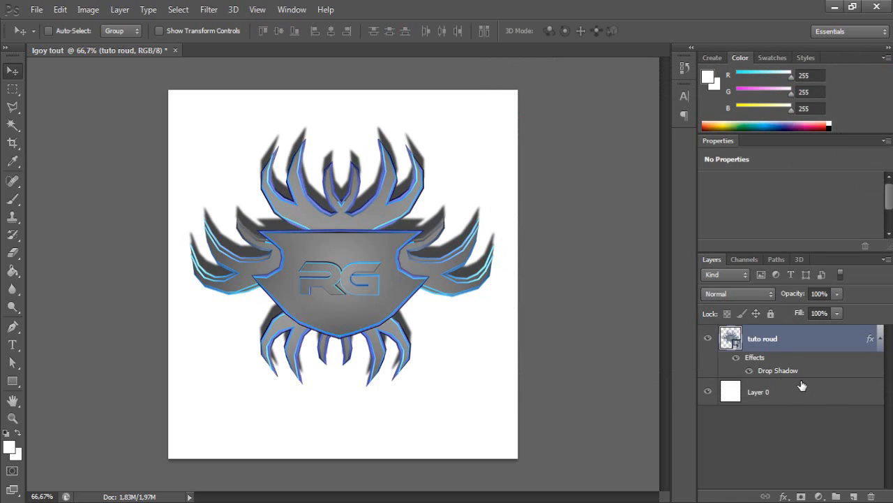
# Step: Add a black-to-white linear Gradient Overlay and a black outside Stroke to Layer 0
pyautogui.click(798, 396)
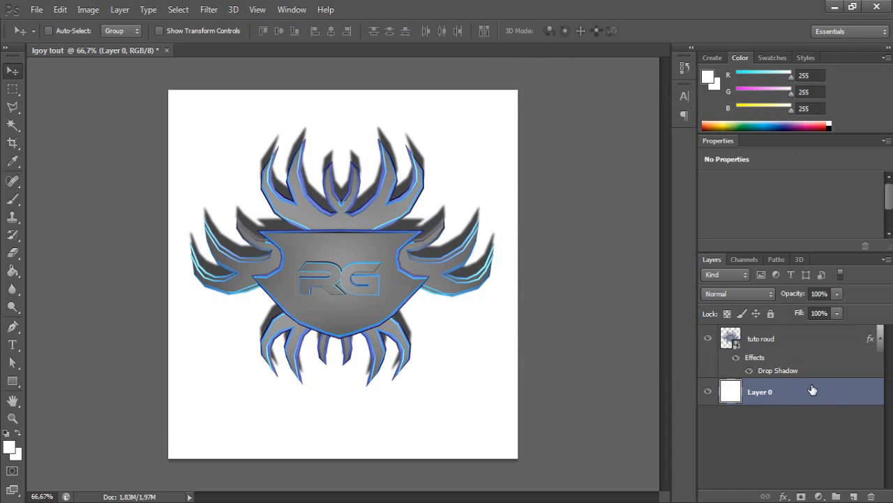
pyautogui.doubleClick(812, 389)
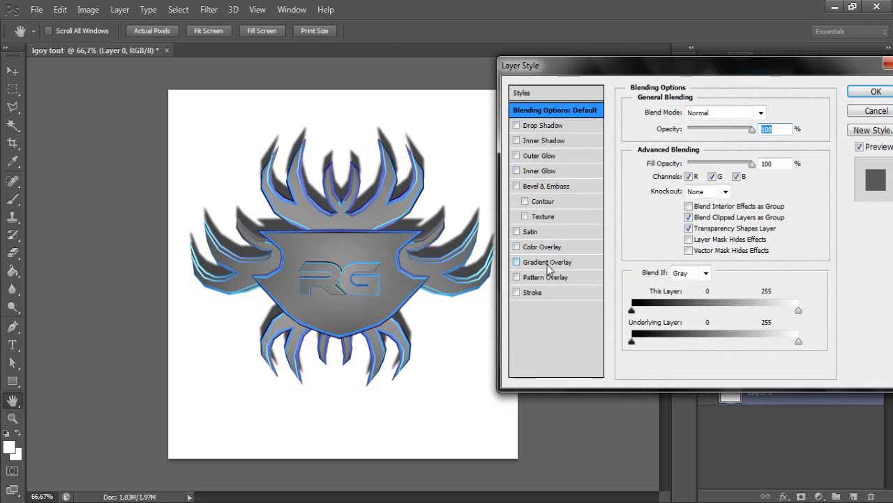
pyautogui.click(551, 263)
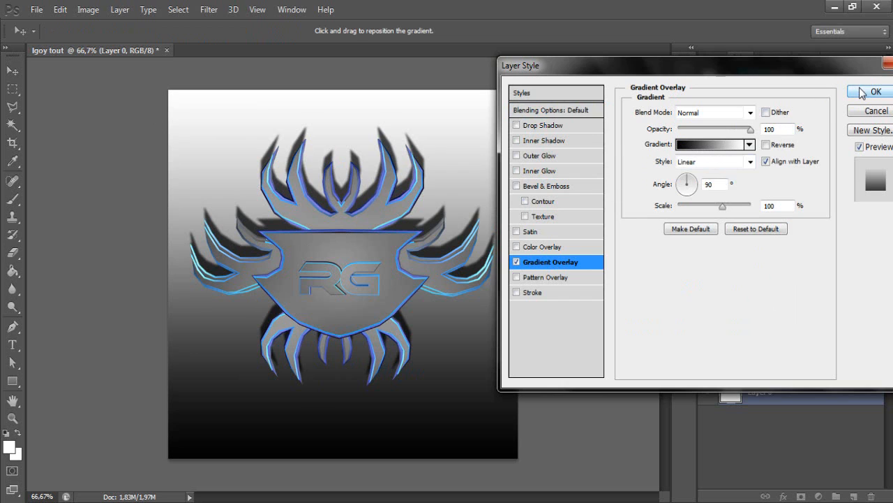
pyautogui.click(530, 294)
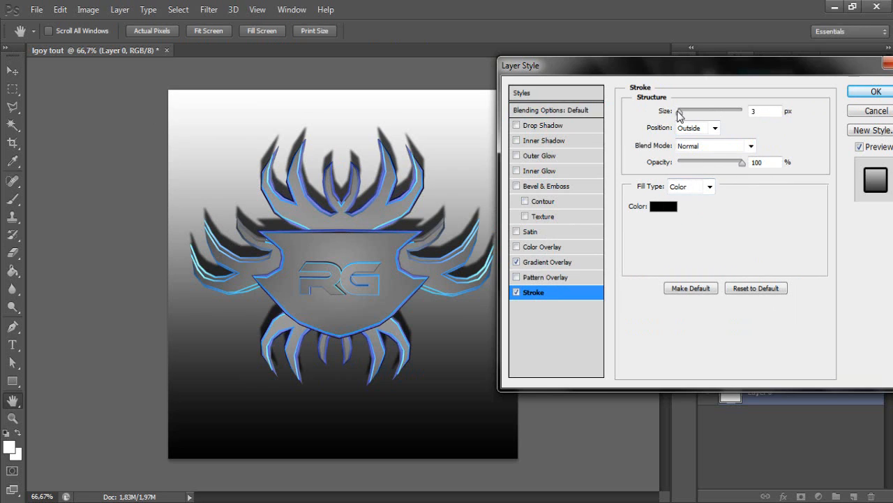
pyautogui.moveTo(680, 115)
pyautogui.mouseDown()
pyautogui.moveTo(771, 120)
pyautogui.moveTo(628, 150)
pyautogui.moveTo(612, 199)
pyautogui.moveTo(727, 144)
pyautogui.moveTo(692, 161)
pyautogui.moveTo(705, 121)
pyautogui.moveTo(670, 122)
pyautogui.moveTo(710, 114)
pyautogui.moveTo(679, 115)
pyautogui.mouseUp()
pyautogui.click(876, 91)
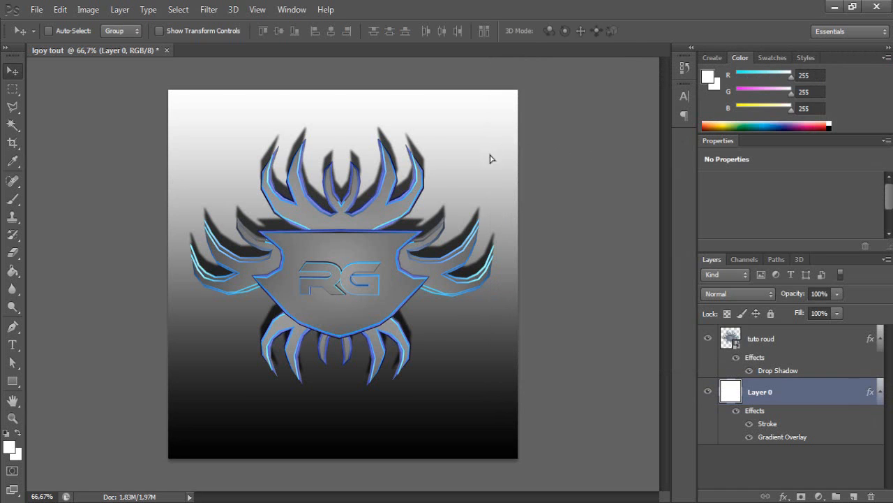
# Step: Scale Layer 0 to 98.88% so that its stroke sits just inside the canvas edges
pyautogui.moveTo(489, 155); pyautogui.dragTo(511, 151)
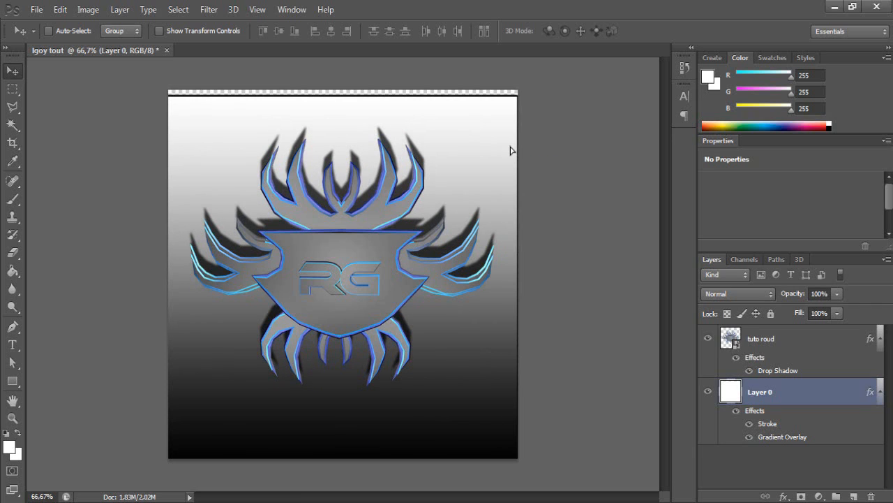
pyautogui.hotkey('ctrl', 't')
pyautogui.keyDown('shift'); pyautogui.moveTo(506, 104); pyautogui.dragTo(472, 114); pyautogui.keyUp('shift')
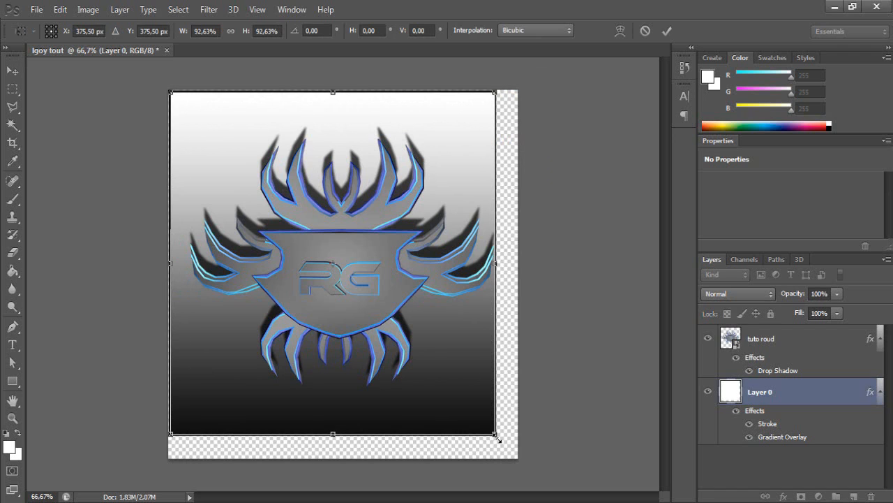
pyautogui.moveTo(498, 437); pyautogui.dragTo(523, 462)
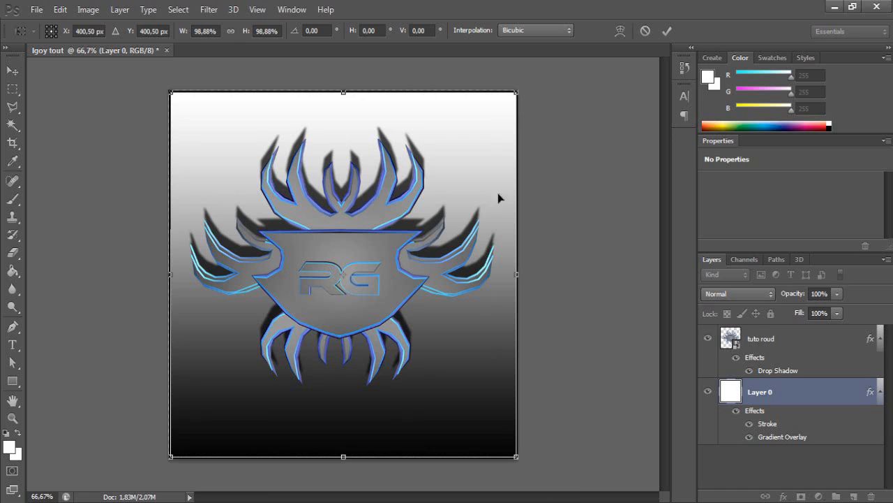
pyautogui.click(667, 32)
# Step: Move Layer 0 upward and stretch it to 104.30% width and 112.64% height so it covers the whole canvas
pyautogui.moveTo(463, 149); pyautogui.dragTo(464, 126)
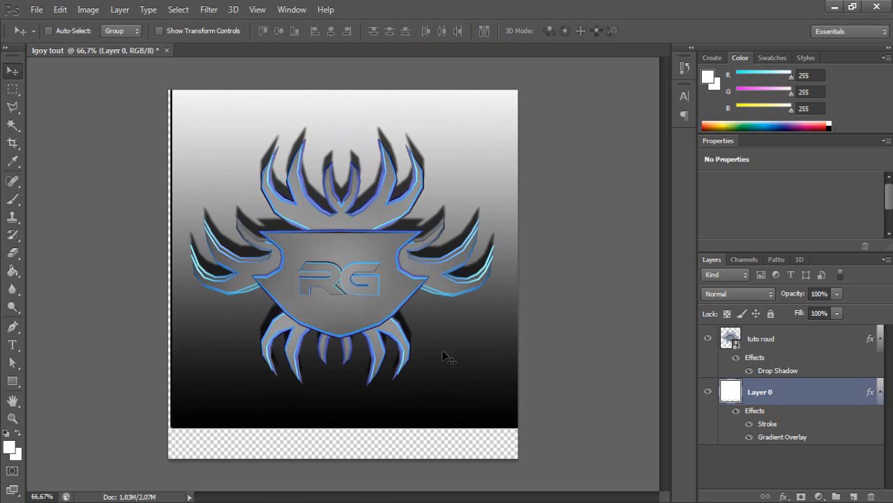
pyautogui.hotkey('ctrl', 't')
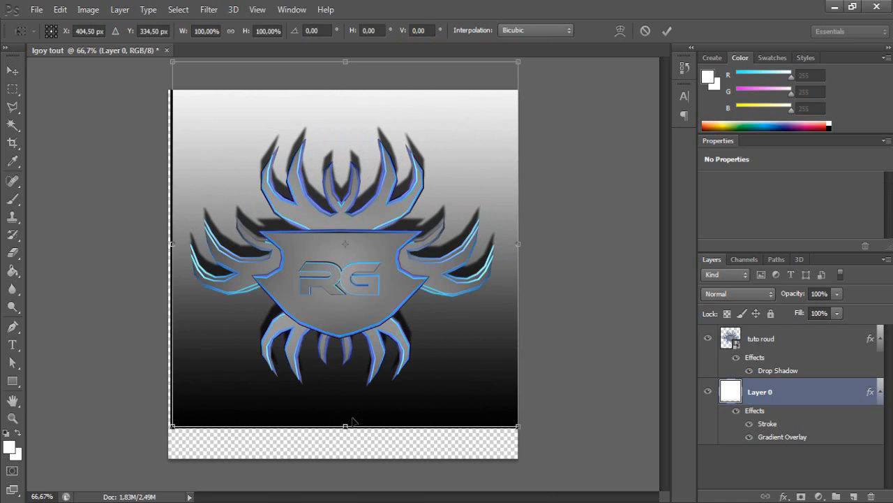
pyautogui.moveTo(346, 431); pyautogui.dragTo(346, 476)
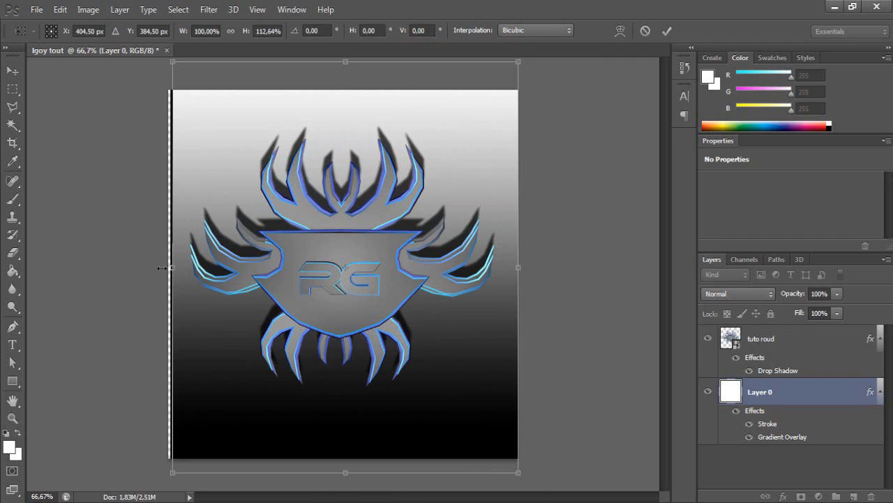
pyautogui.moveTo(162, 268); pyautogui.dragTo(147, 268)
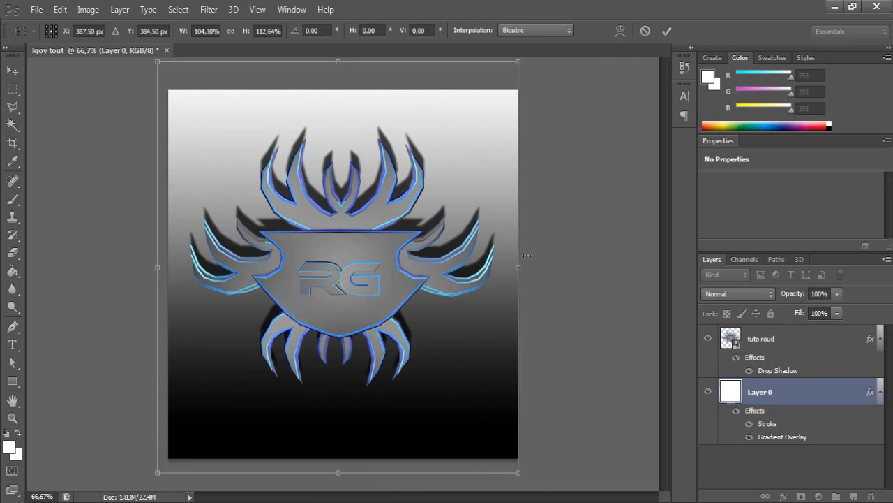
pyautogui.click(666, 30)
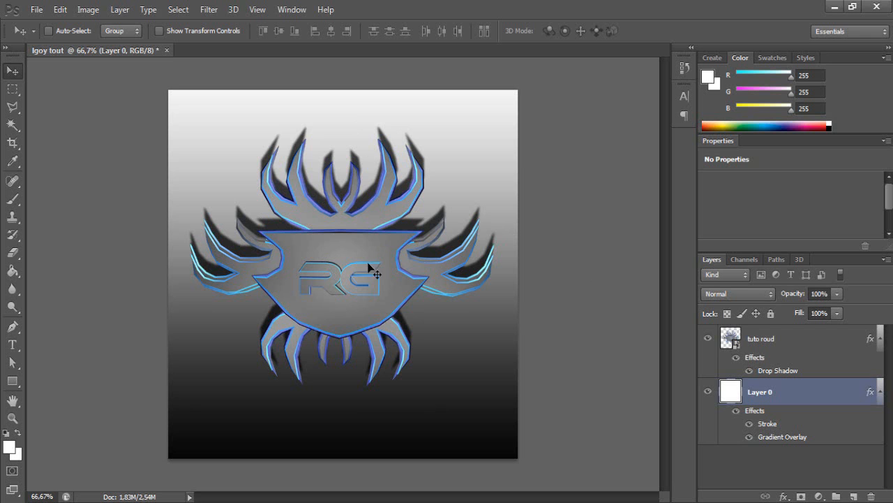
# Step: Save a copy of the logo in PNG format as lgoy tout.png in the logo folder
pyautogui.click(36, 9)
pyautogui.click(74, 174)
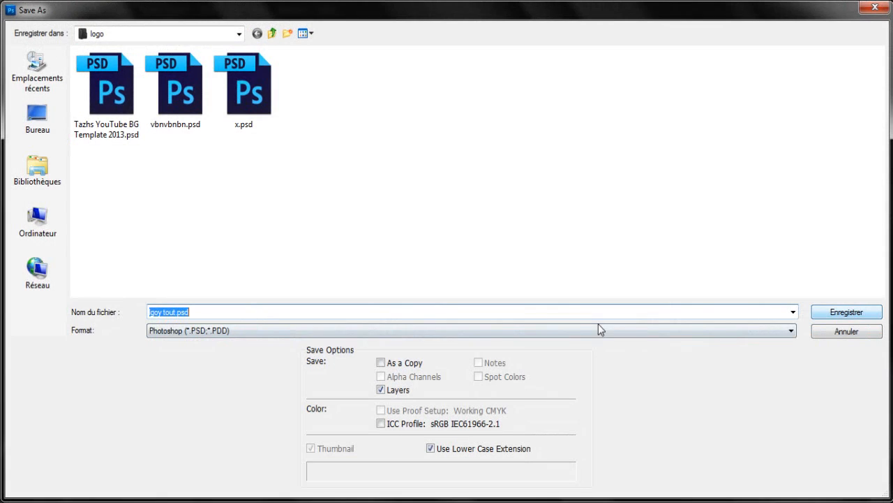
pyautogui.click(527, 331)
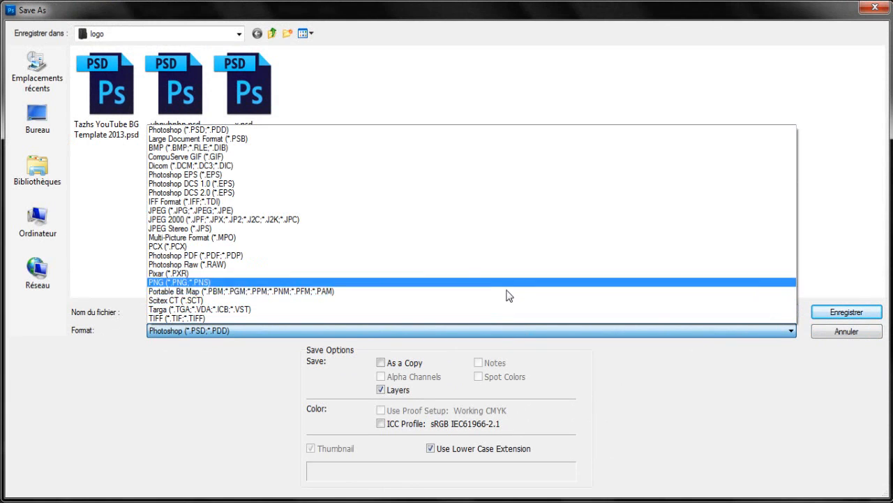
pyautogui.click(511, 282)
pyautogui.click(846, 312)
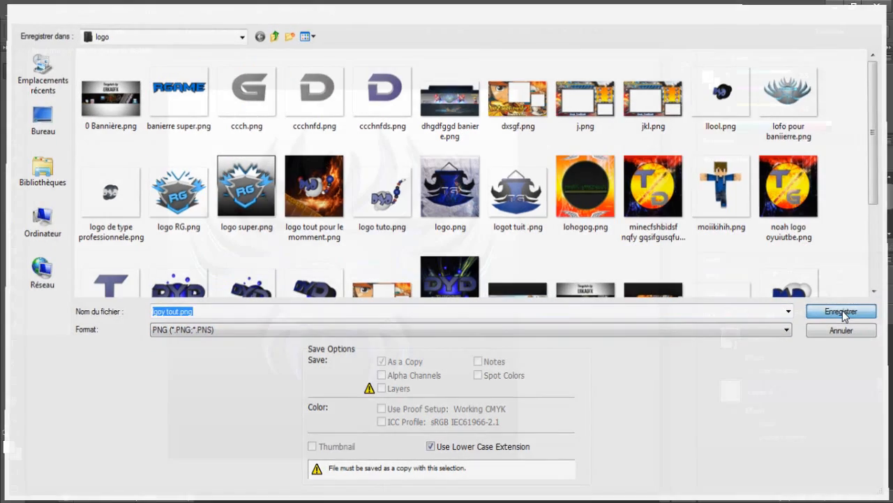
pyautogui.click(515, 160)
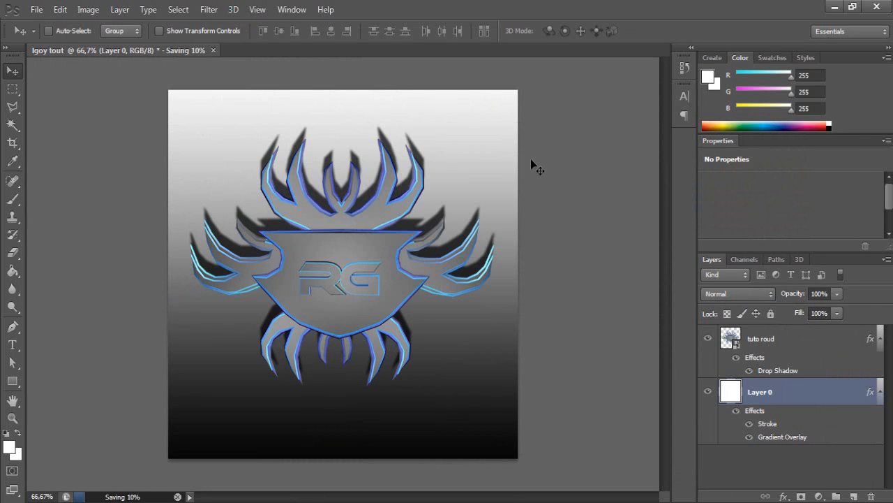
pyautogui.click(172, 501)
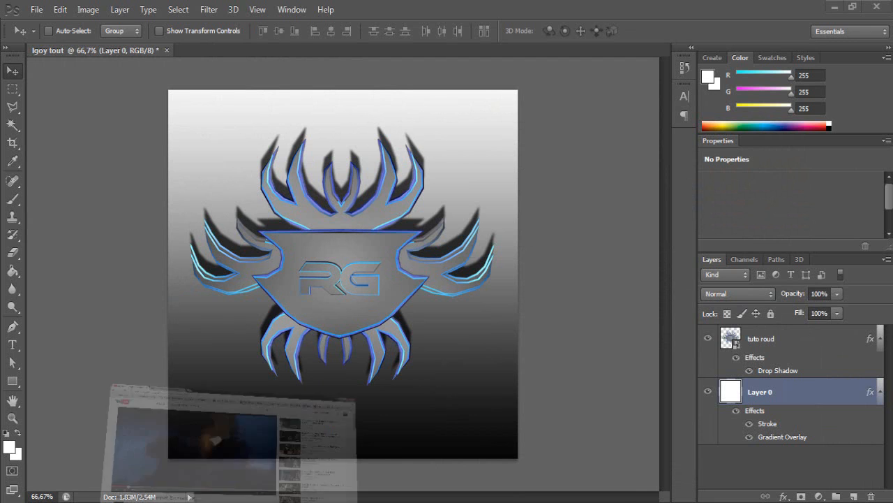
pyautogui.click(171, 501)
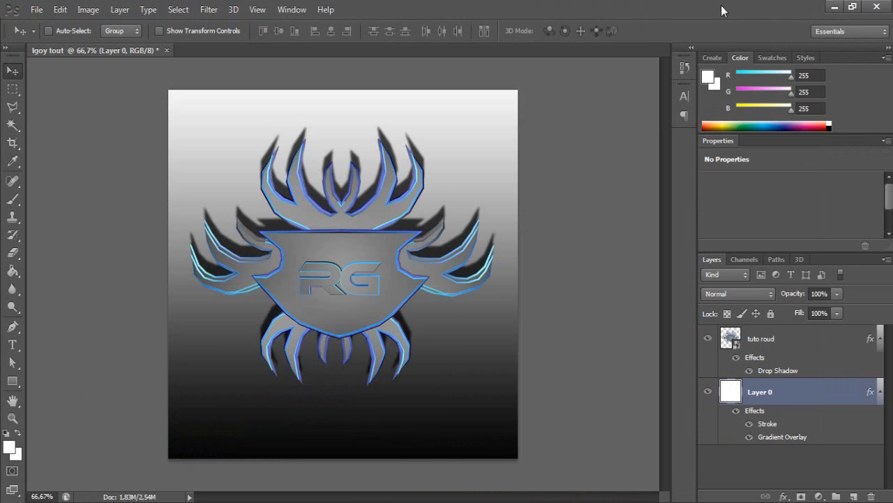
pyautogui.moveTo(721, 5); pyautogui.dragTo(652, 2)
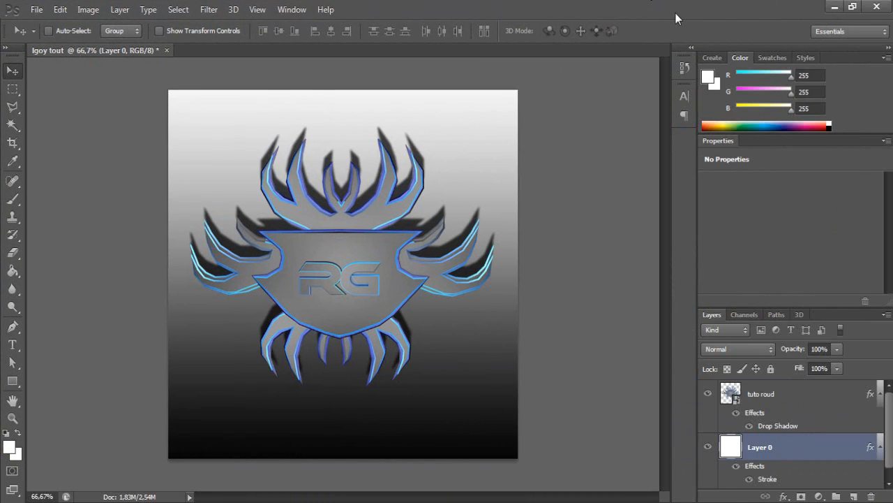